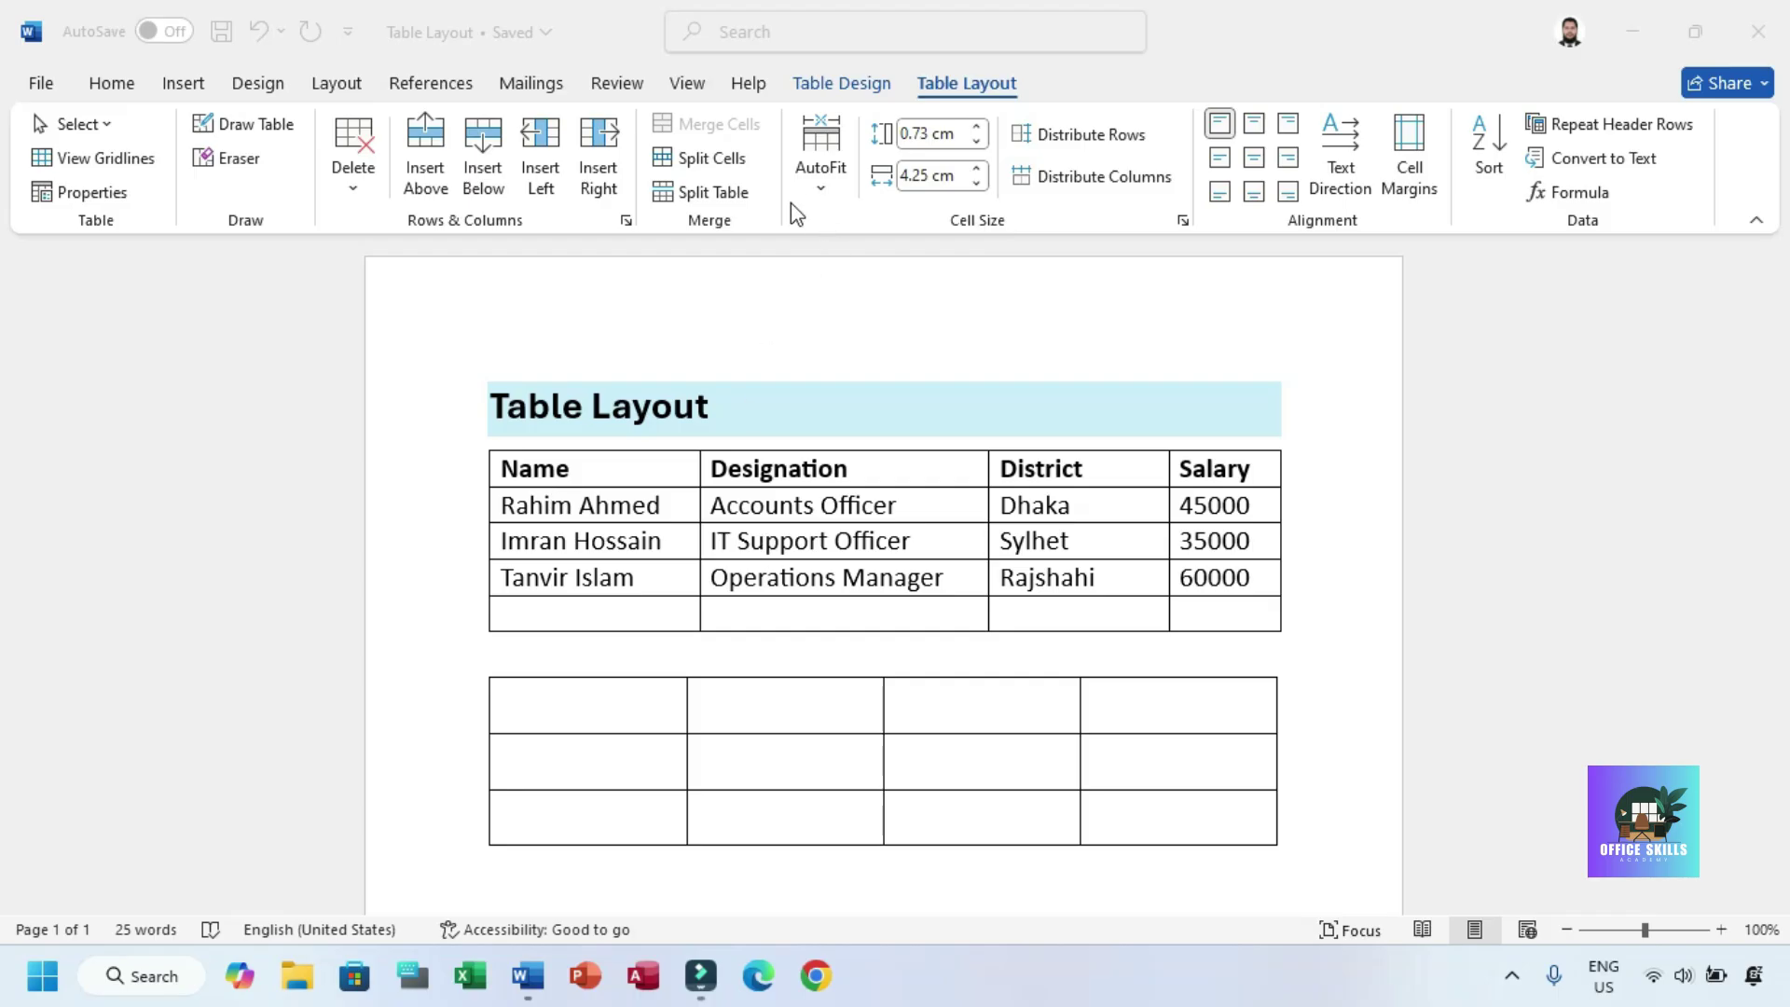
- Try AutoFit Contents on the whole employee table and undo the change
left_click(579, 470)
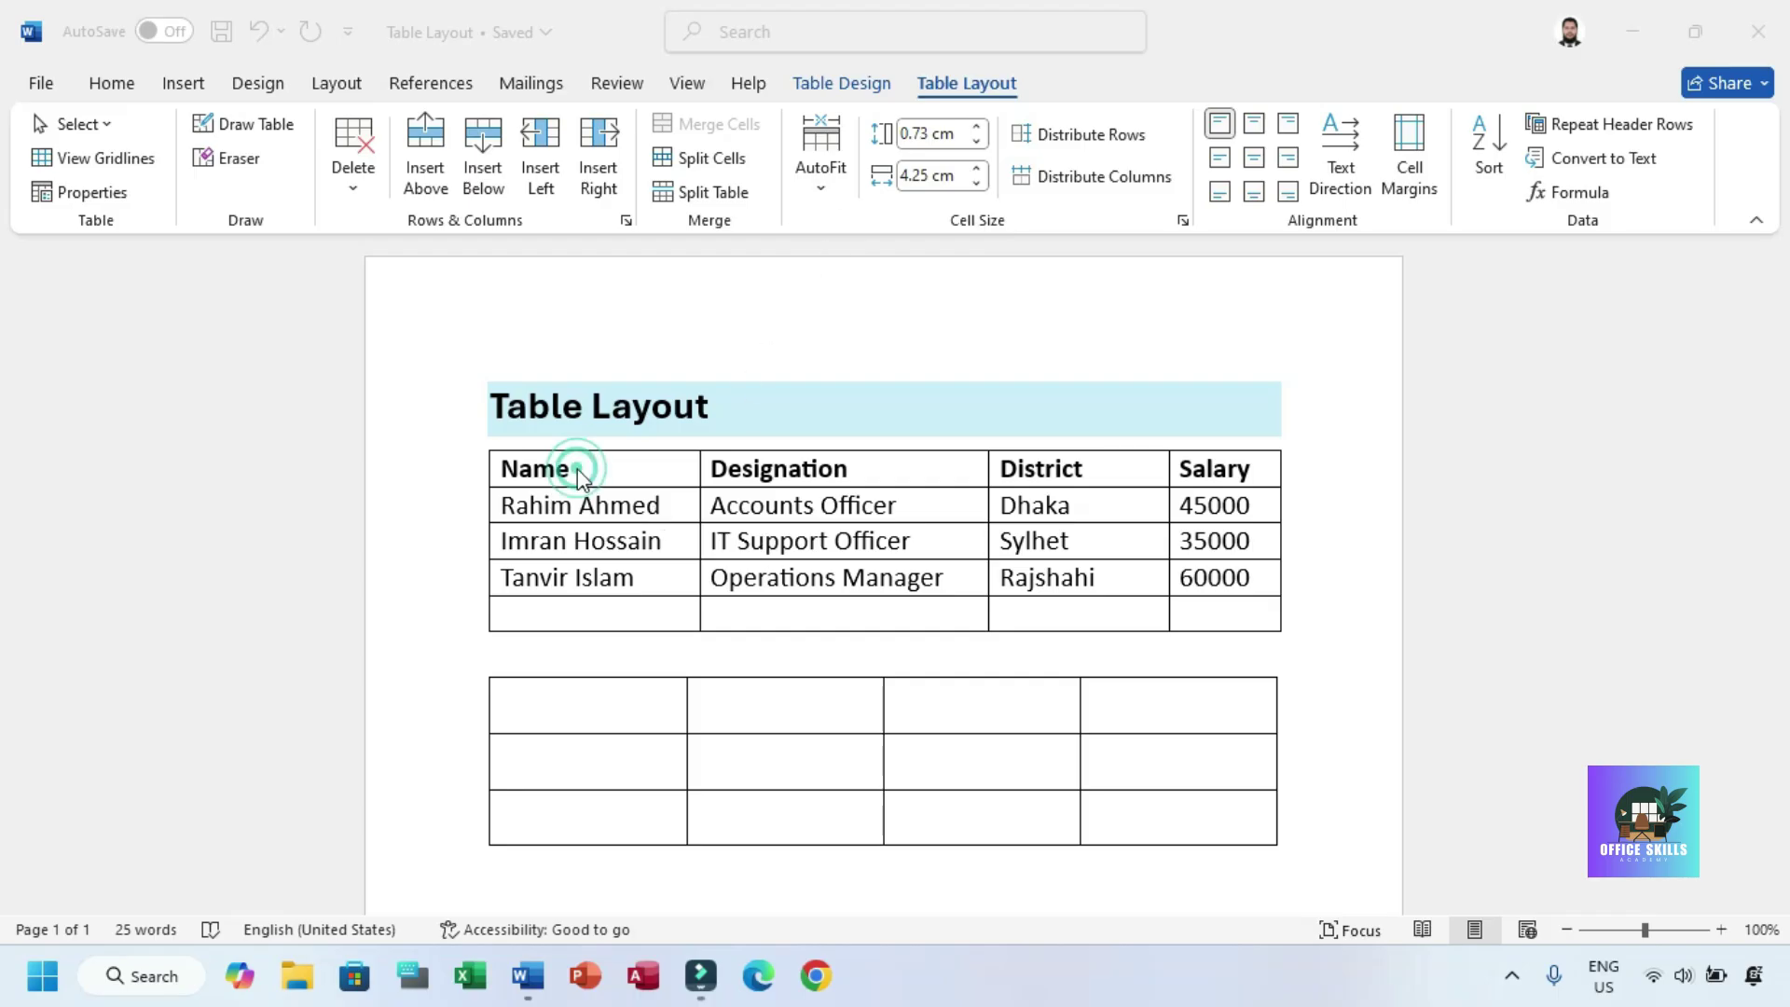
left_click(478, 442)
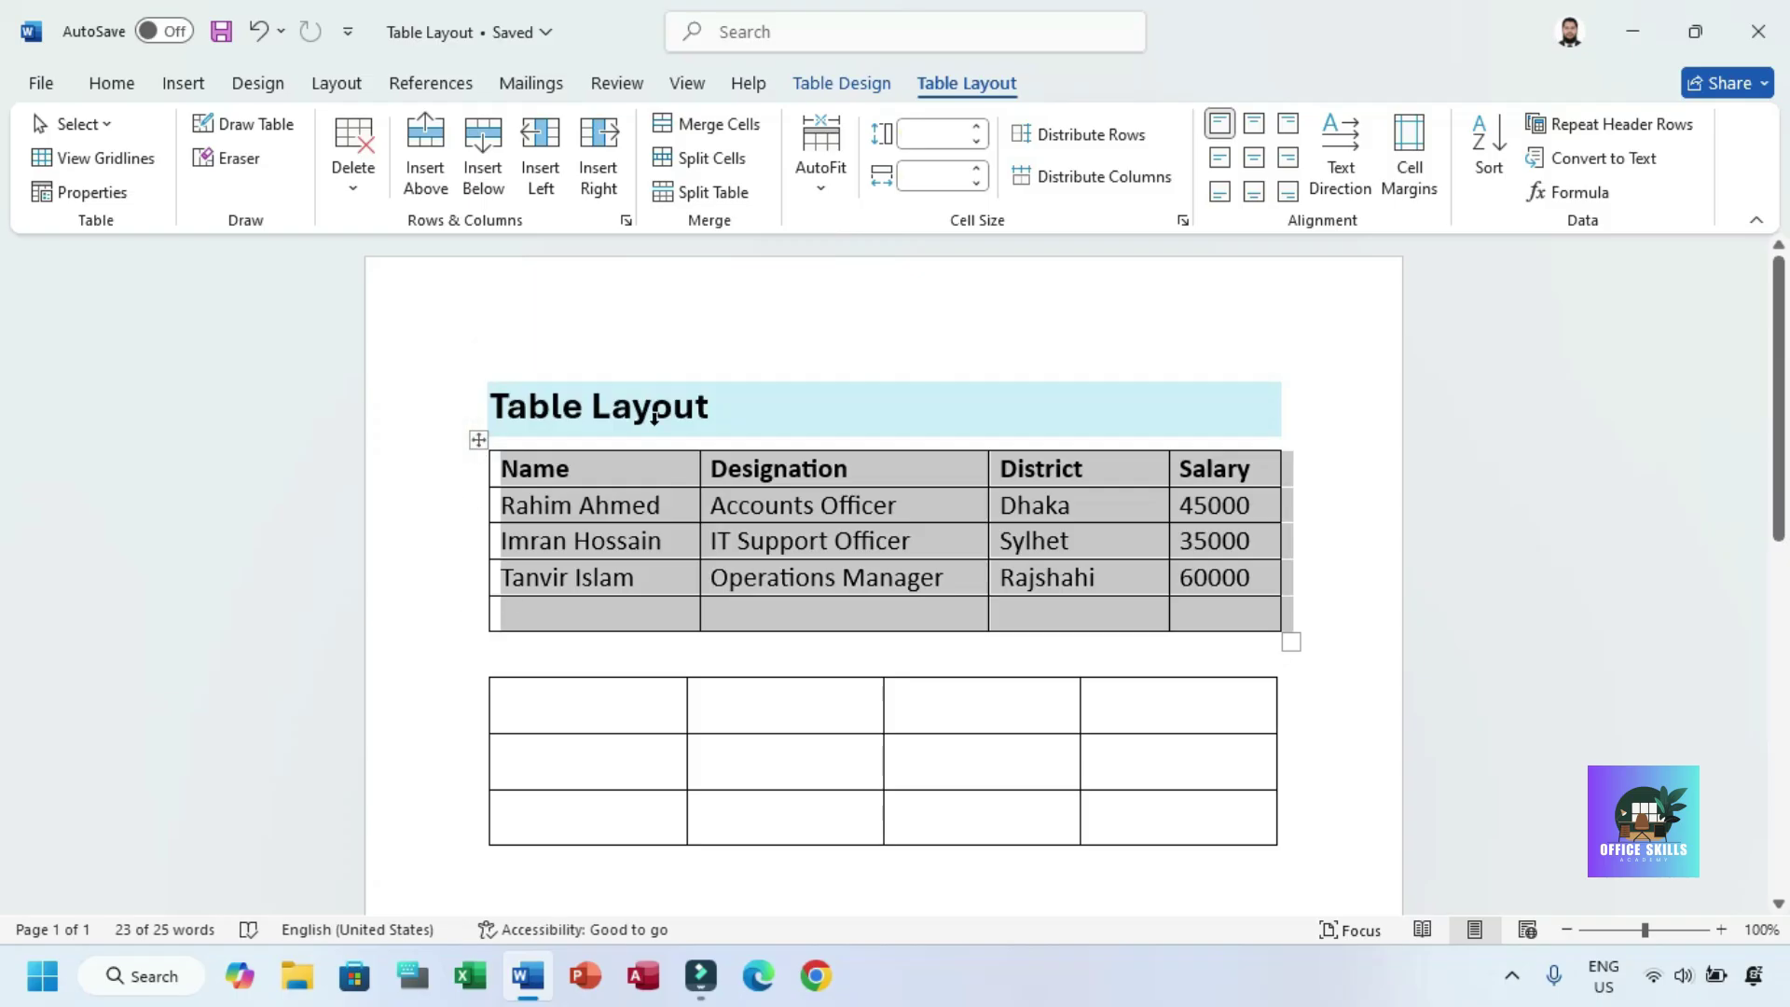
left_click(819, 192)
left_click(875, 222)
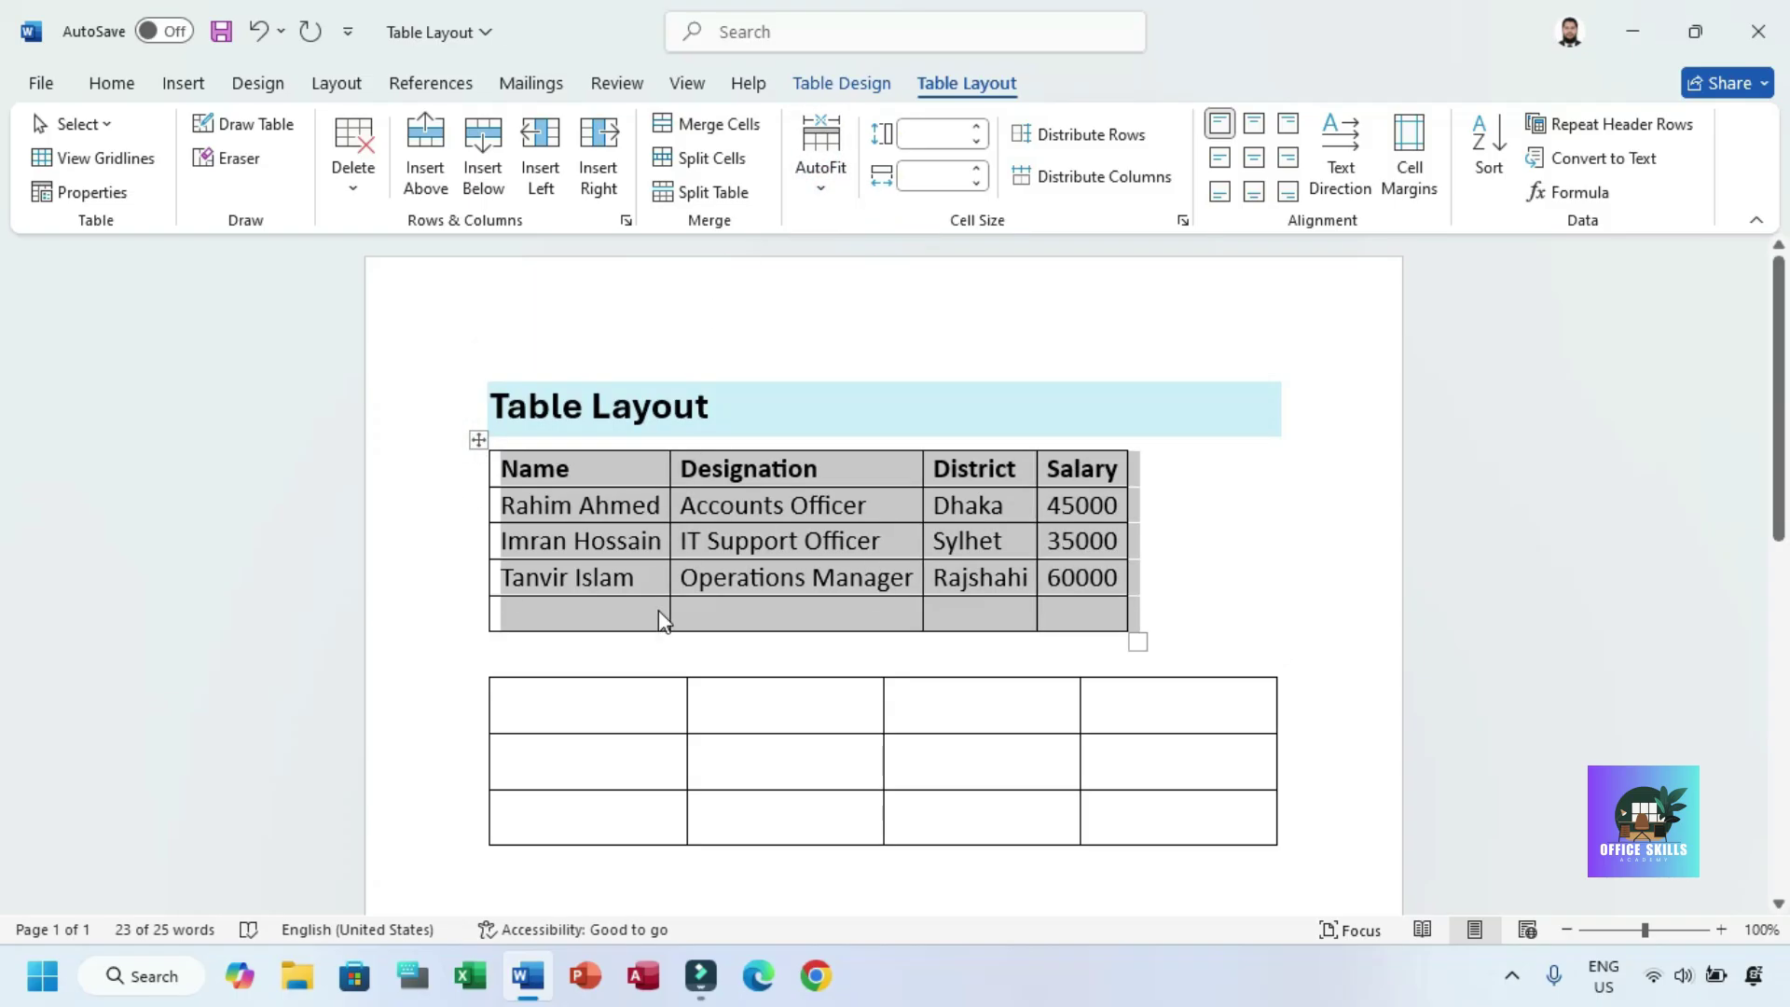
key("ctrl+z")
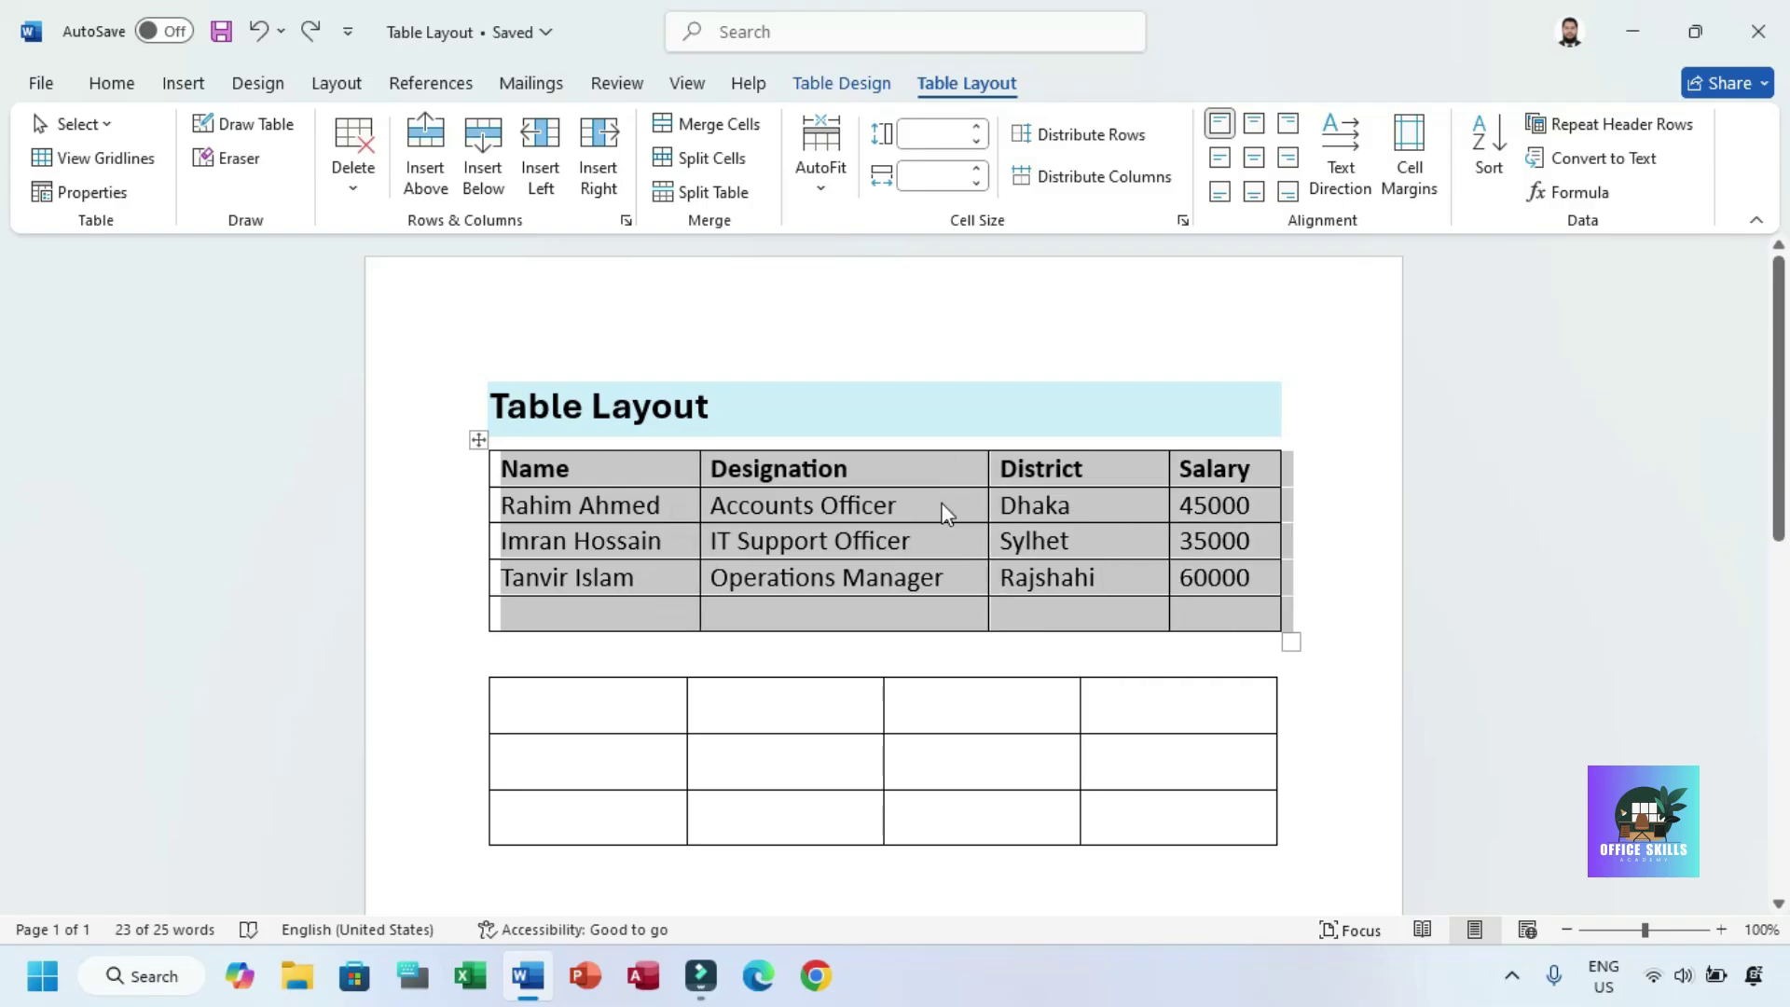
left_click(958, 513)
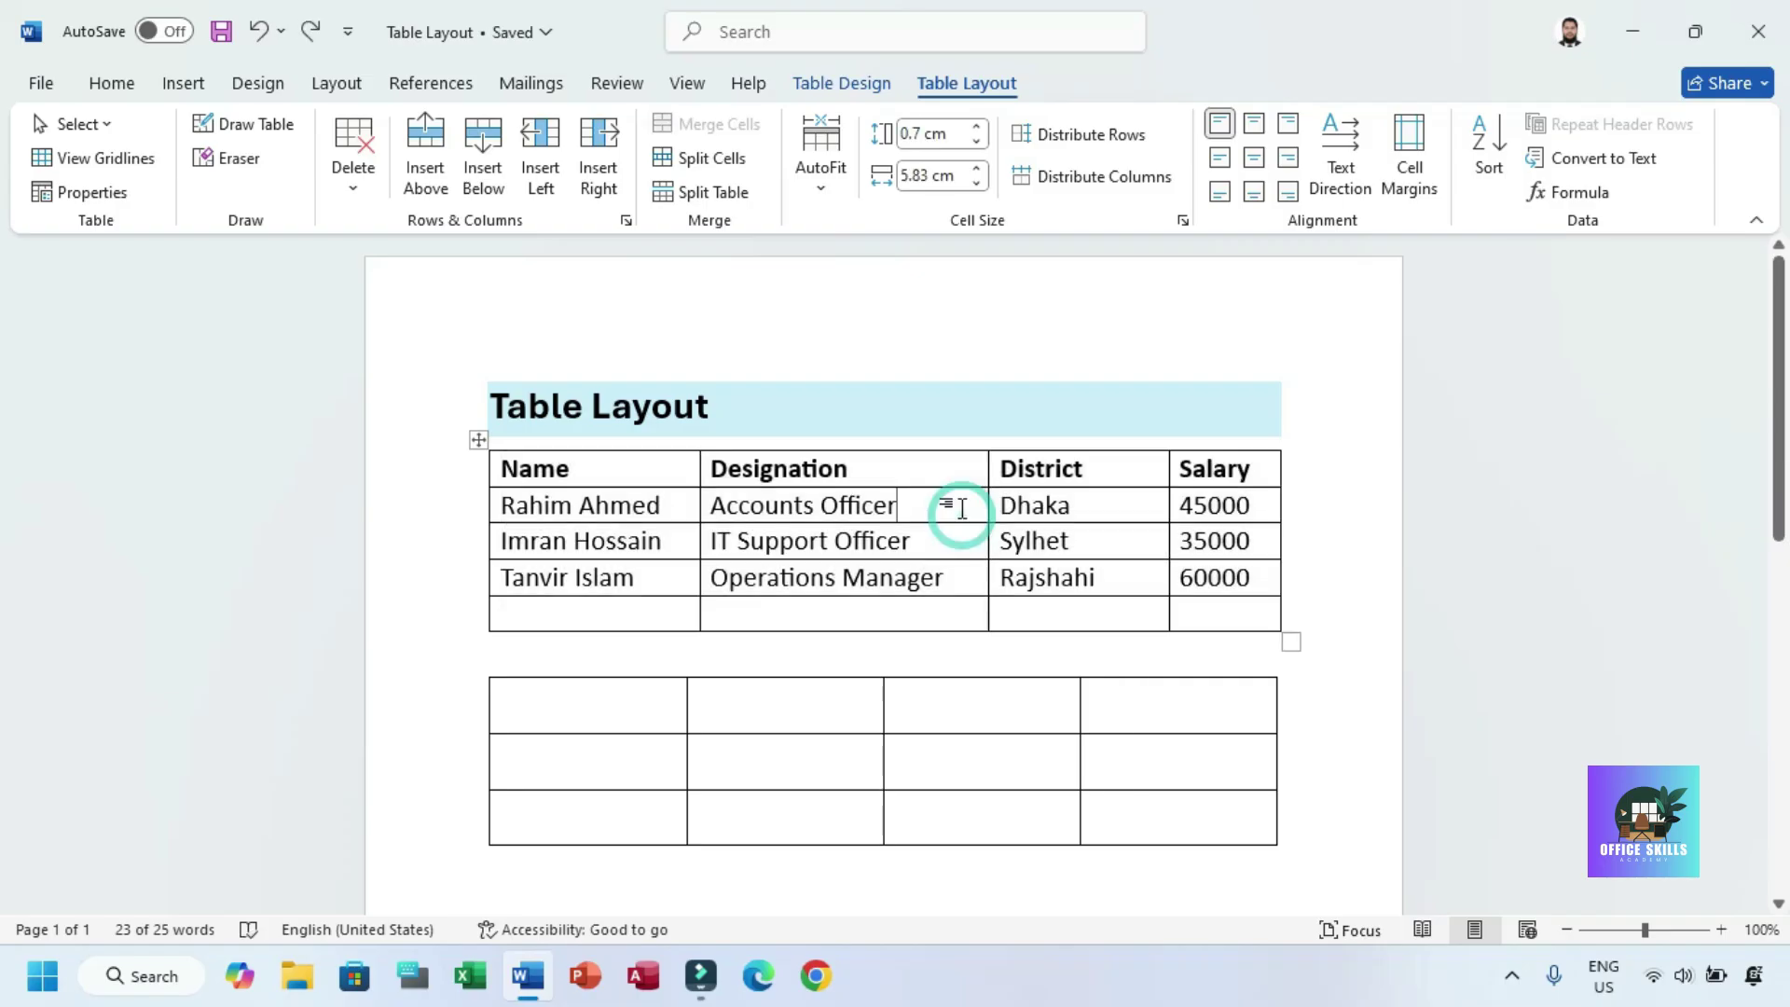
left_click(949, 579)
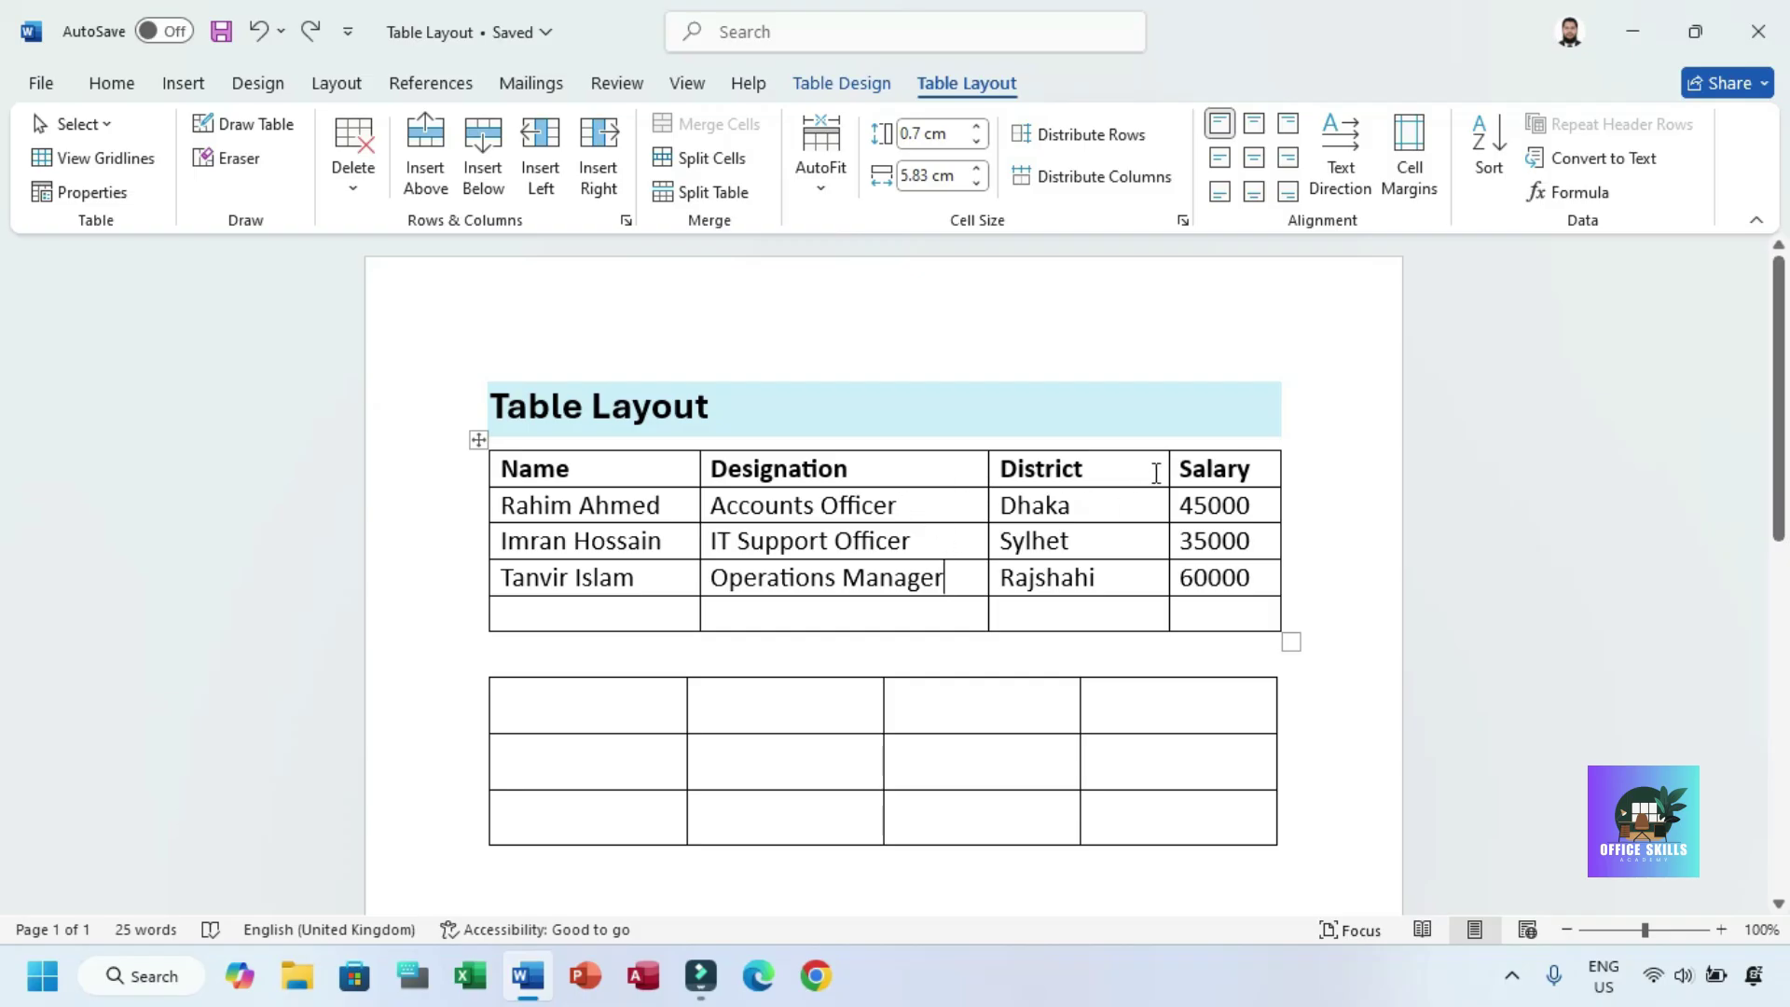
- Apply AutoFit Contents to the whole employee table, followed by AutoFit Window
left_click(479, 439)
left_click(820, 168)
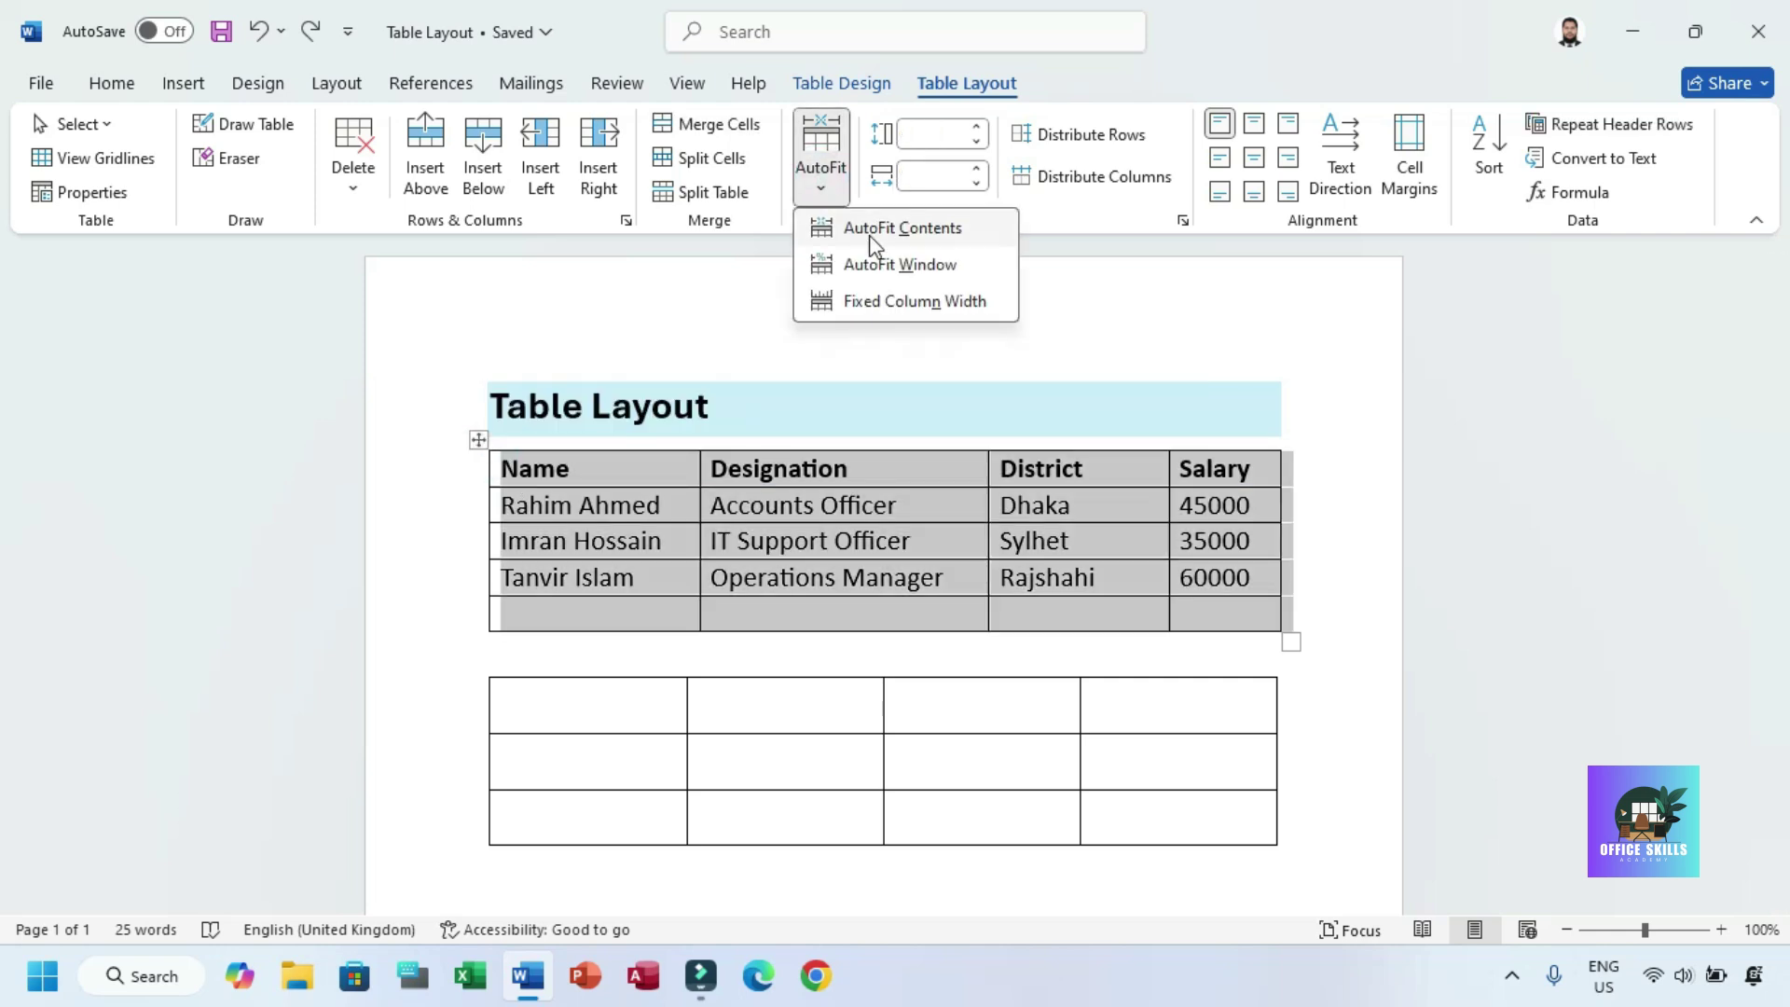
left_click(887, 226)
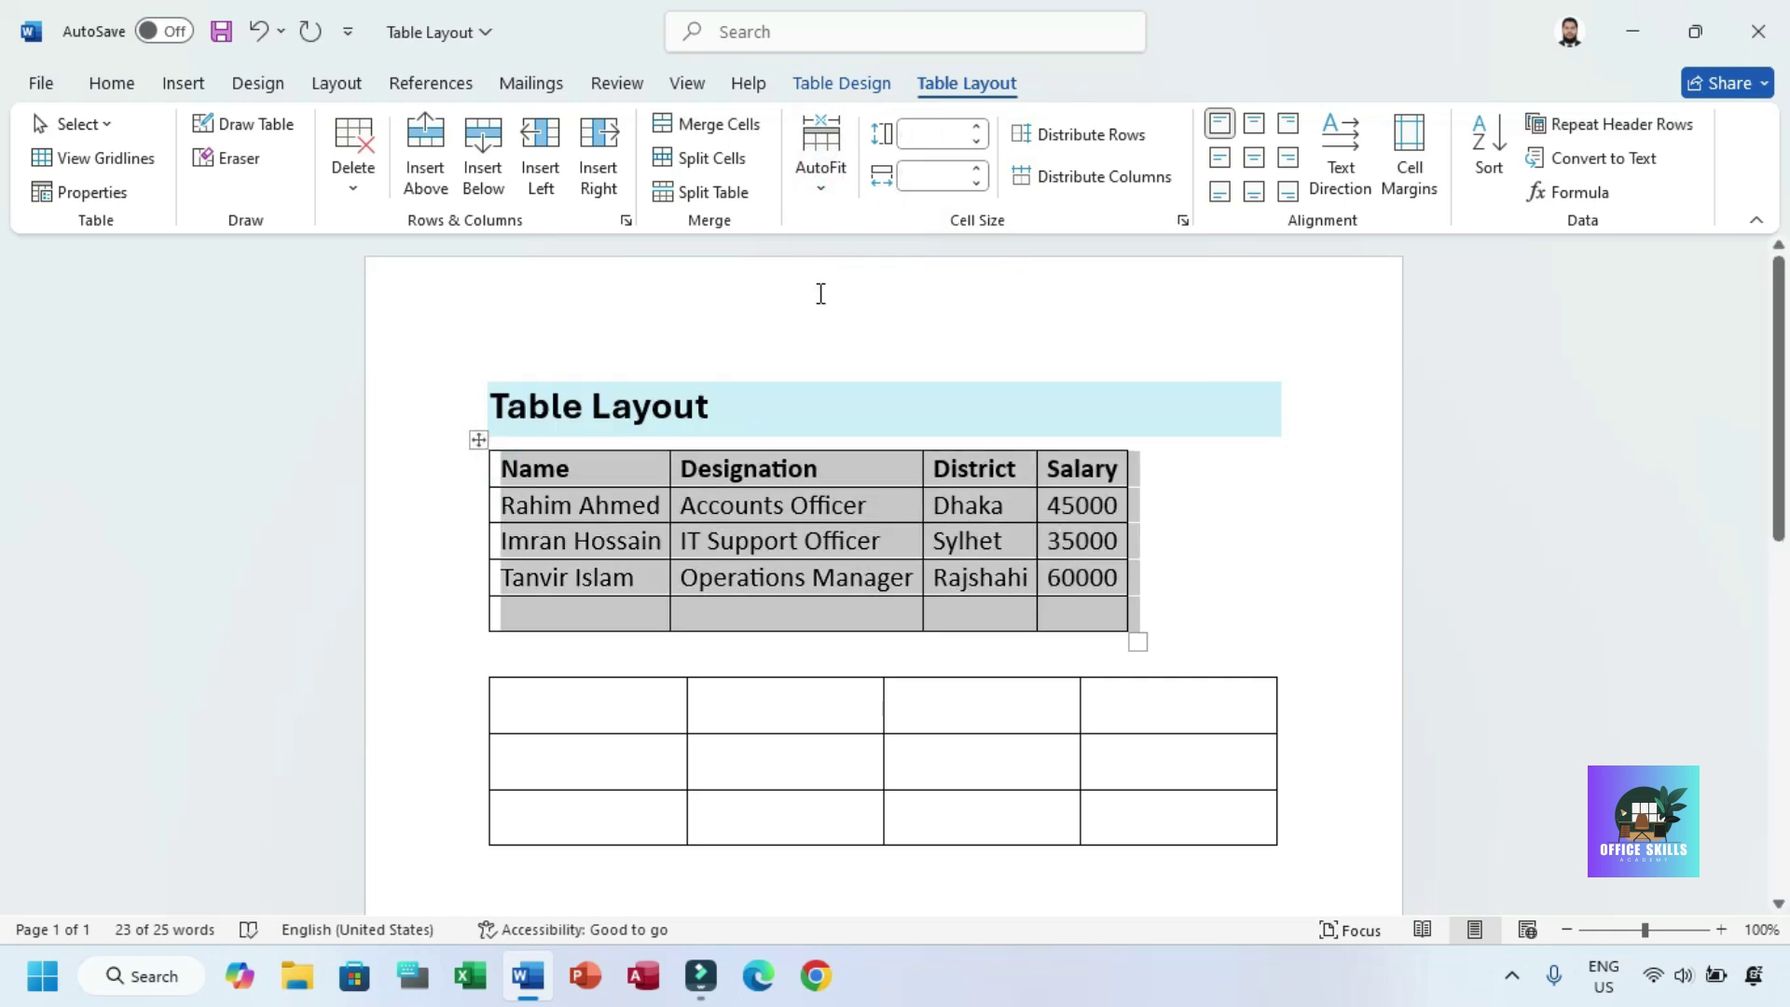
left_click(821, 166)
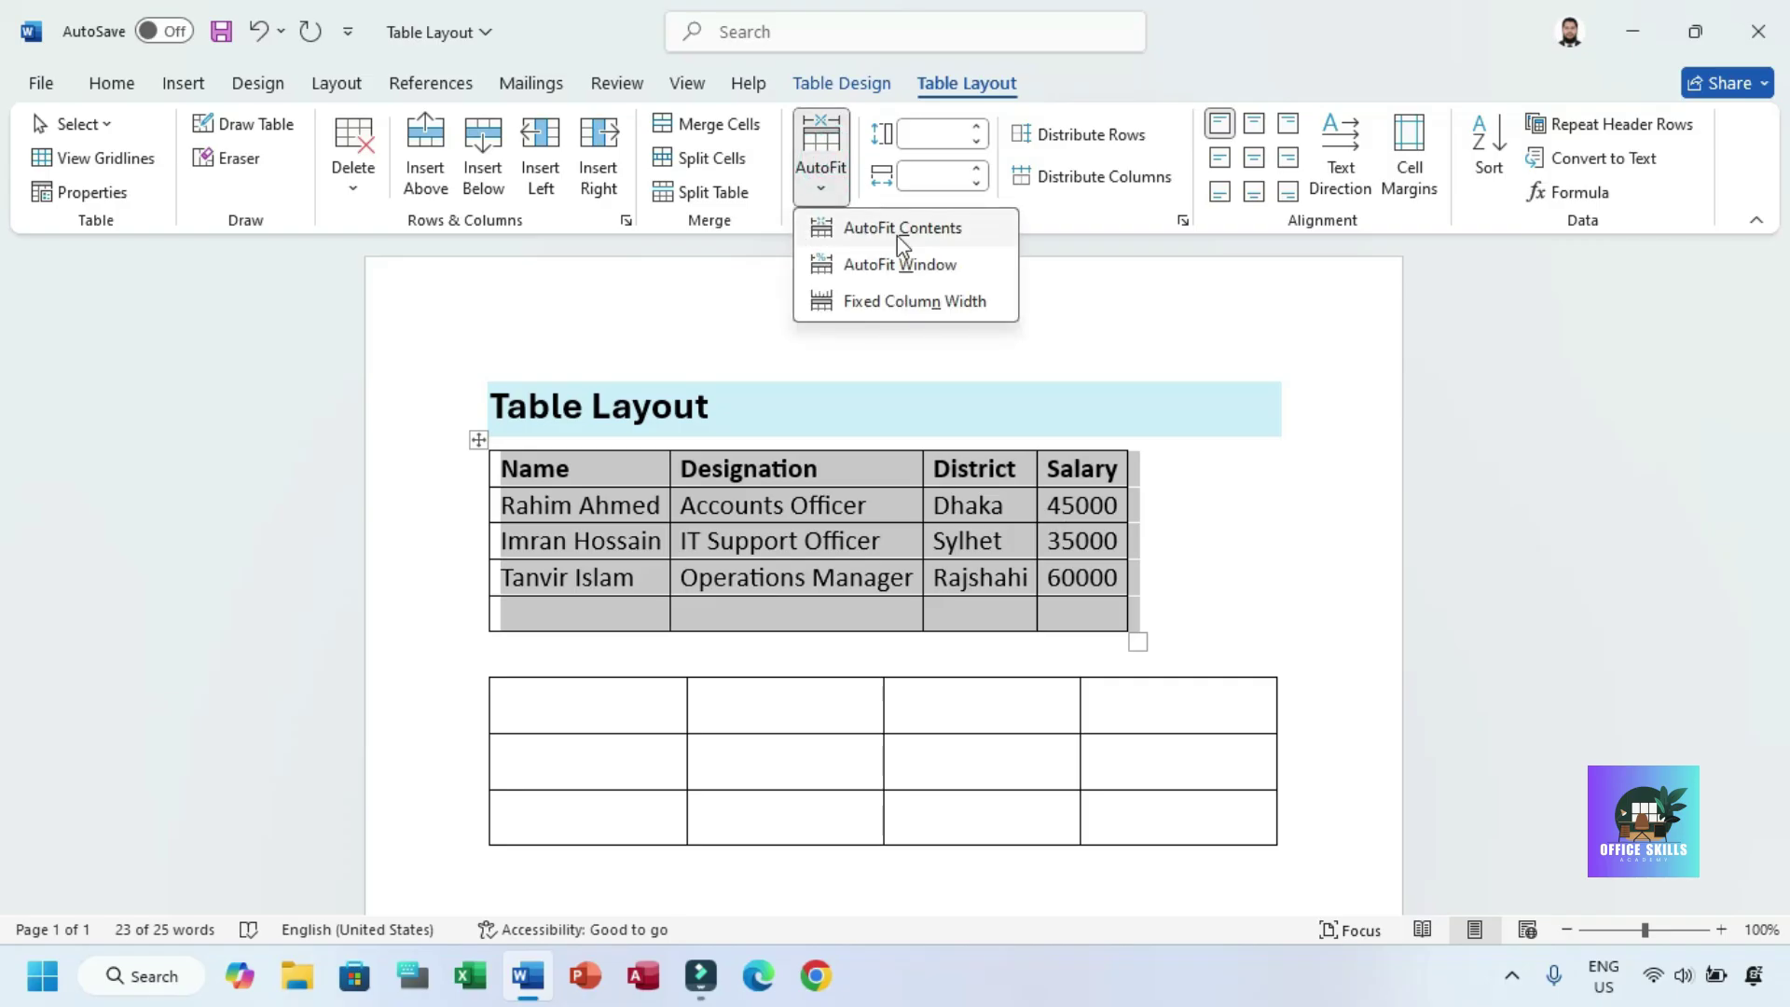
left_click(881, 239)
left_click(819, 182)
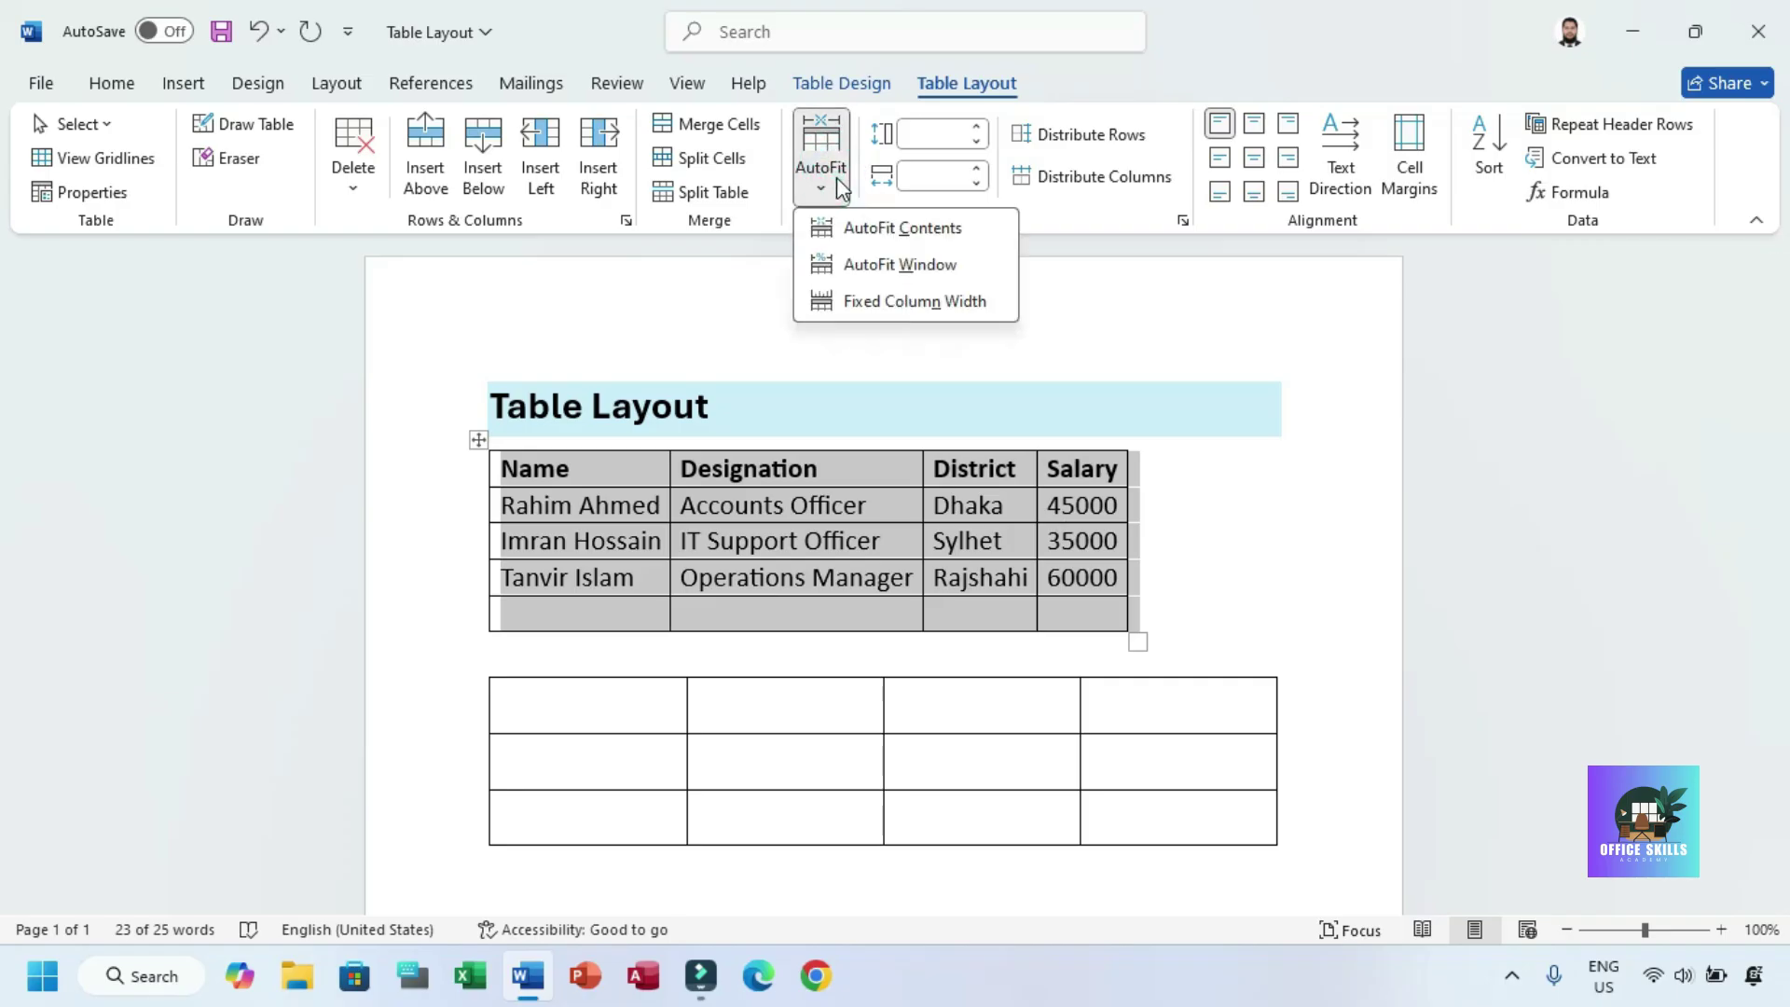
left_click(875, 266)
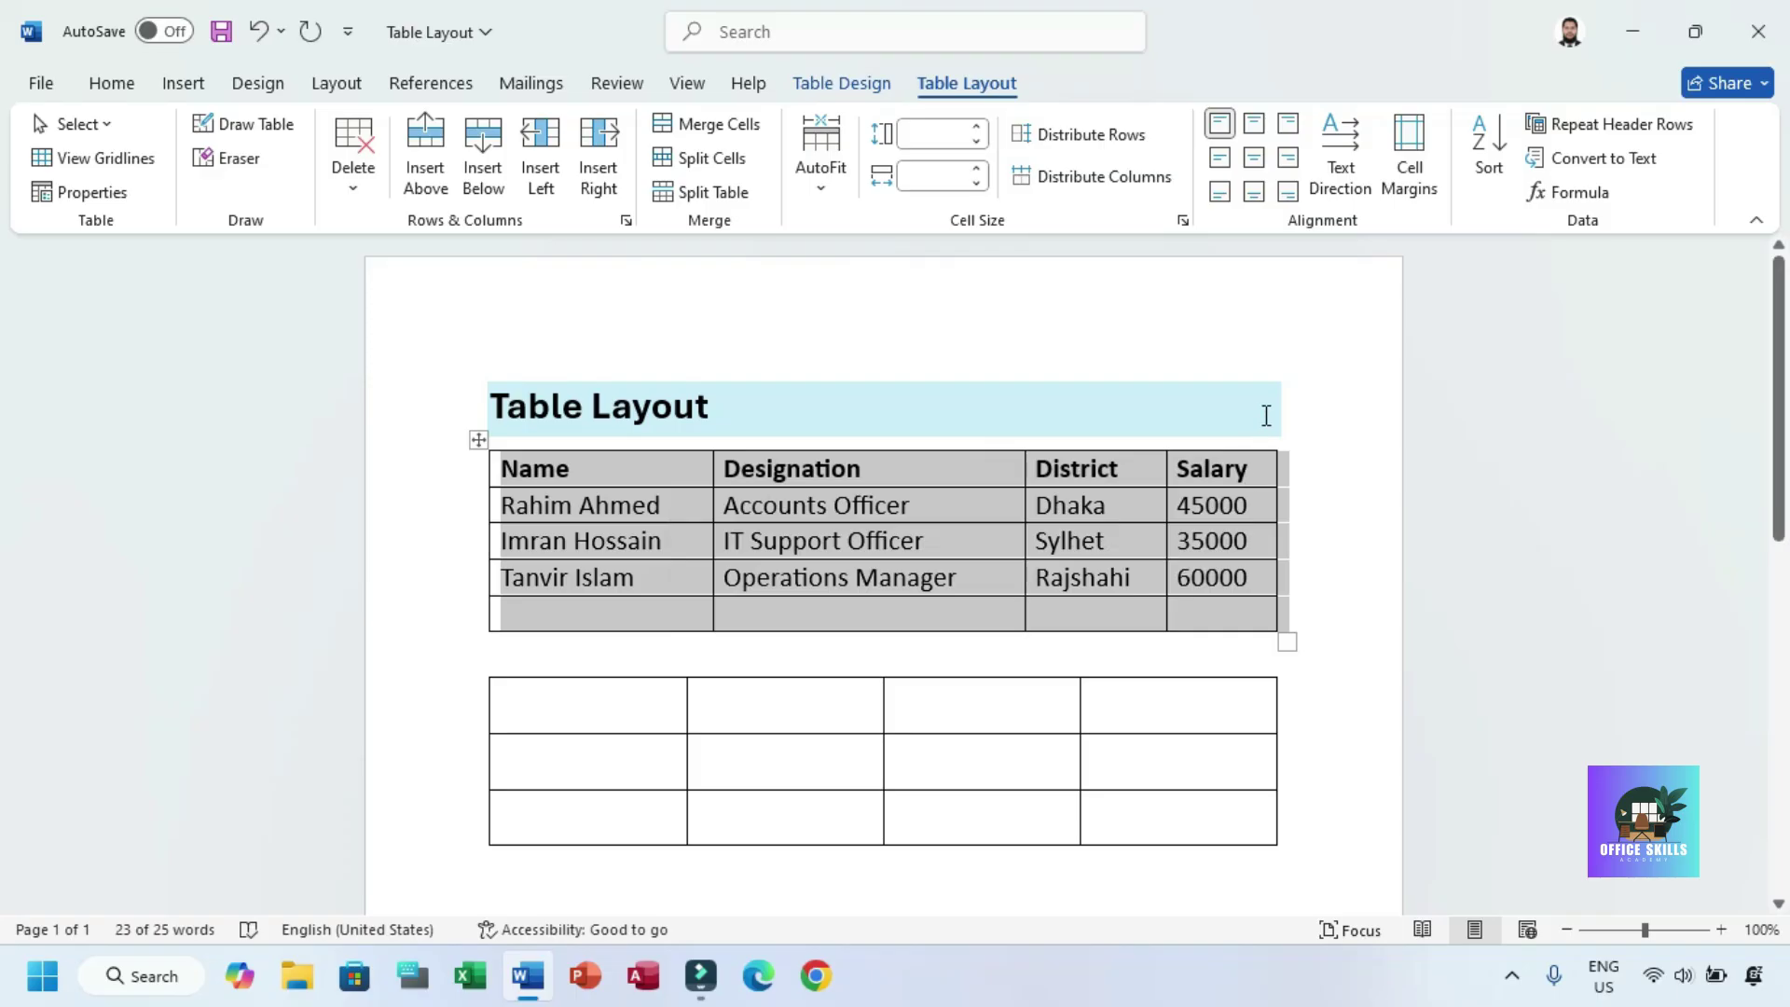
- Try Fixed Column Width on the employee table, shrink the table from its corner, and undo the resize
left_click(823, 182)
left_click(889, 303)
left_click(1009, 506)
left_click(1284, 638)
left_click(1176, 639)
key("ctrl+y")
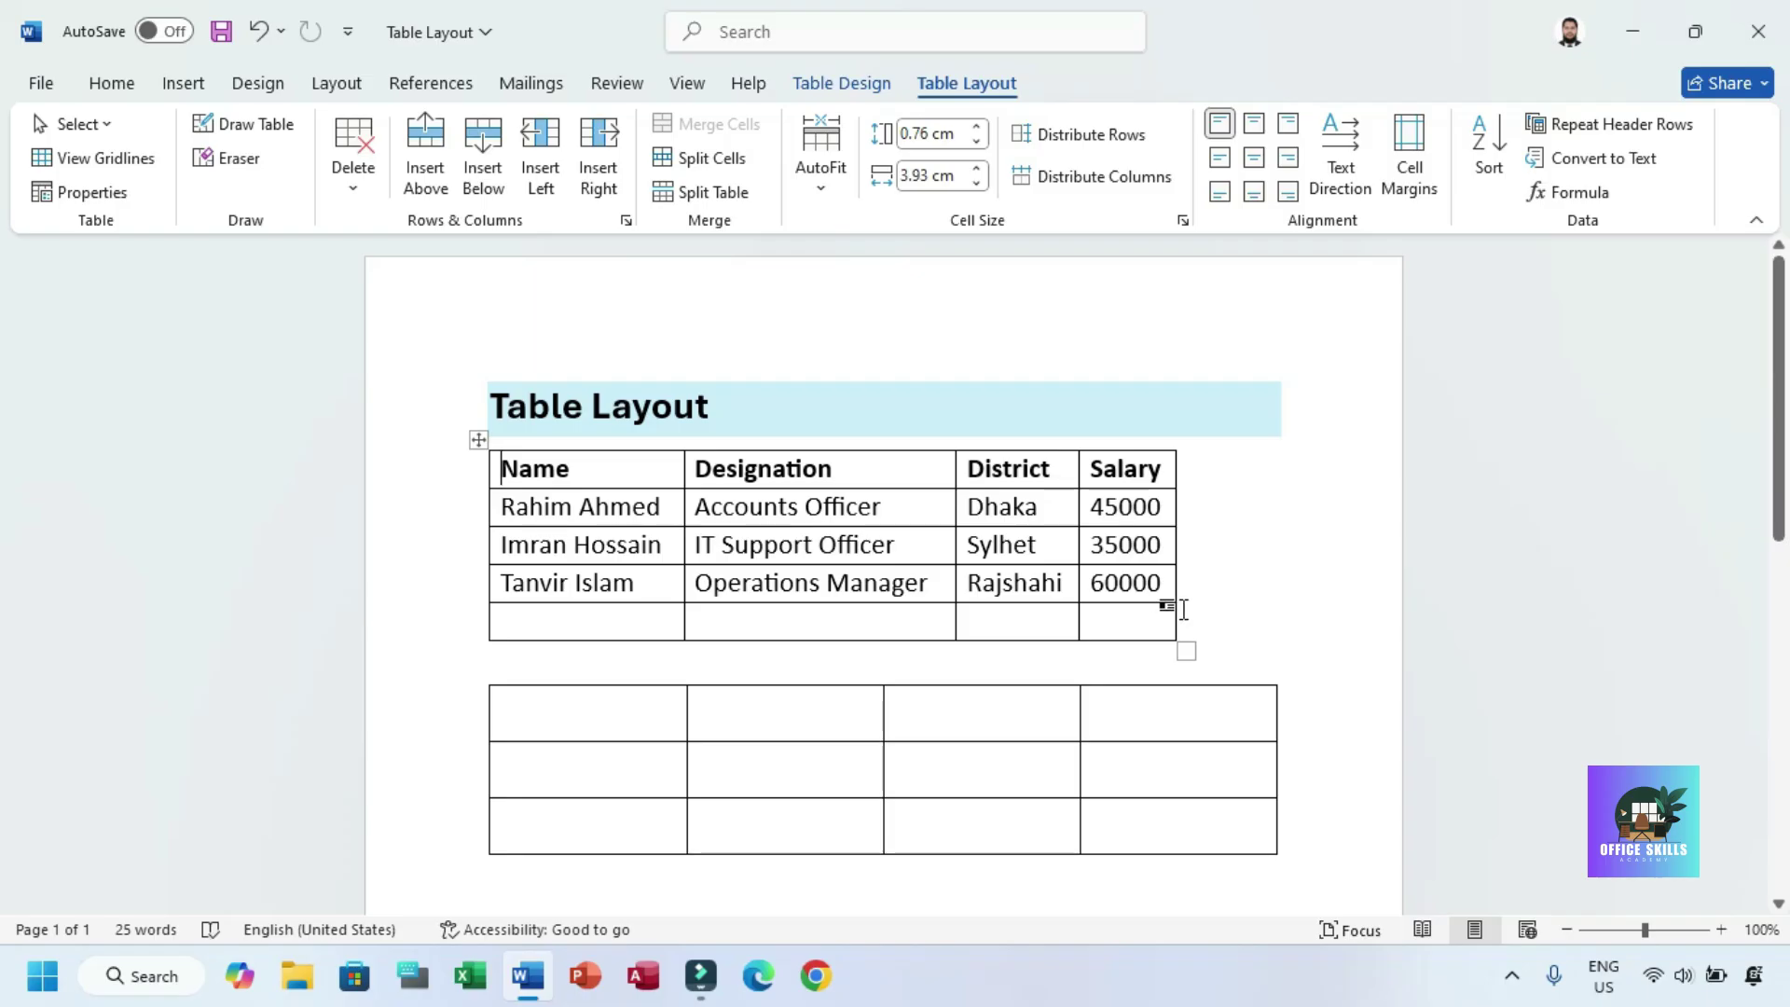
key("ctrl+z")
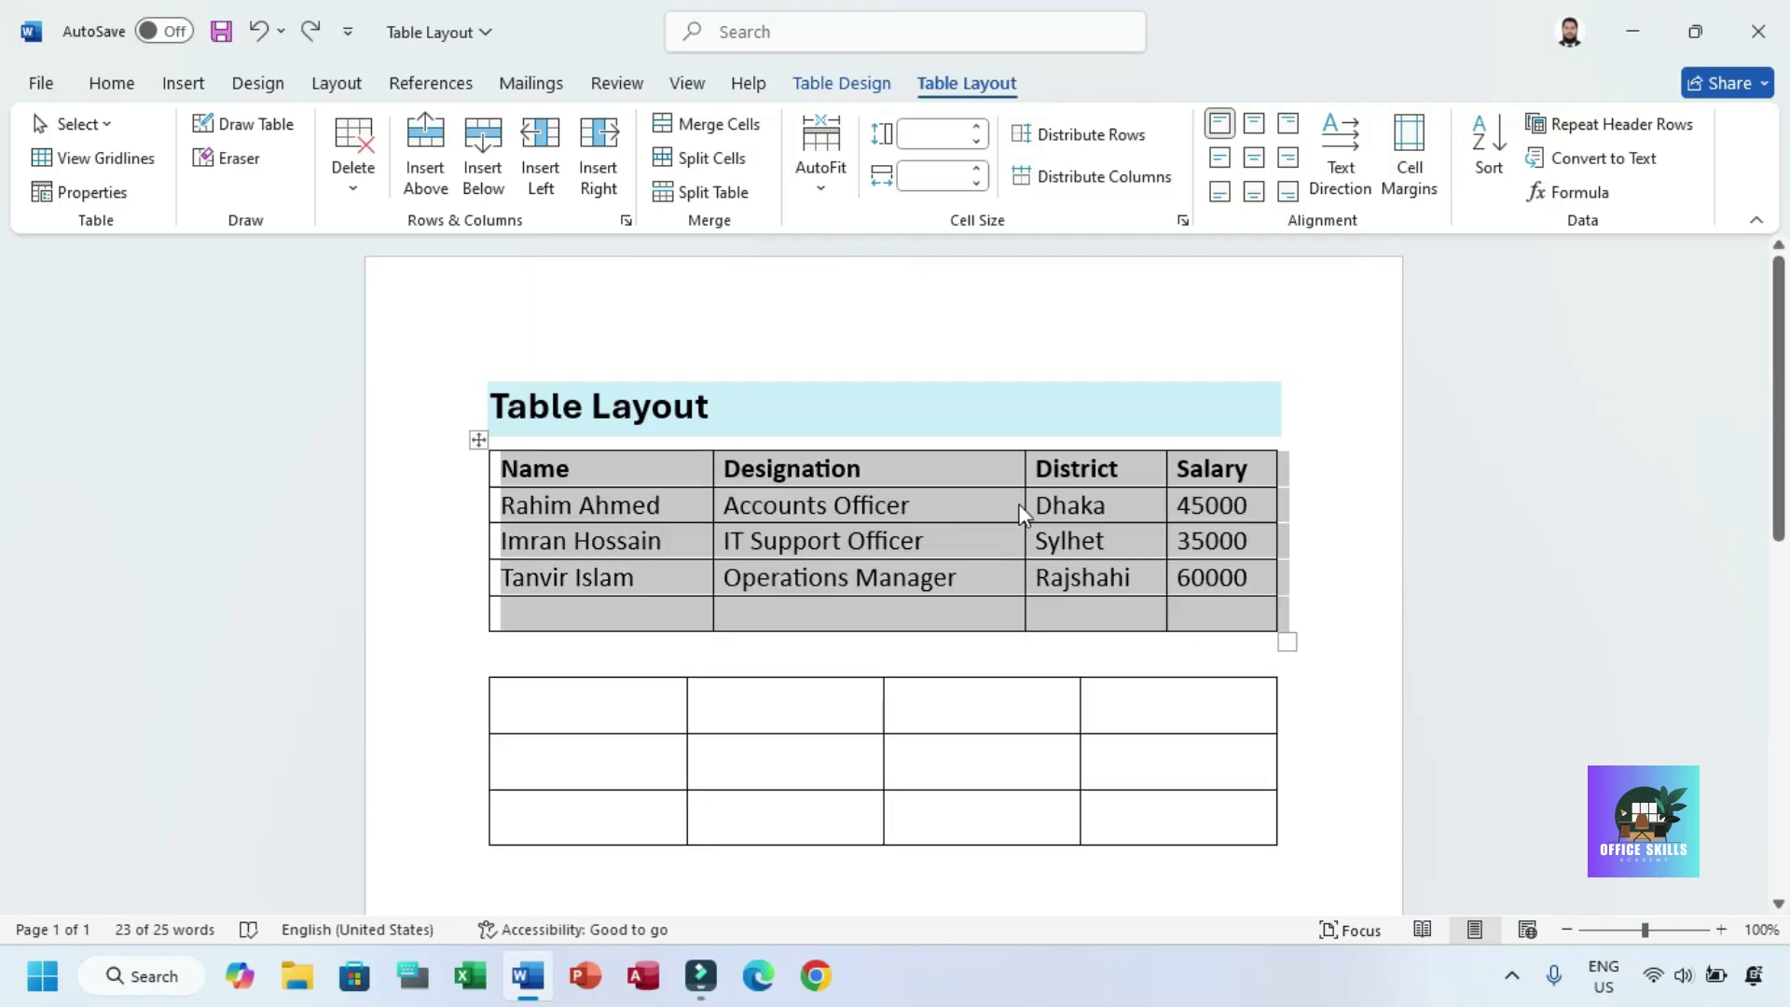
- Narrow the Designation column slightly at its border with District and apply Fixed Column Width to the employee table
mouse_move(1022, 496)
left_mouse_down()
mouse_move(945, 500)
mouse_move(997, 500)
left_mouse_up()
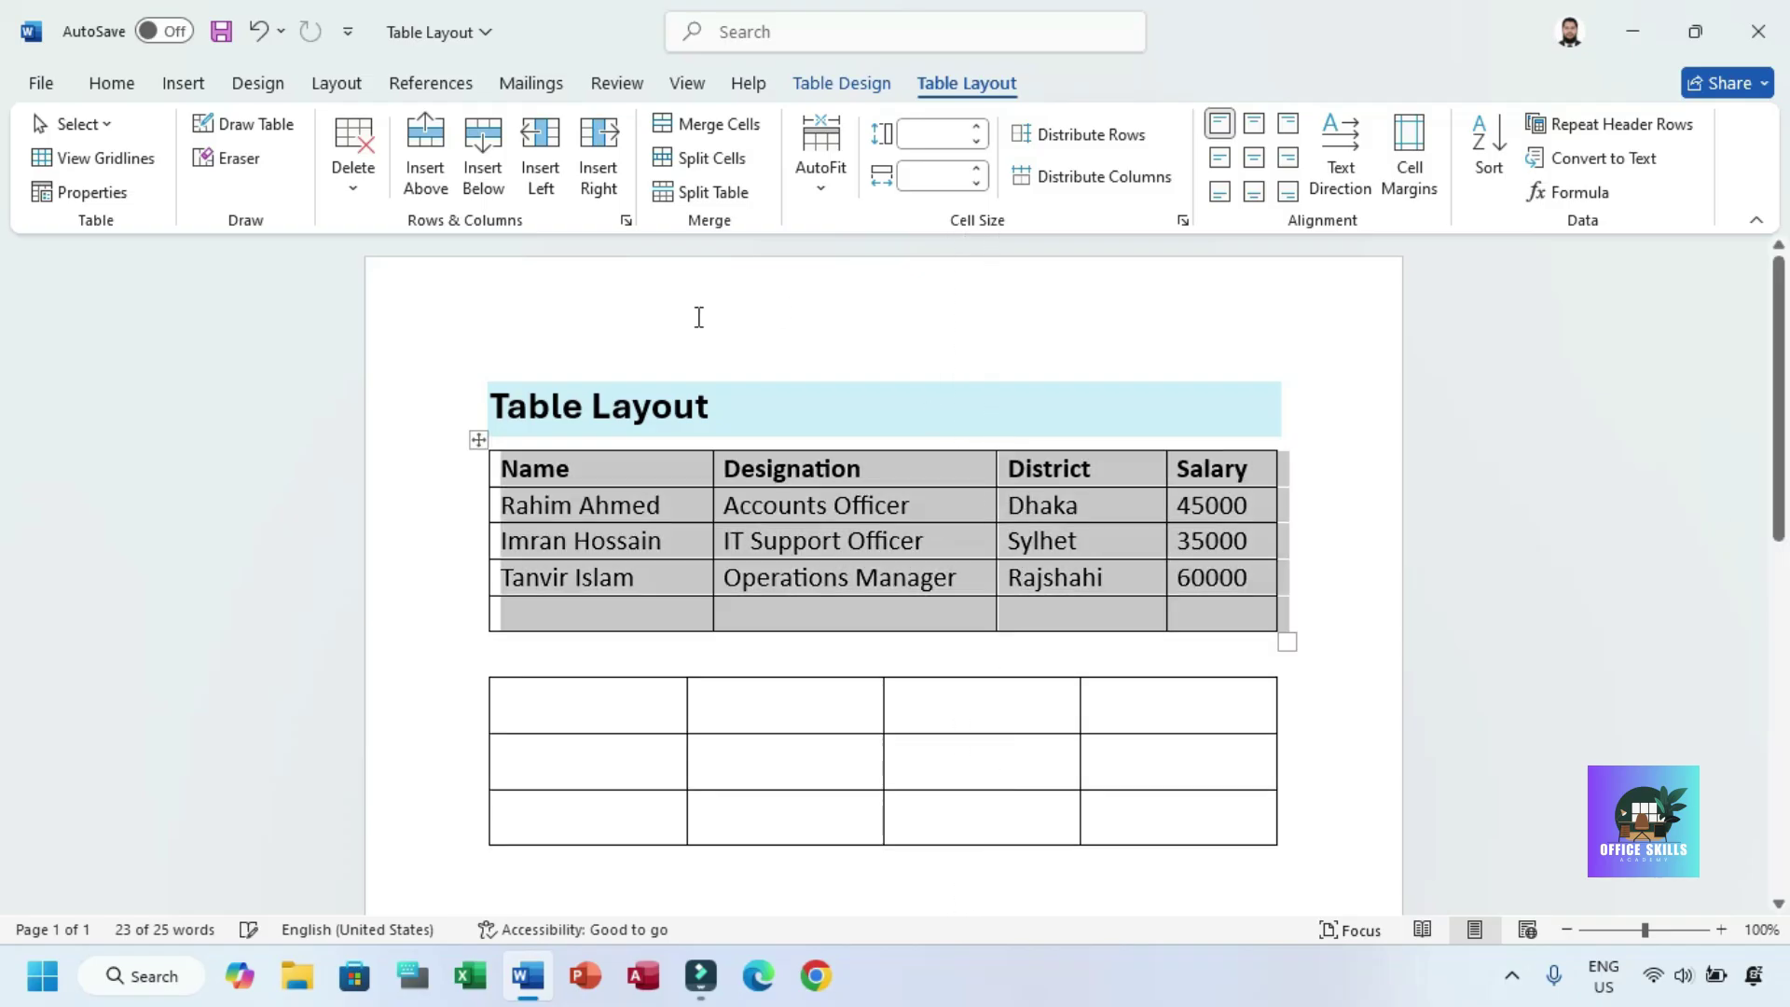
left_click(807, 177)
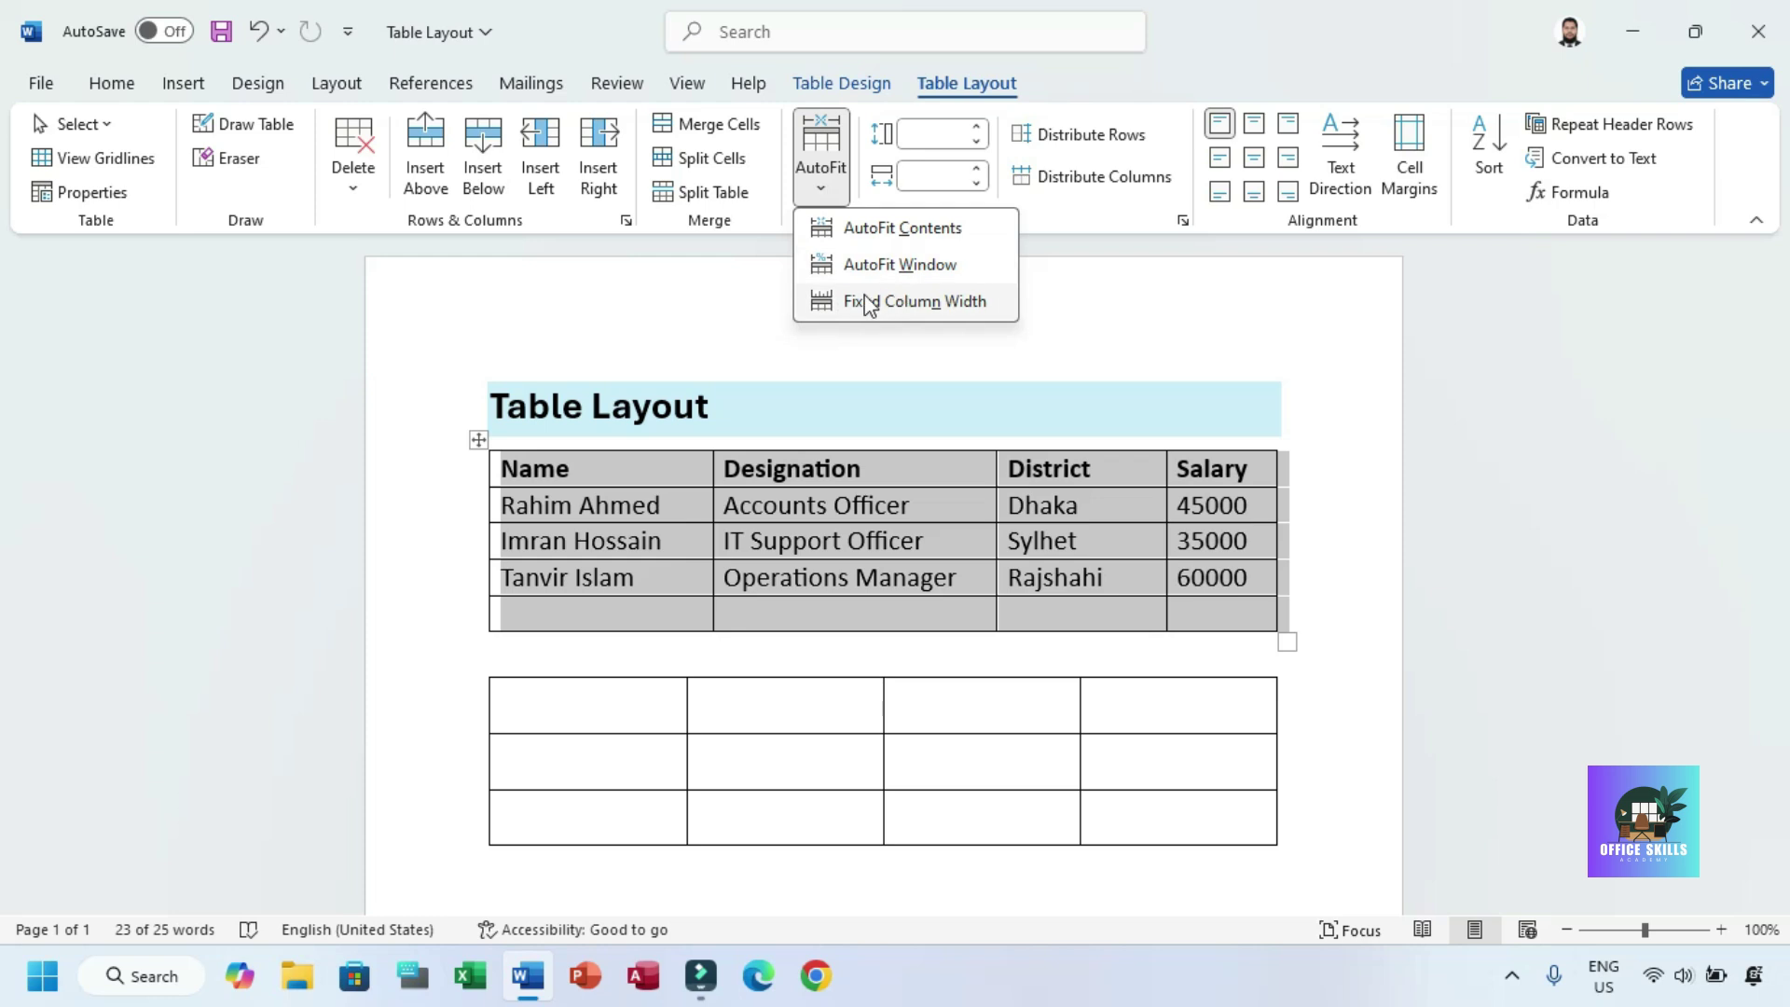
left_click(864, 296)
- Enlarge the employee table from its corner beyond the right page margin and apply Fixed Column Width
left_click_drag(1284, 641, 1353, 640)
left_click(820, 154)
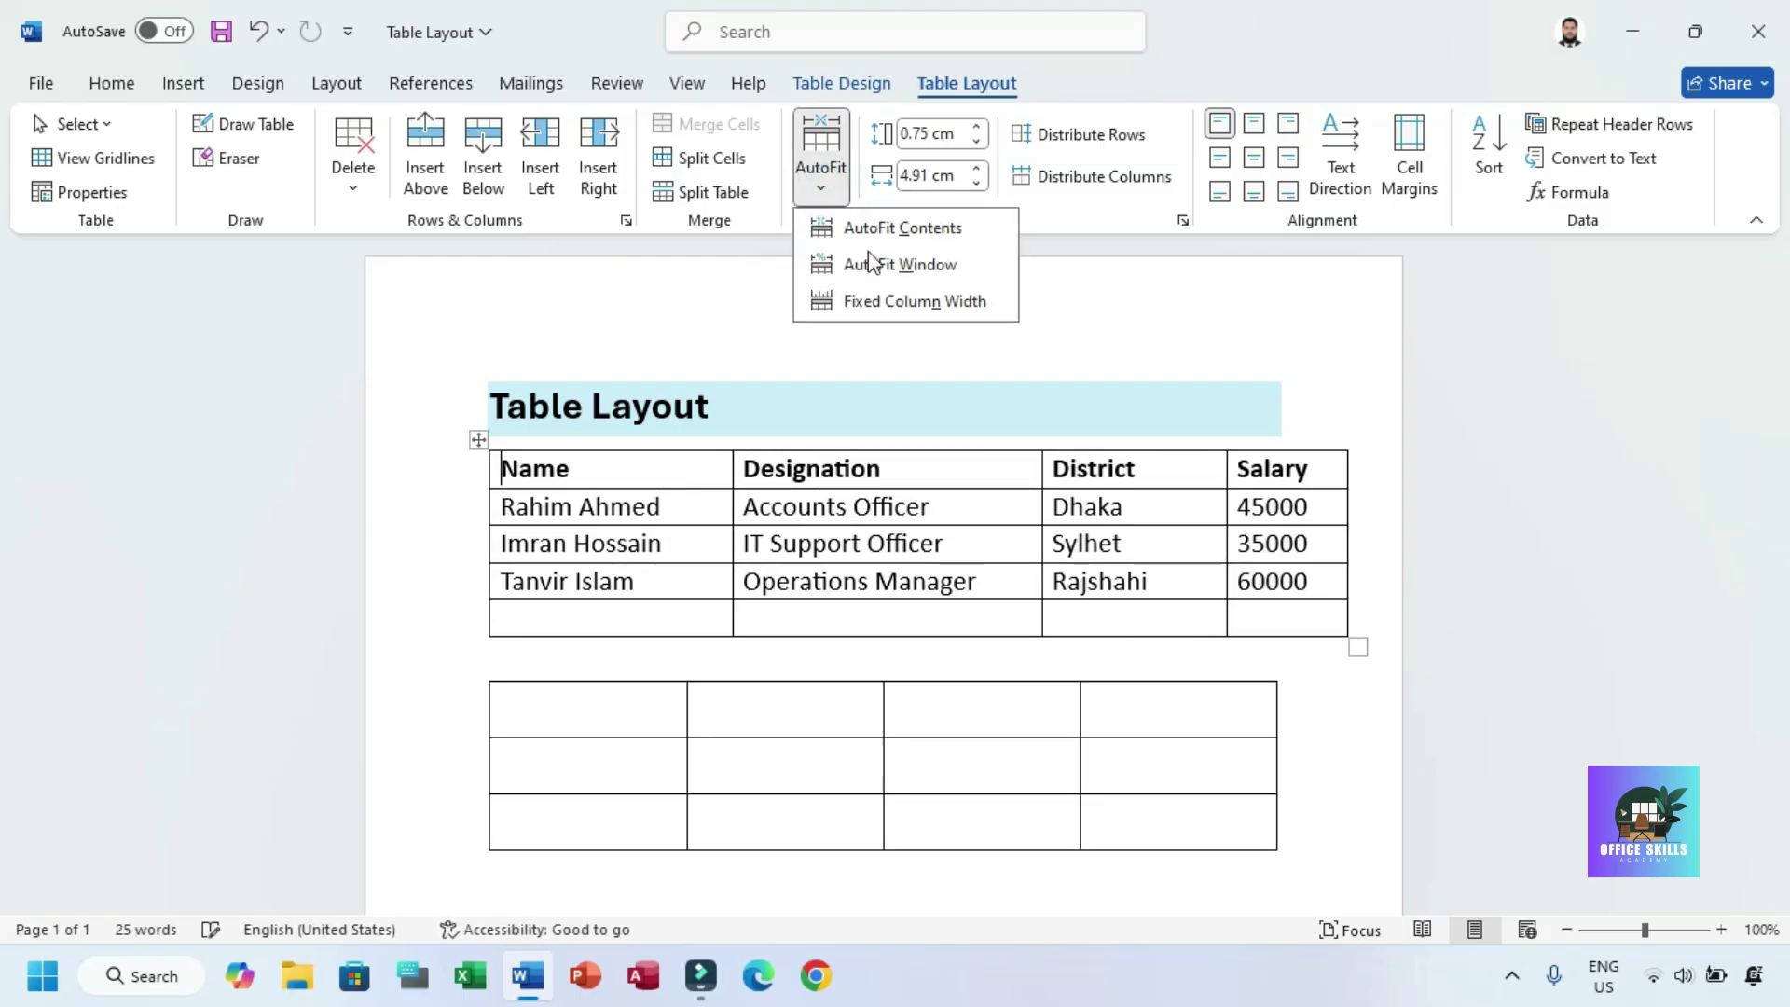
left_click(912, 299)
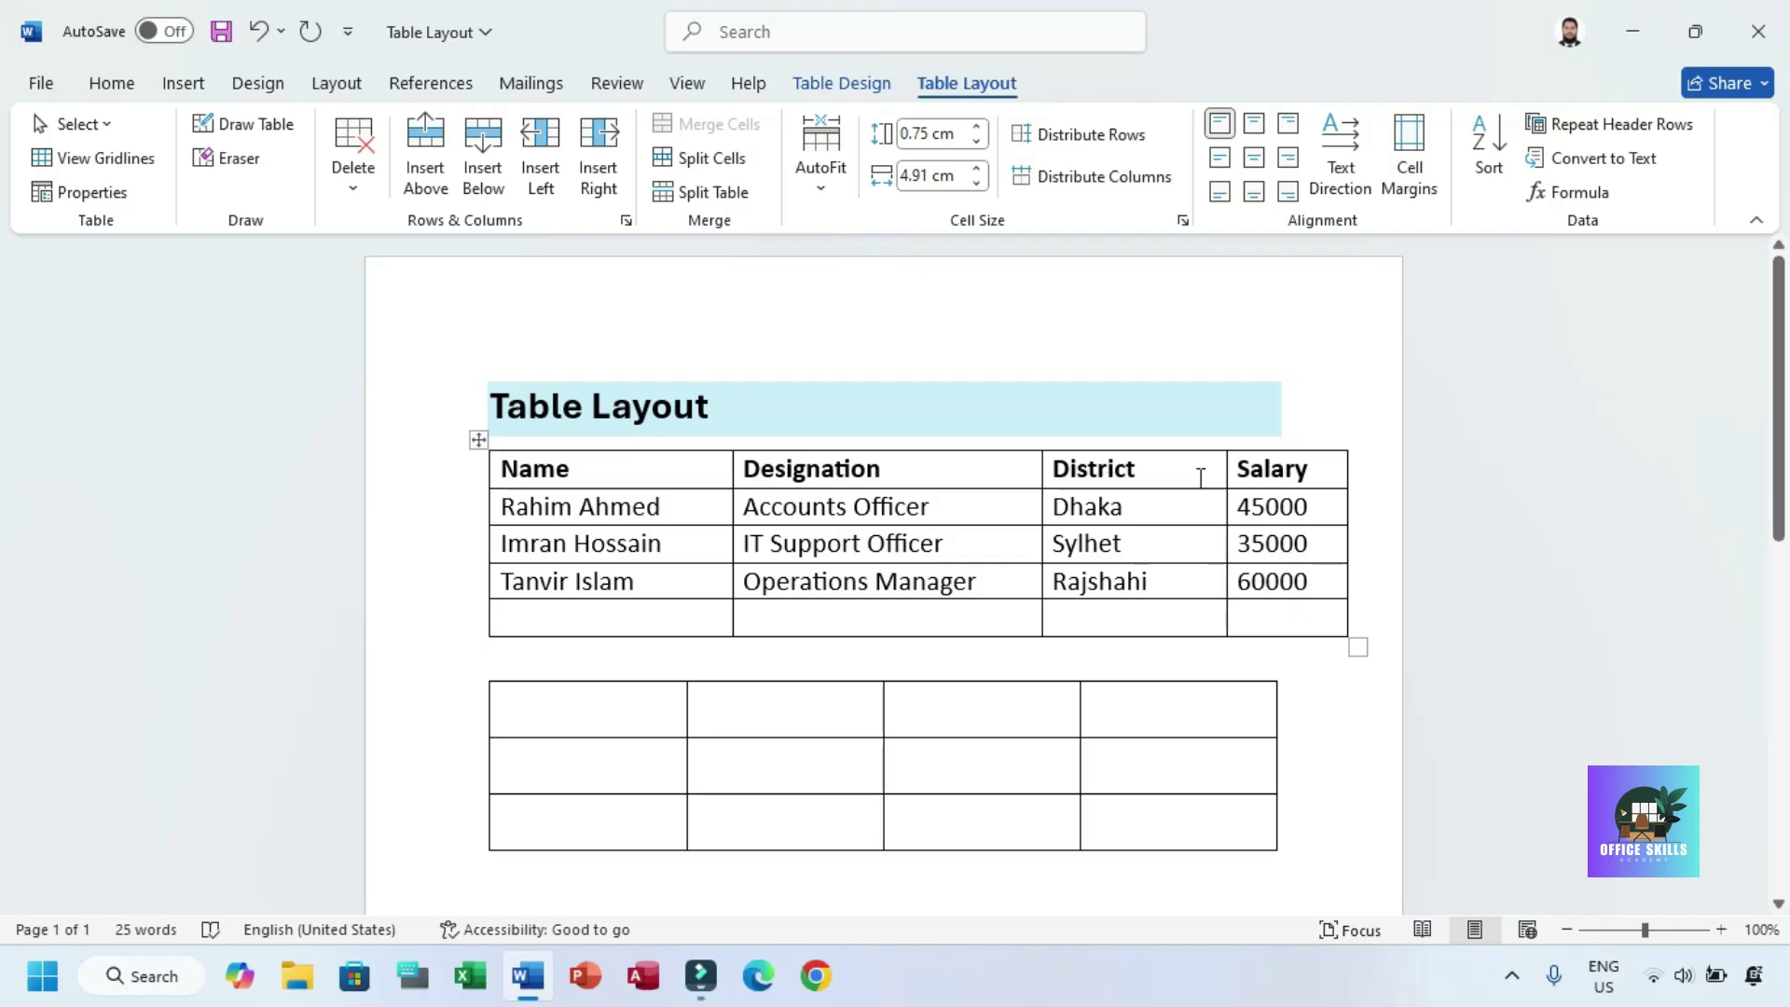
- Apply AutoFit Window to the enlarged employee table and show the ruler
left_click(820, 154)
left_click(895, 262)
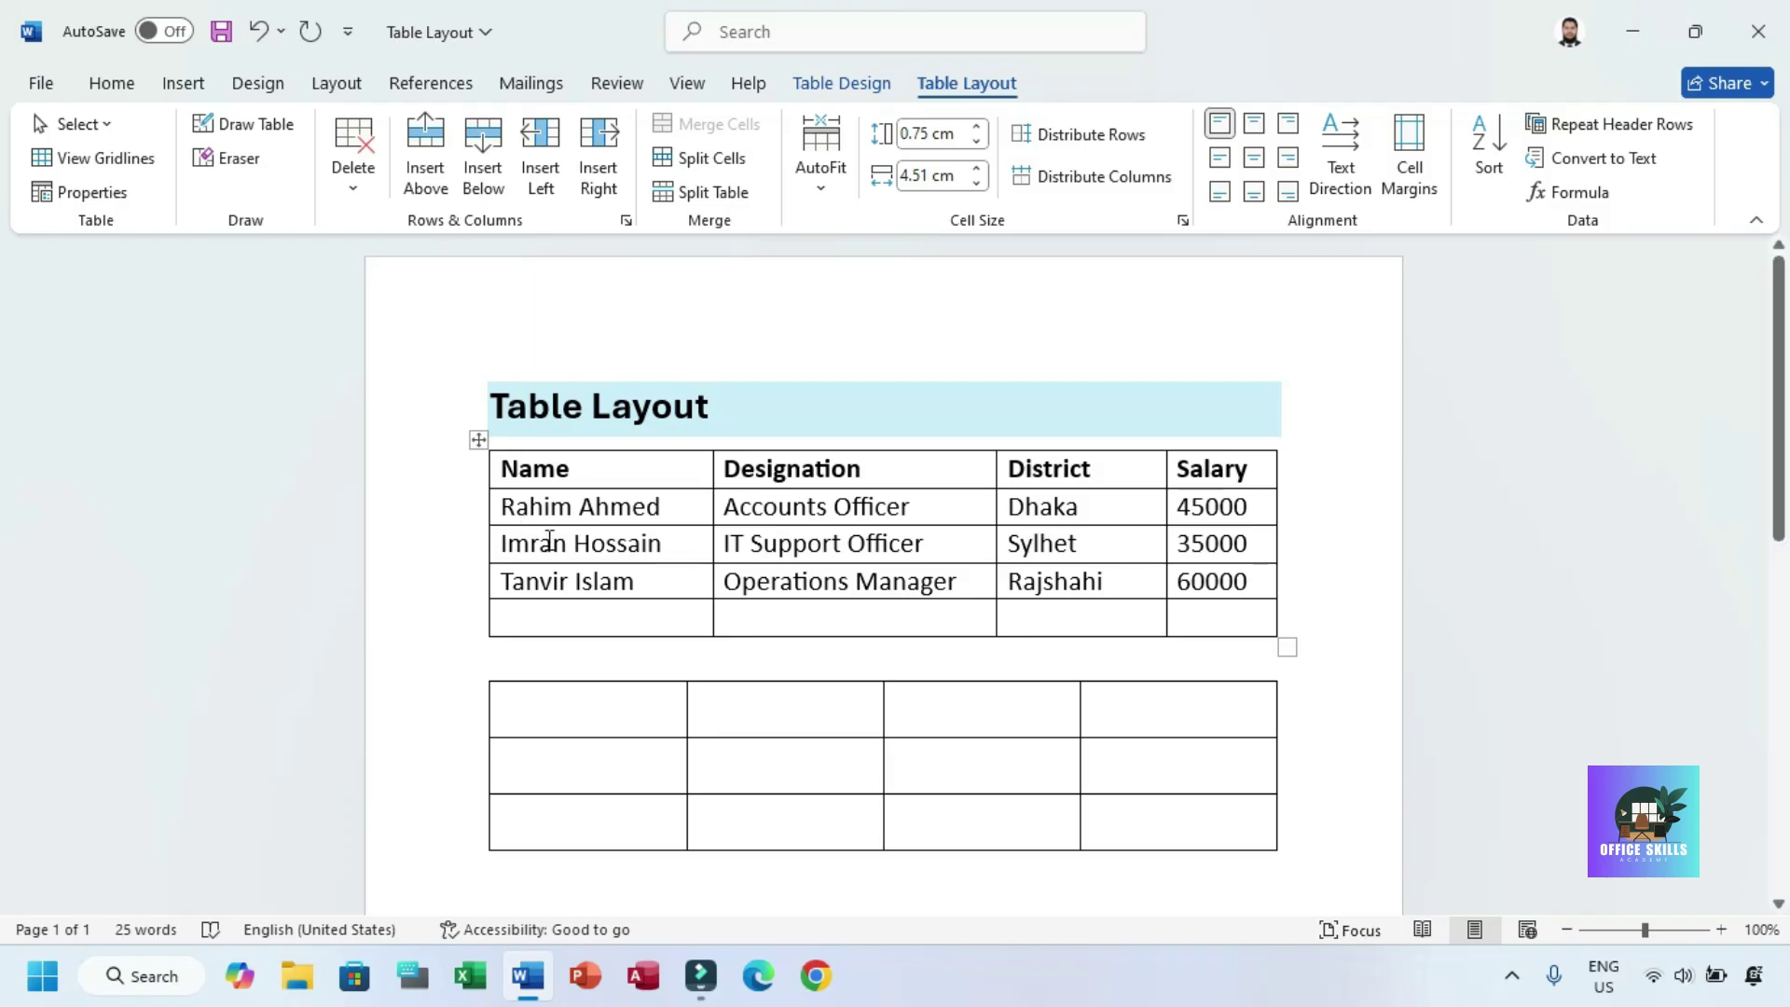
left_click(688, 83)
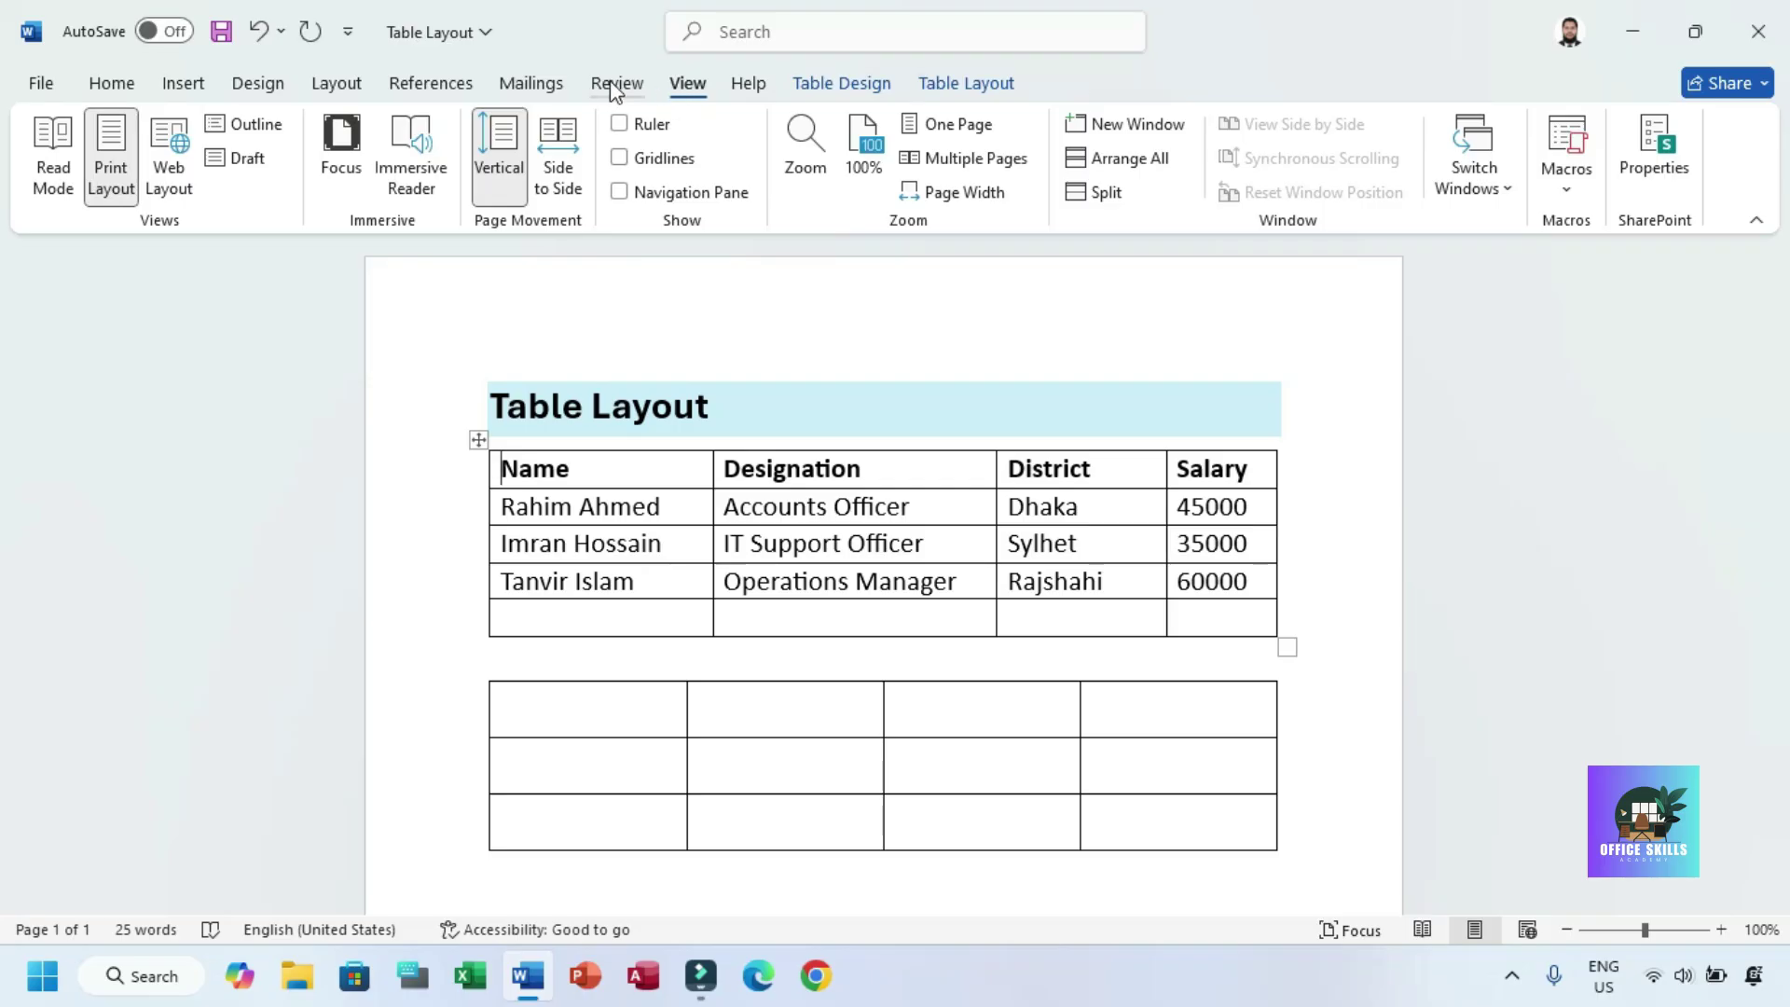
left_click(619, 125)
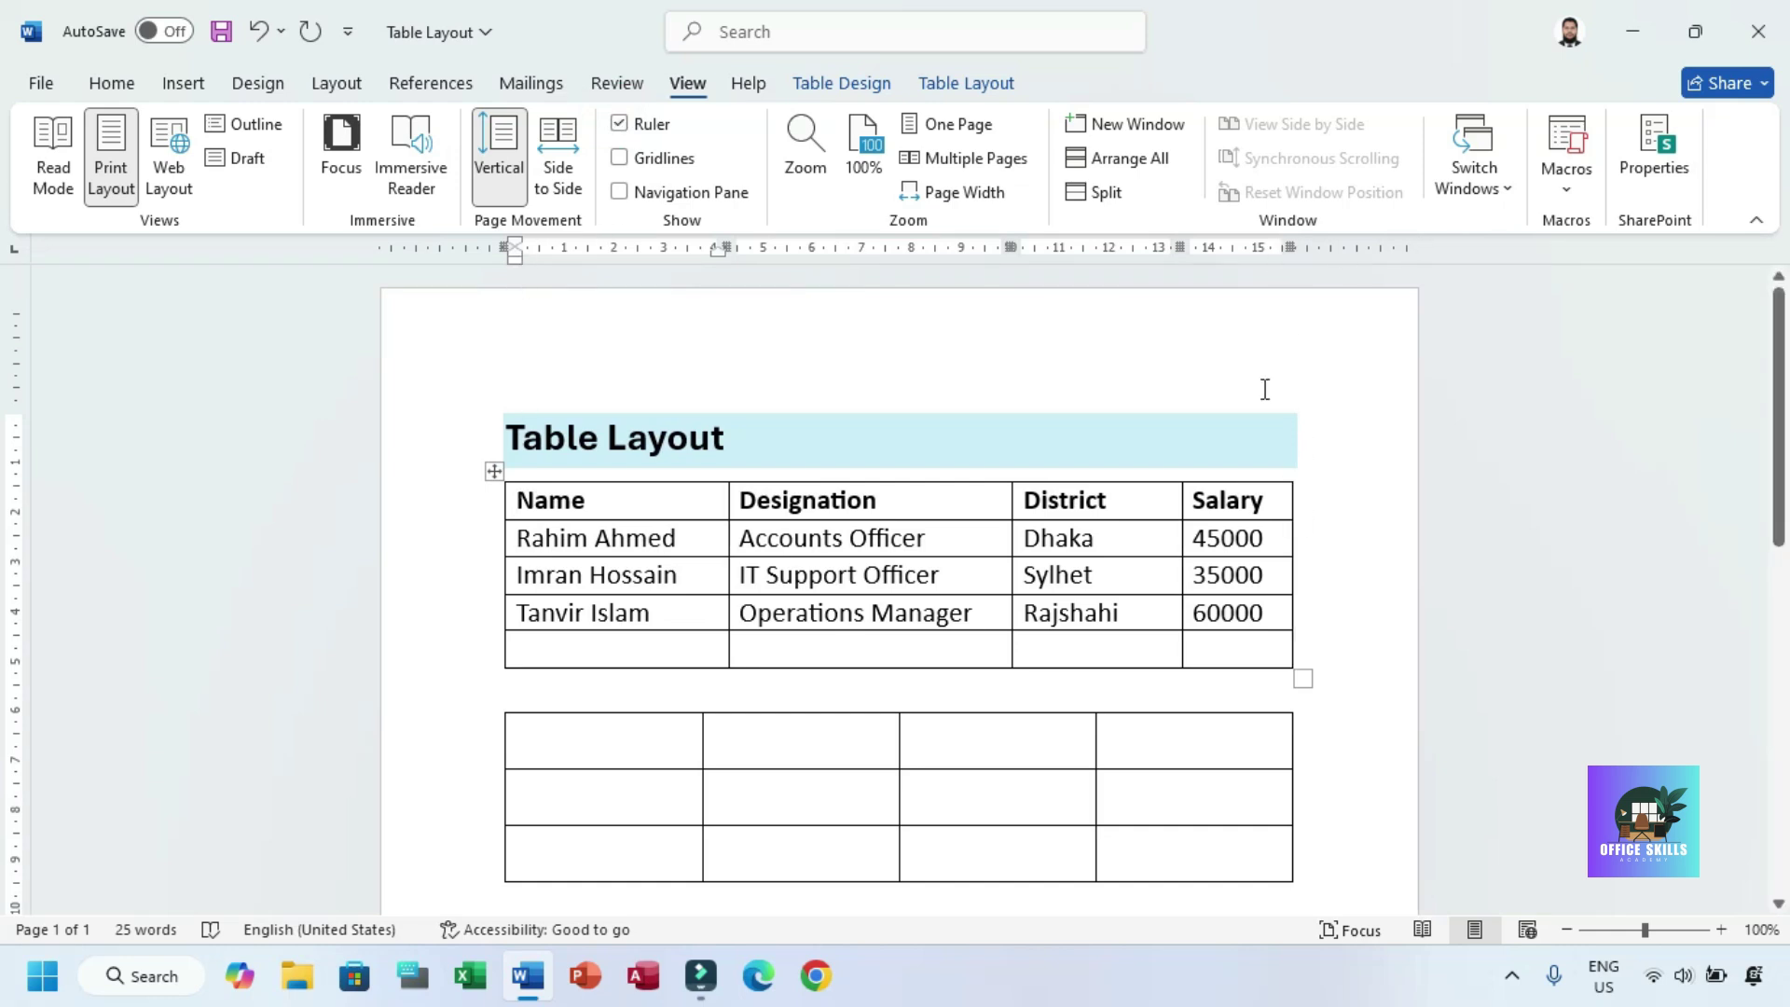
- Reapply AutoFit Window to the employee table with the ruler displayed
left_click(959, 82)
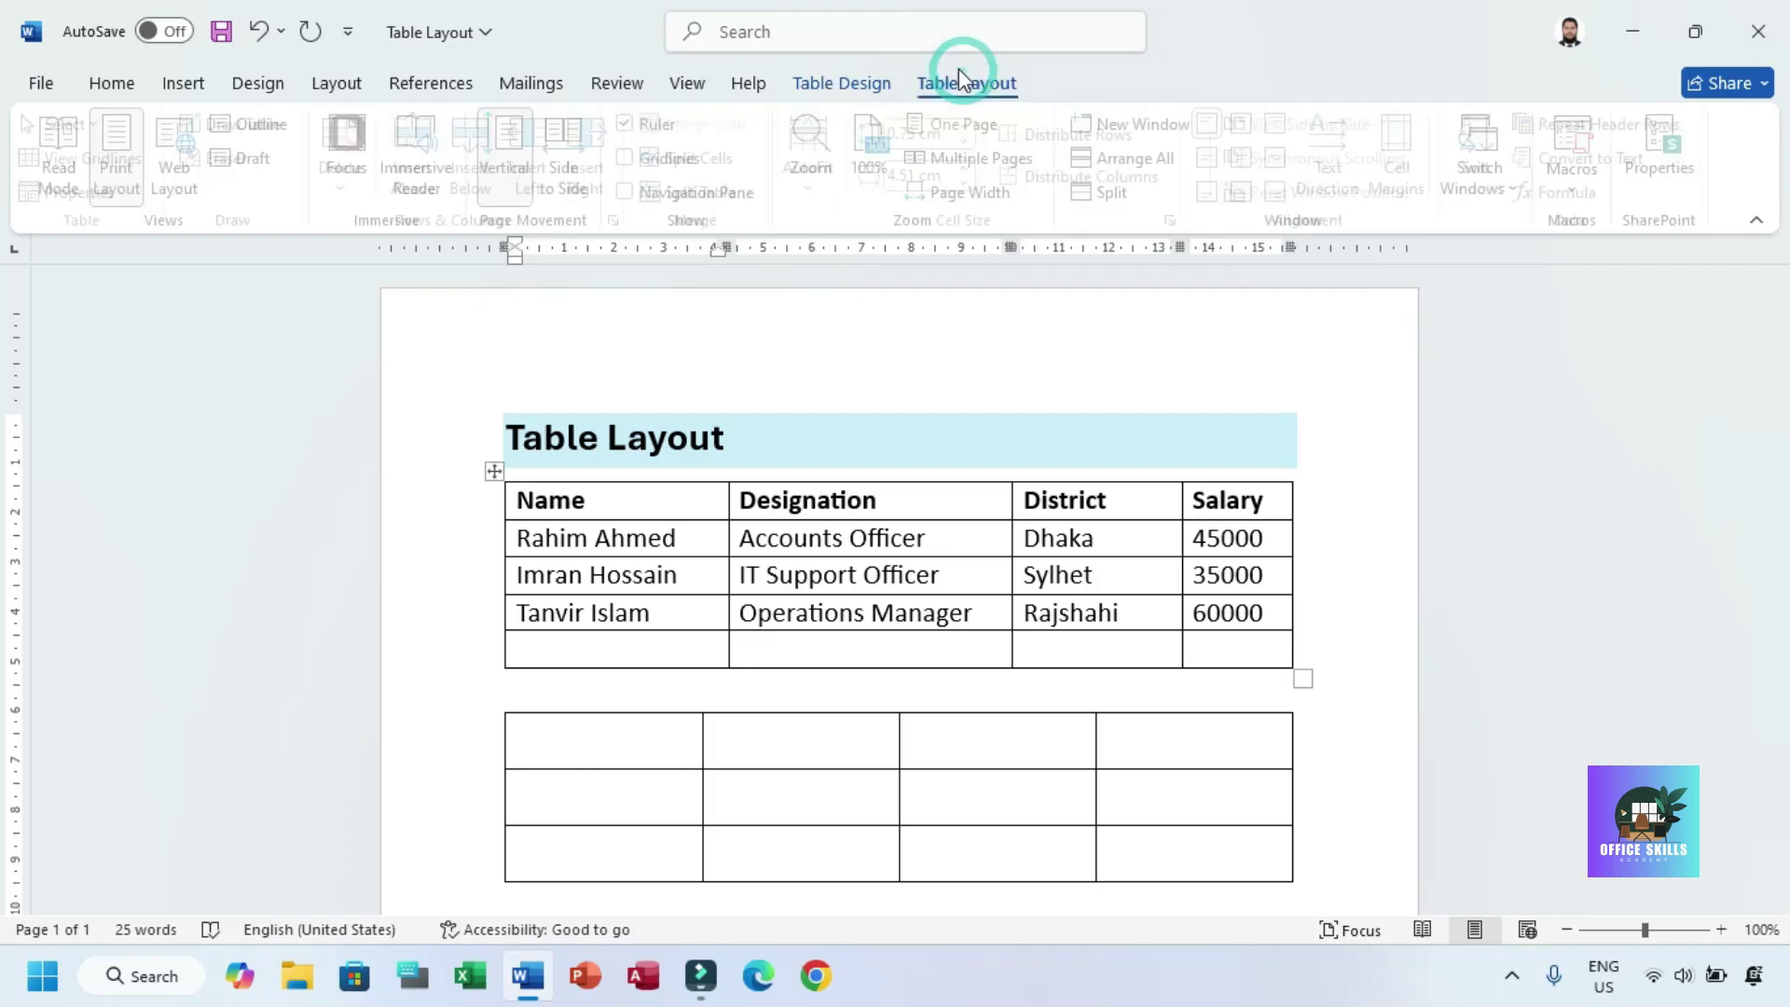
left_click(821, 177)
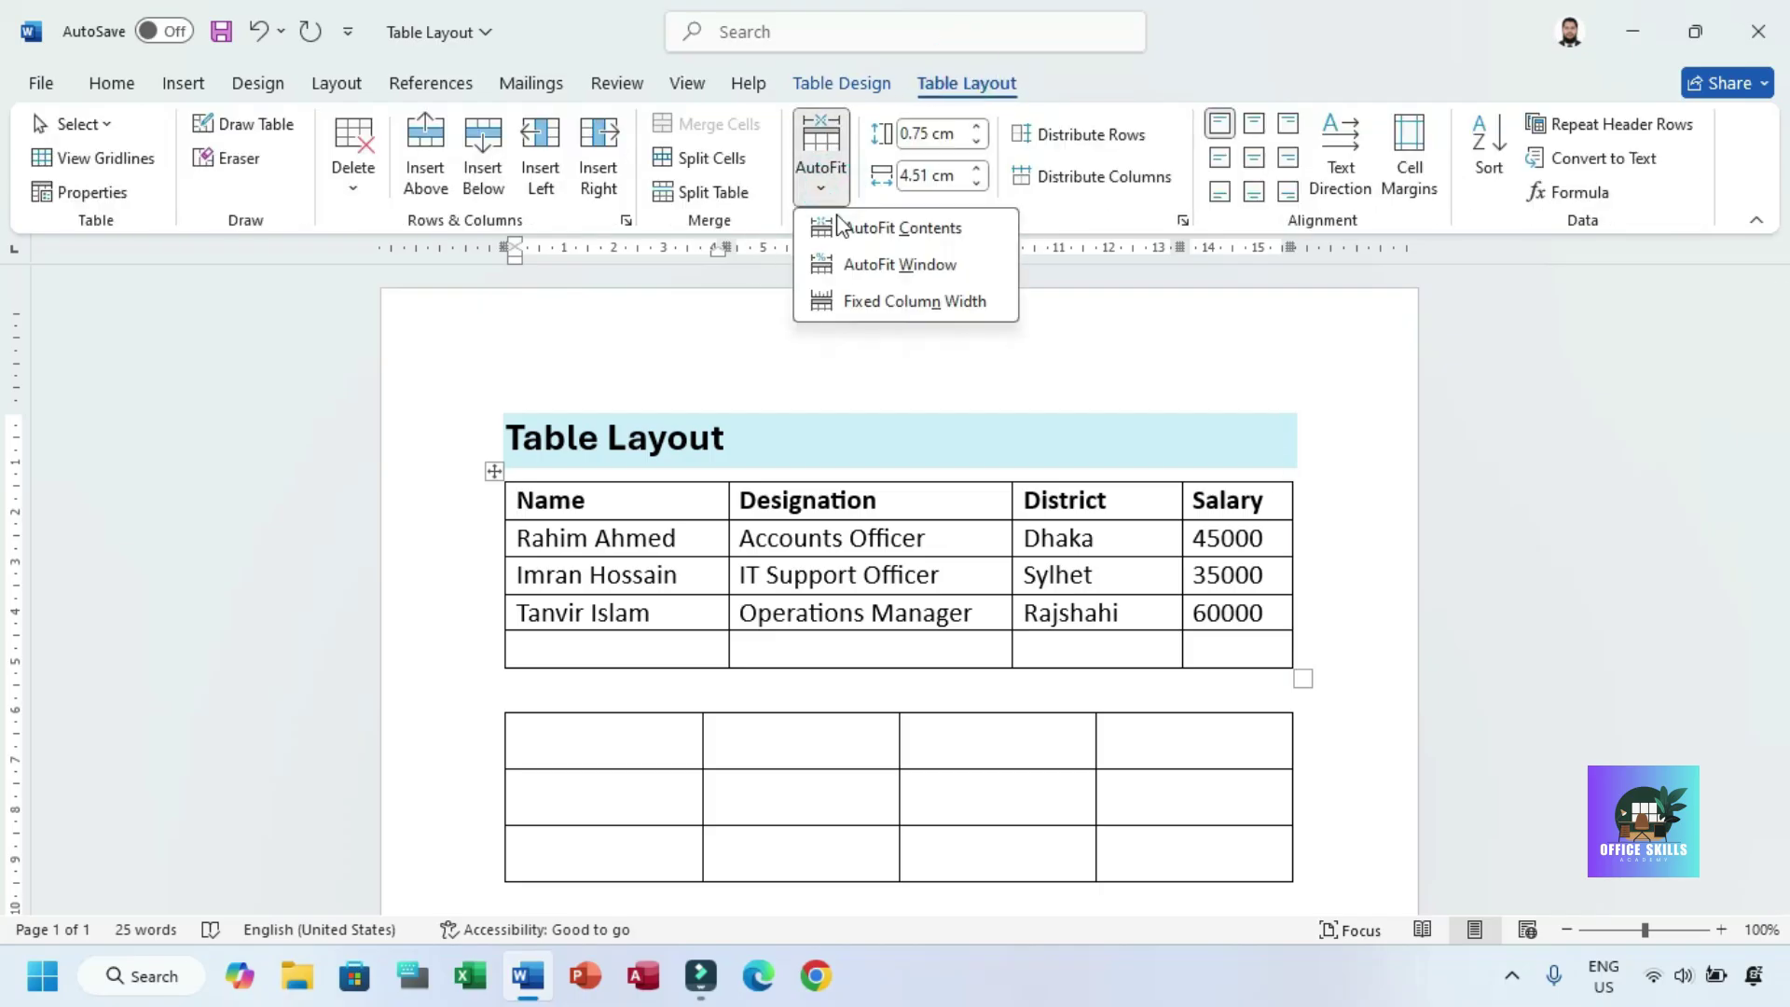
left_click(873, 270)
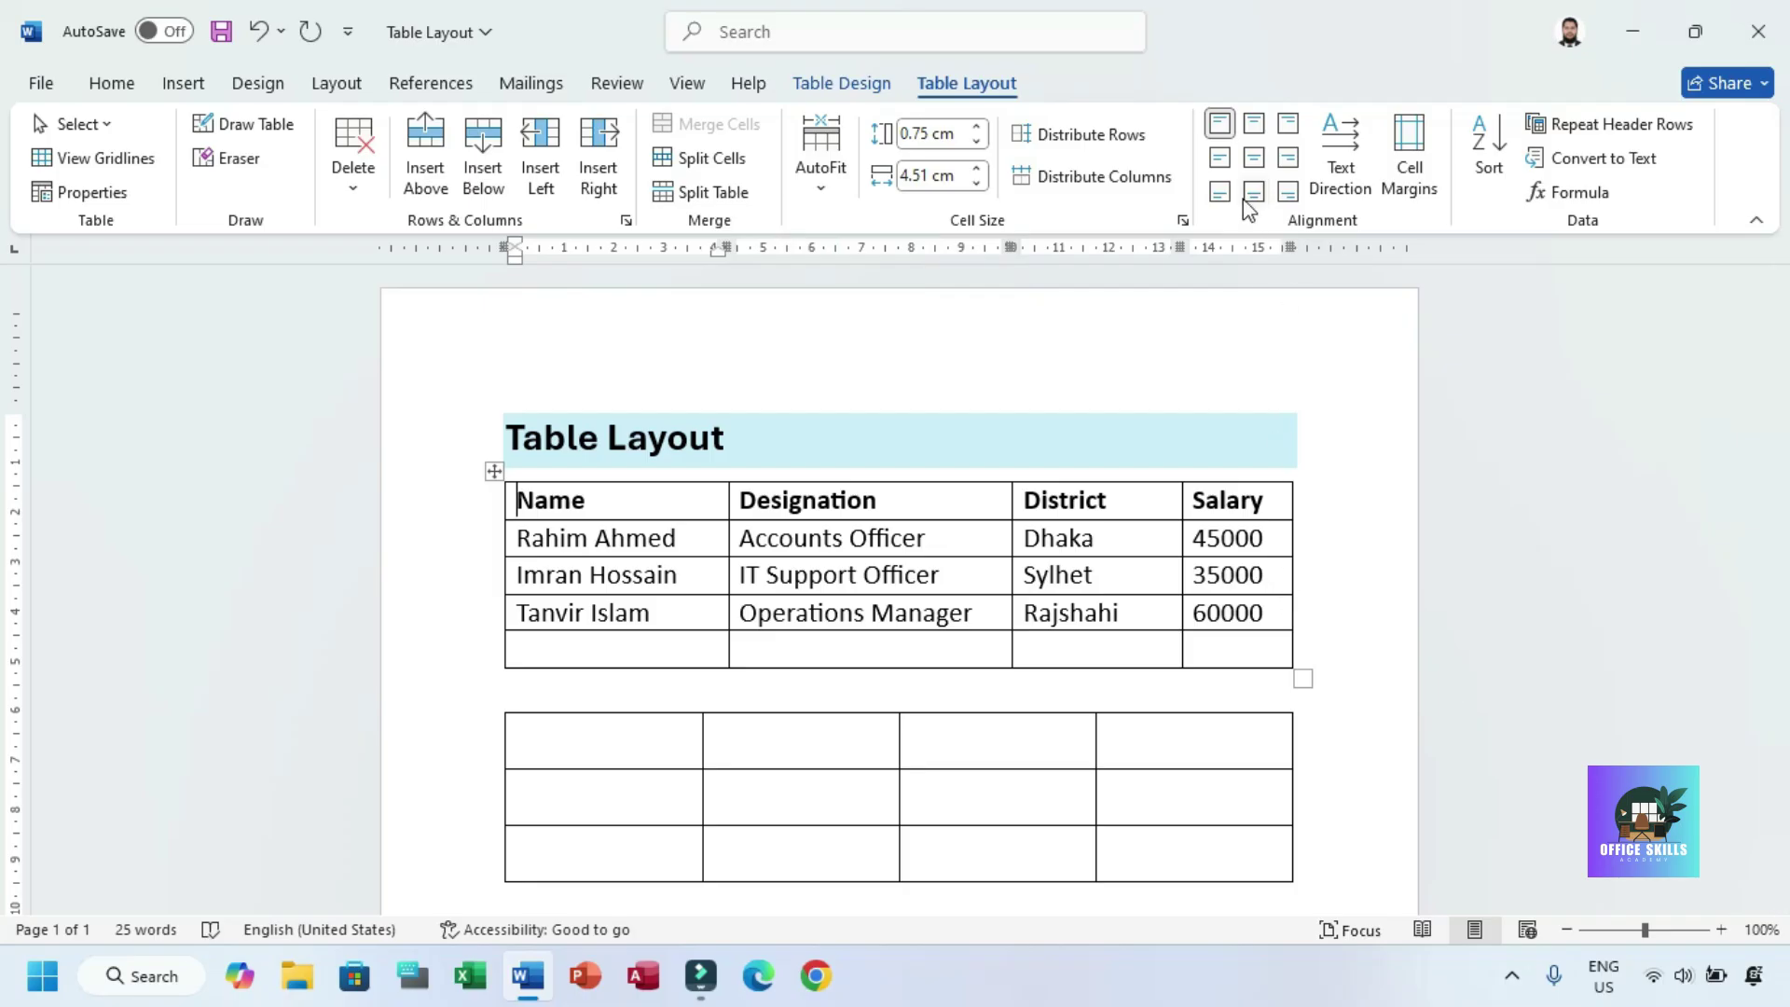
- Select the first row of the empty table and raise its height to 1.9 cm
mouse_move(1779, 349)
left_mouse_down()
mouse_move(1775, 375)
mouse_move(1780, 343)
left_mouse_up()
left_click(584, 739)
left_click_drag(705, 740, 1152, 704)
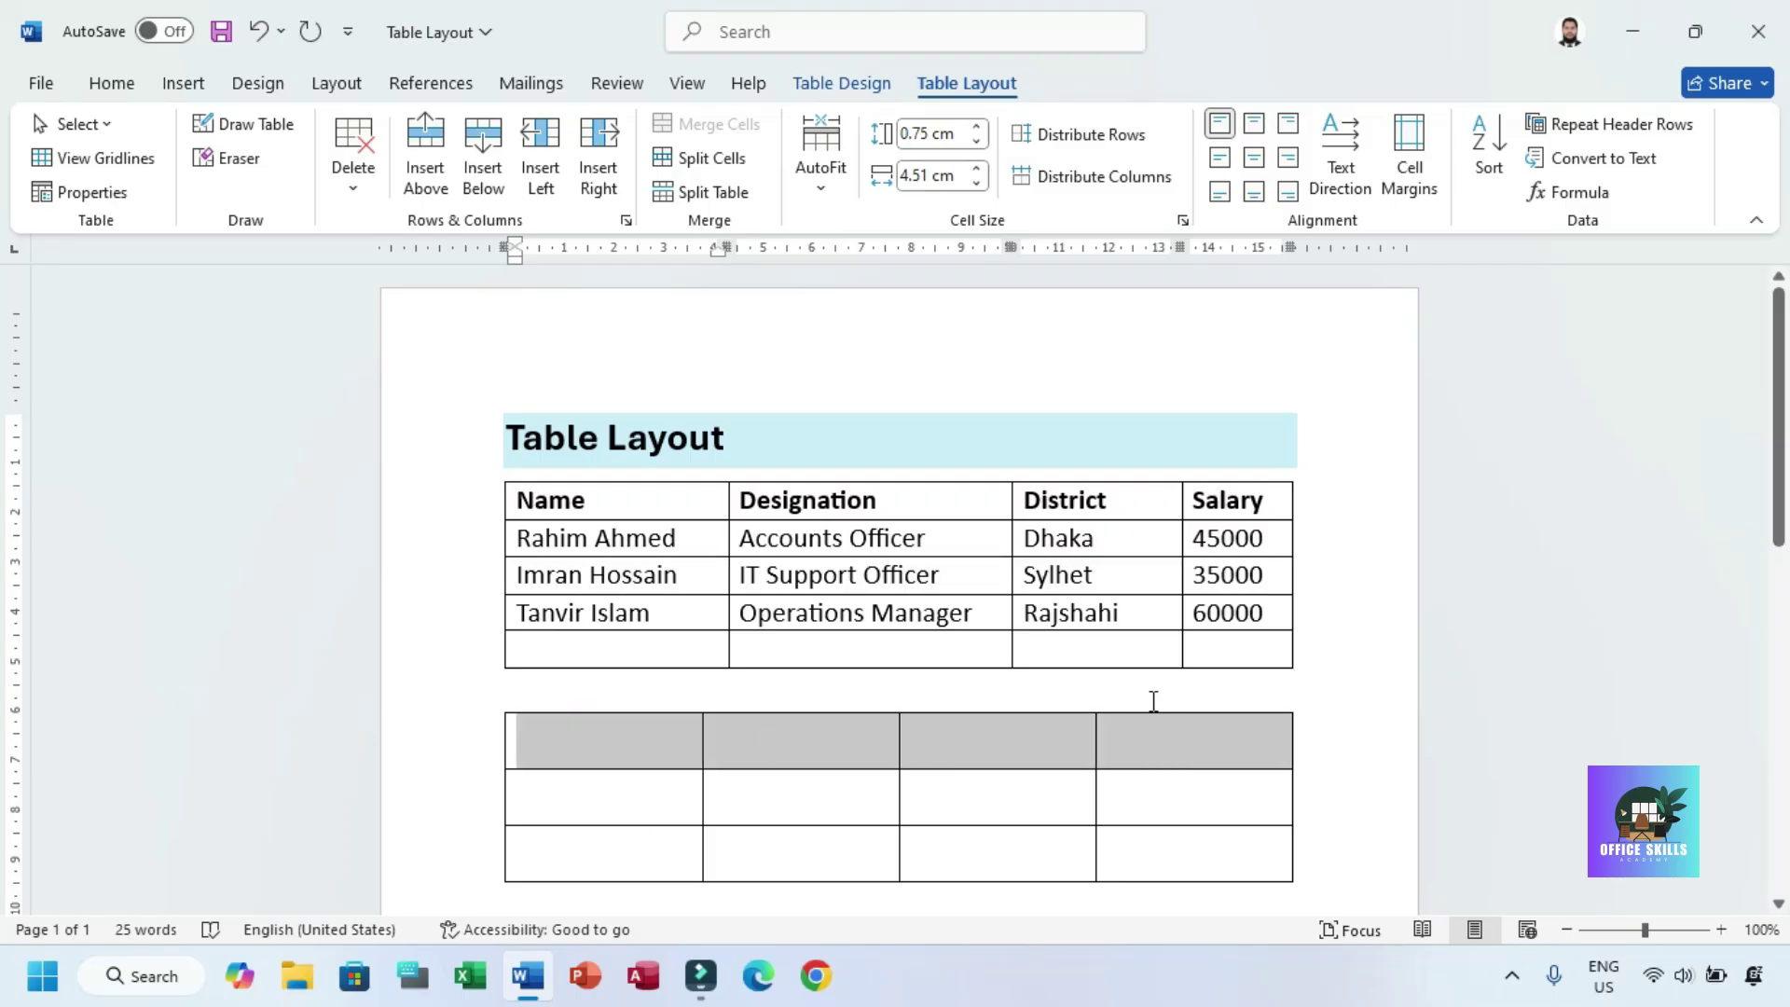
left_click(977, 128)
left_click(977, 128)
left_click(977, 128)
left_click(976, 126)
left_click(977, 127)
left_click(976, 127)
left_click(976, 127)
left_click(976, 127)
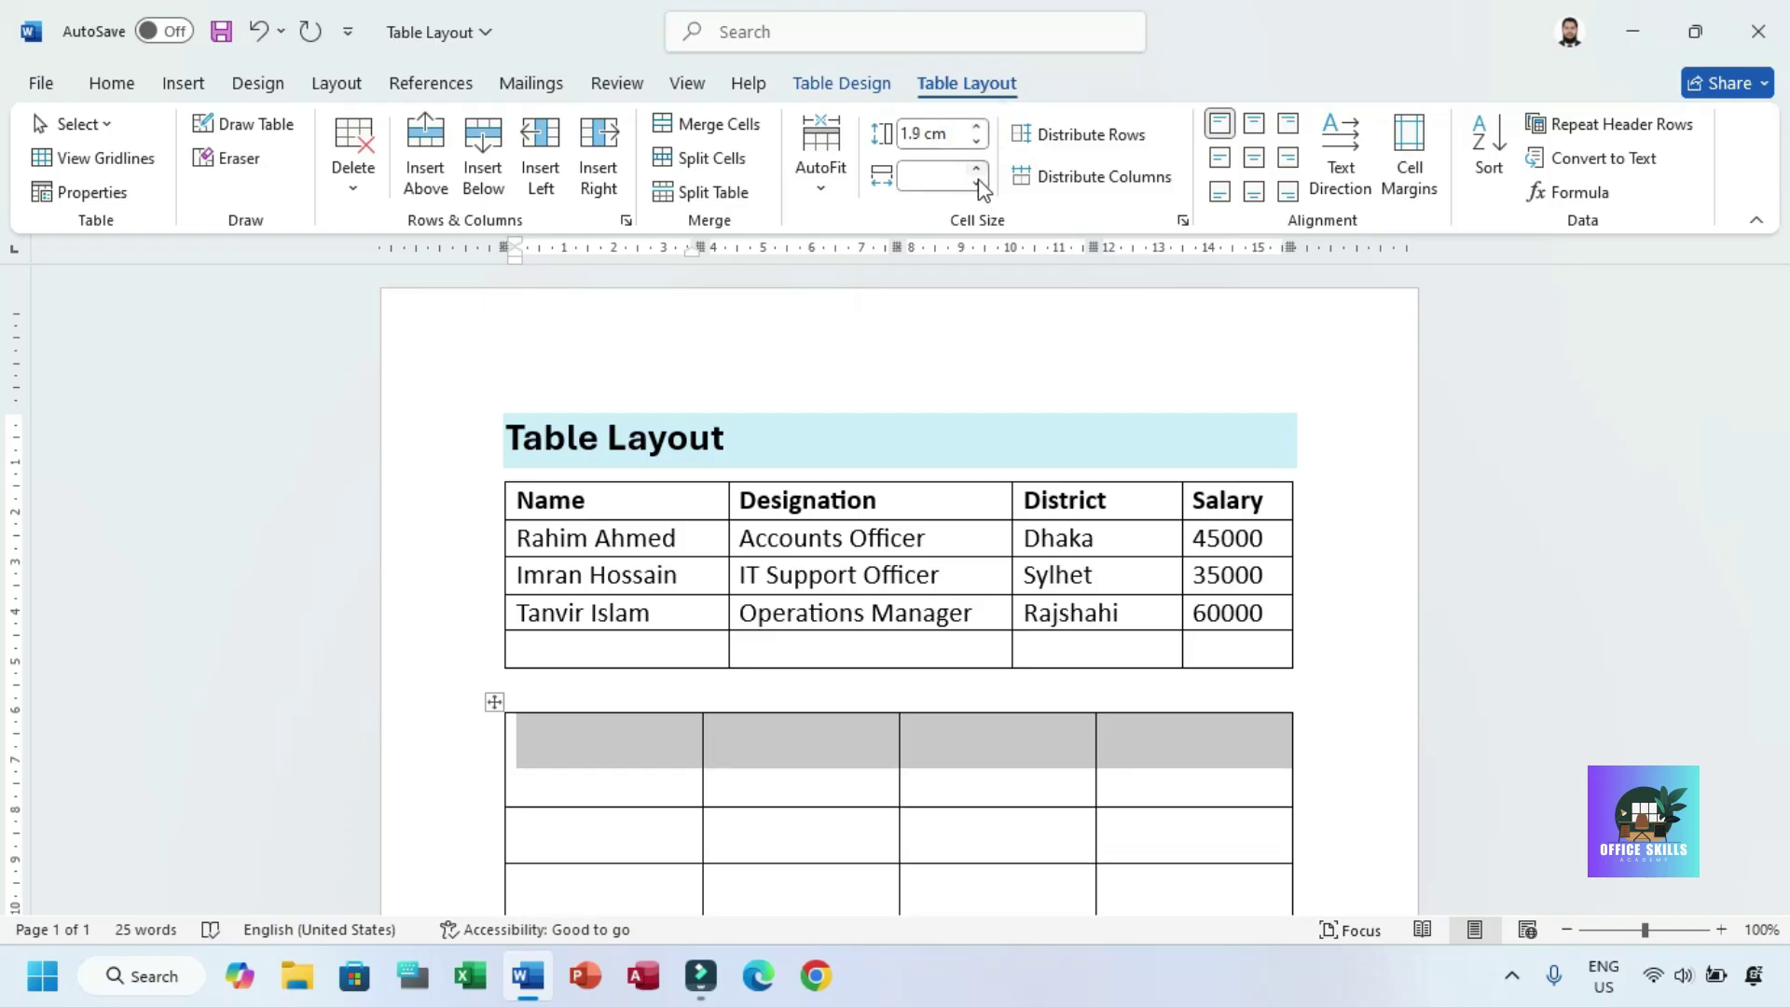
- Reduce the height of the empty table's first row to 1 cm
left_click(976, 141)
left_click(976, 141)
left_click(976, 141)
left_click(977, 141)
left_click(976, 141)
left_click(976, 141)
left_click(976, 141)
- Widen the first column of the empty table to 4.6 cm
left_click(552, 739)
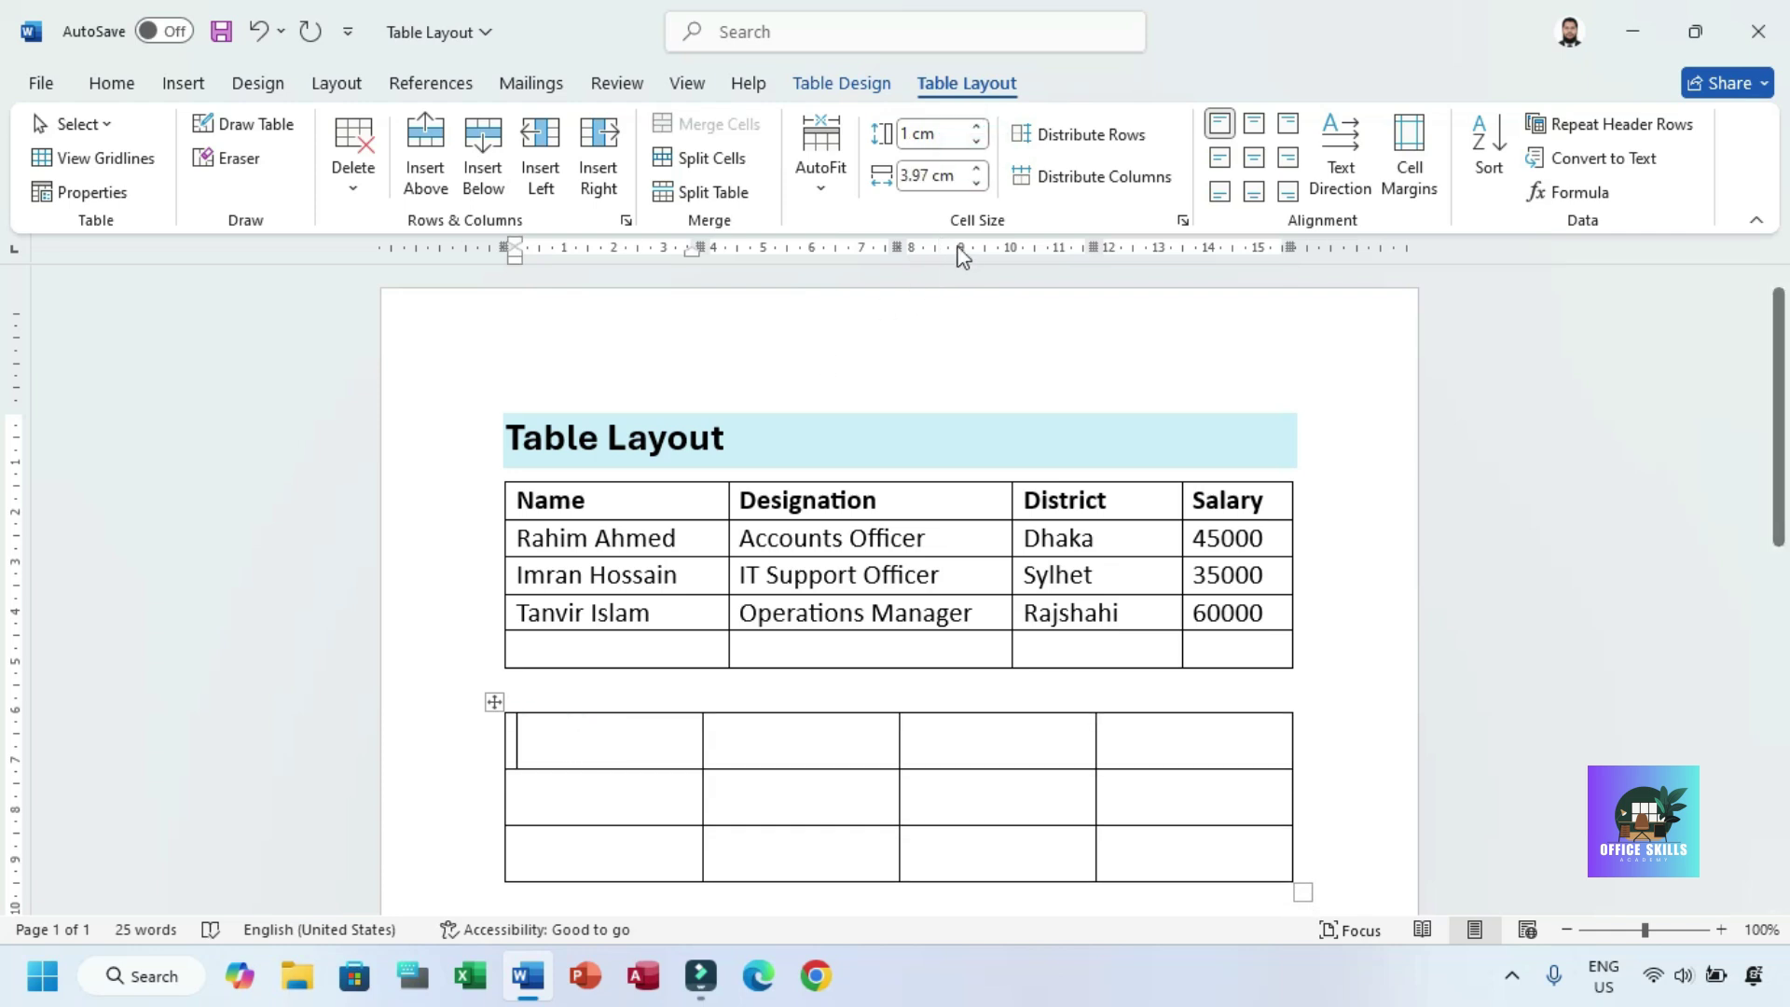
left_click(976, 170)
left_click(976, 170)
left_click(976, 170)
left_click(976, 170)
left_click(976, 169)
left_click(976, 169)
left_click(976, 170)
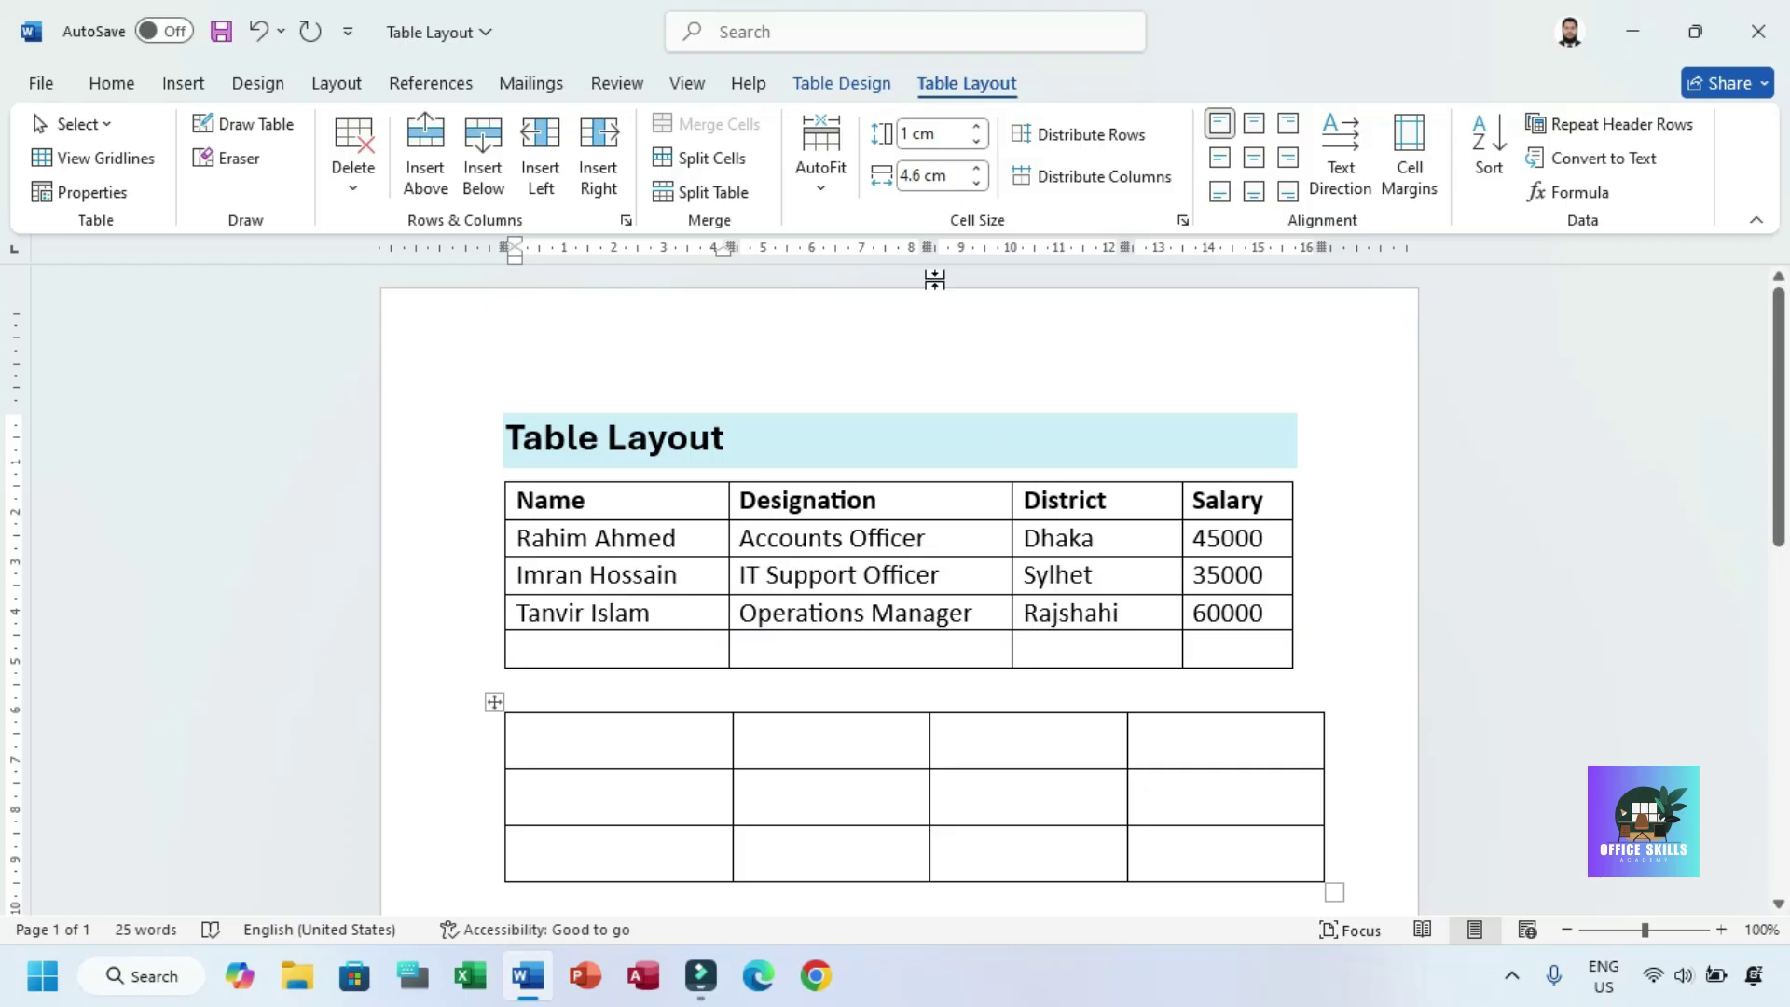
- Reduce the first column of the empty table to 3.9 cm wide
left_click(983, 186)
left_click(982, 186)
left_click(981, 185)
left_click(980, 185)
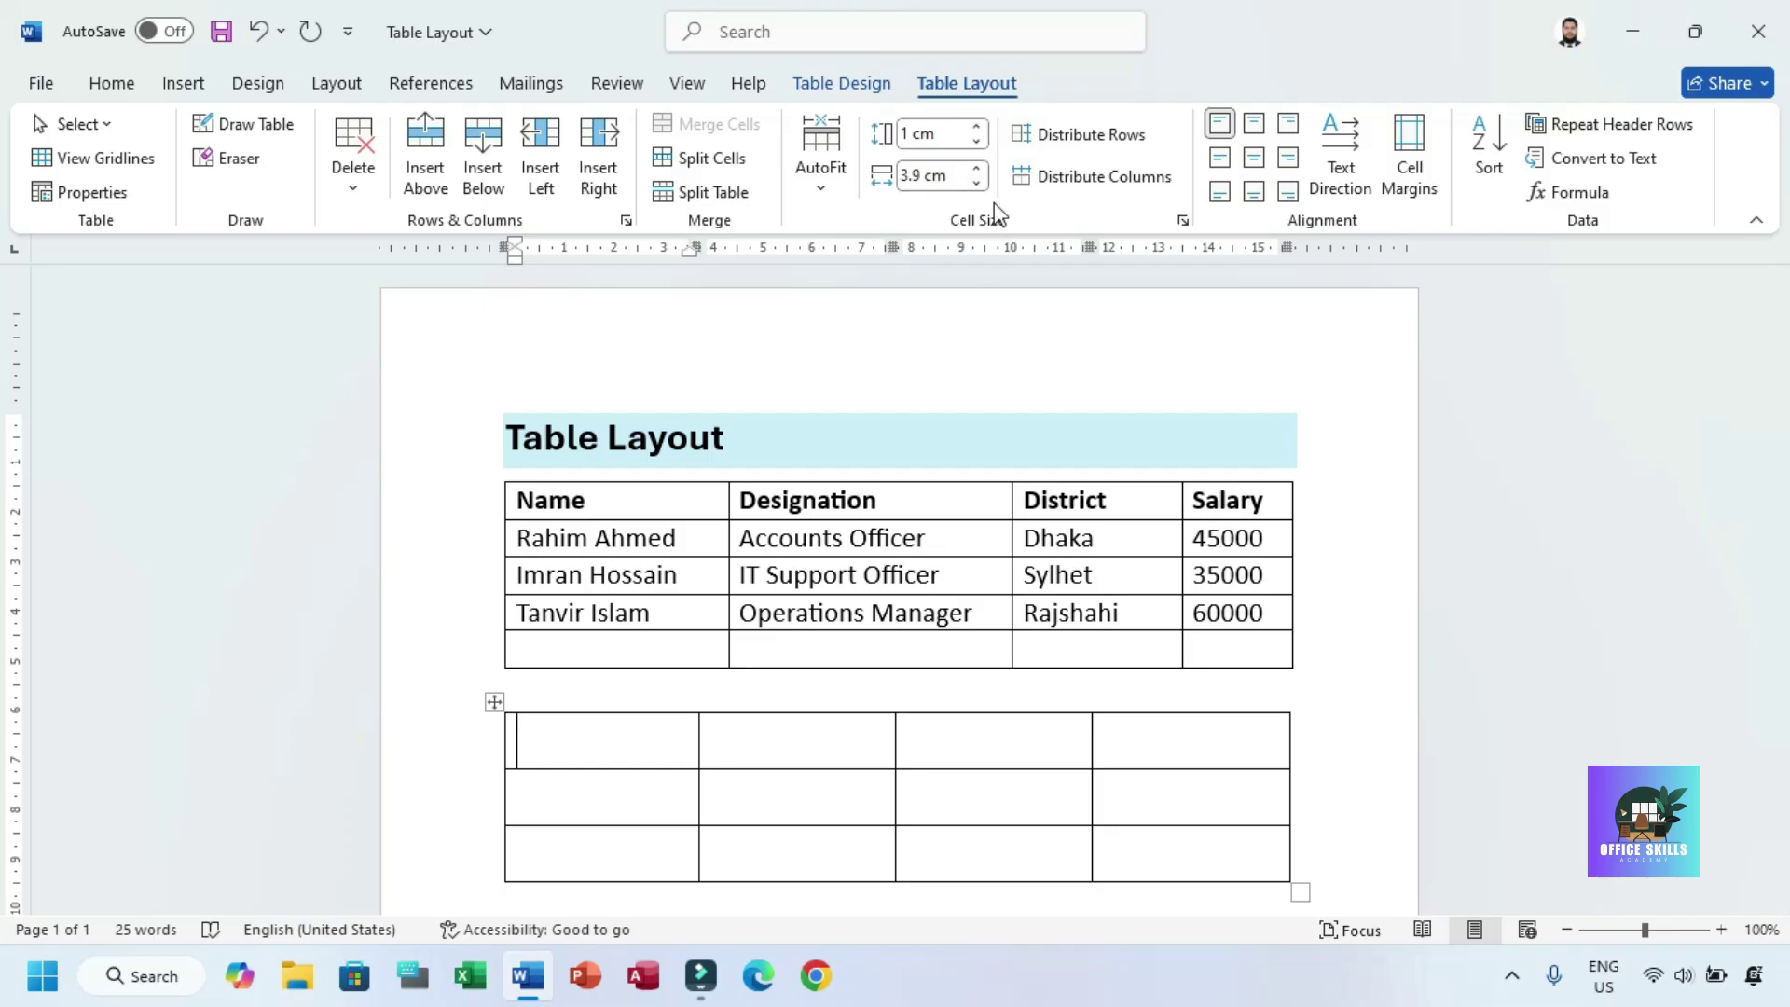
- Stretch the empty table's first row to about 2.69 cm high by its lower border and check its height
scroll(1782, 453, "down", 1)
scroll(1783, 452, "down", 2)
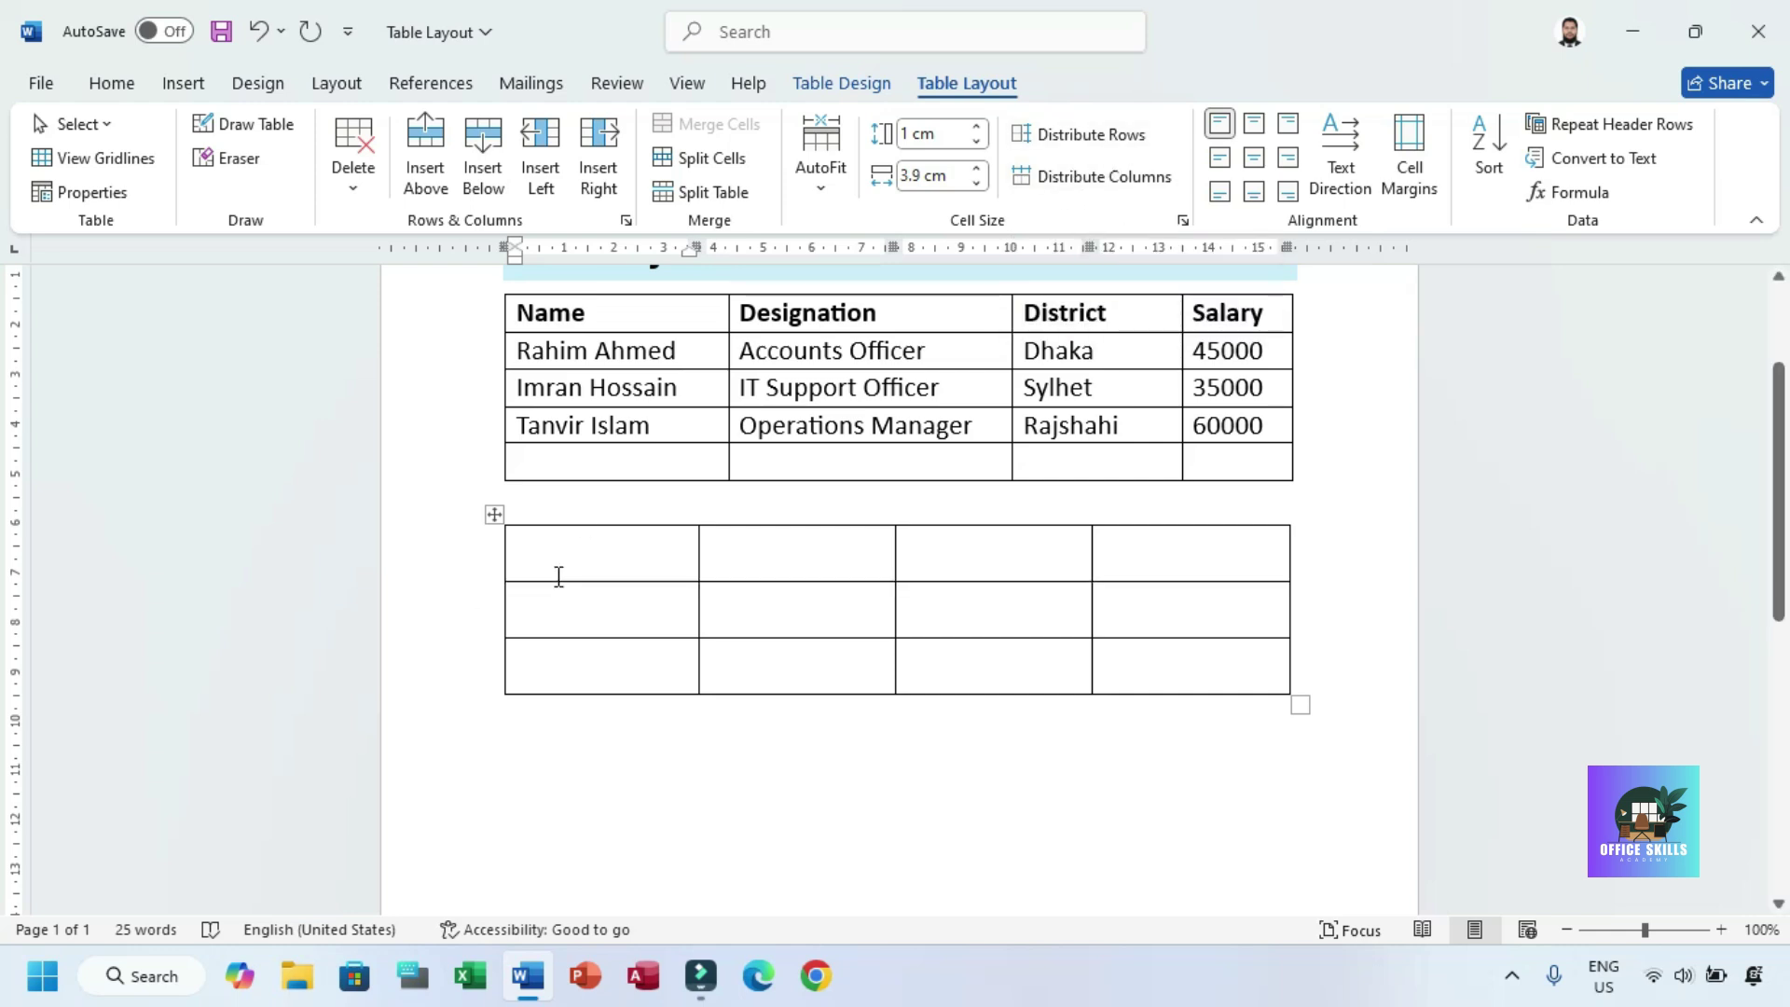
left_click_drag(554, 583, 551, 659)
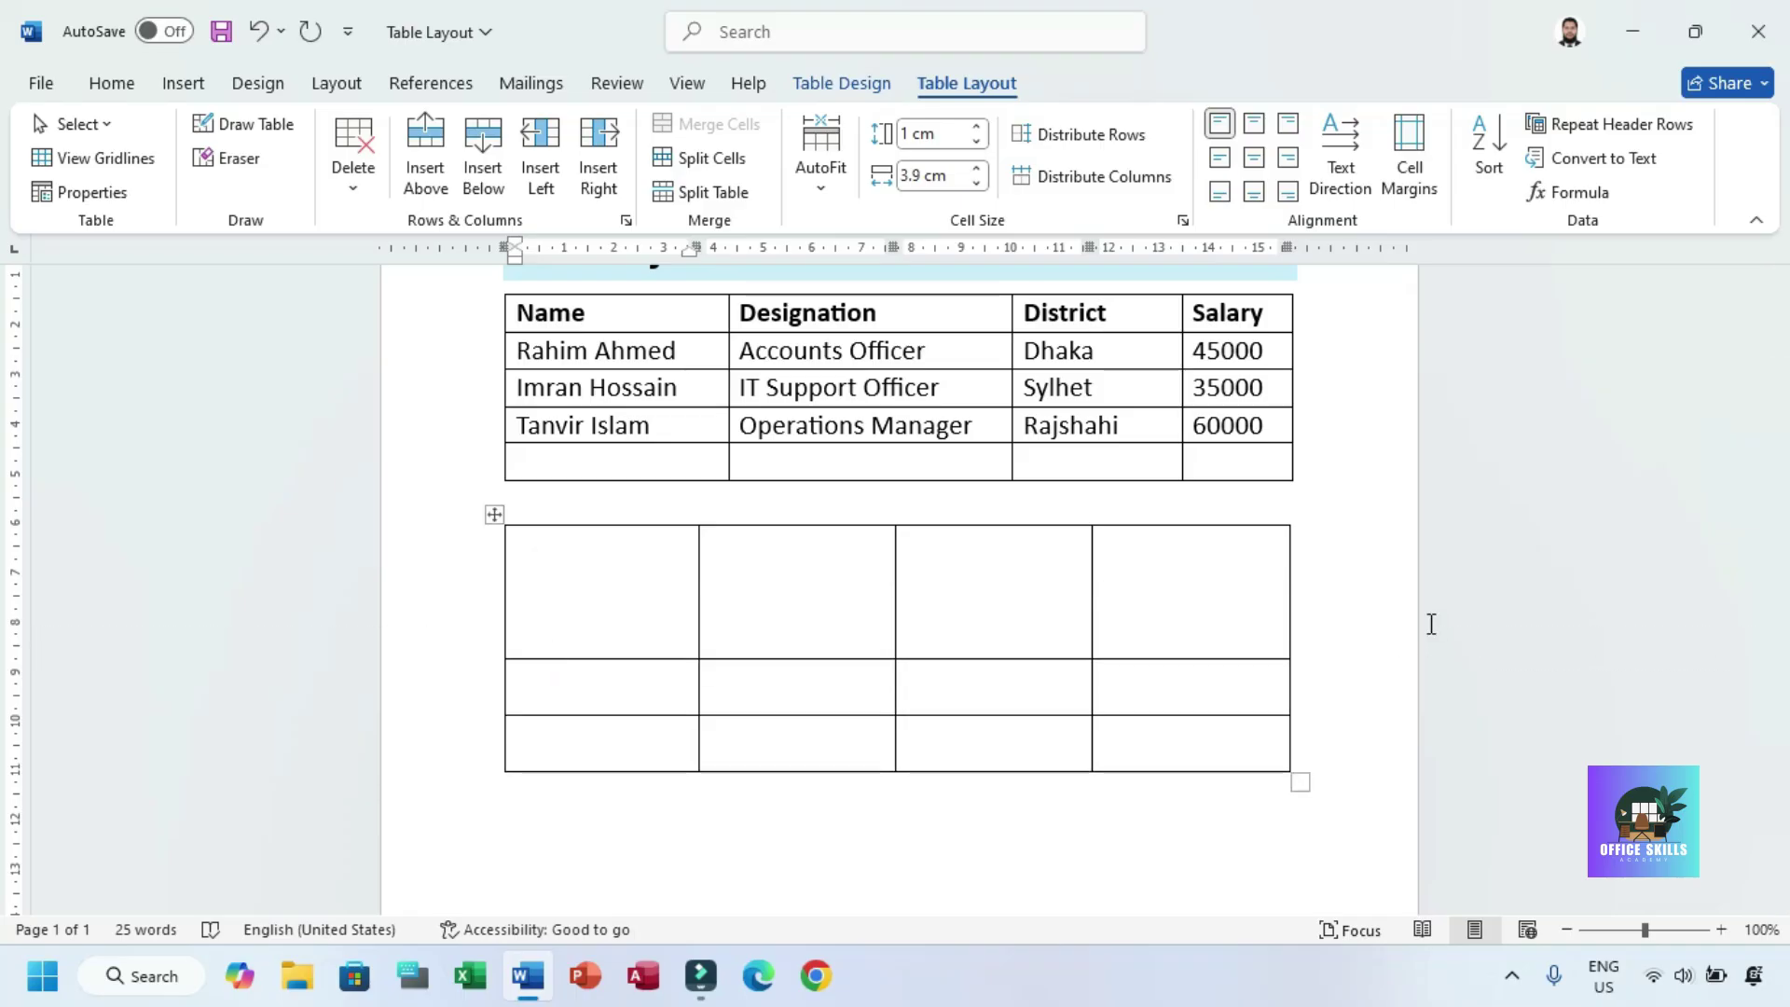
left_click_drag(1171, 600, 643, 603)
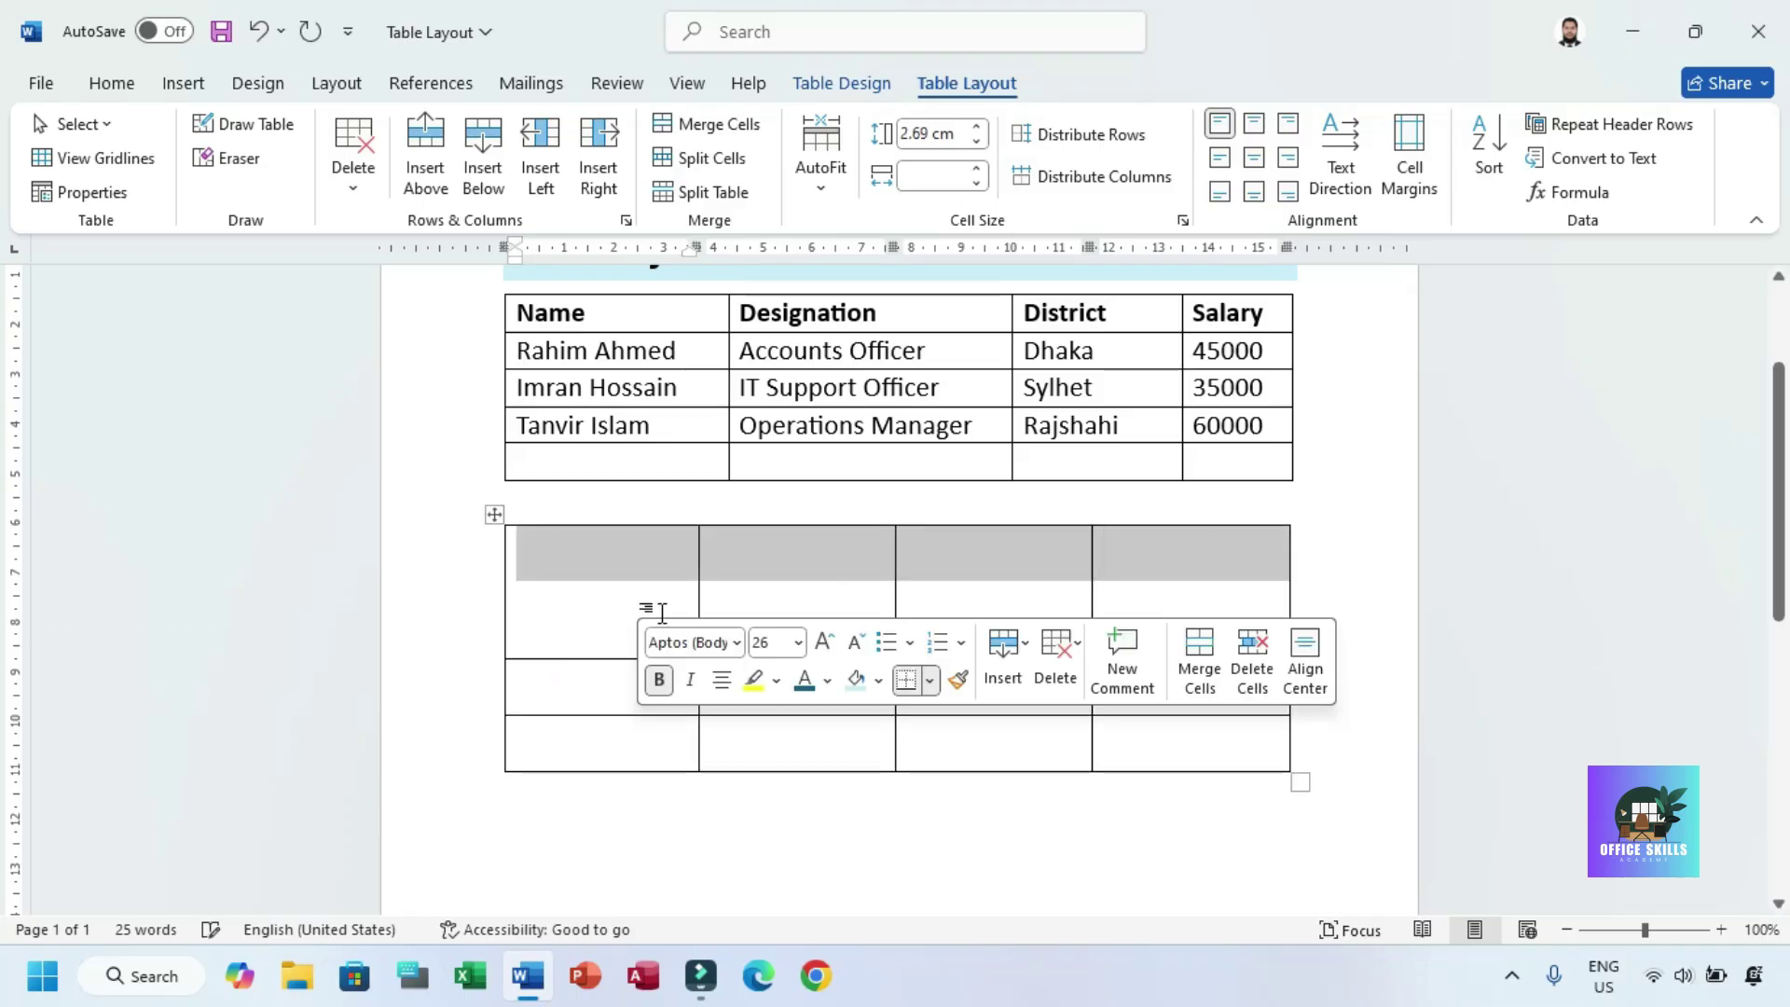
left_click(1199, 579)
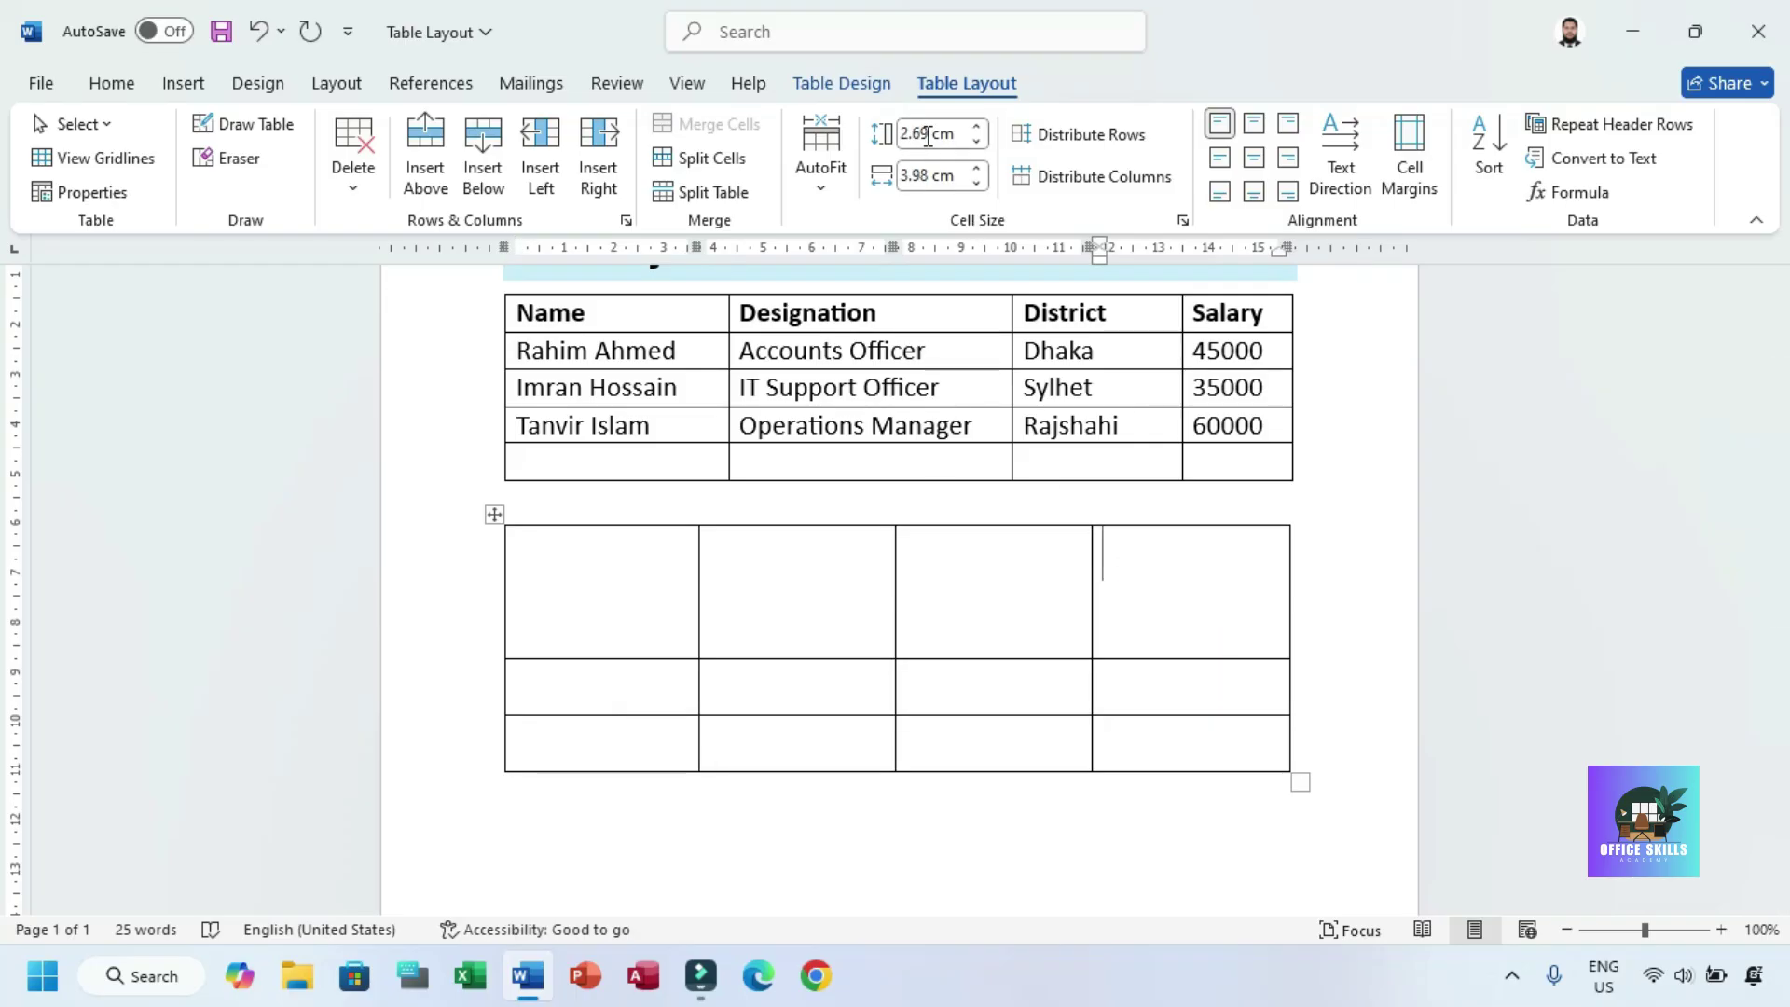
- Select all rows of the empty table and distribute them evenly in height
left_click(1155, 687)
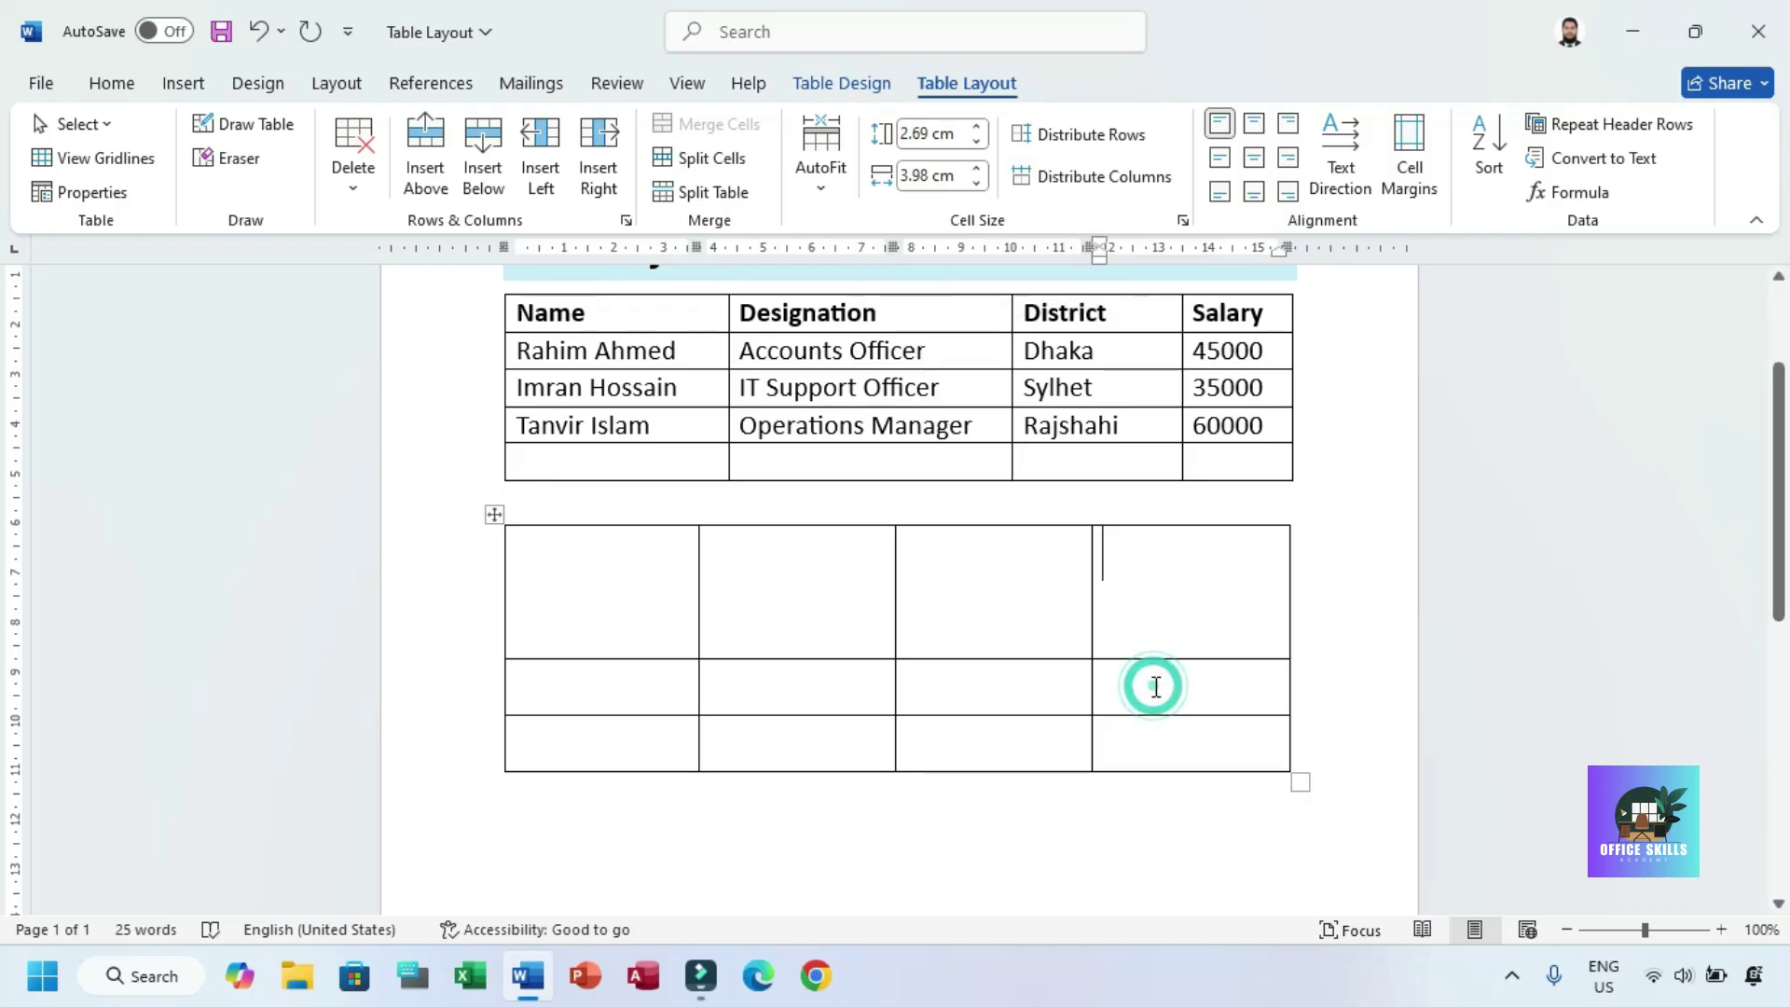
left_click(1151, 566)
left_click(1162, 734)
left_click_drag(1109, 704, 620, 575)
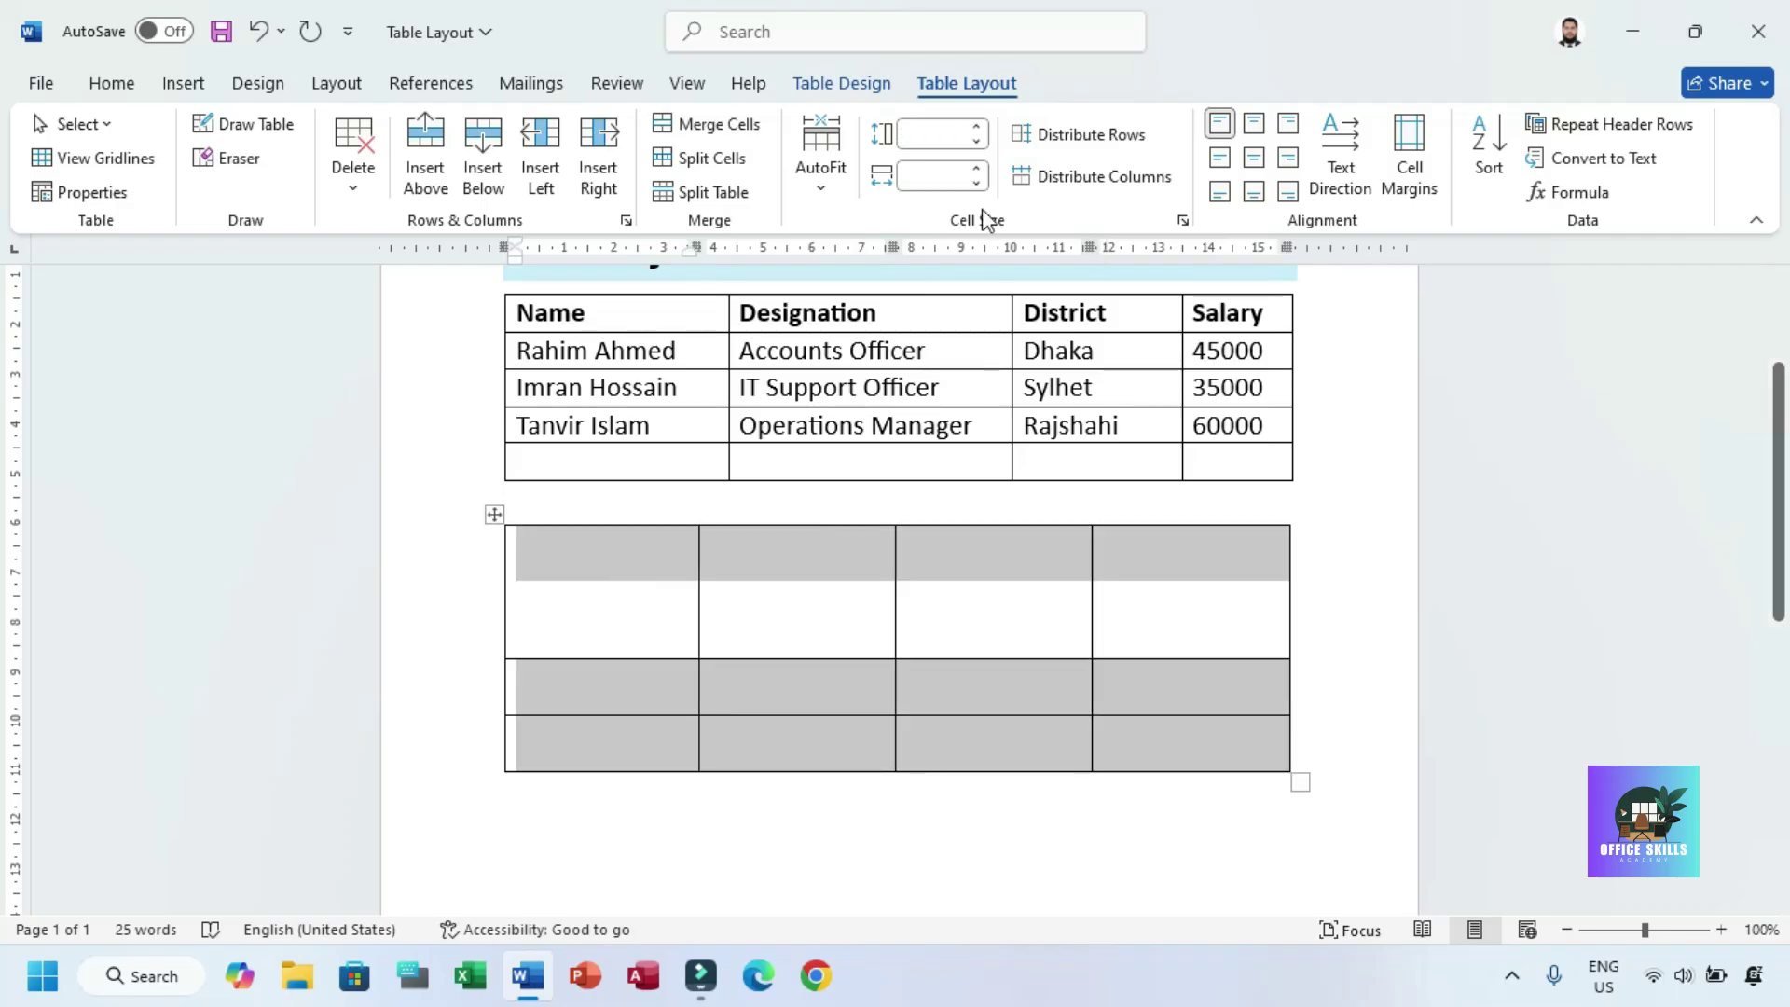
left_click(1082, 135)
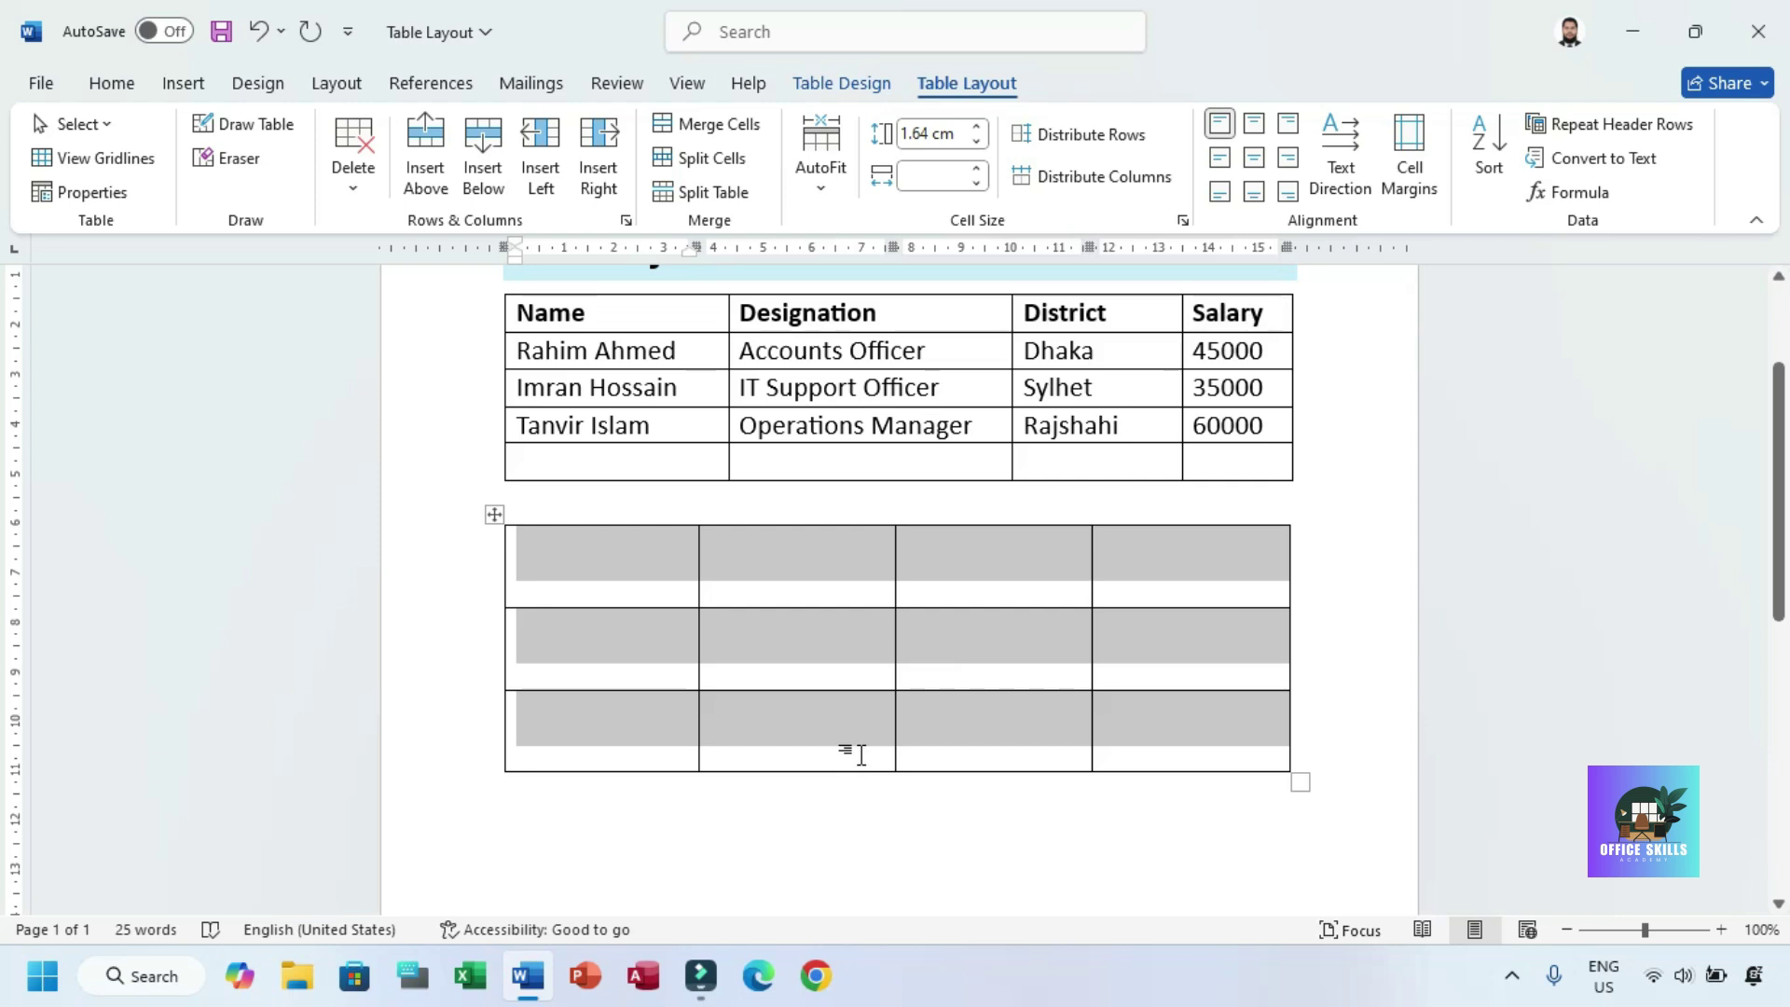
- Narrow the empty table's first three columns unevenly, making the second about 2.75 cm and the last about 9.09 cm wide
left_click(851, 699)
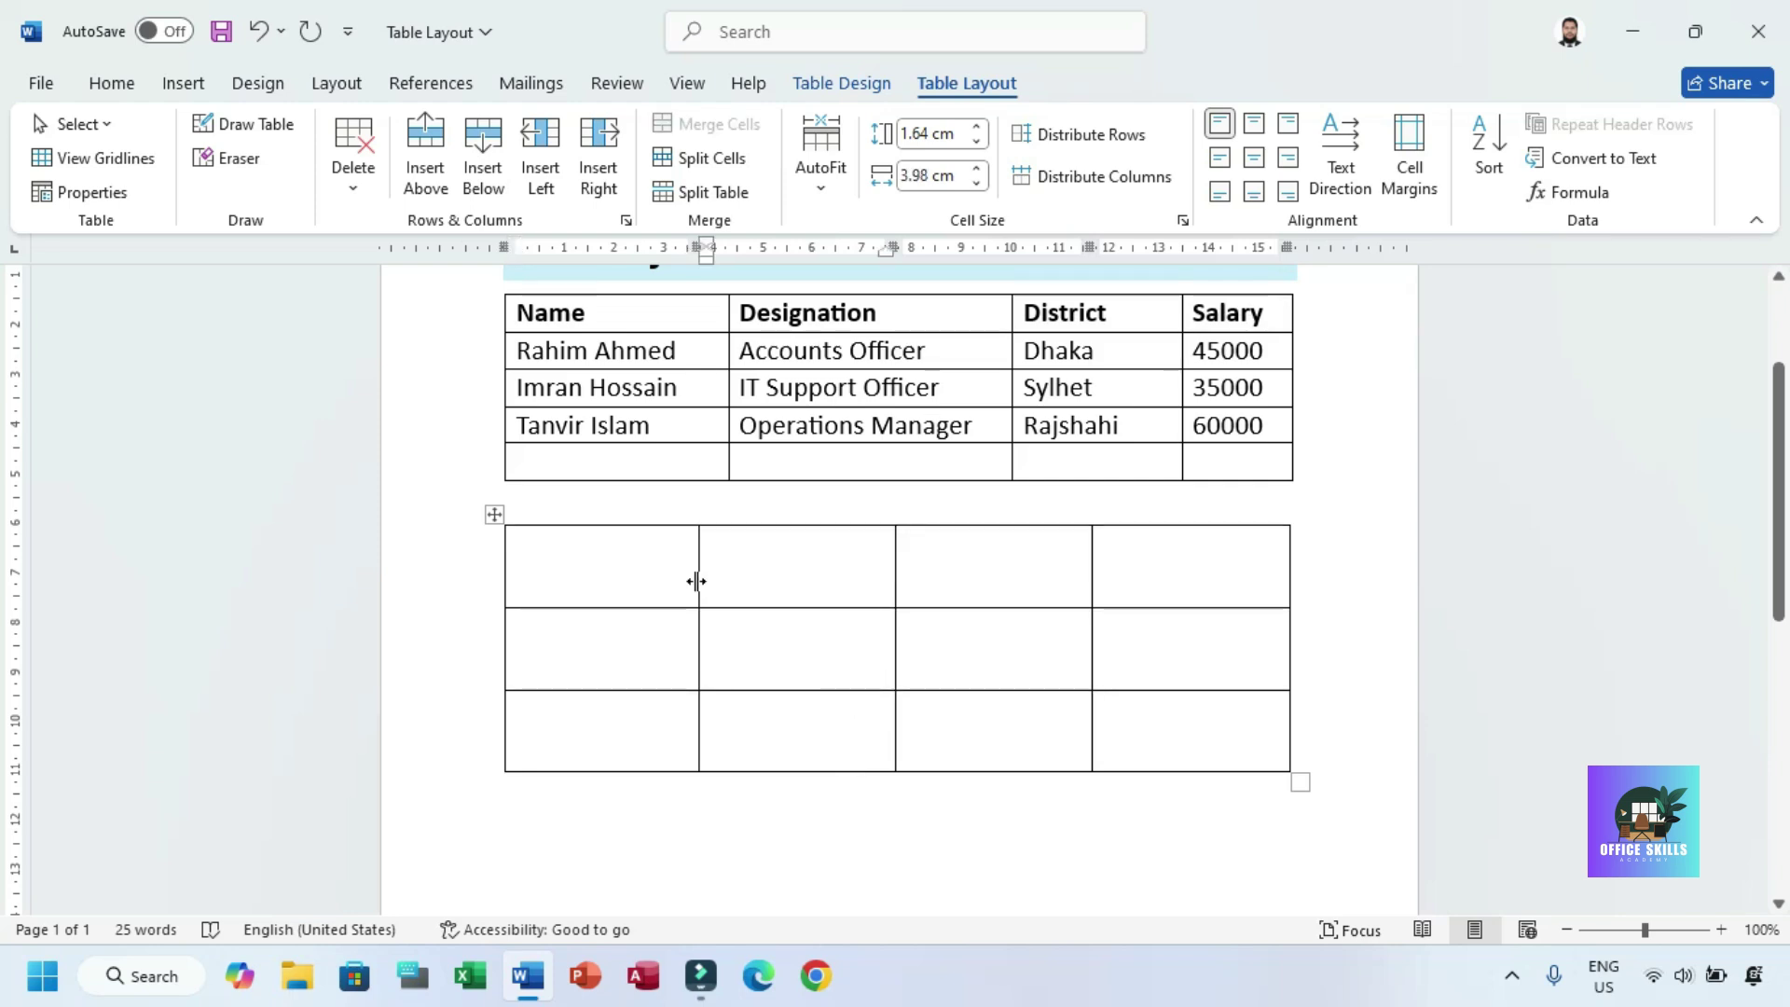
left_click_drag(697, 581, 605, 583)
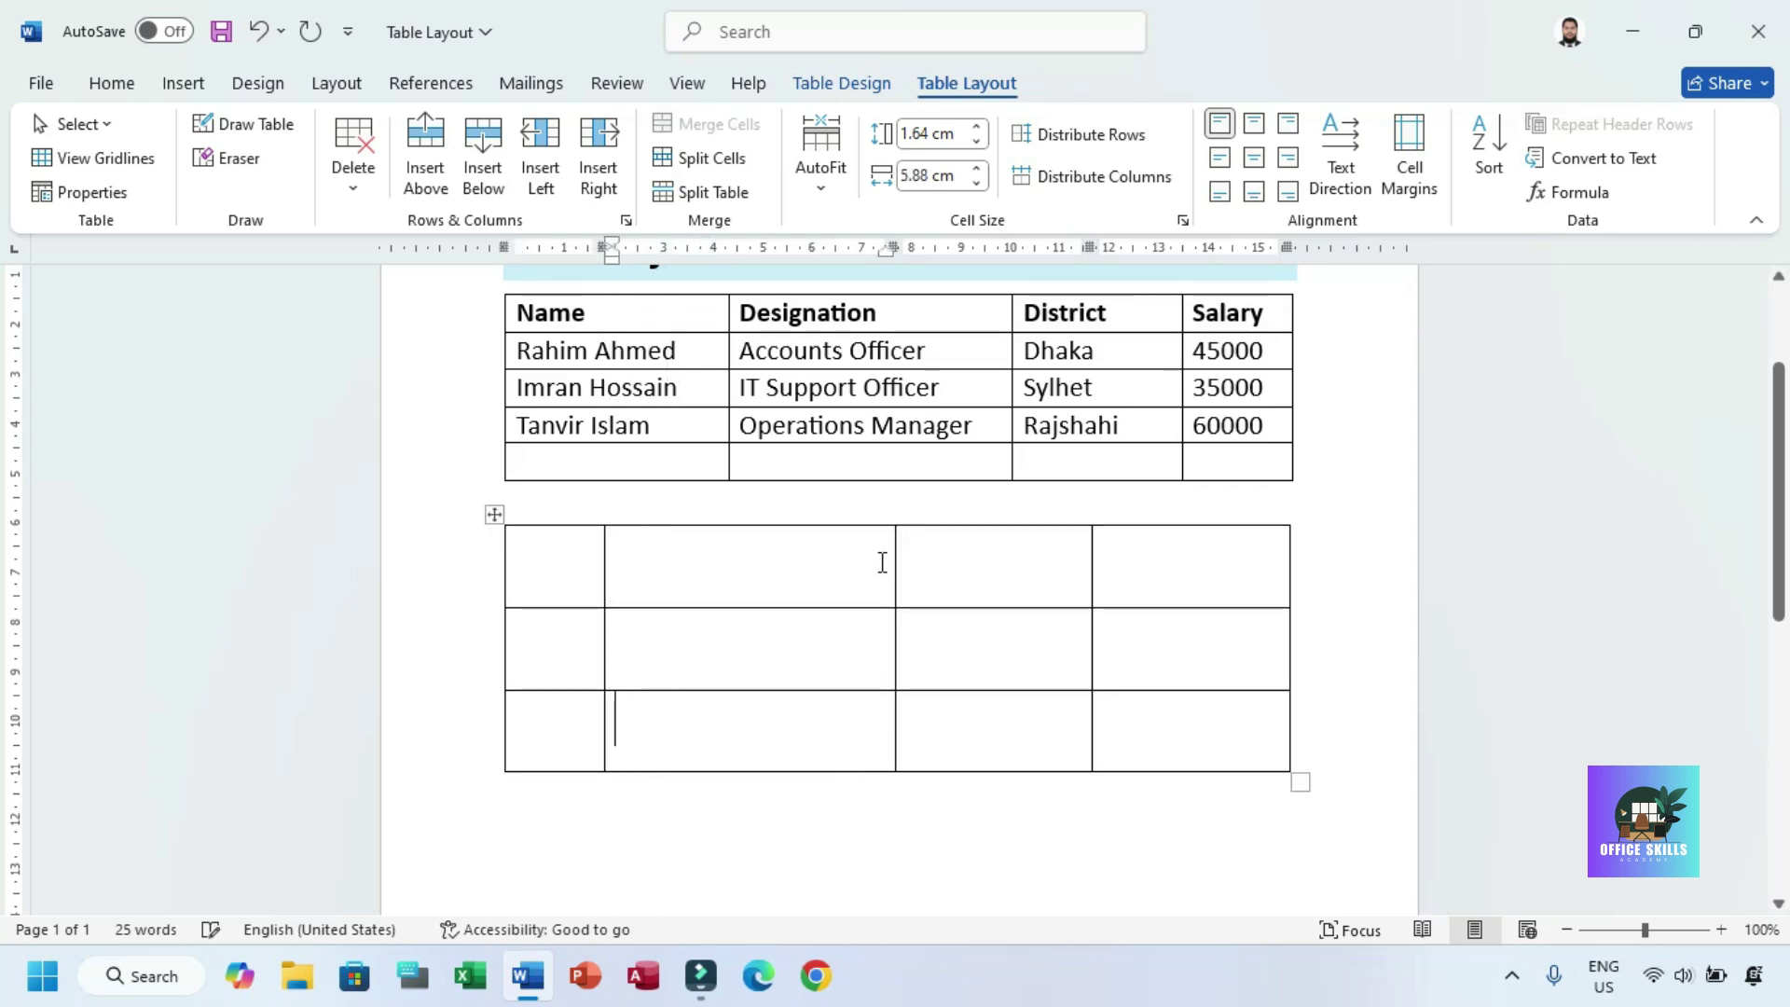
left_click_drag(892, 559, 741, 558)
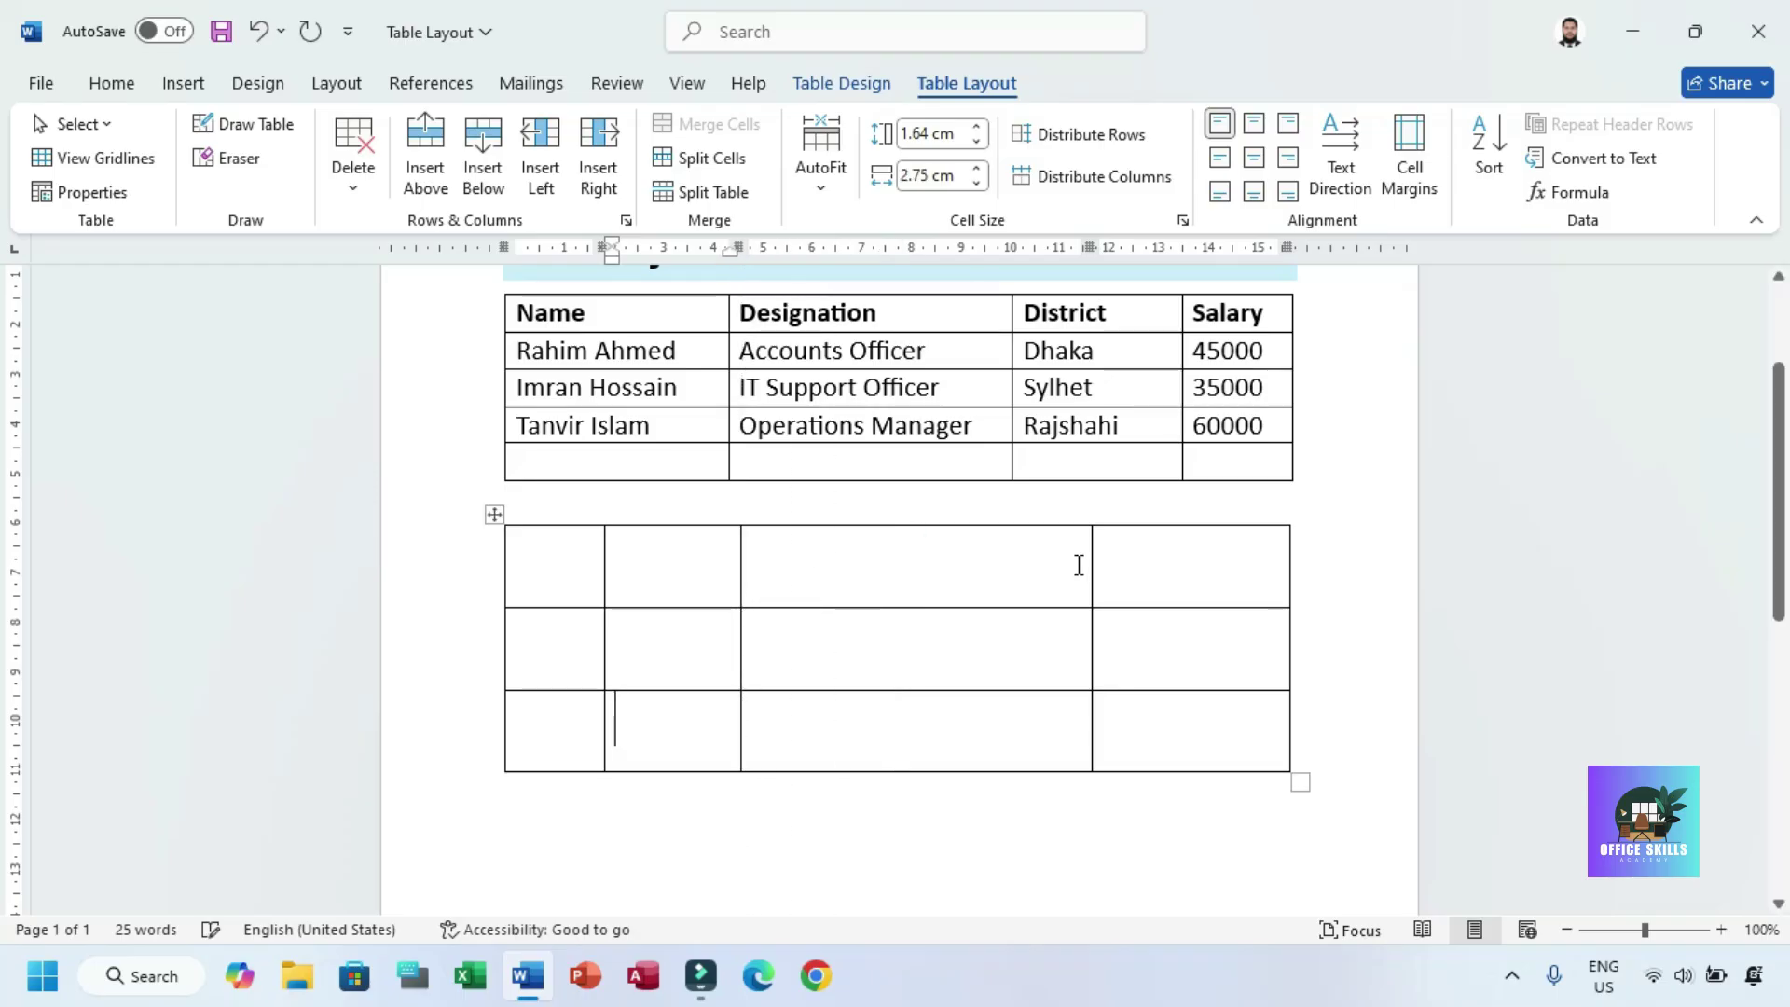
left_click_drag(1089, 558, 839, 560)
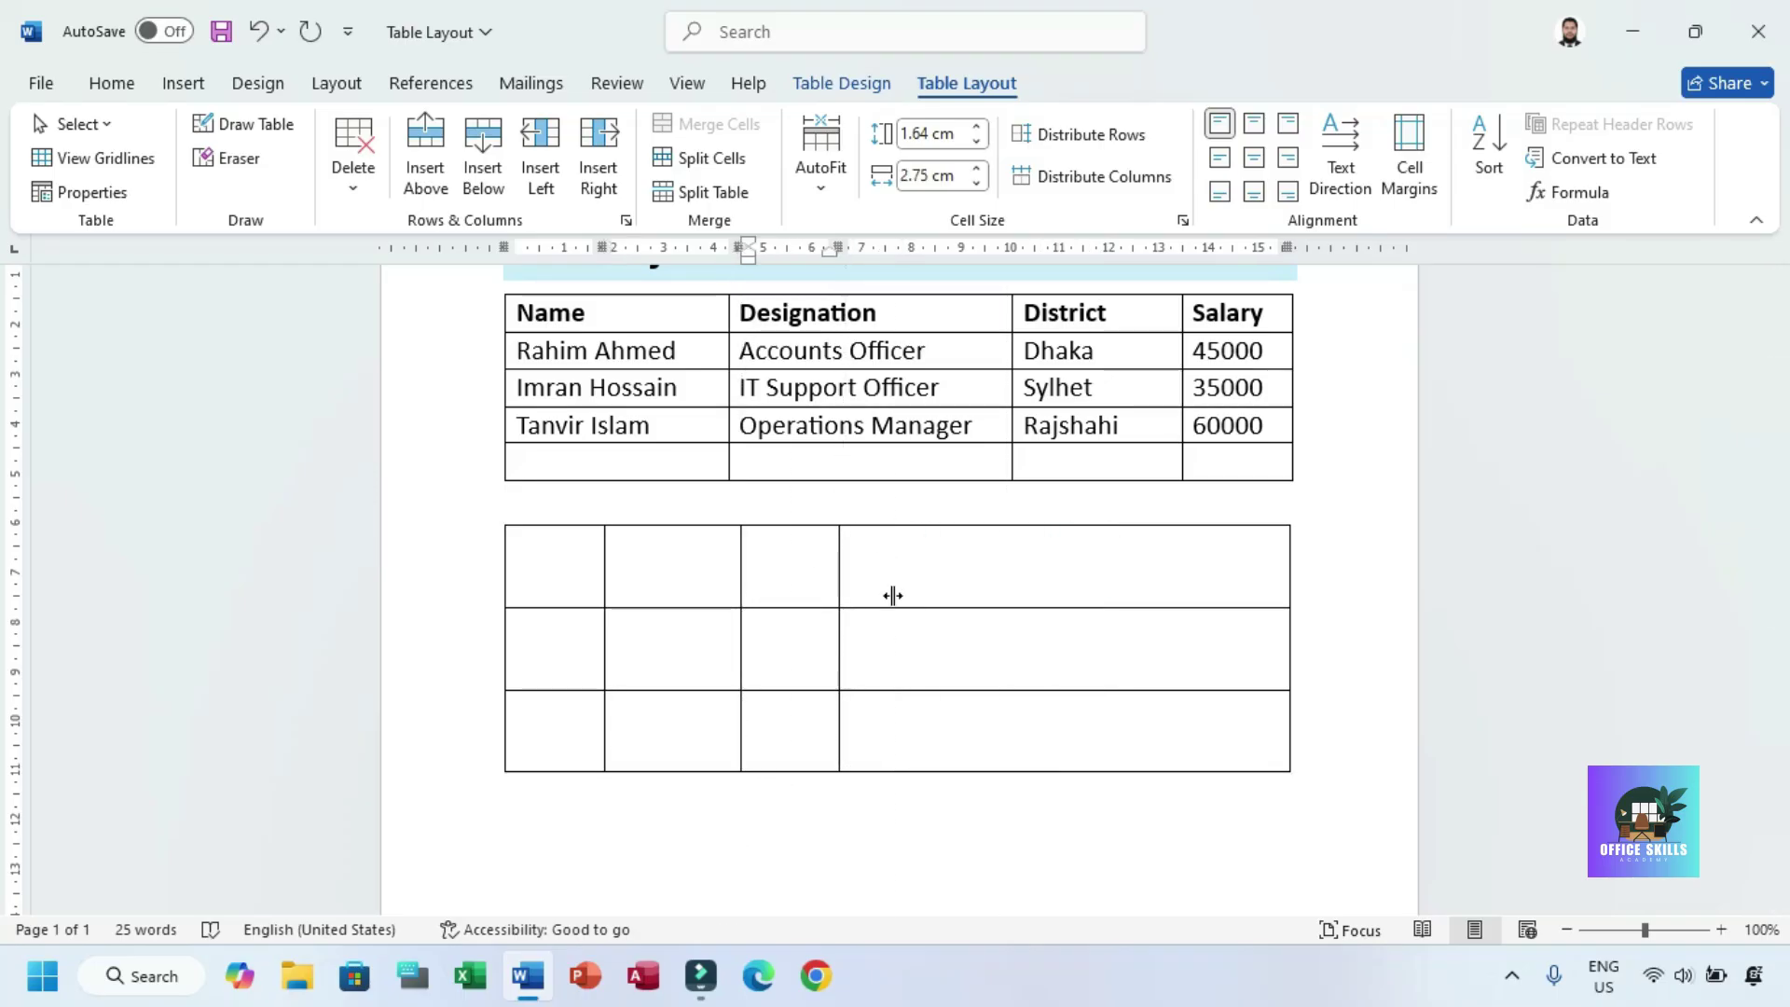
left_click(1014, 723)
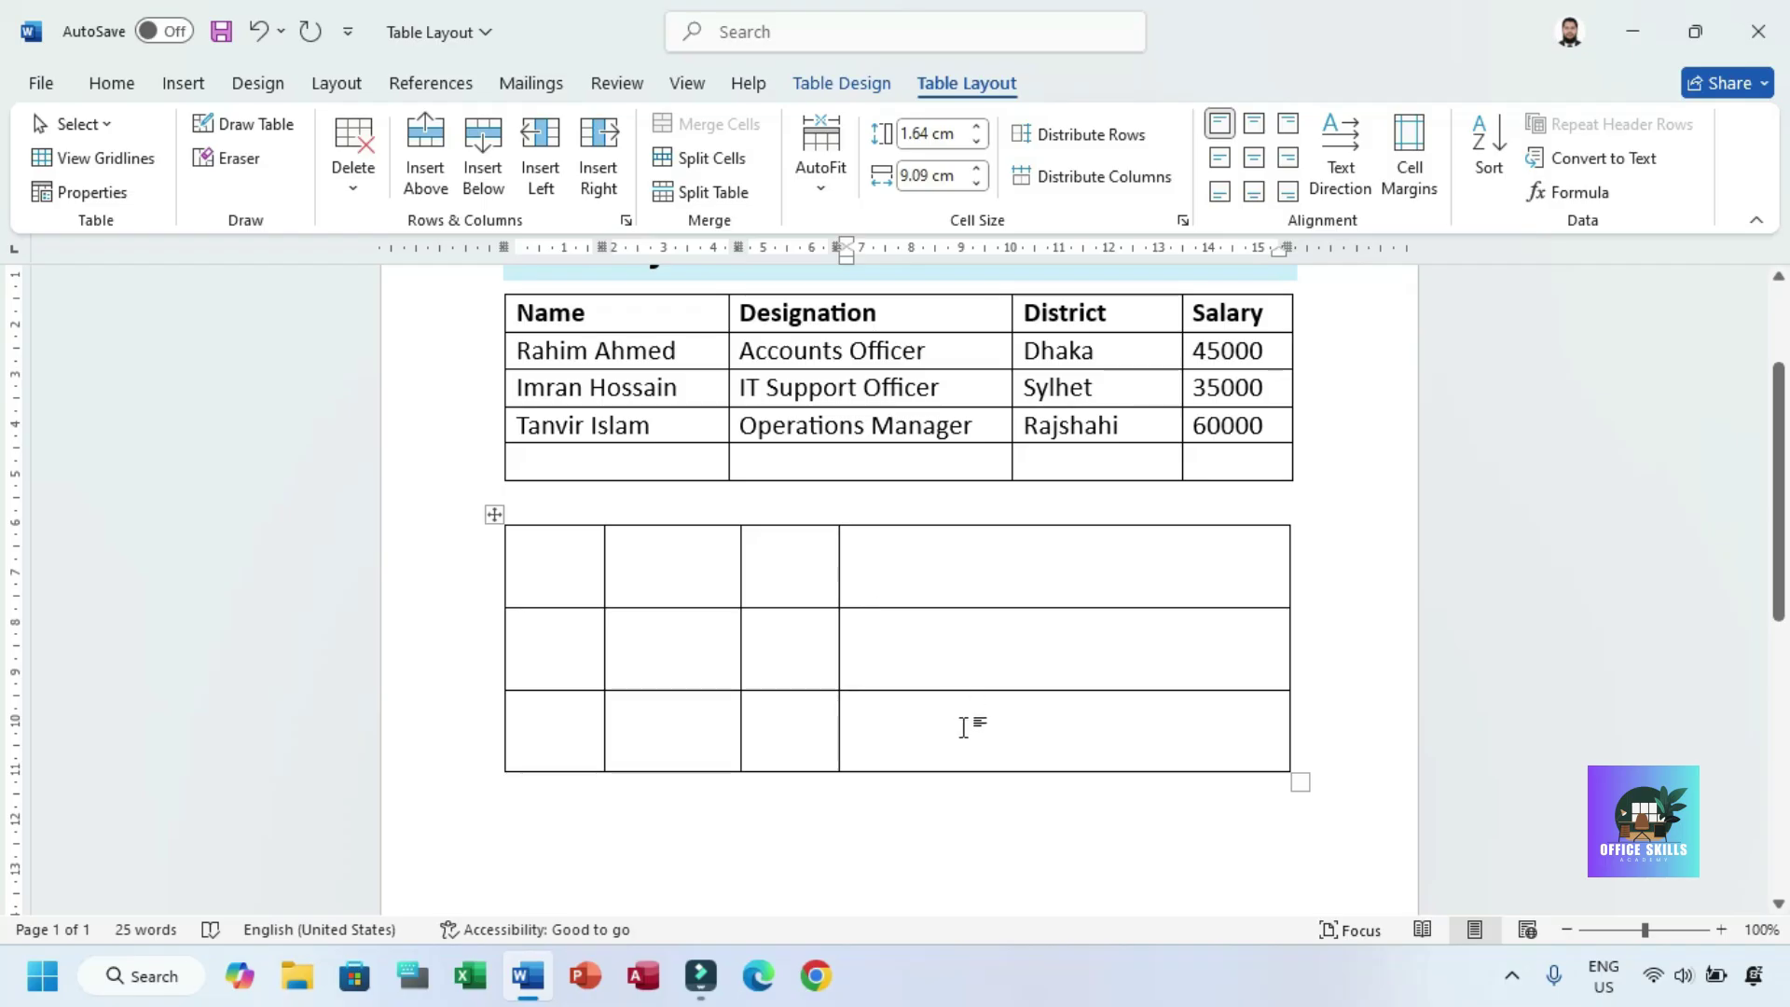
- Select the whole empty table and distribute its columns evenly in width
left_click(494, 513)
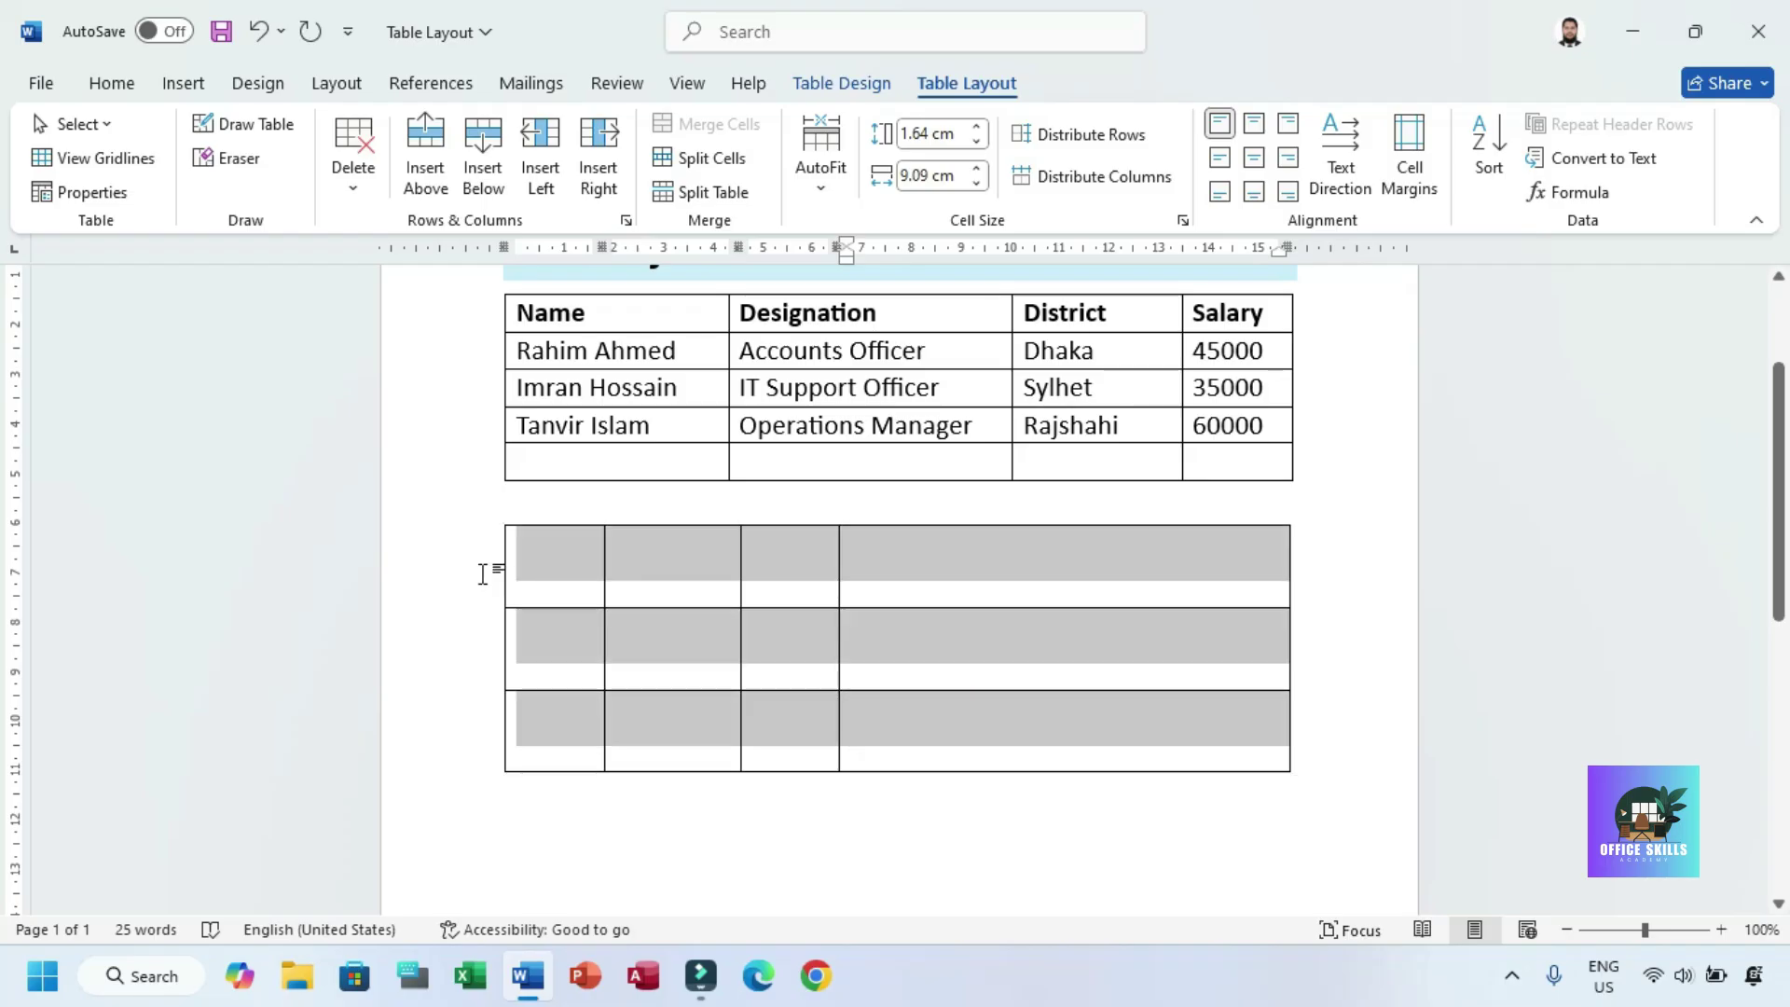
left_click(1056, 179)
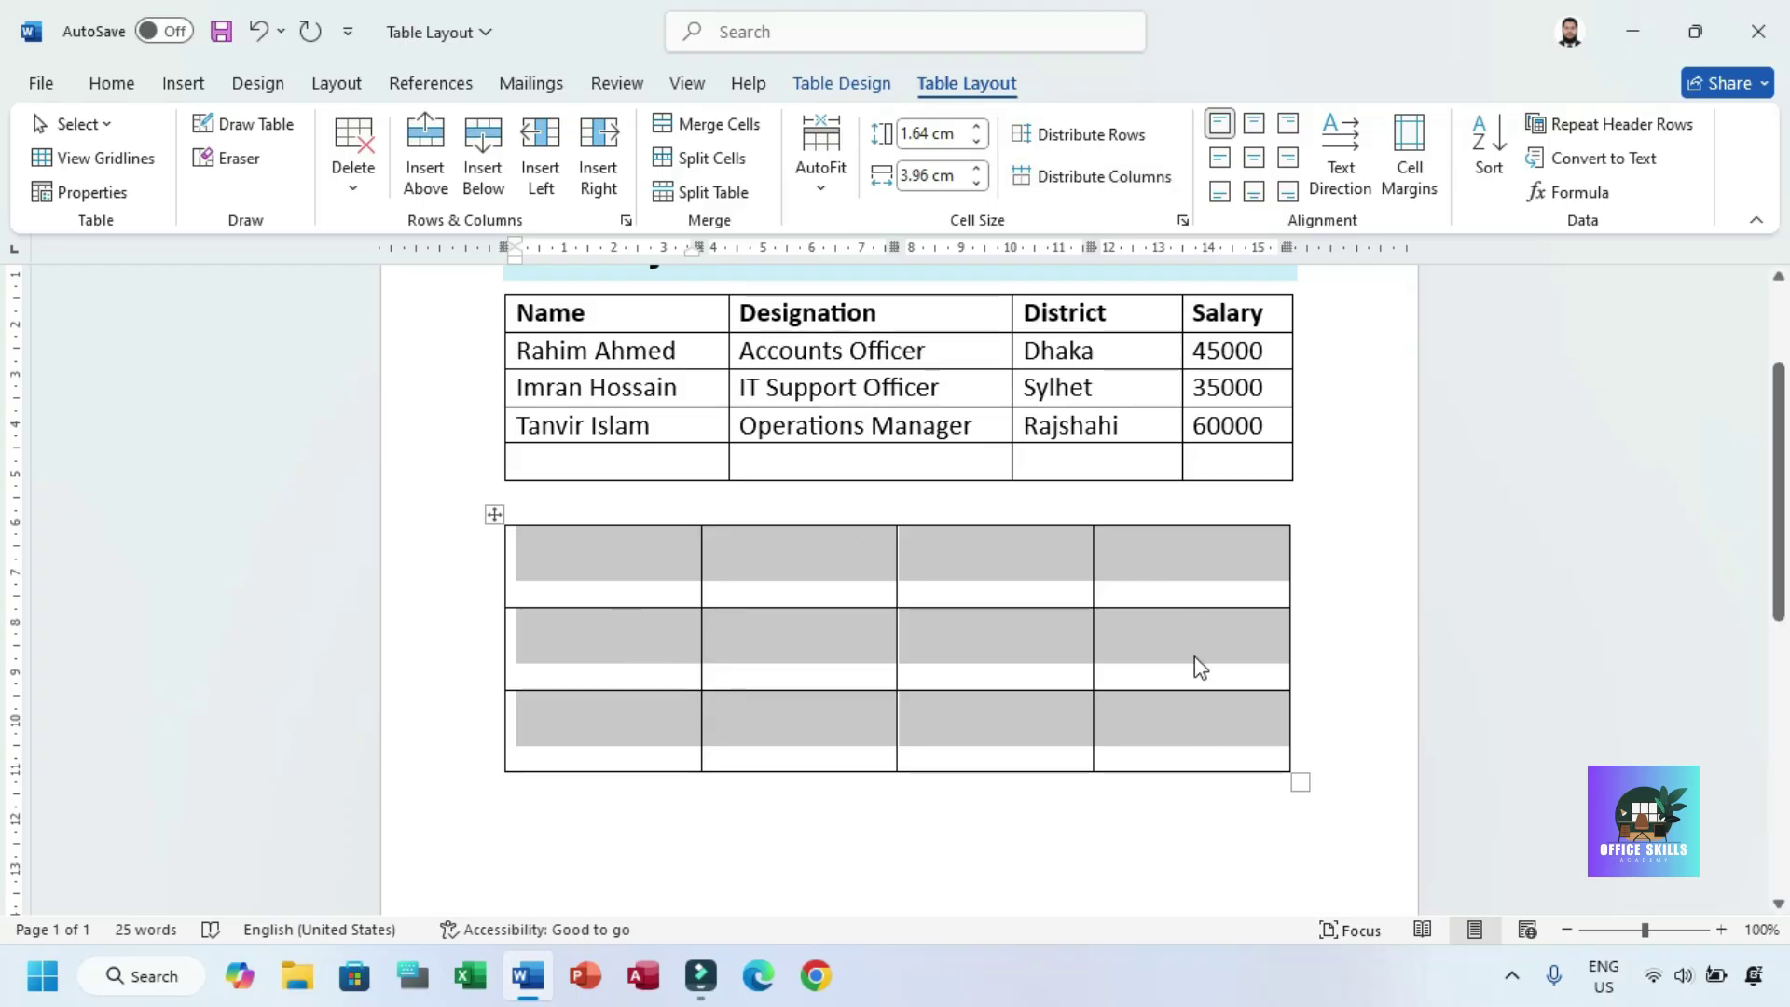
left_click(1145, 731)
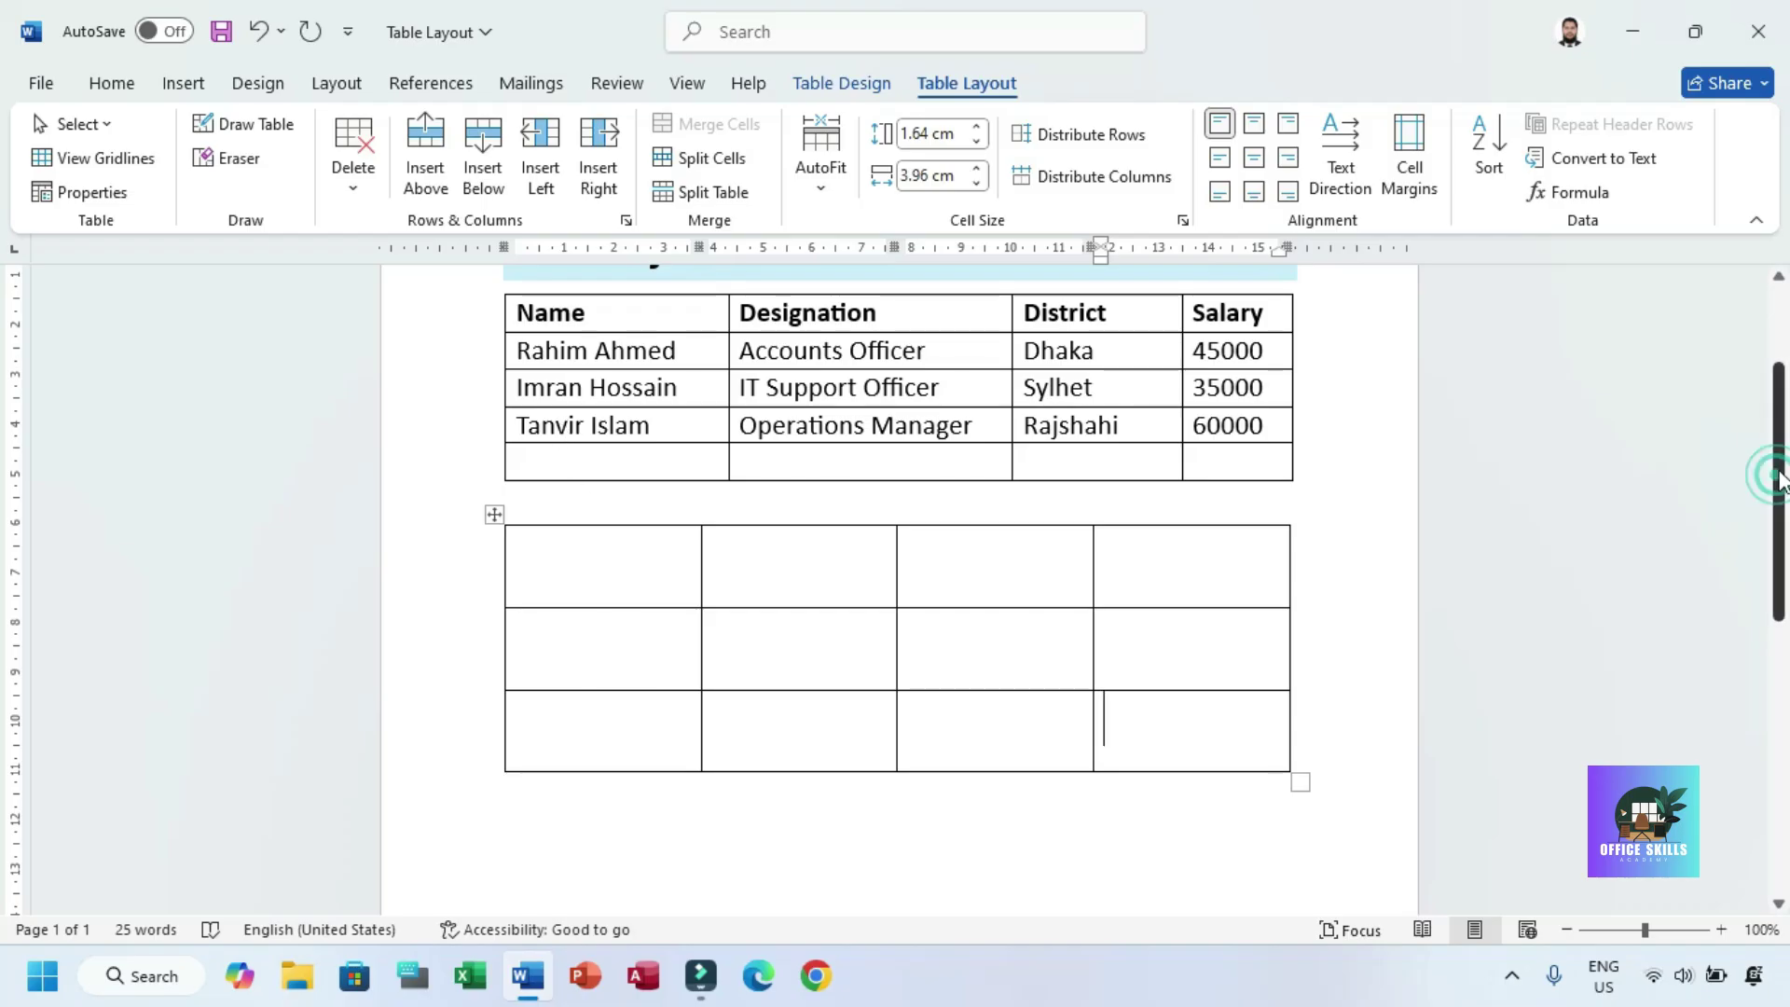
- Delete the entire empty table below the employee table
scroll(1439, 457, "up", 2)
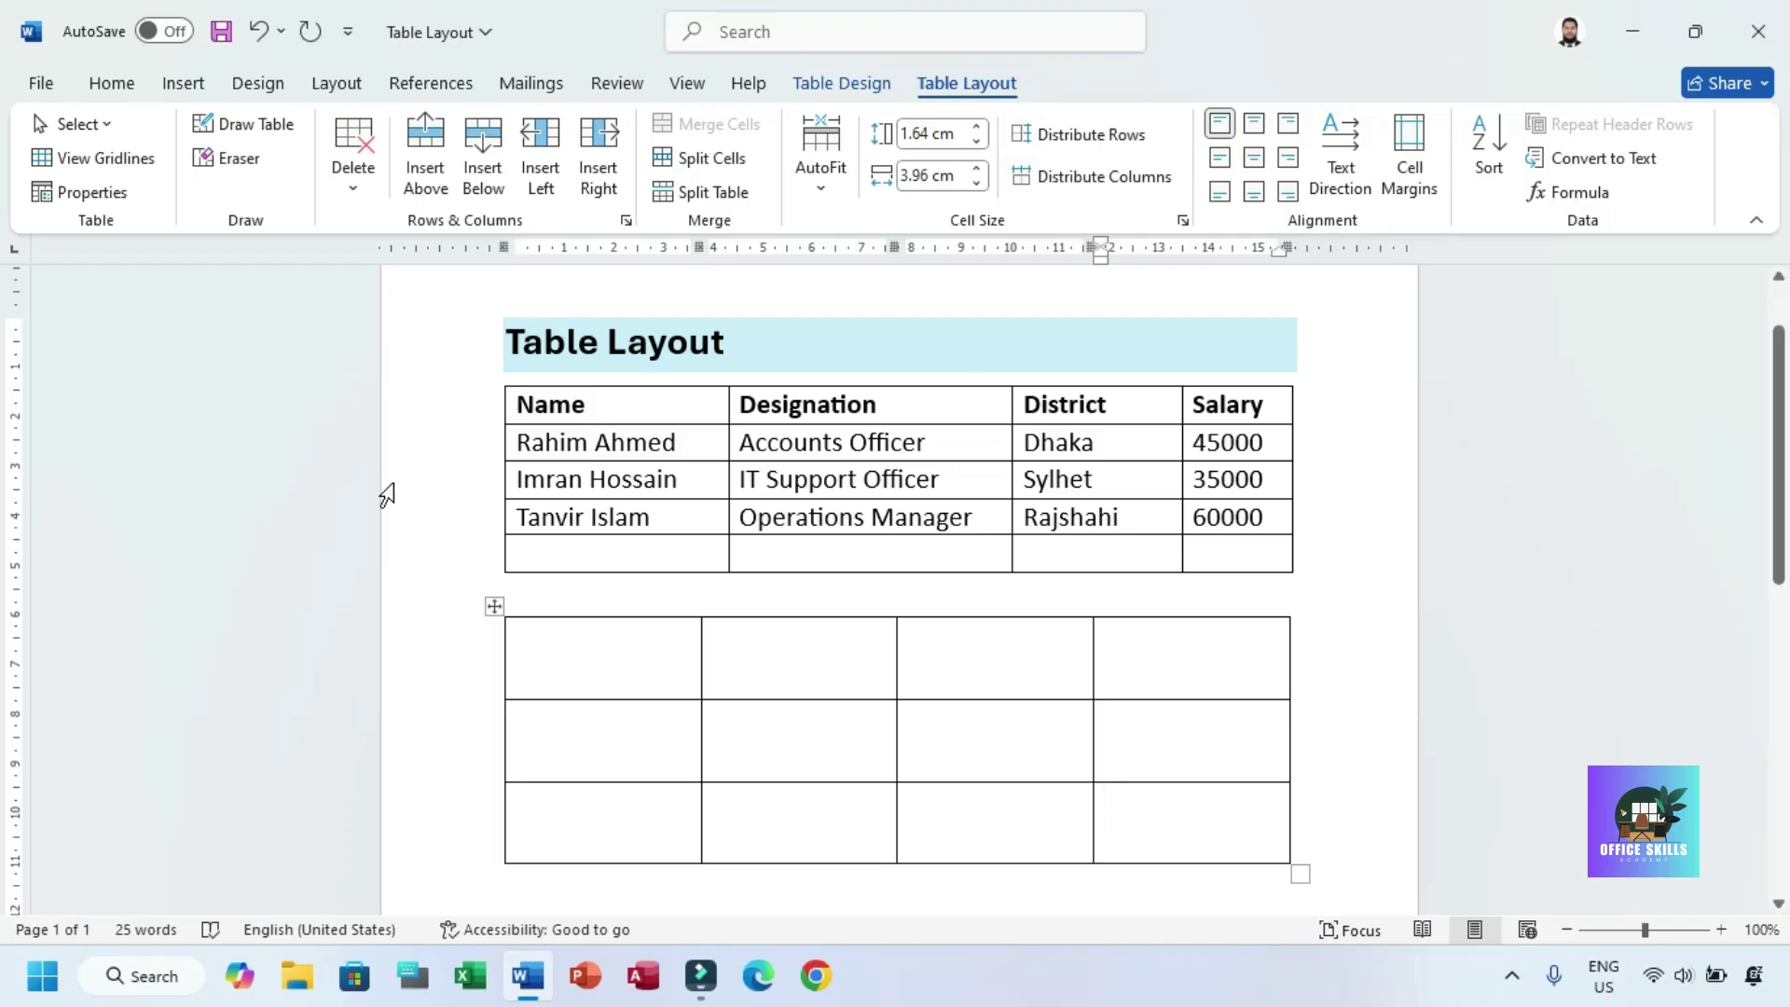
left_click(519, 407)
left_click_drag(518, 407, 1250, 516)
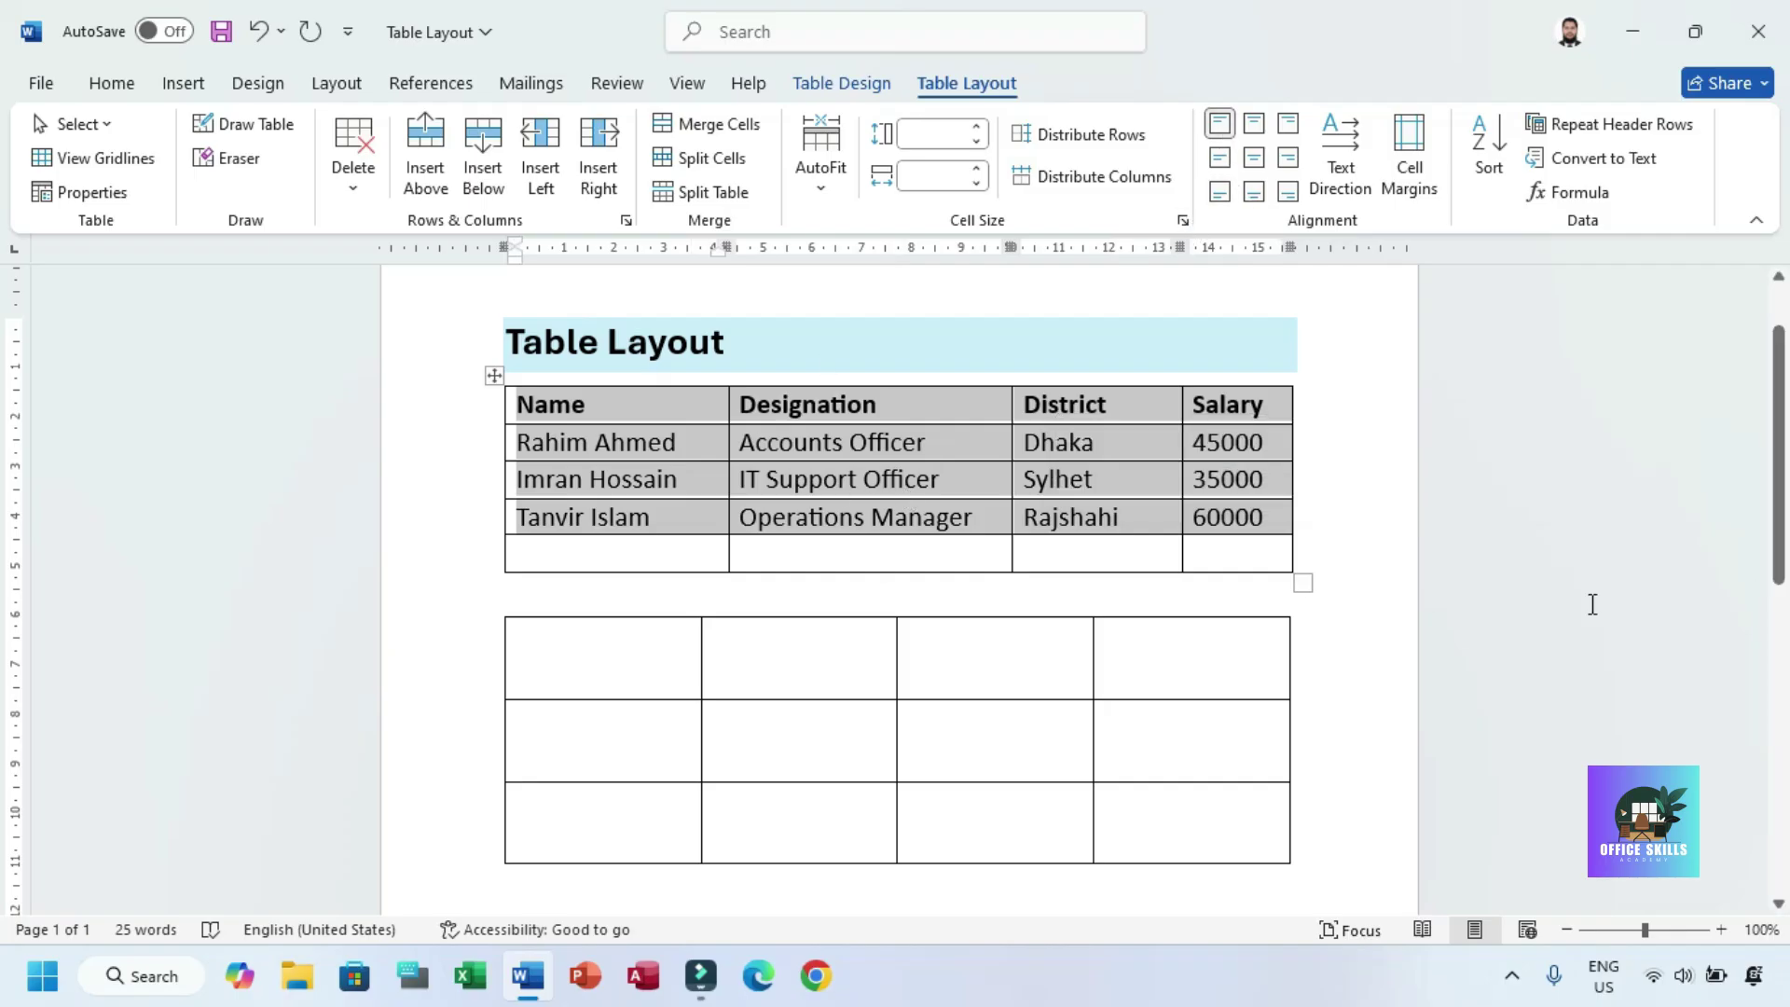
left_click(536, 634)
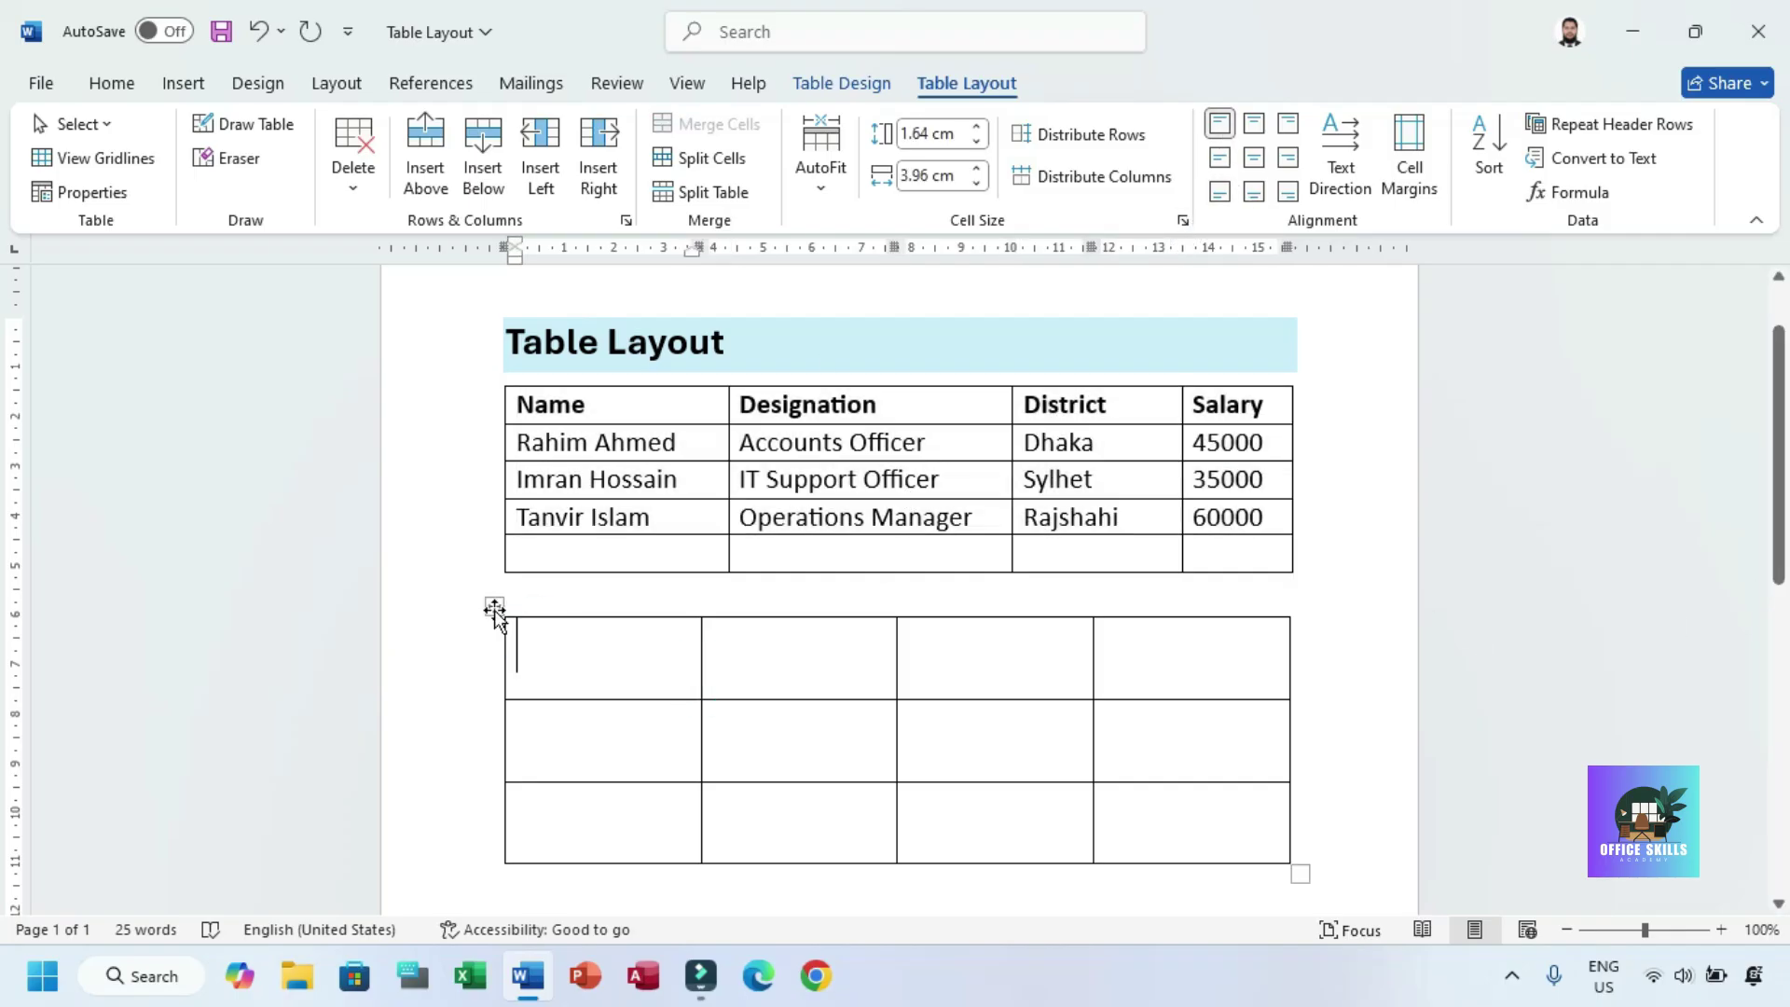
left_click(494, 607)
left_click(347, 159)
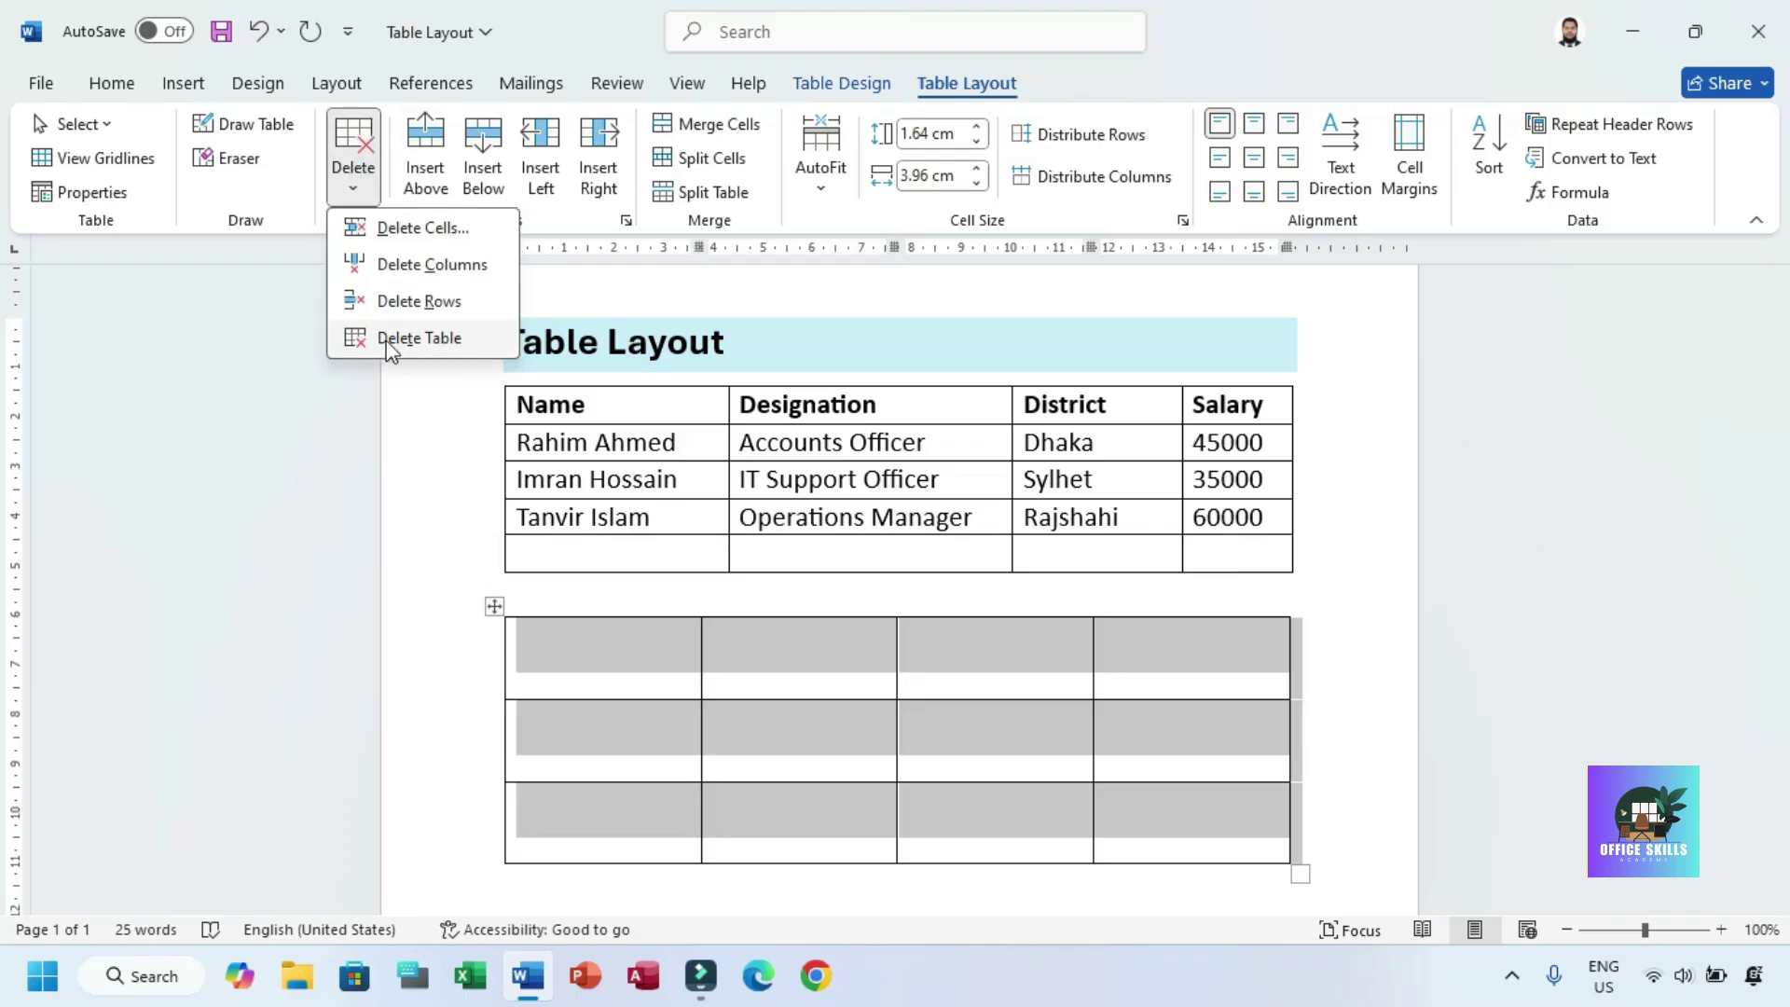
left_click(391, 335)
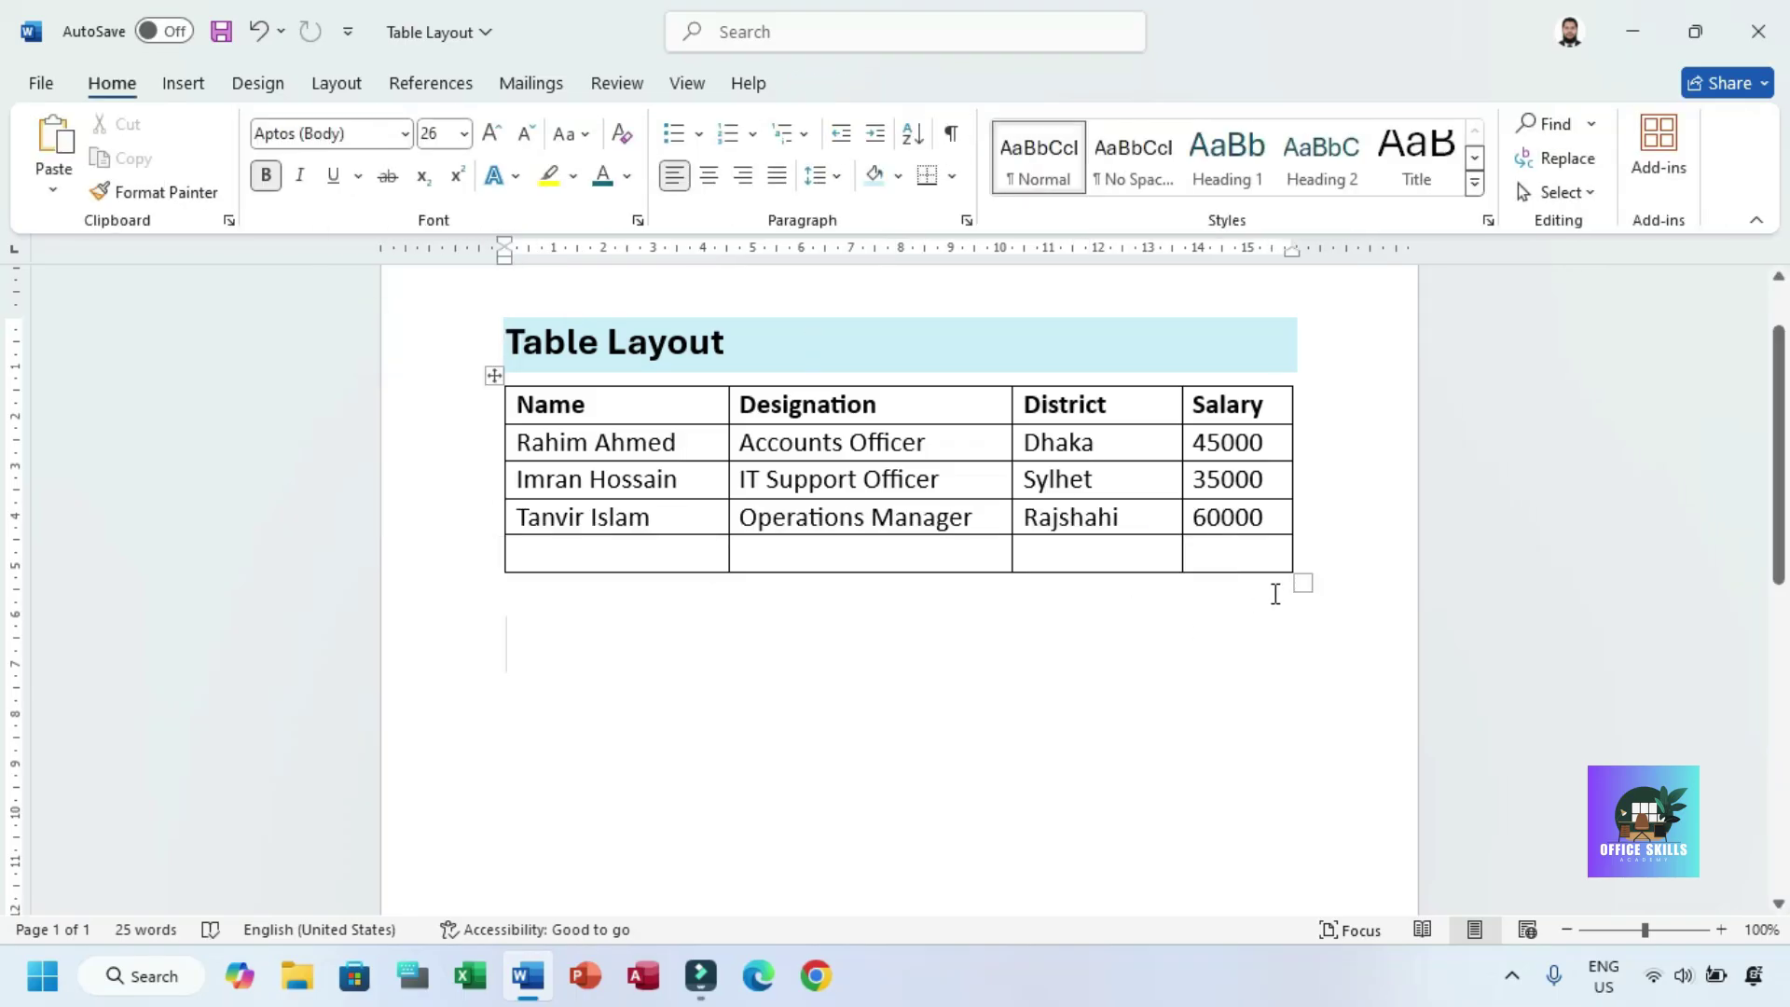
- Stretch the employee table from its lower corner to rows about 1.28 cm high and select the whole table
left_click_drag(1303, 583, 1300, 701)
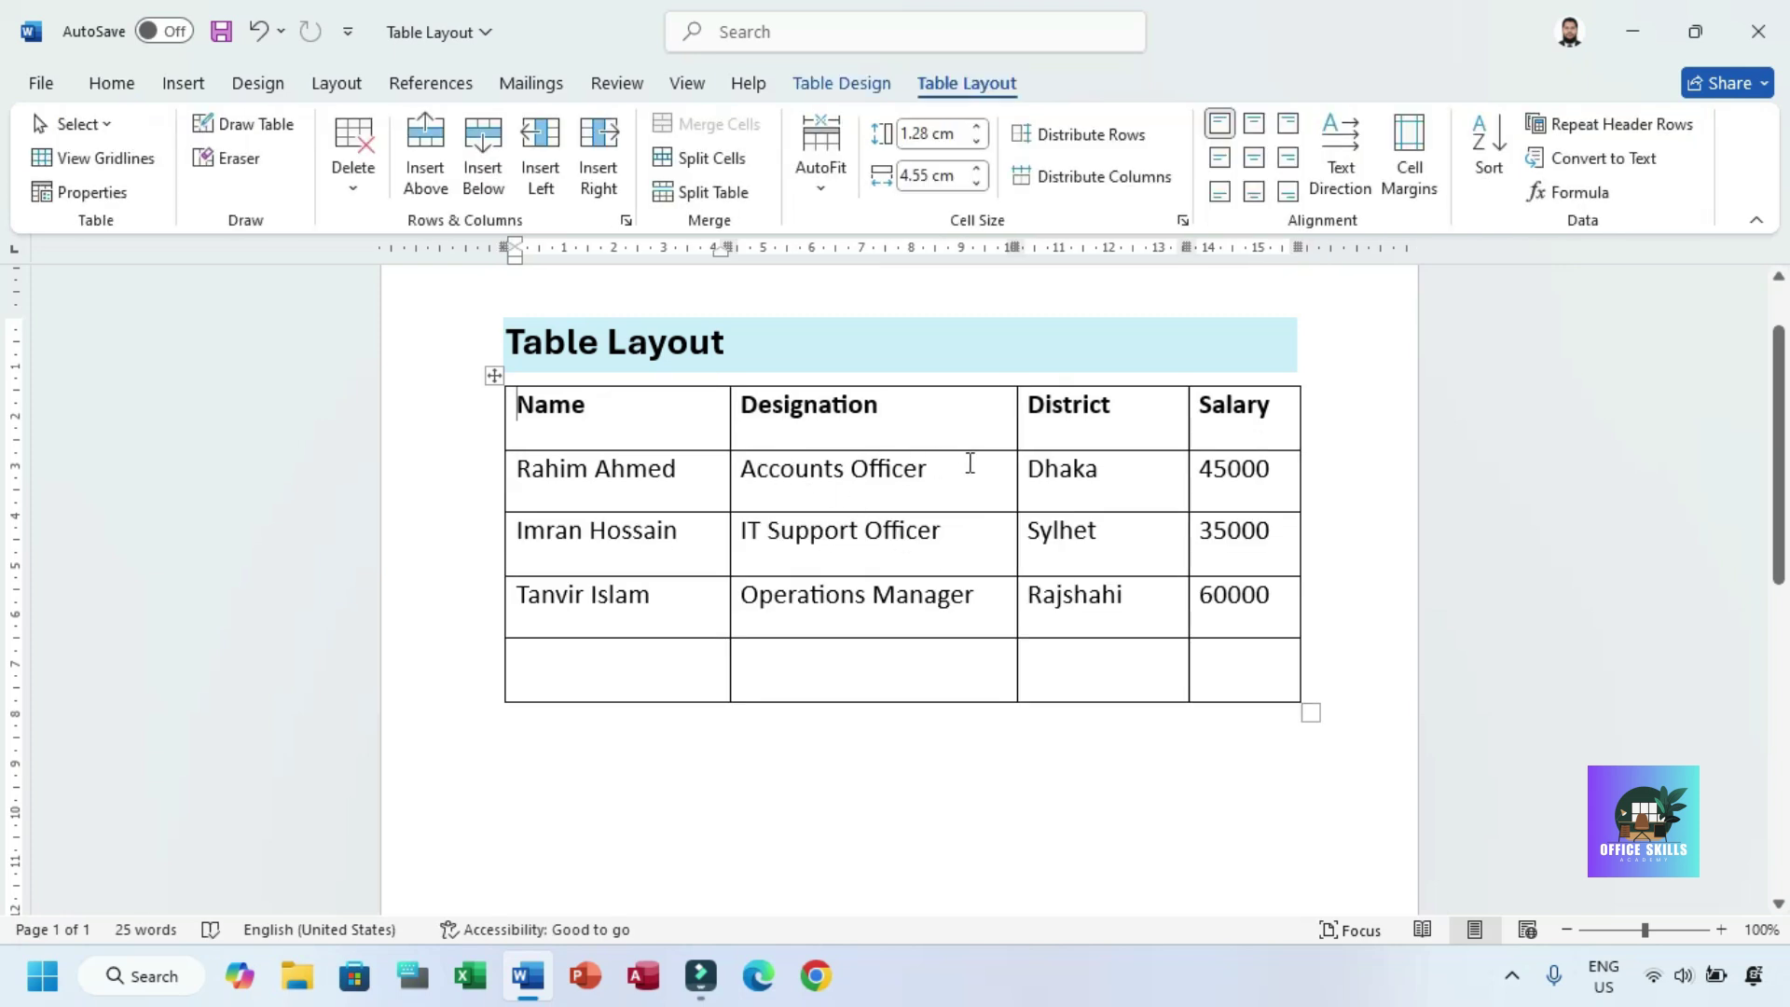
left_click(495, 377)
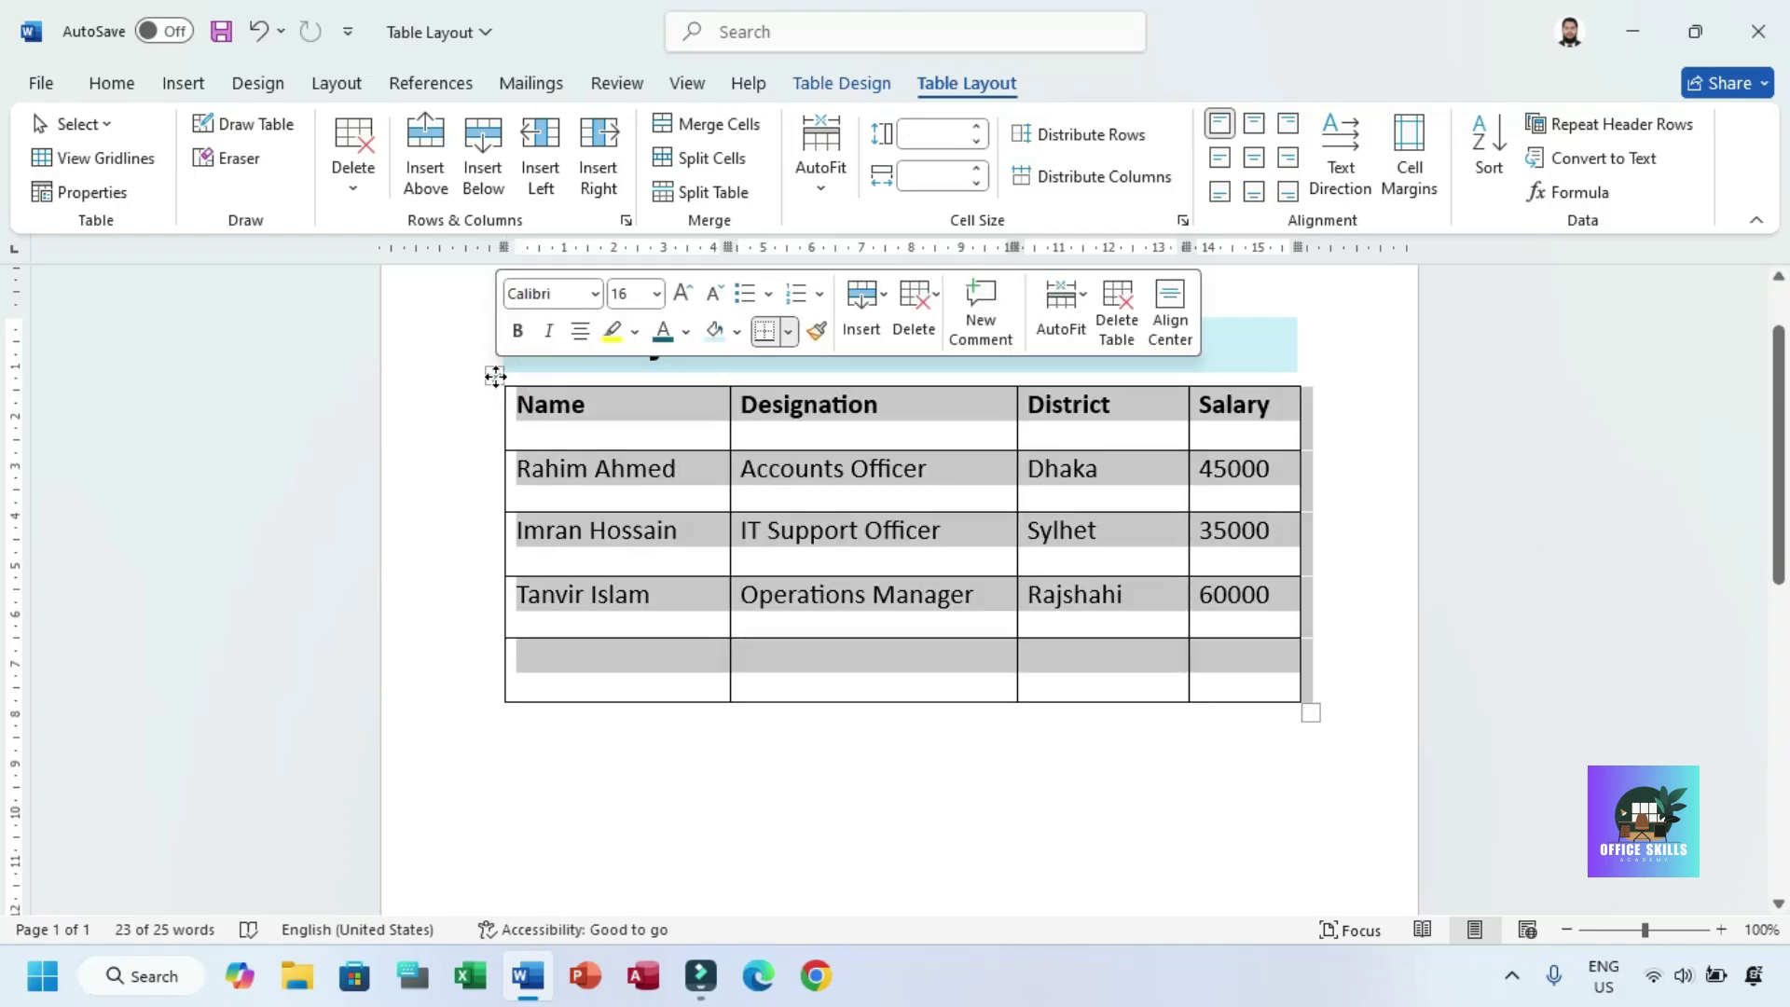
- Try top center, top right, center left, center and bottom left alignment on all cells, finishing with Align Center
left_click(1254, 123)
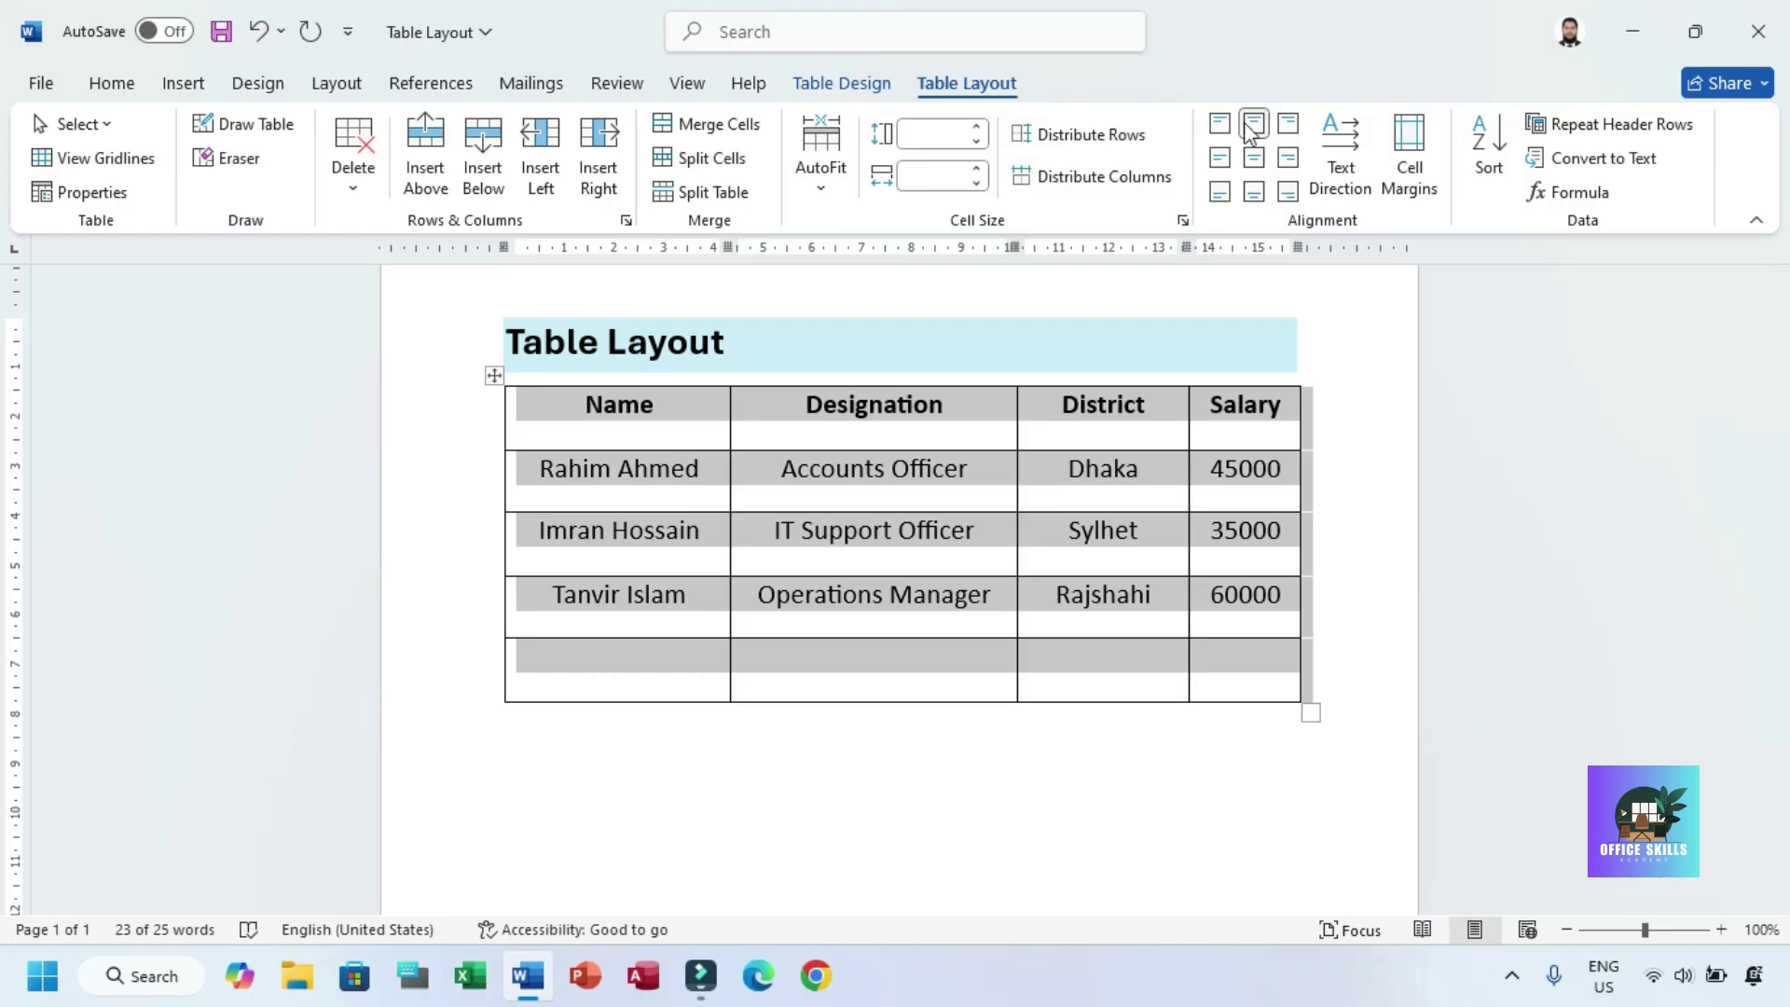
left_click(1288, 123)
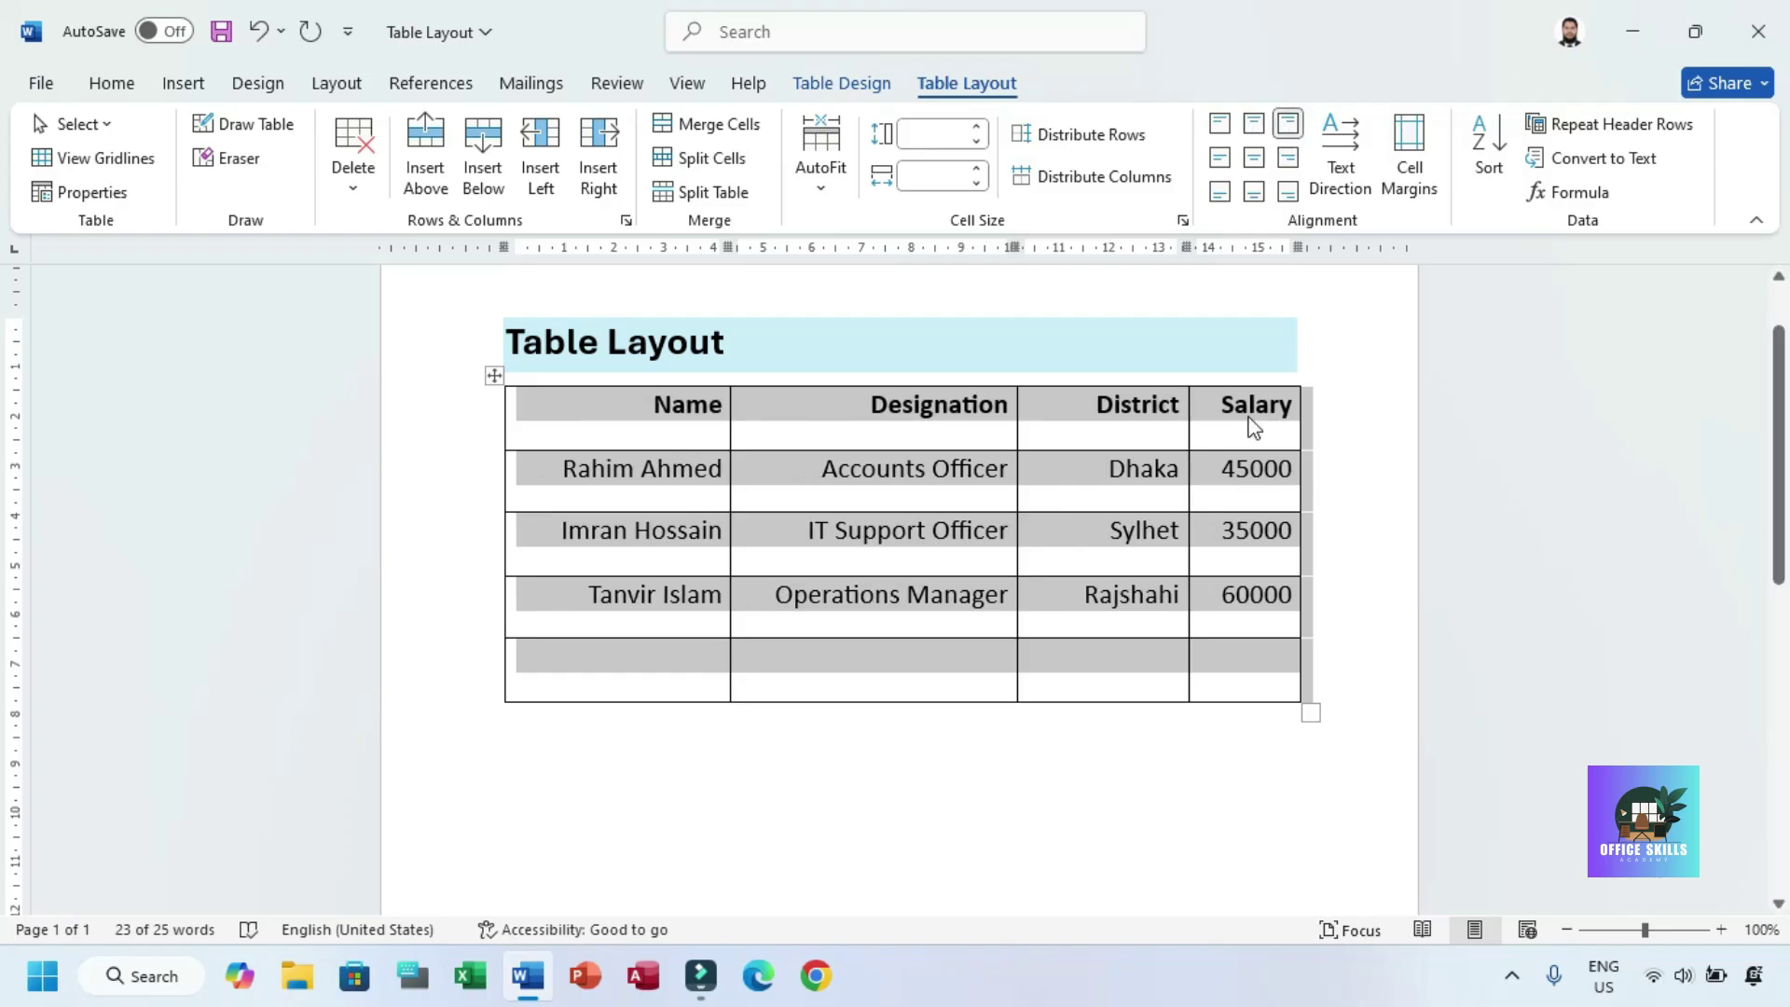
left_click(1216, 160)
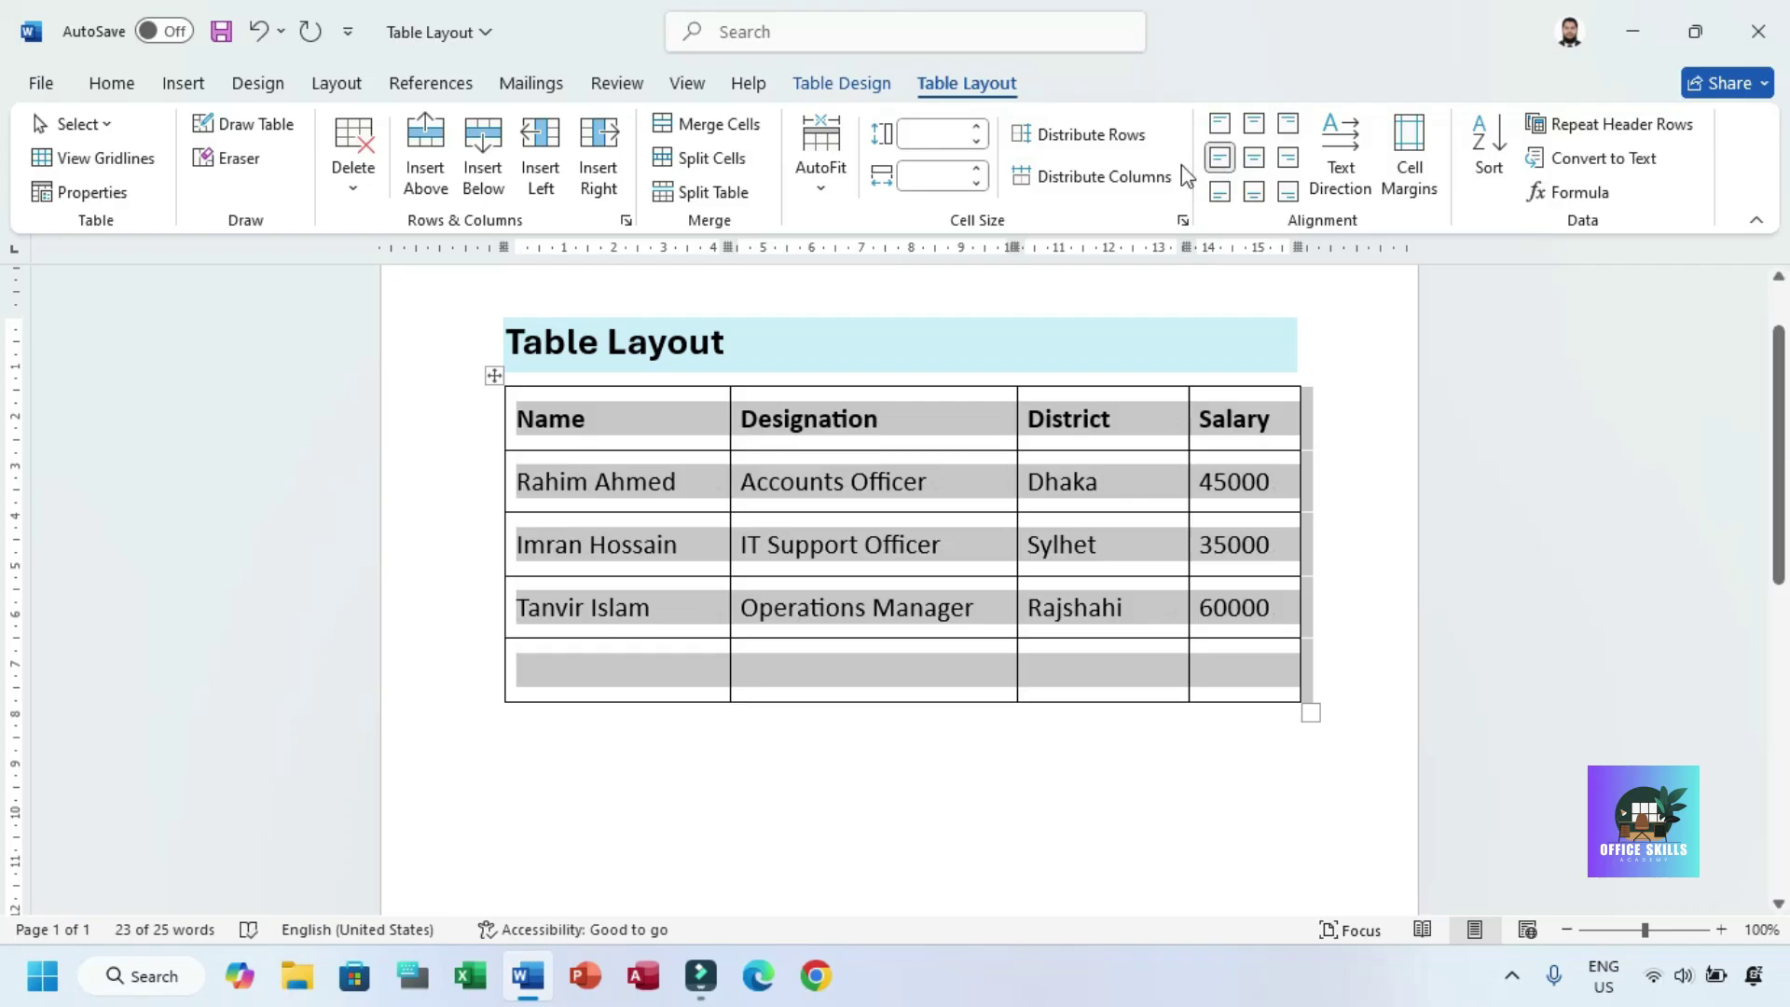
left_click(1262, 159)
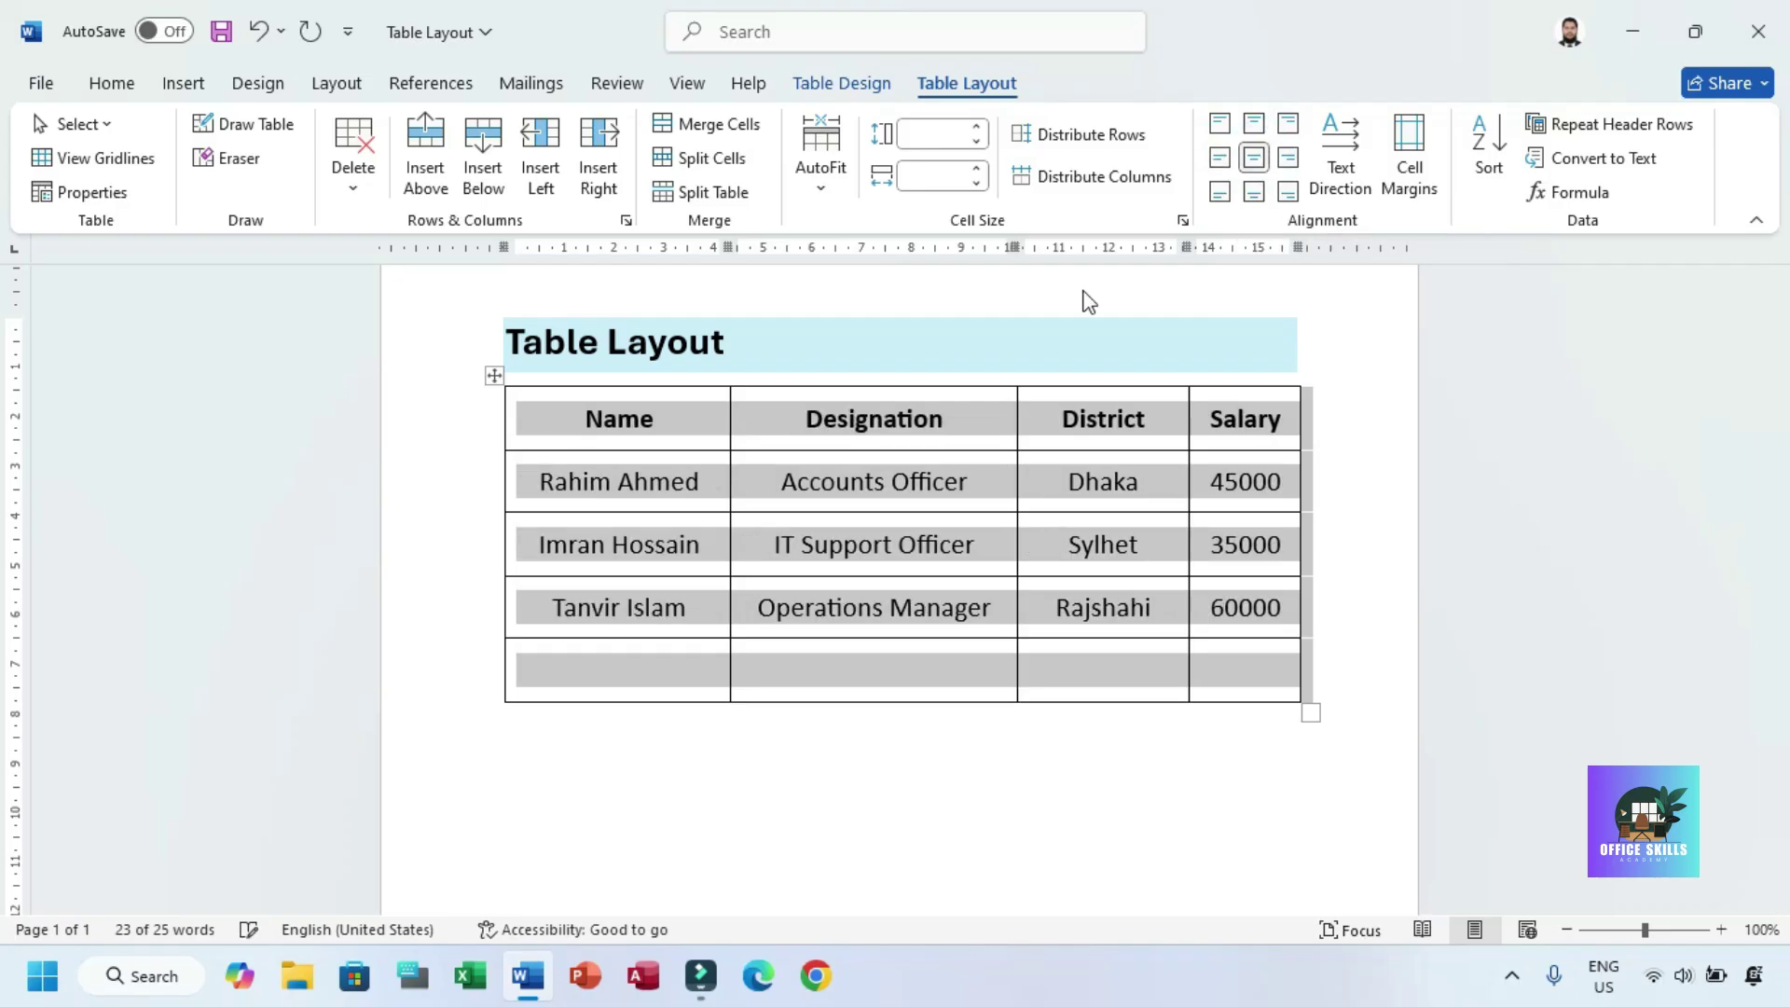
left_click(1219, 193)
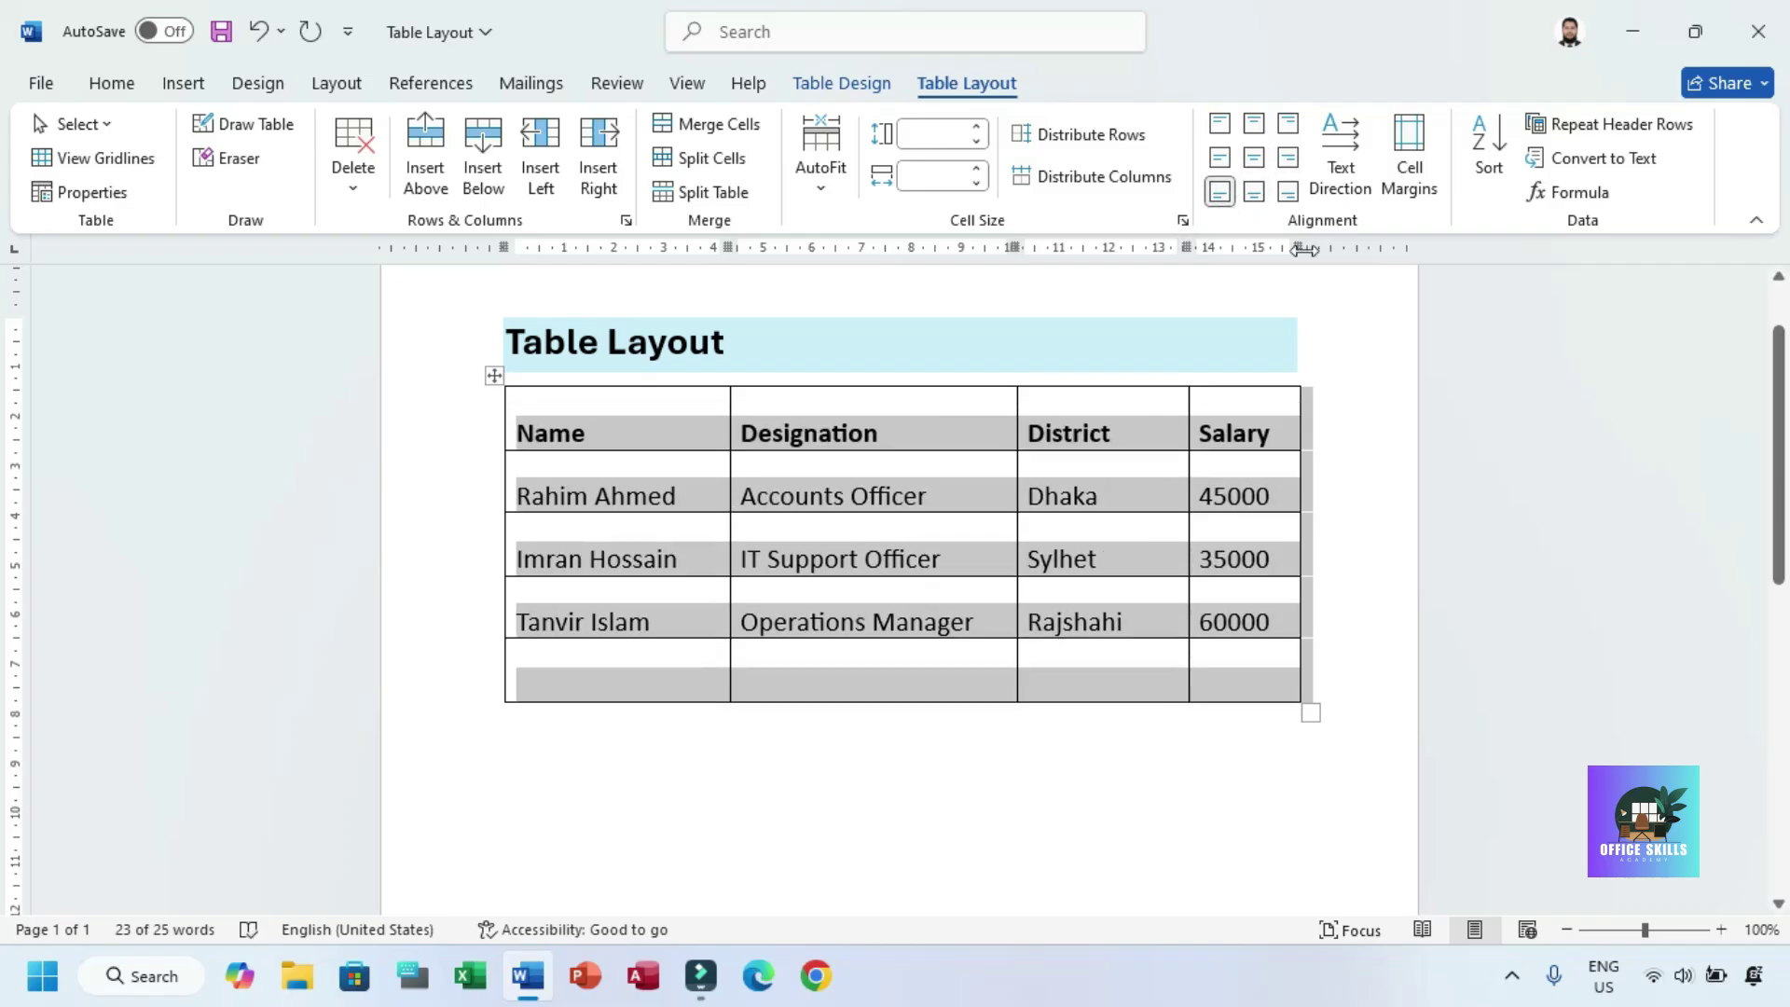
left_click(1254, 159)
- Align the Name, Designation and District cells center left, and the salary figures below the header center right
left_click_drag(1177, 607, 615, 419)
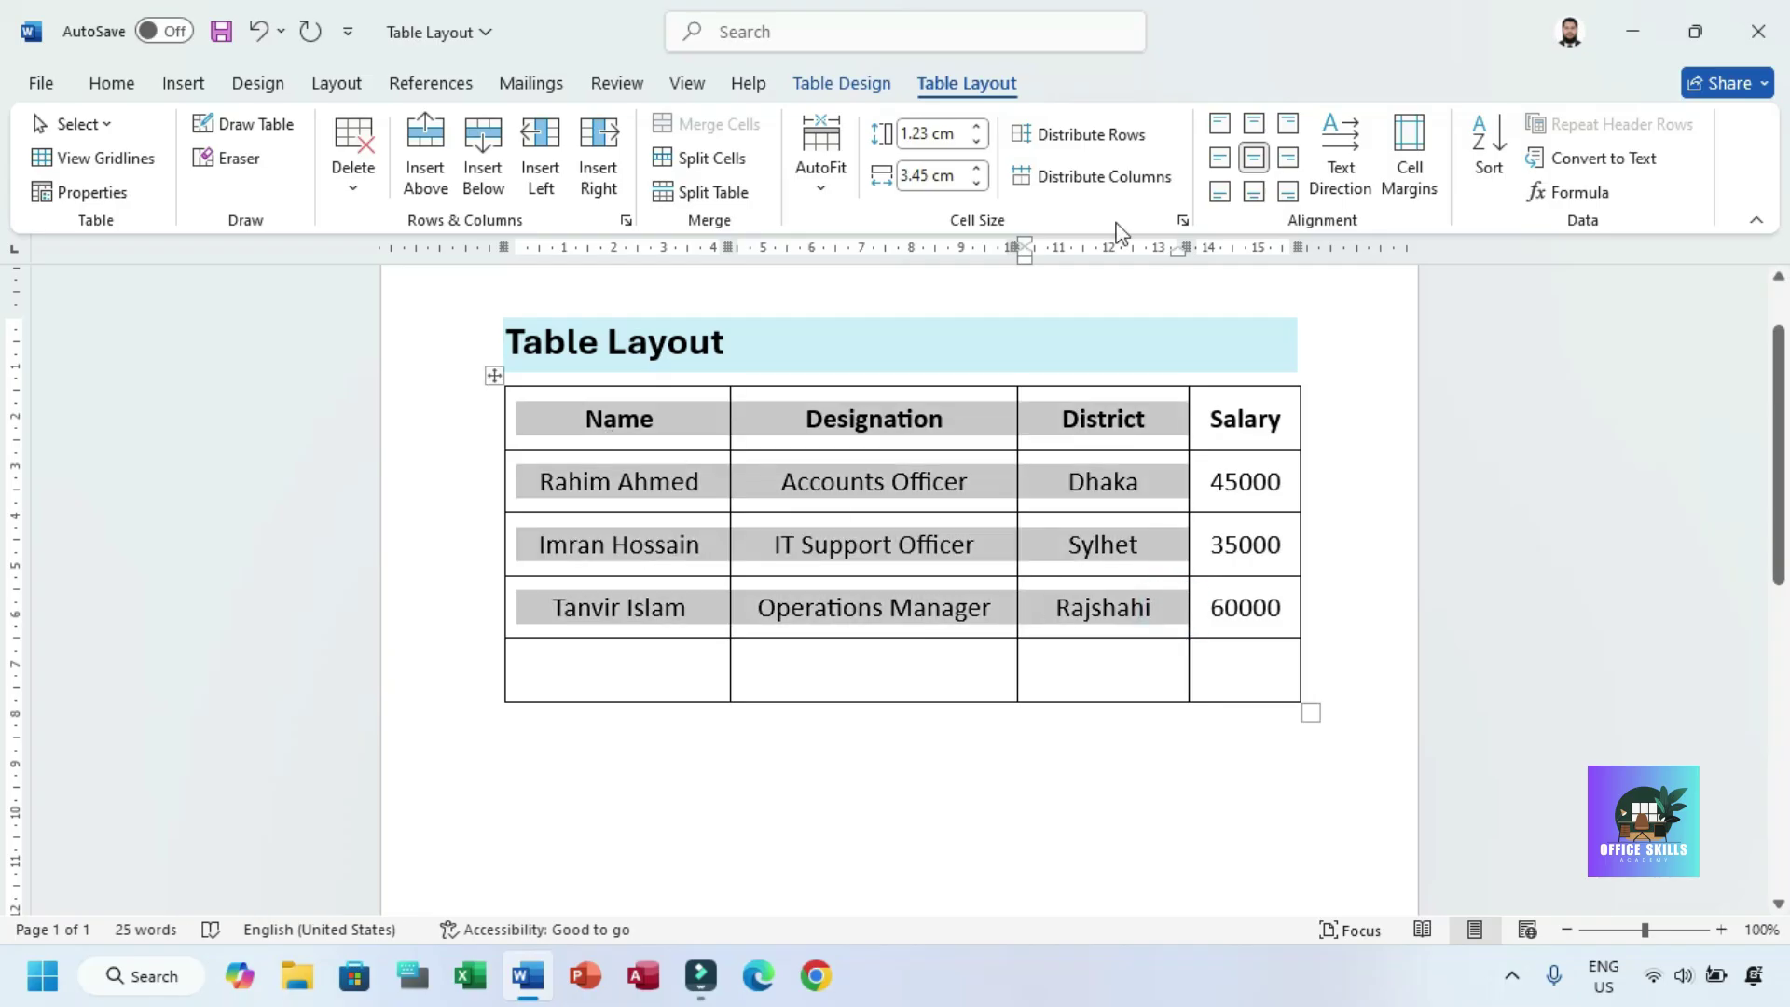
left_click(1220, 158)
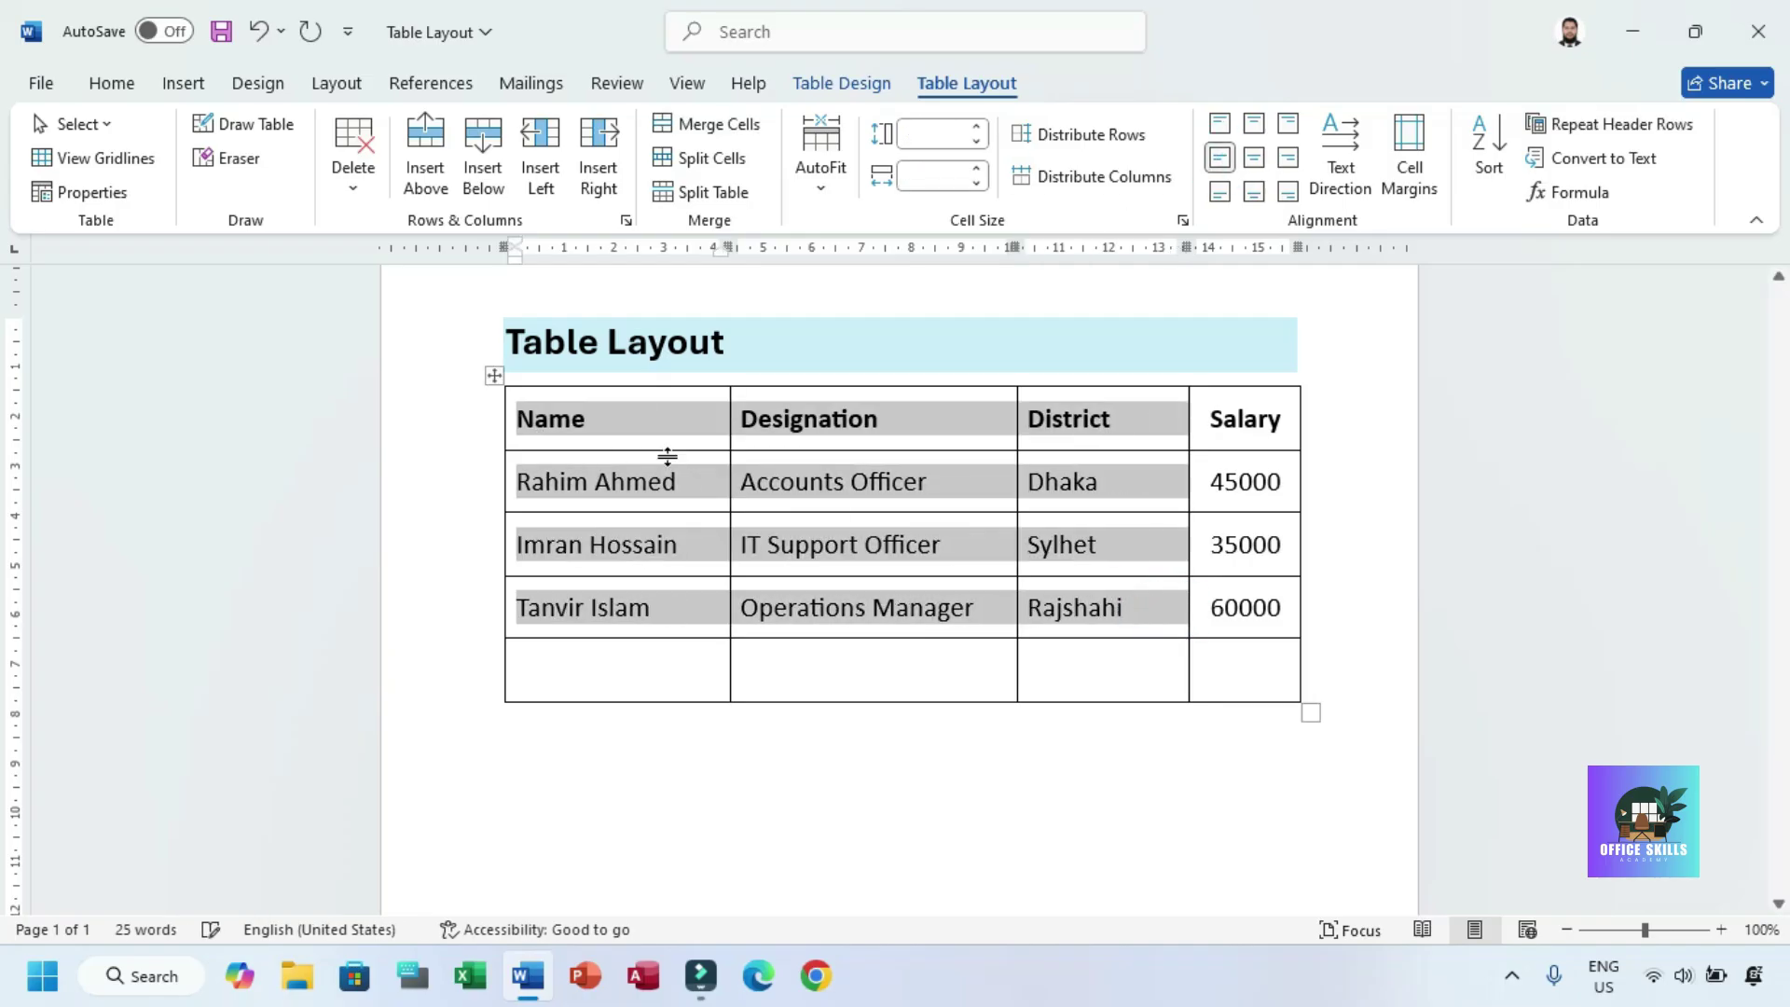
left_click(1216, 420)
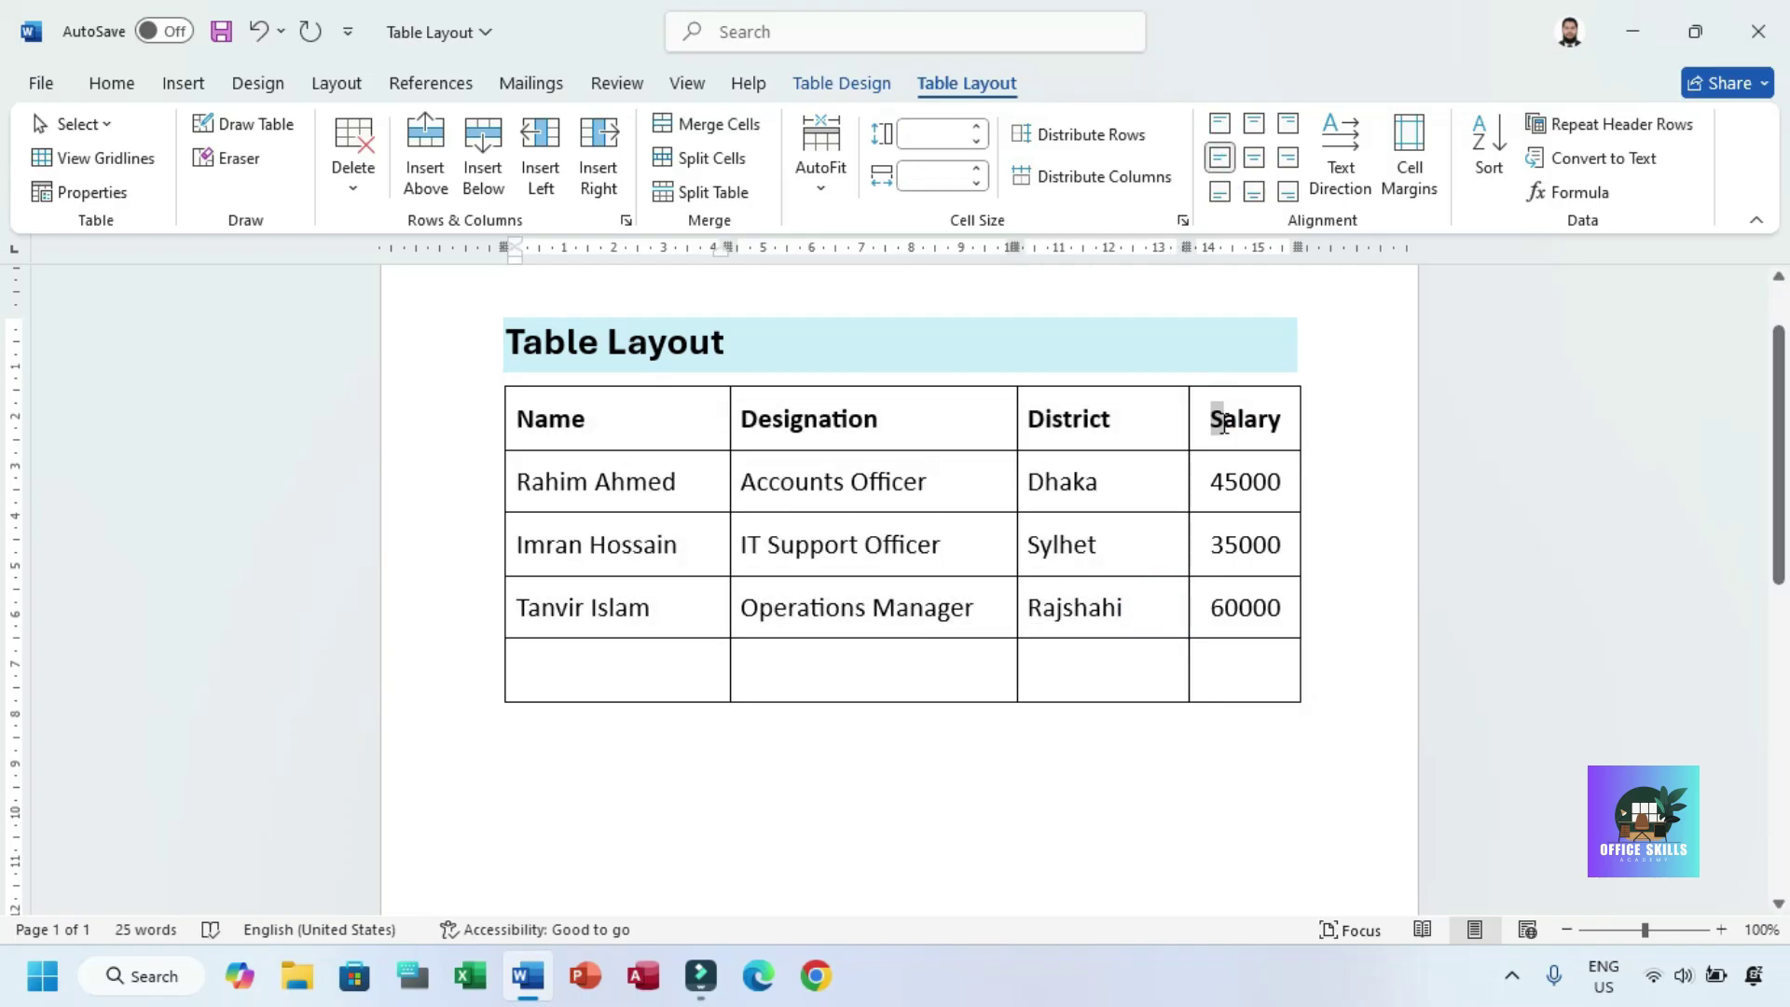
left_click(1212, 545)
left_click_drag(1294, 611, 1212, 477)
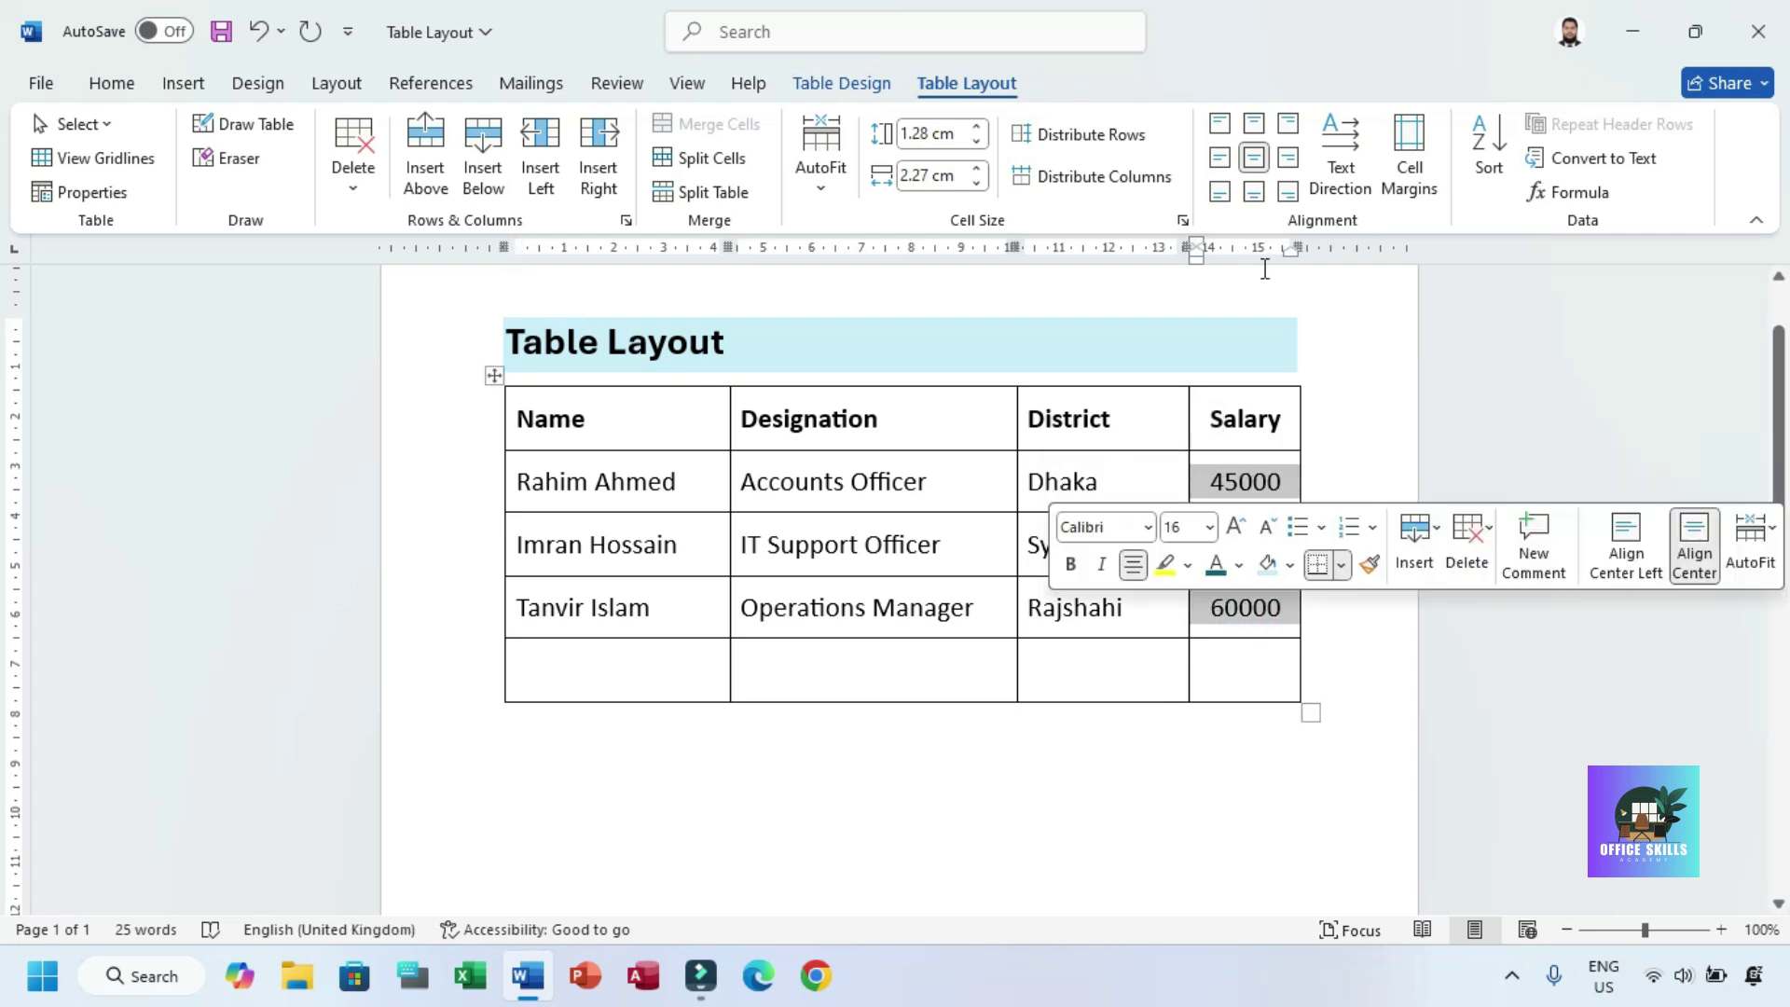
left_click(1290, 158)
- Center the header row's text horizontally and vertically in its cells
left_click_drag(1298, 424, 587, 416)
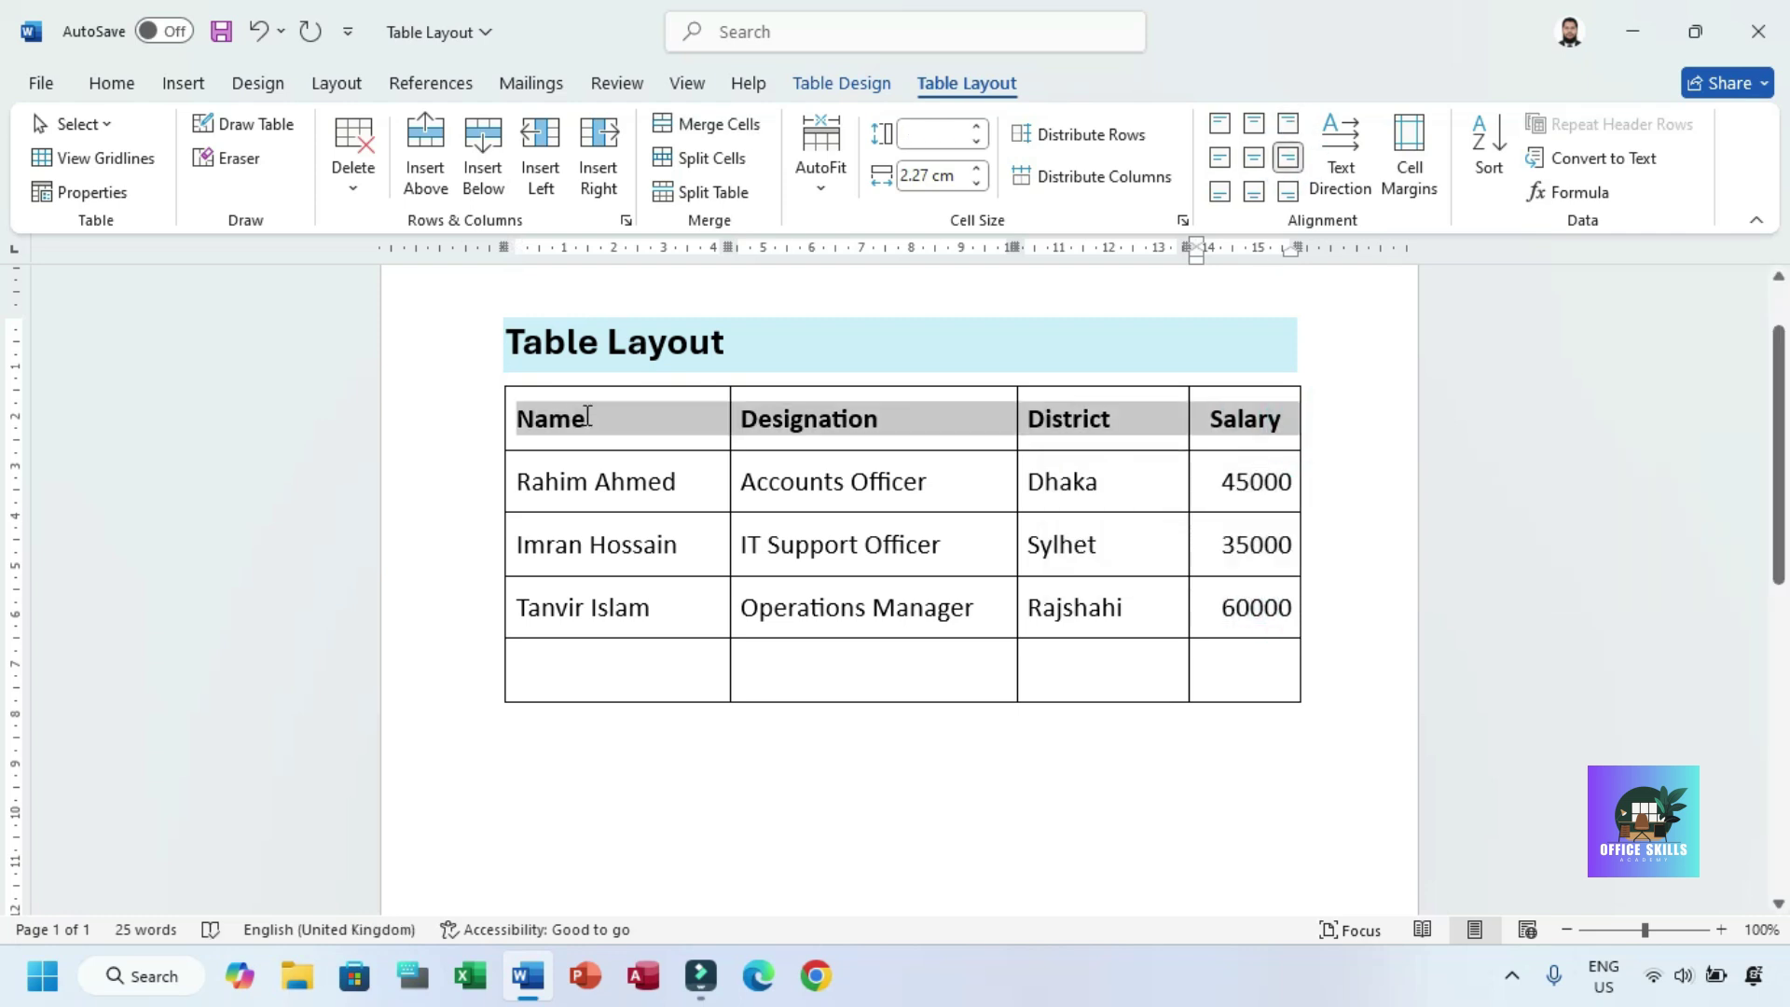
left_click(1254, 159)
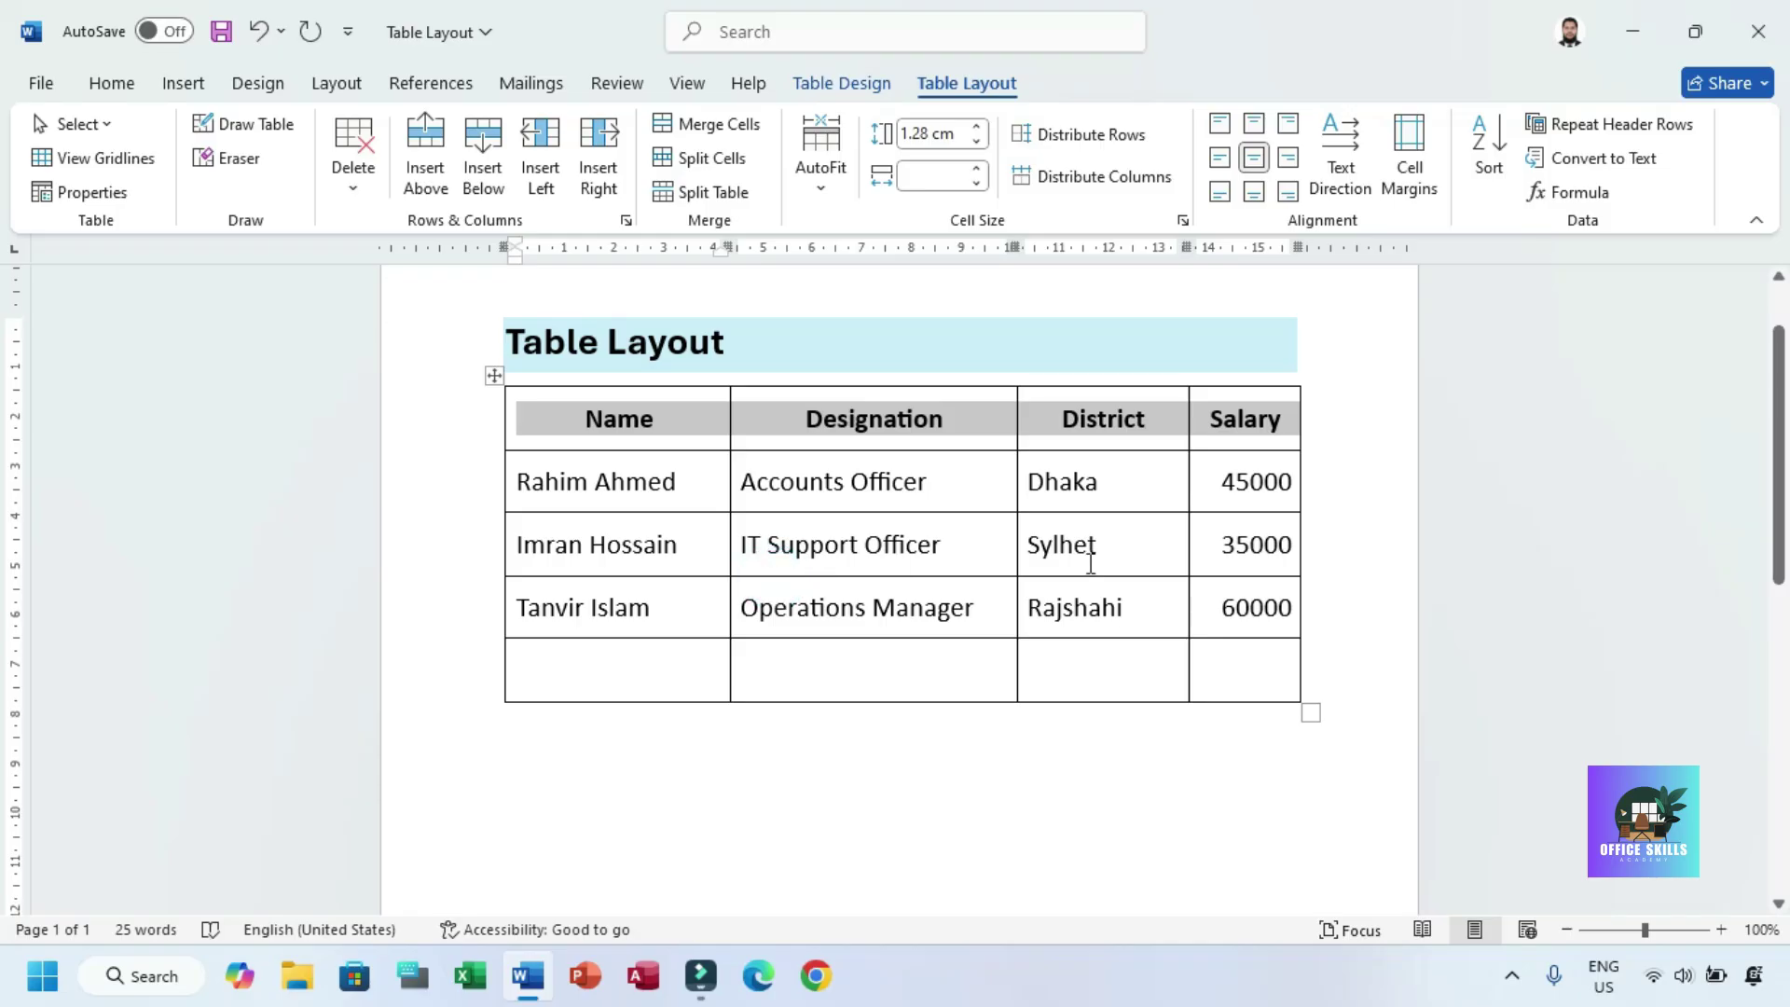
left_click(1102, 606)
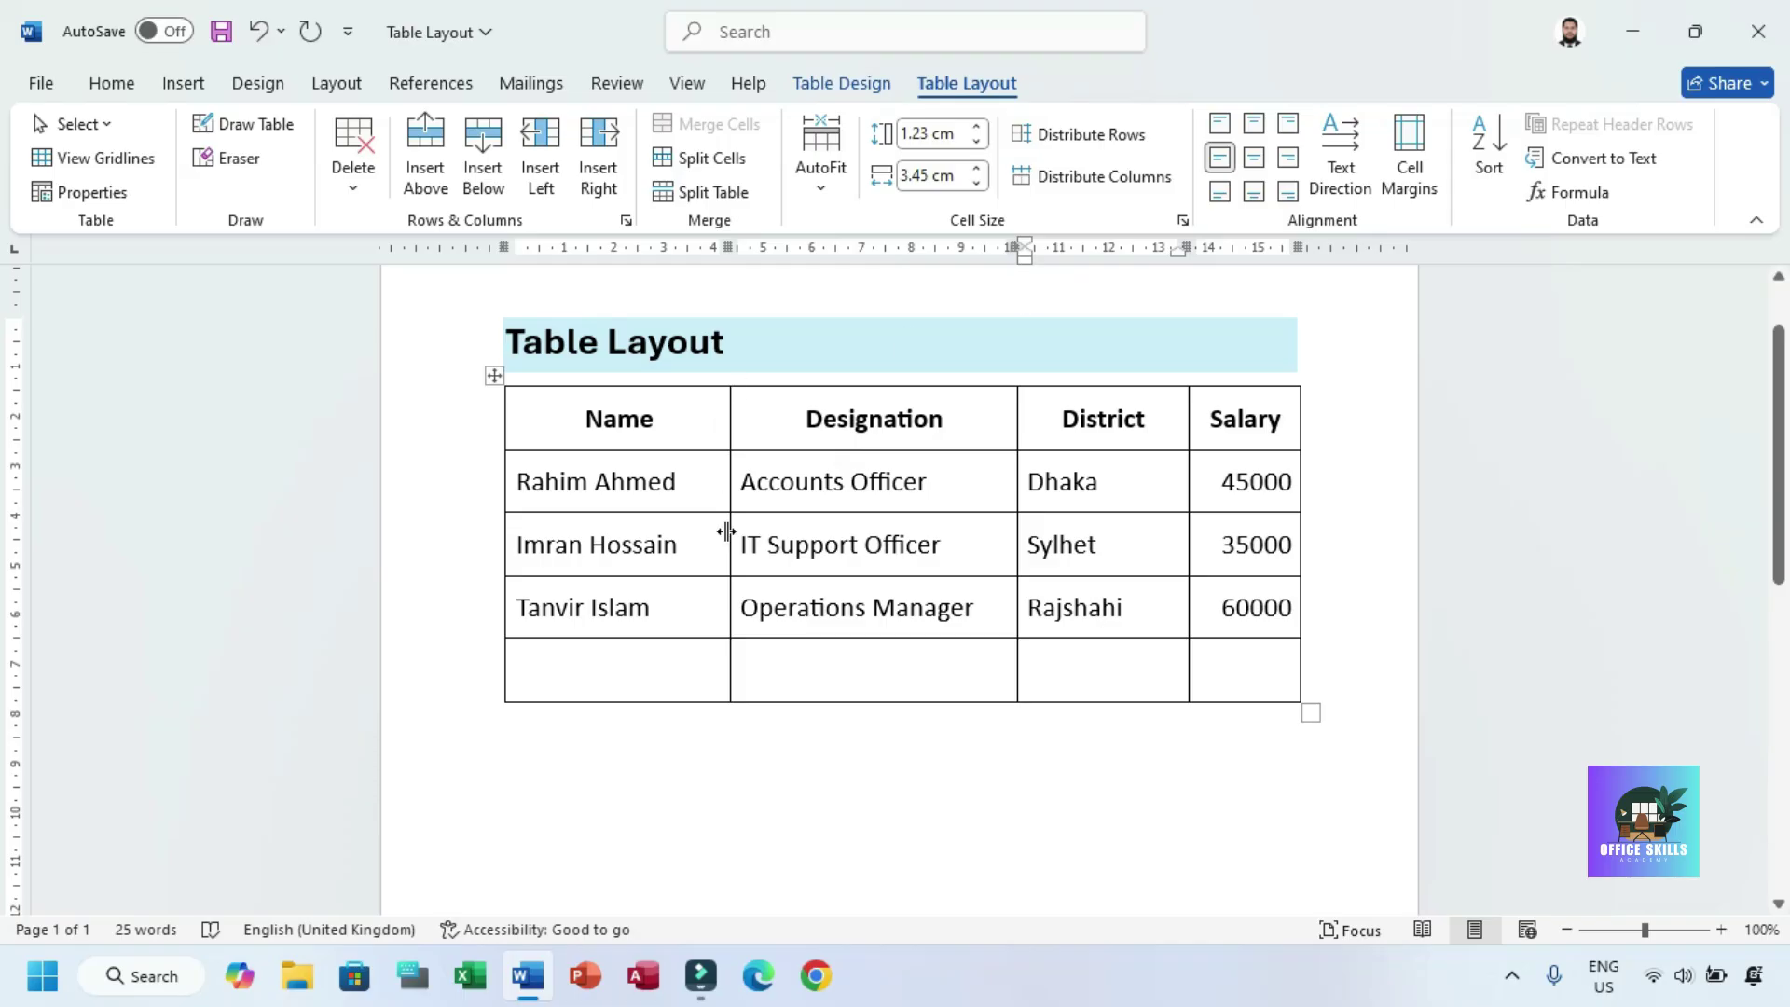
- Set the default left and right cell margins of the whole employee table to 0.1 cm each
left_click_drag(744, 484, 922, 484)
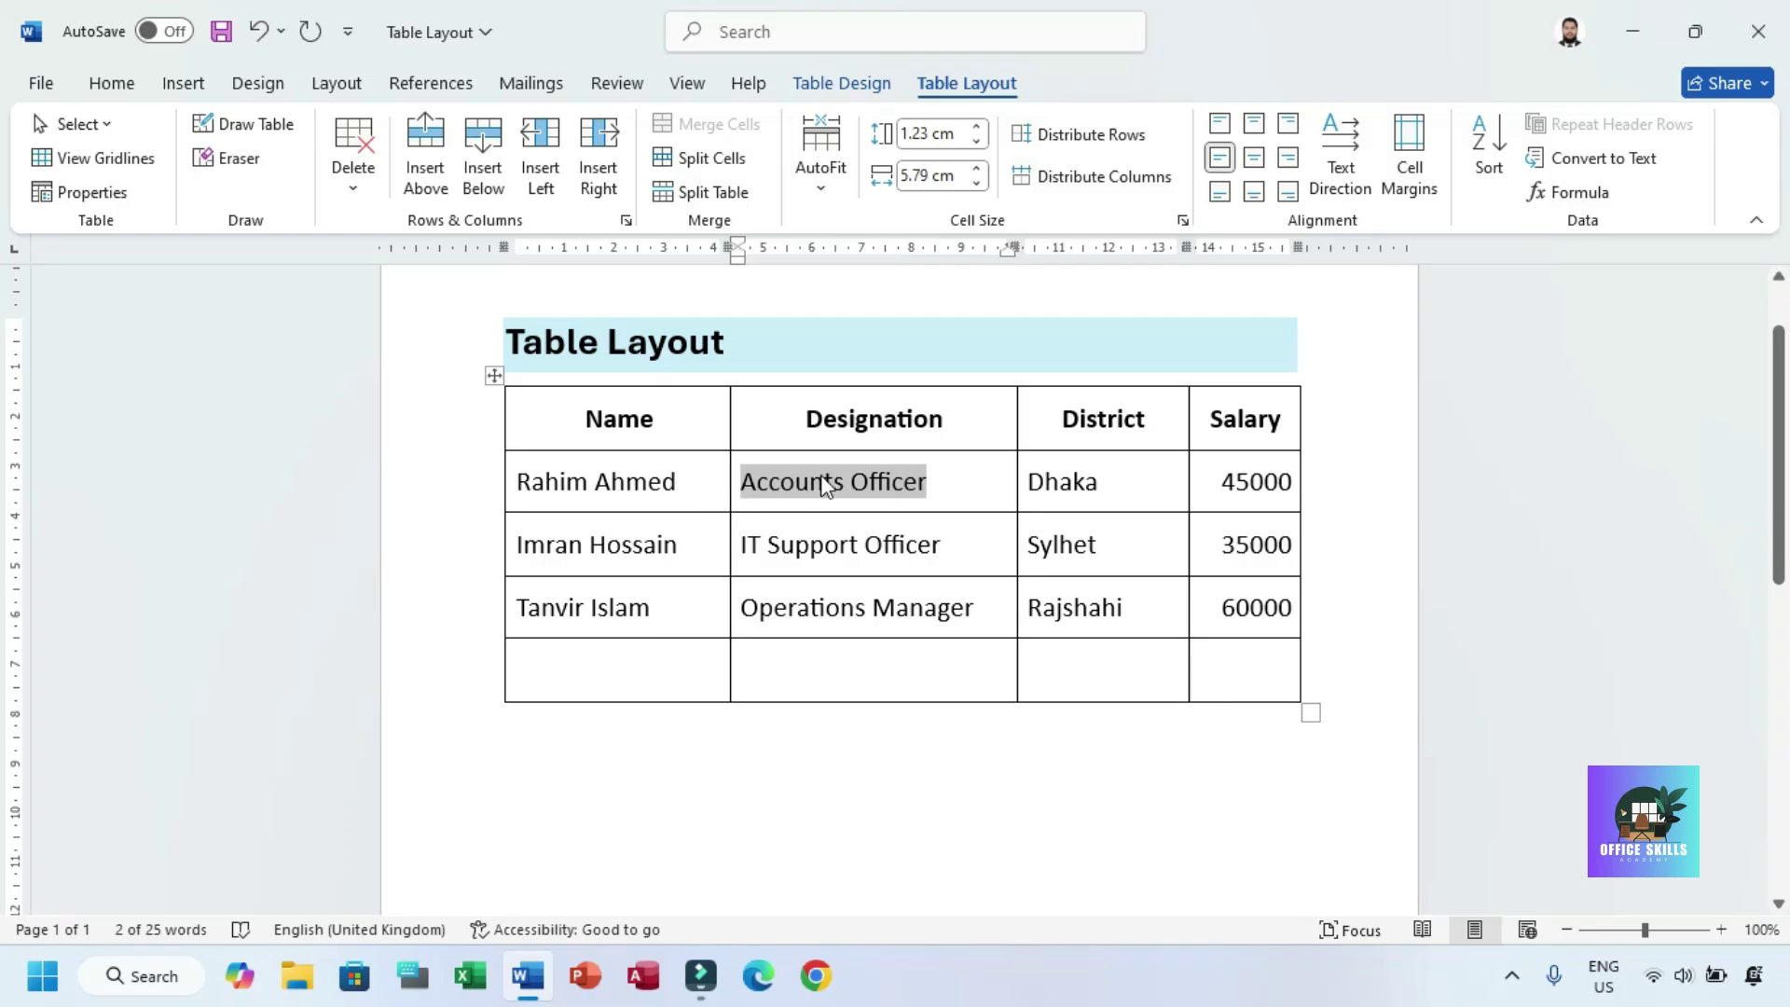
left_click(494, 375)
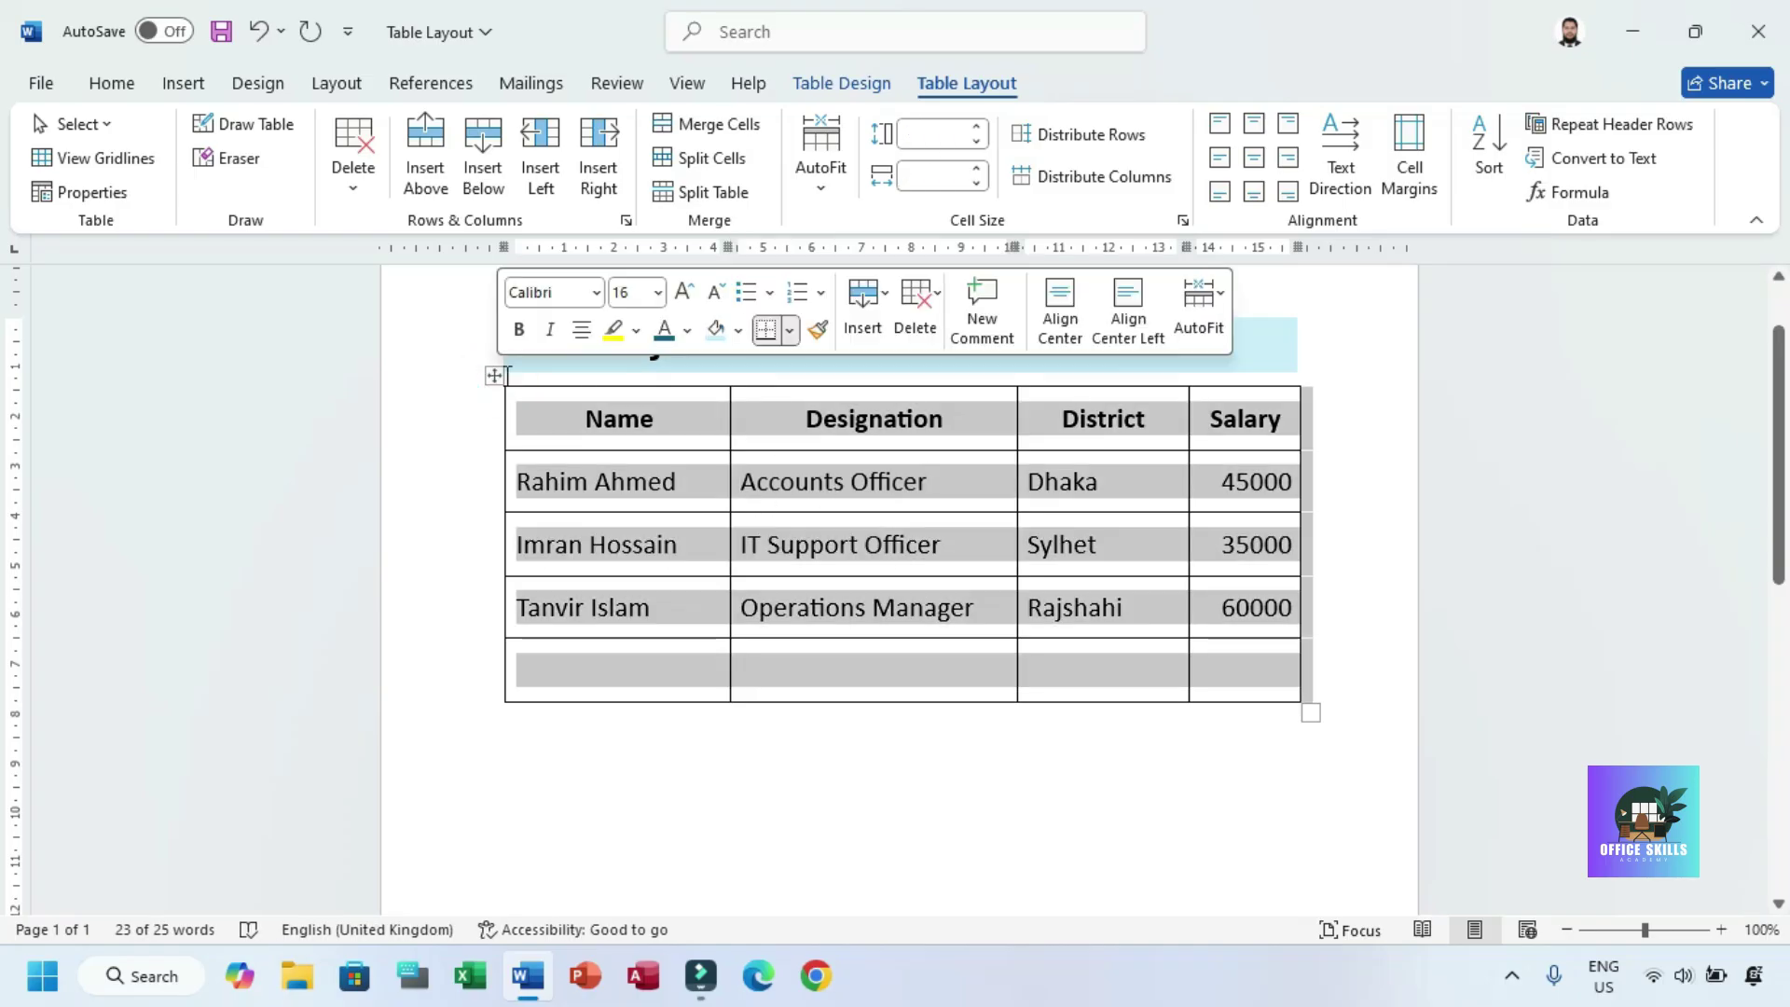
left_click(1409, 190)
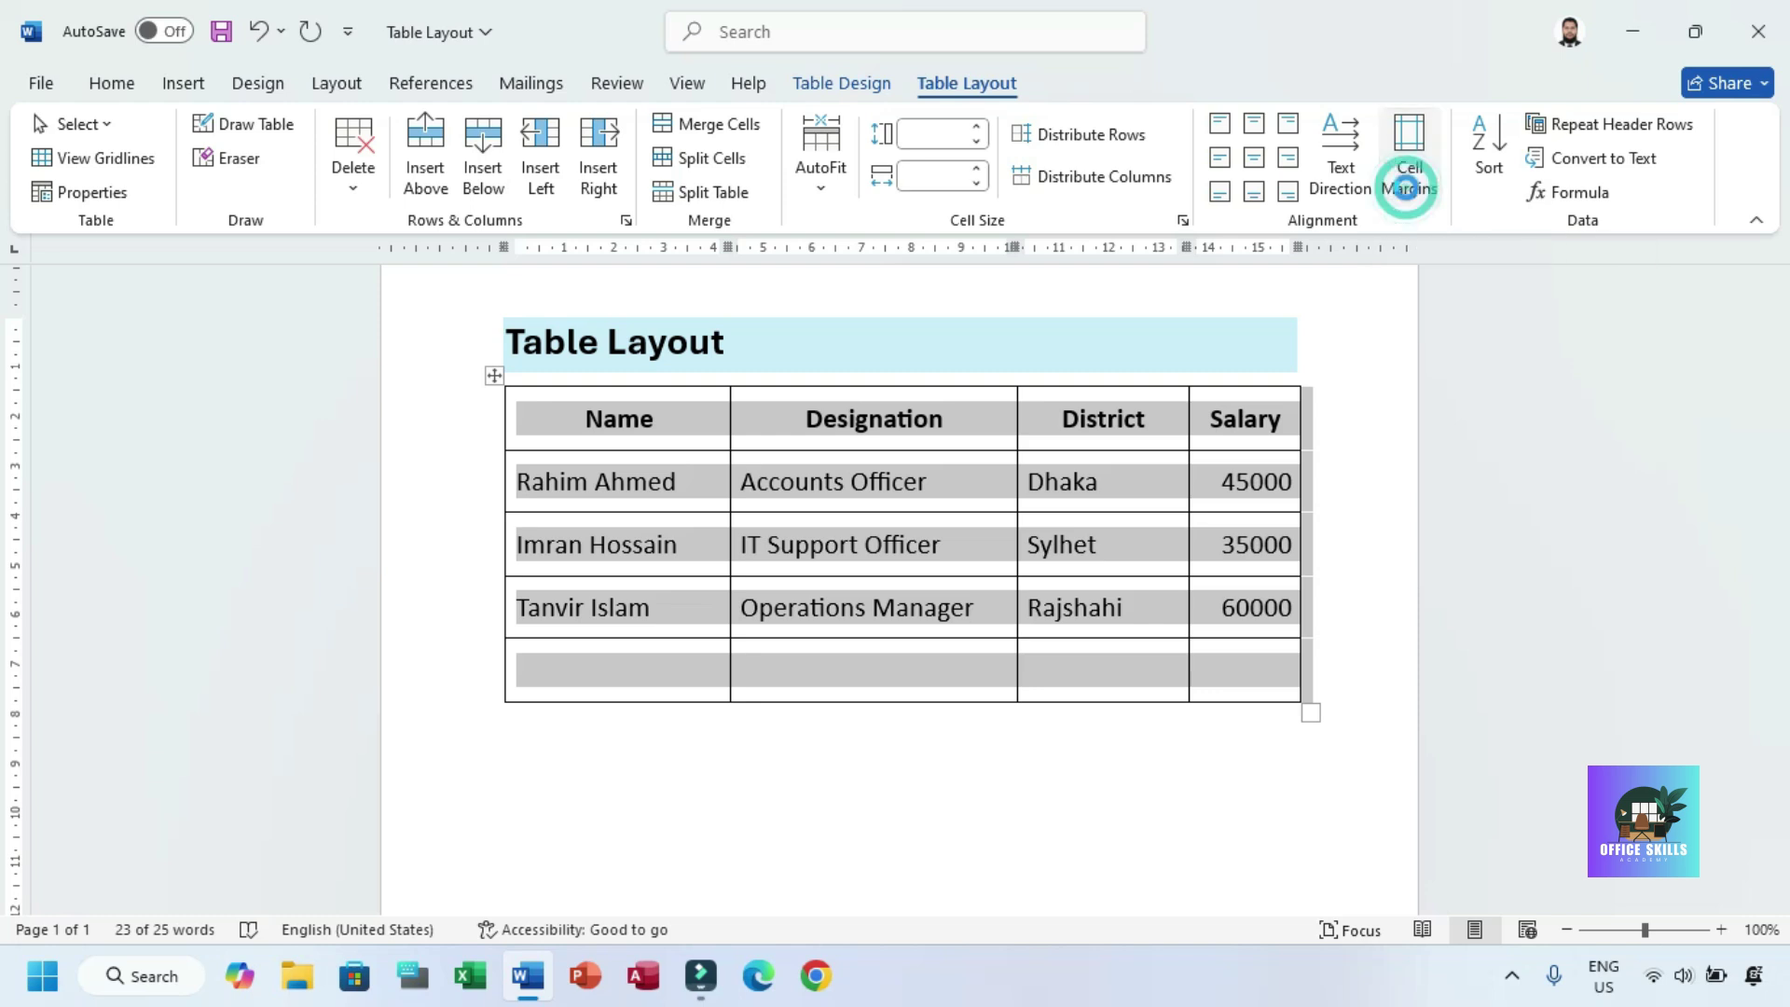
left_click_drag(888, 320, 1288, 278)
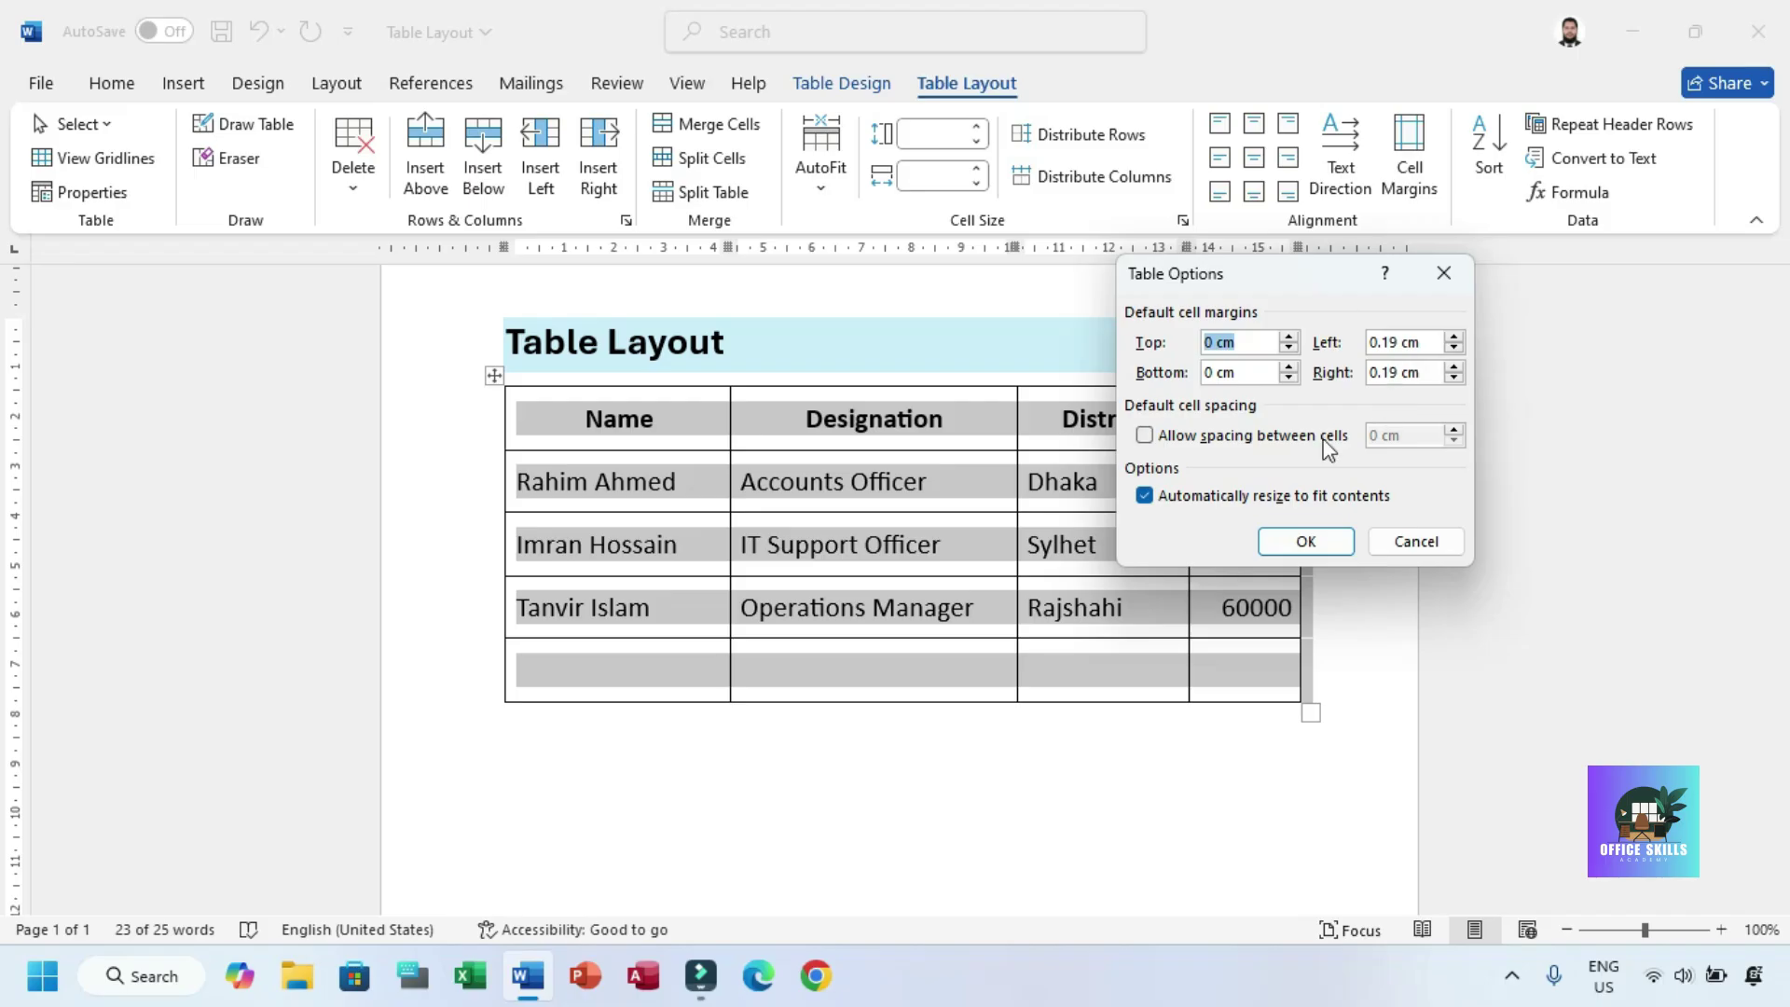
left_click(1455, 349)
left_click(1455, 349)
left_click(1454, 379)
left_click(1455, 378)
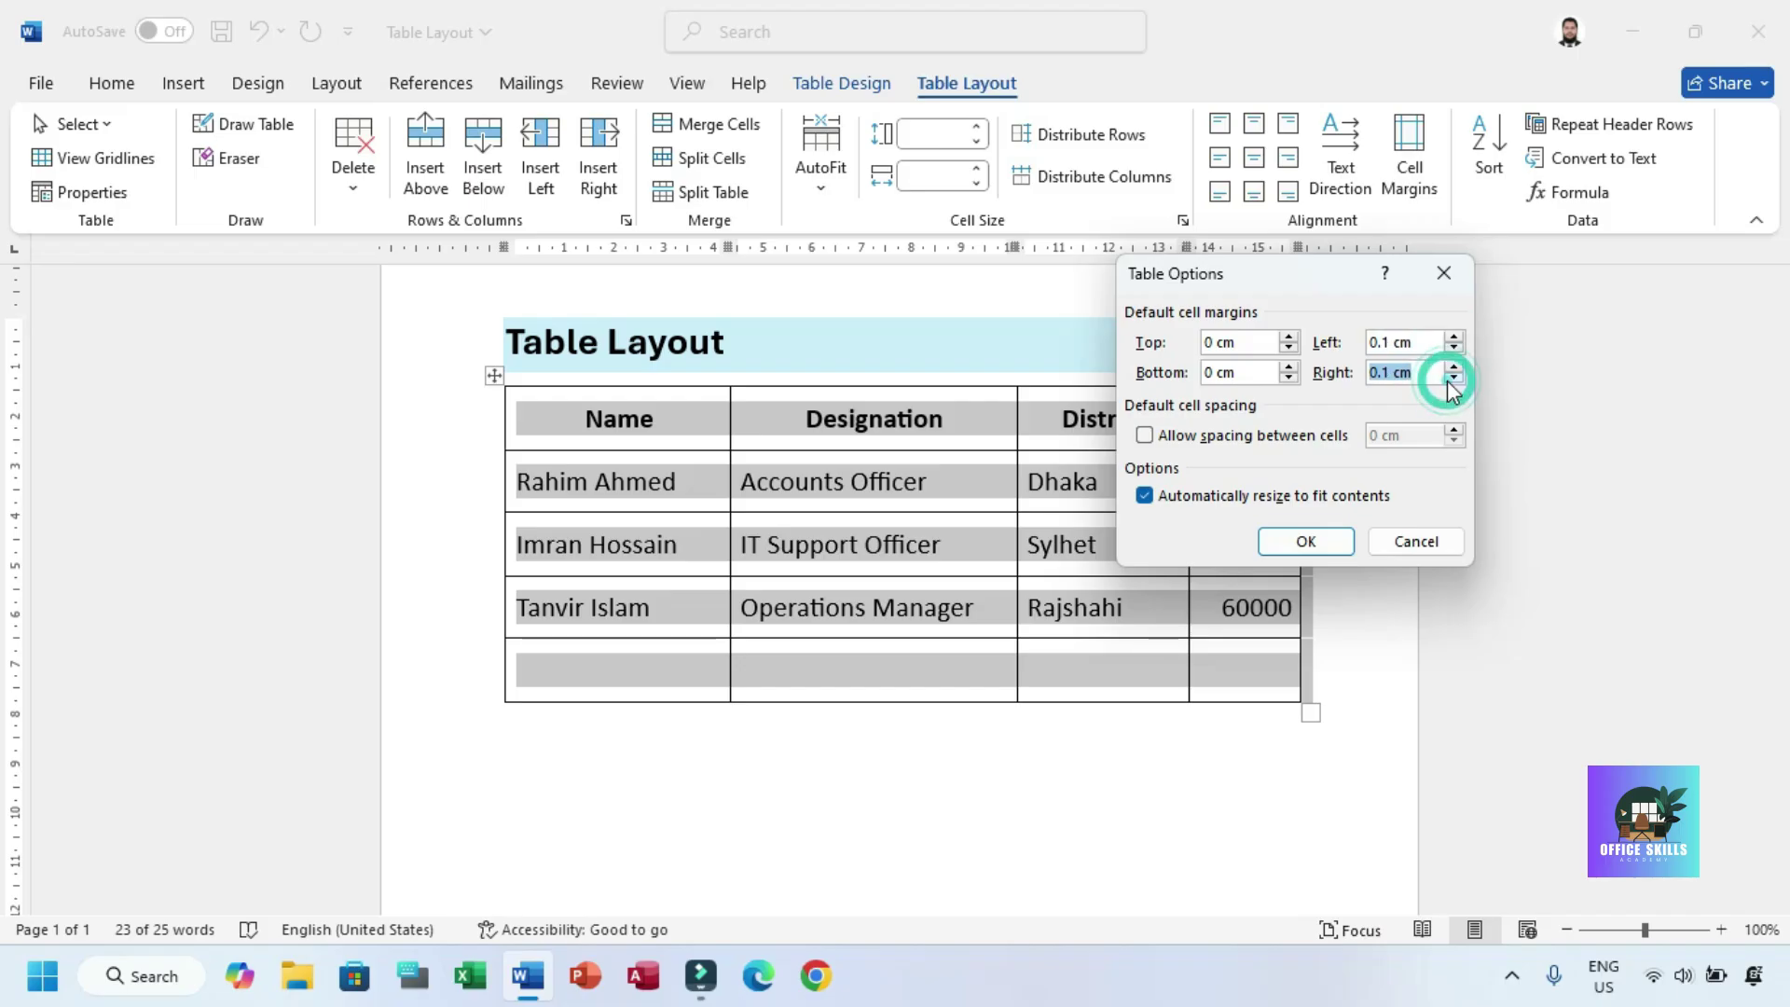
left_click(1306, 540)
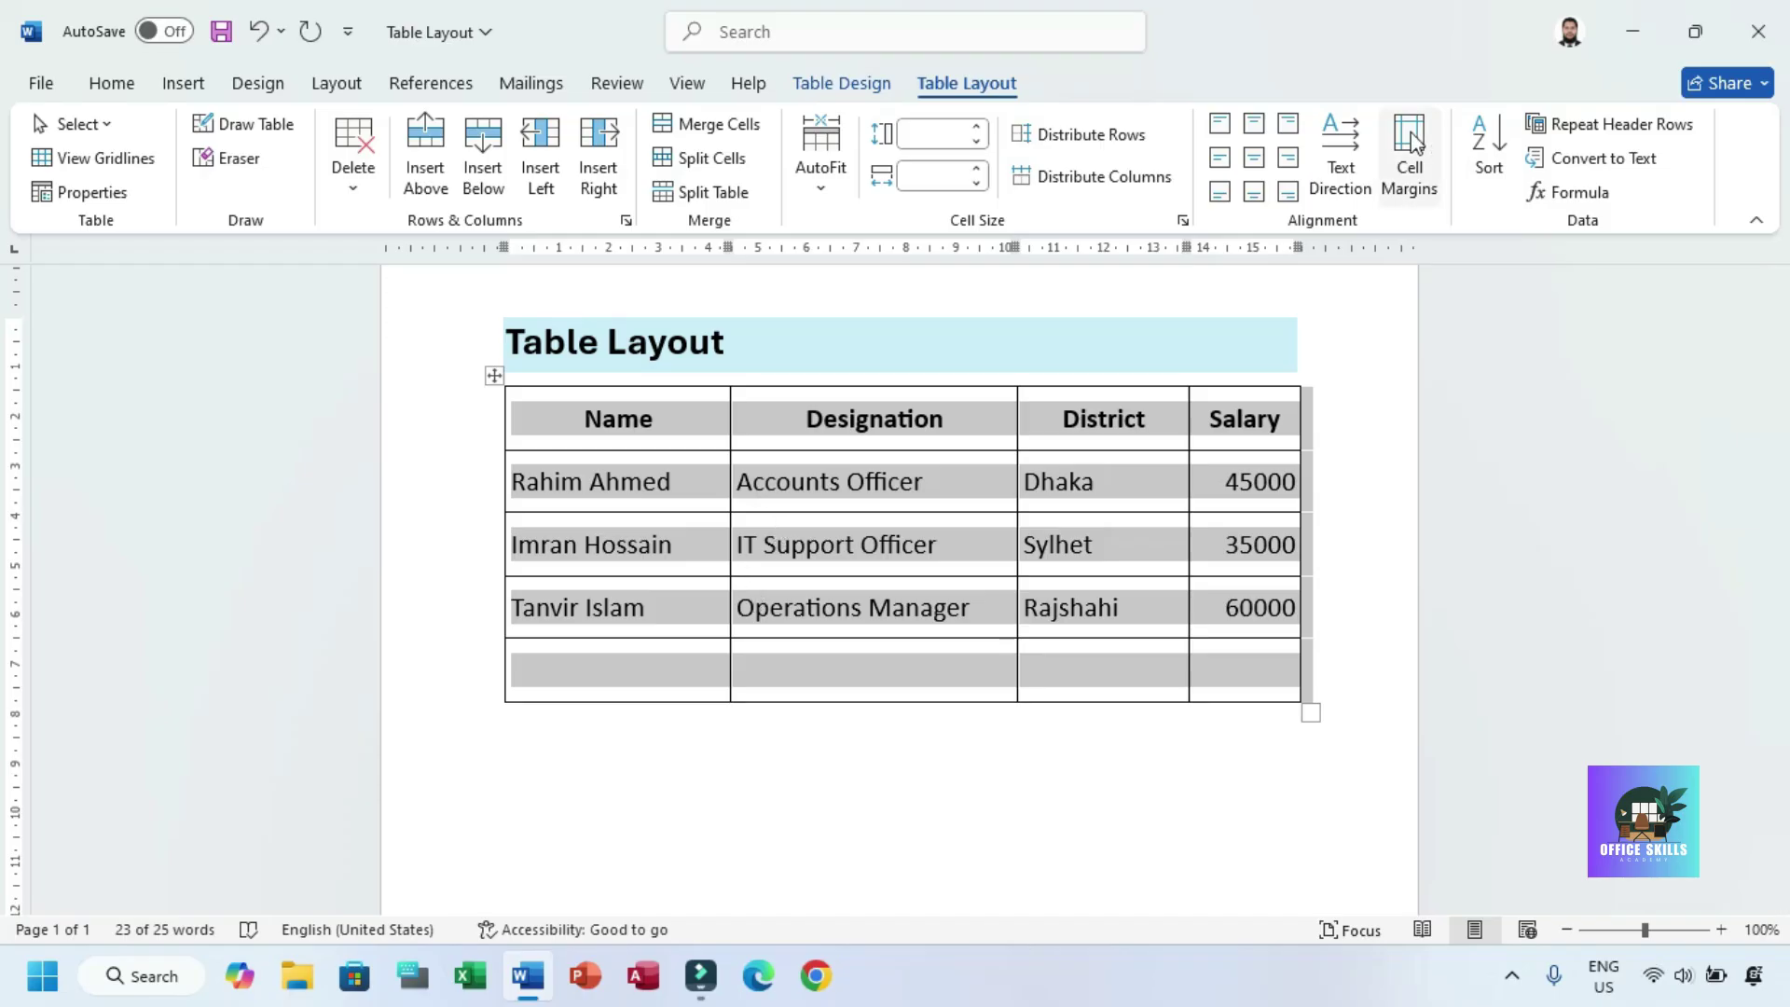
left_click(1044, 460)
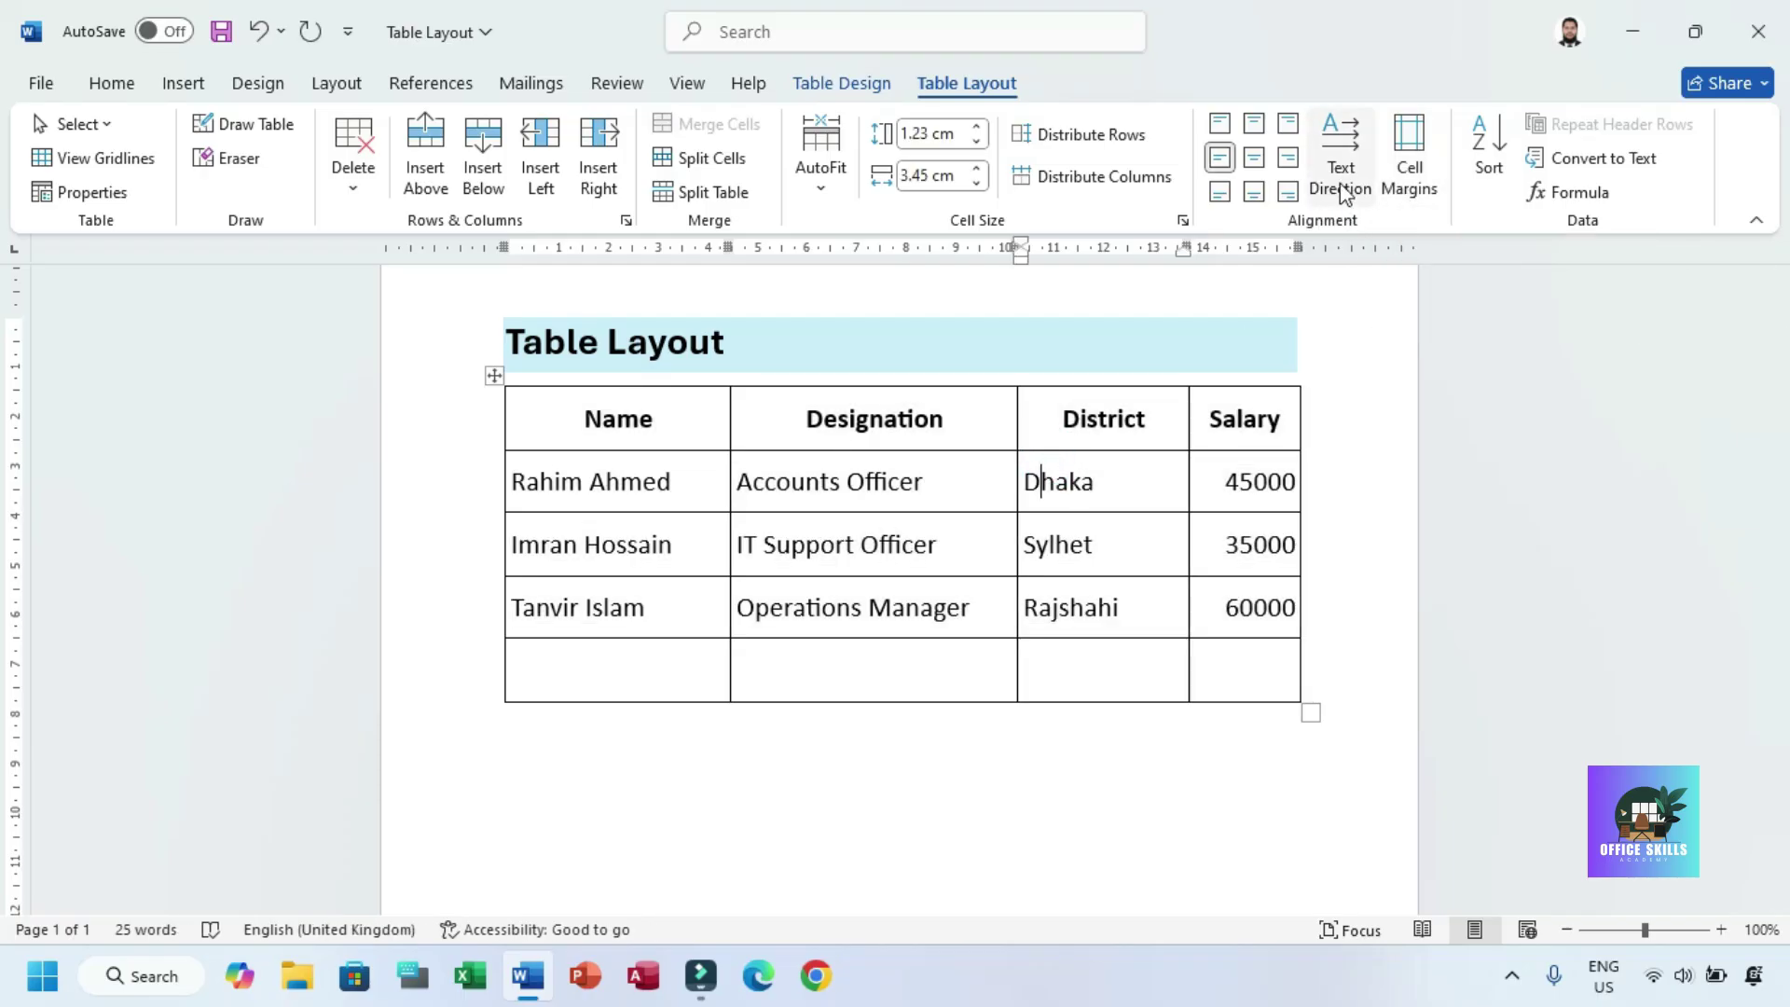
scroll(1785, 454, "down", 2)
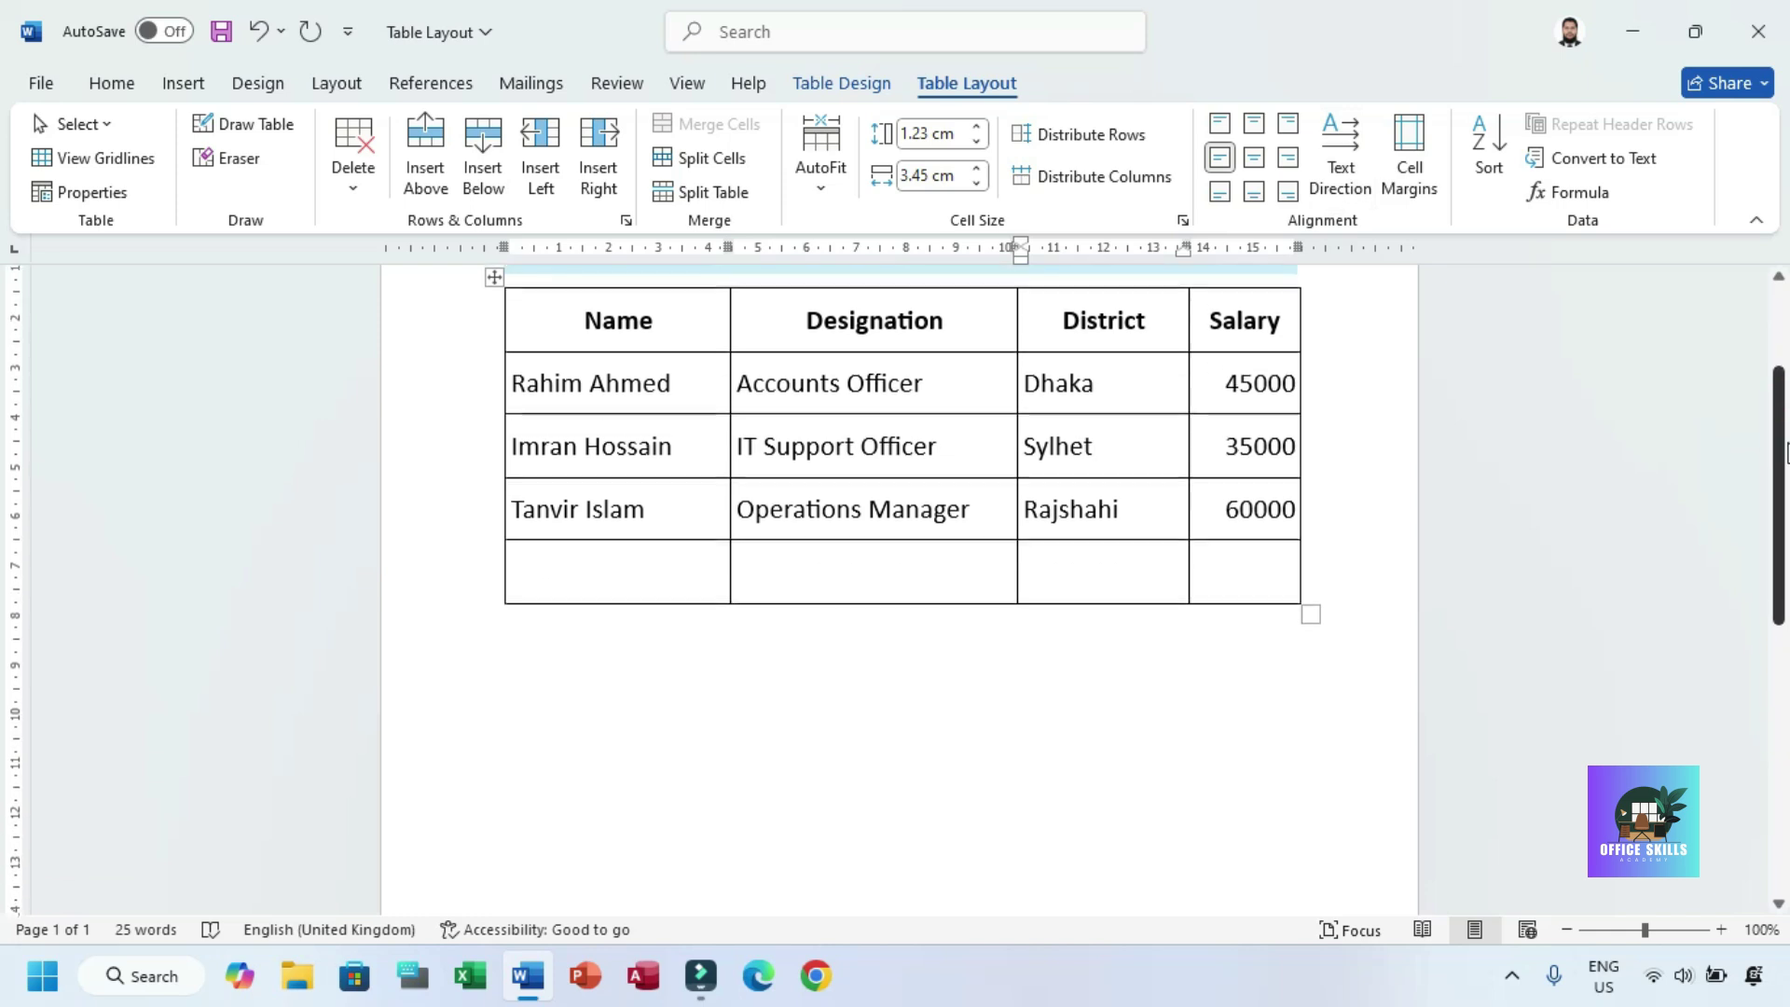
- Insert a table with two columns and two rows below the employee table
left_click(523, 668)
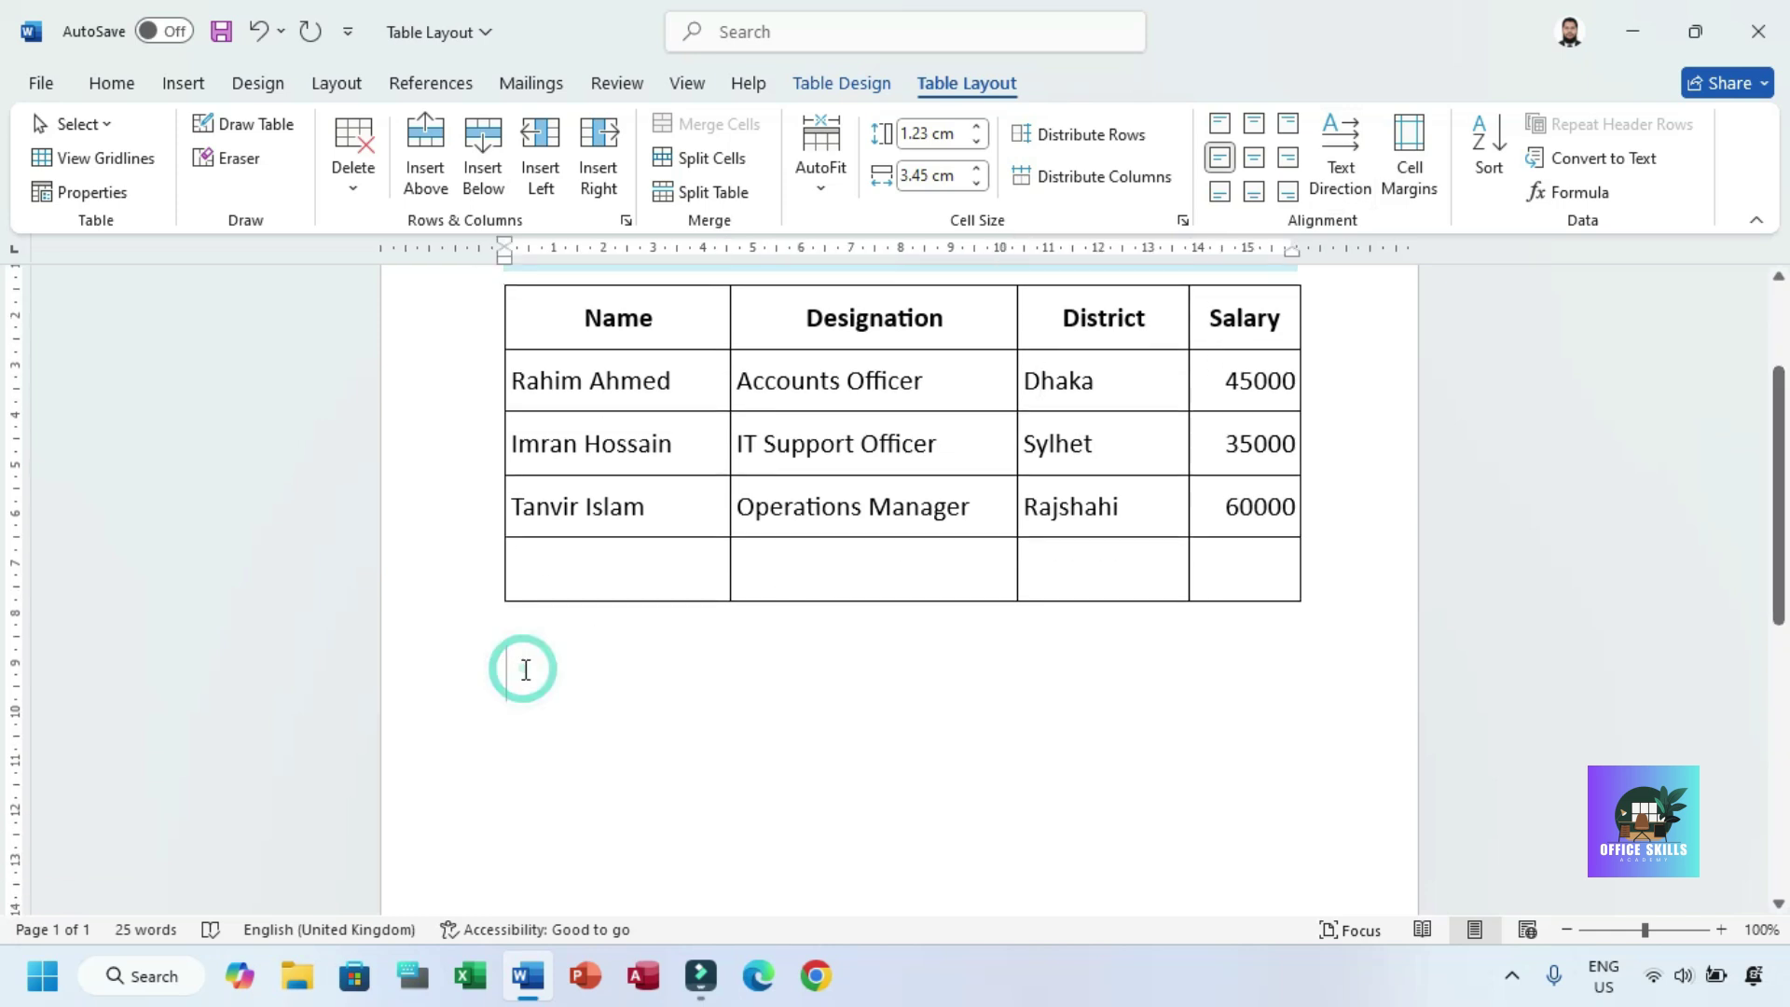
left_click(185, 84)
left_click(211, 177)
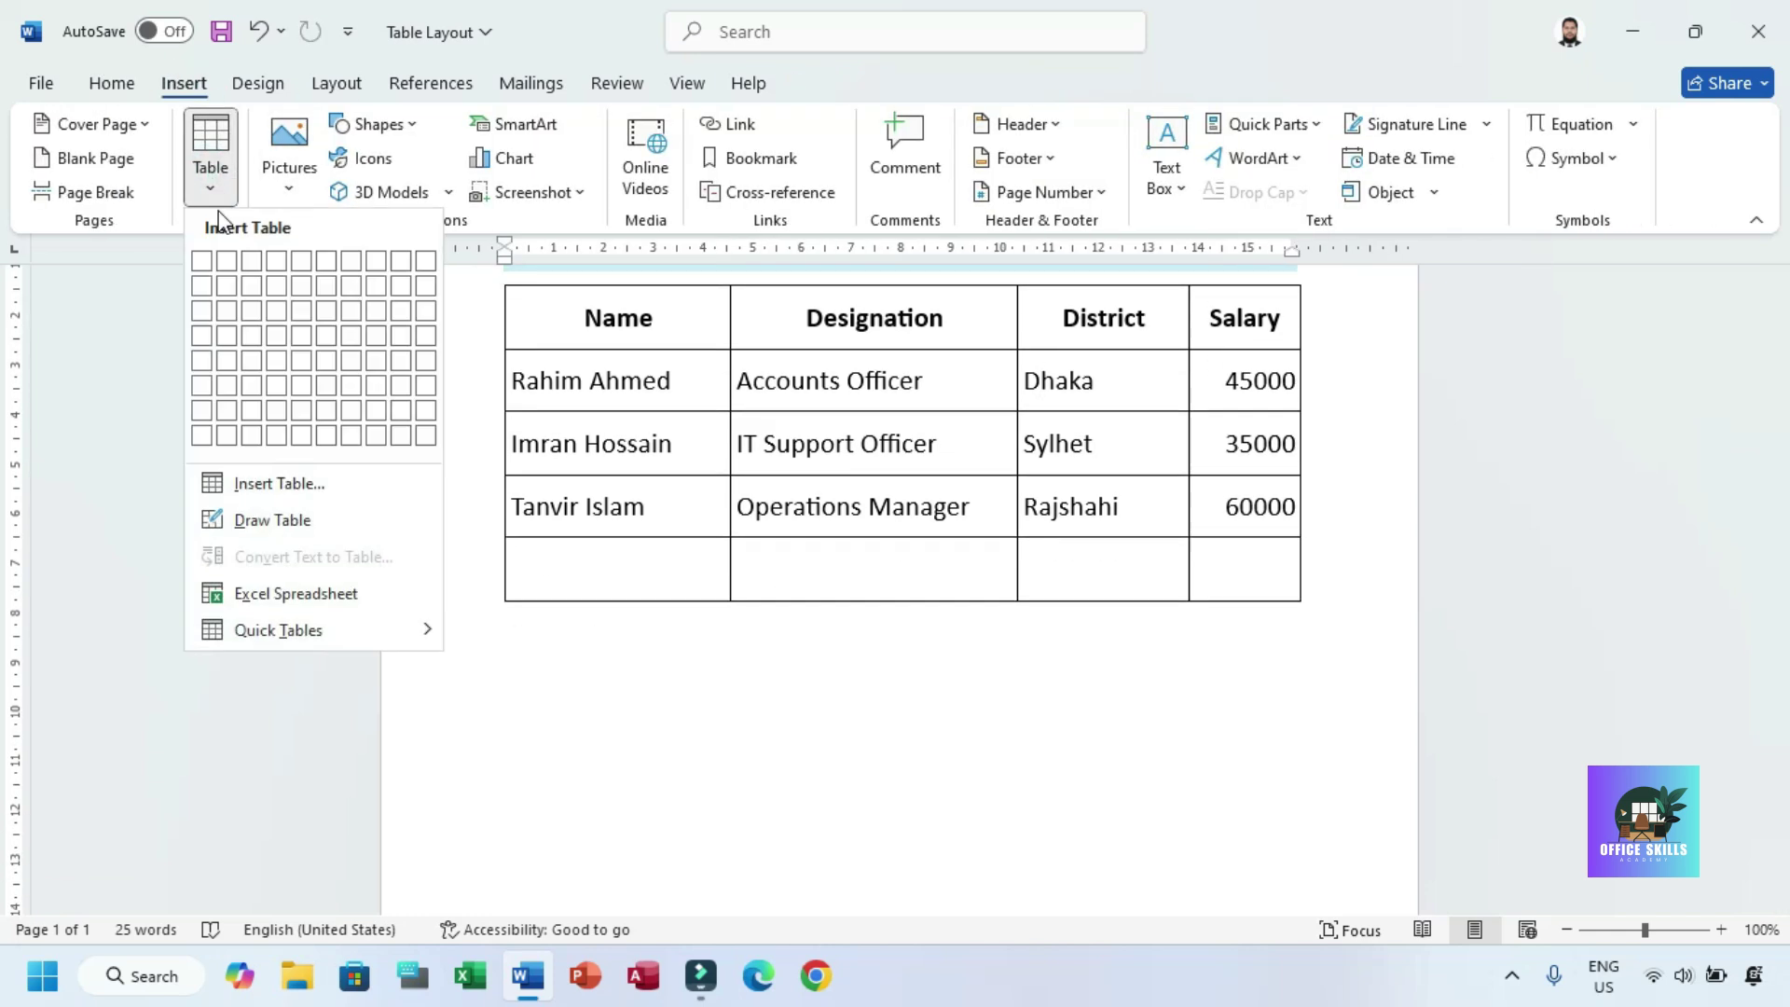
left_click(226, 288)
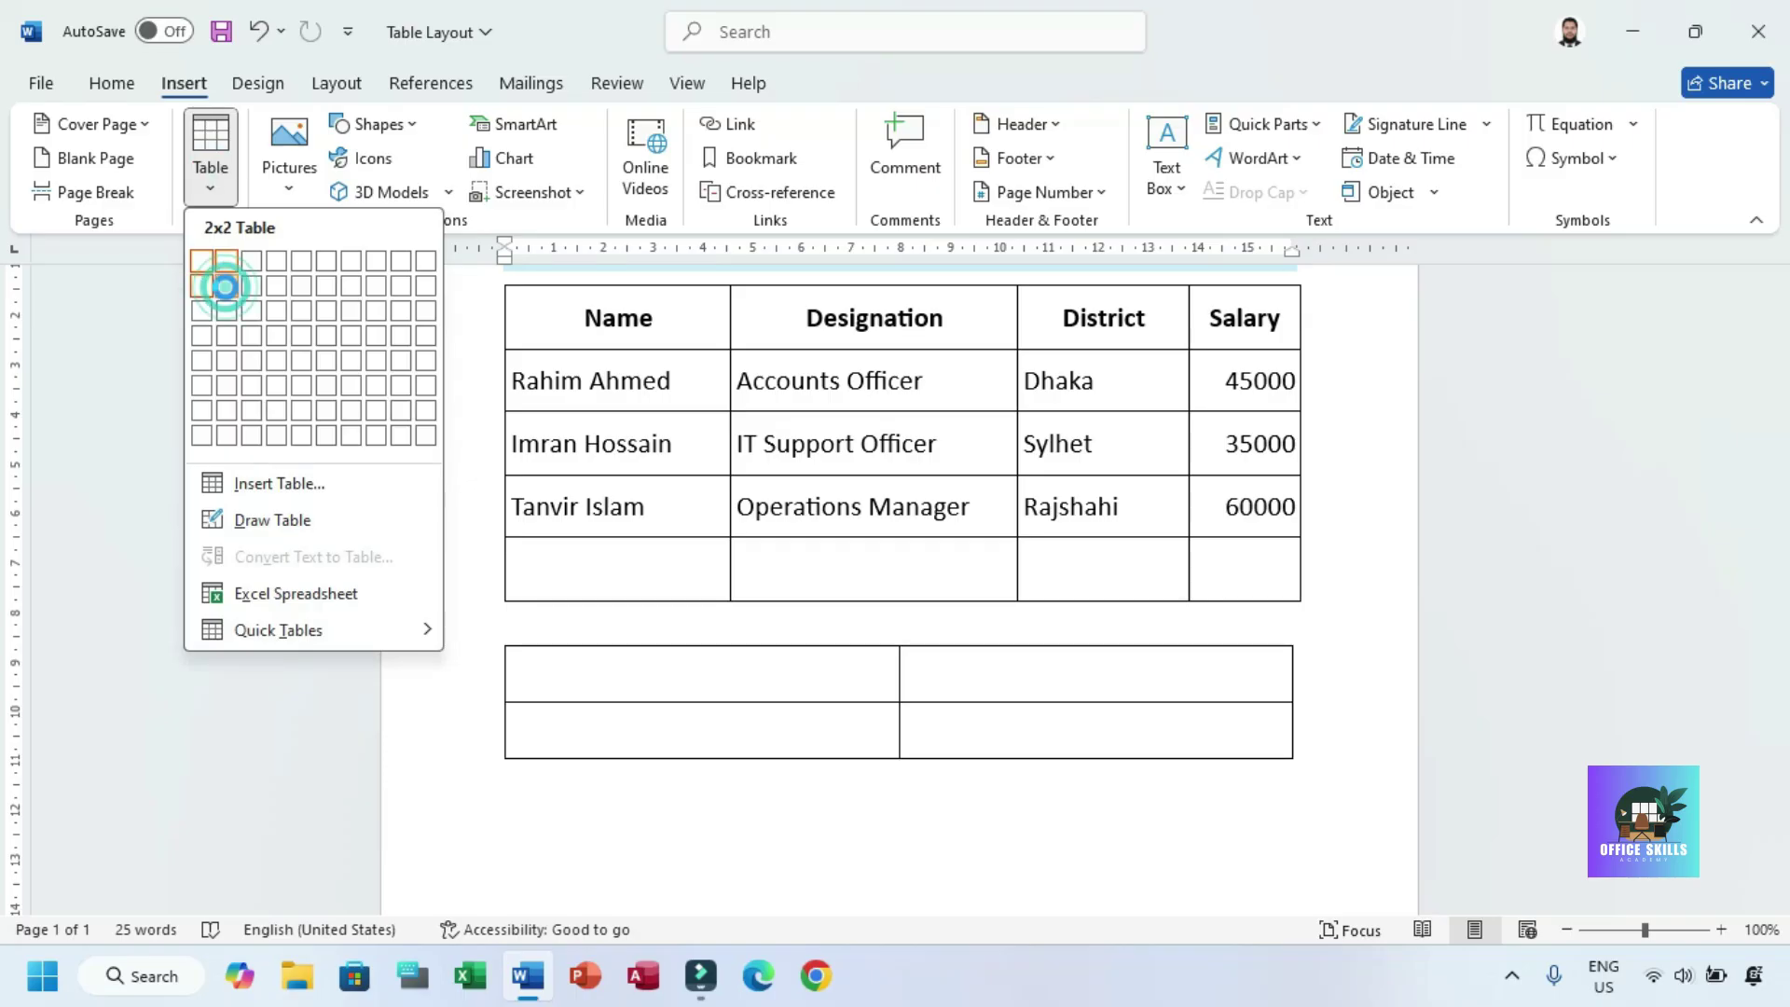
- Copy the Name and Designation headings from the employee table into the first row of the new table
double_click(579, 324)
left_click_drag(781, 325, 888, 504)
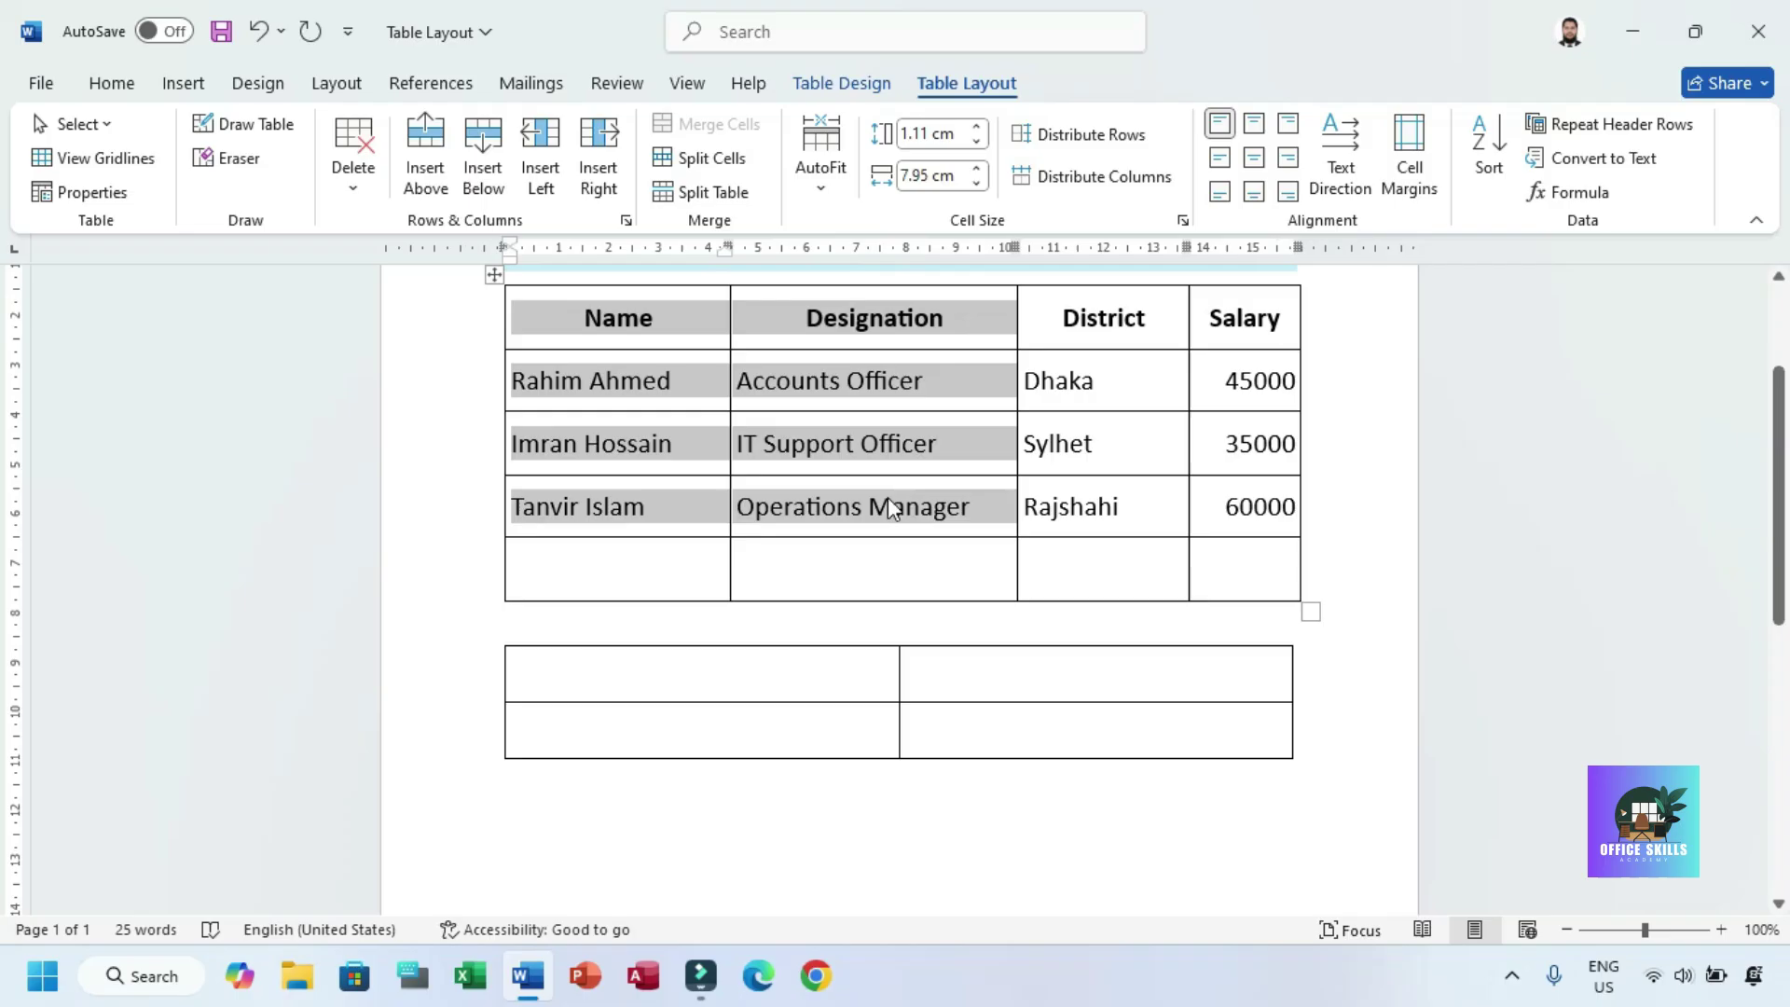
left_click(703, 672)
left_click(1061, 680, "shift")
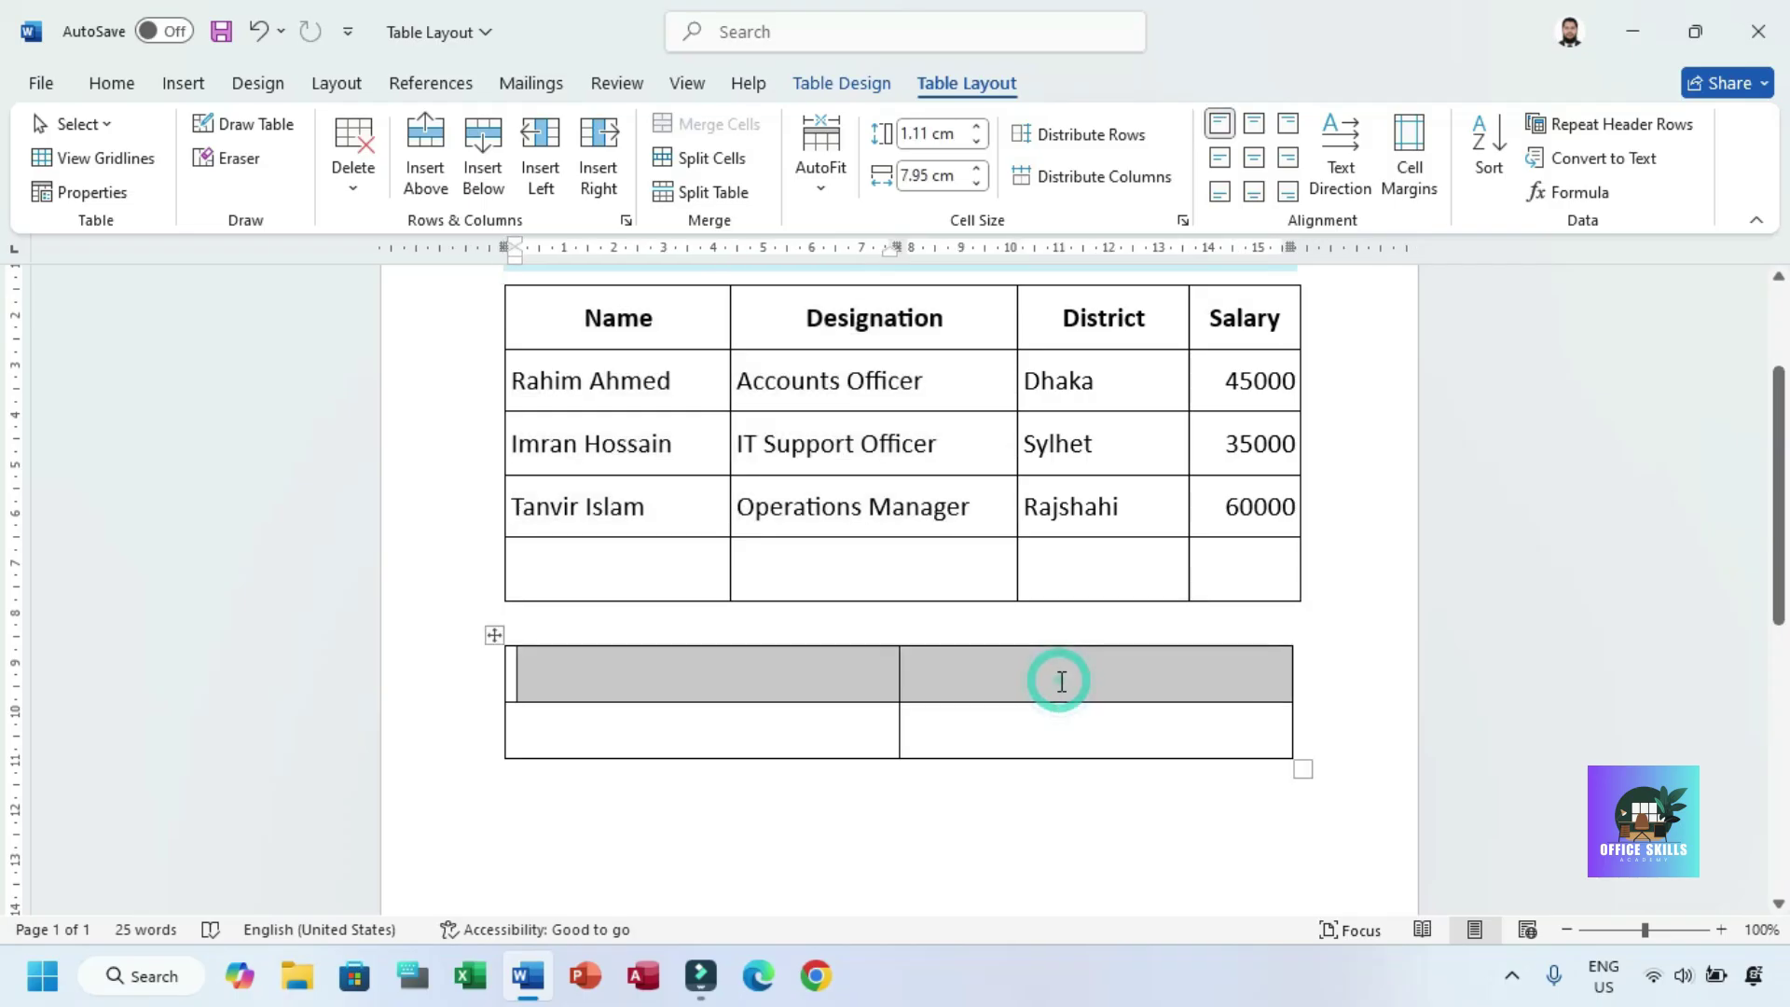
type("Name\tDesignation")
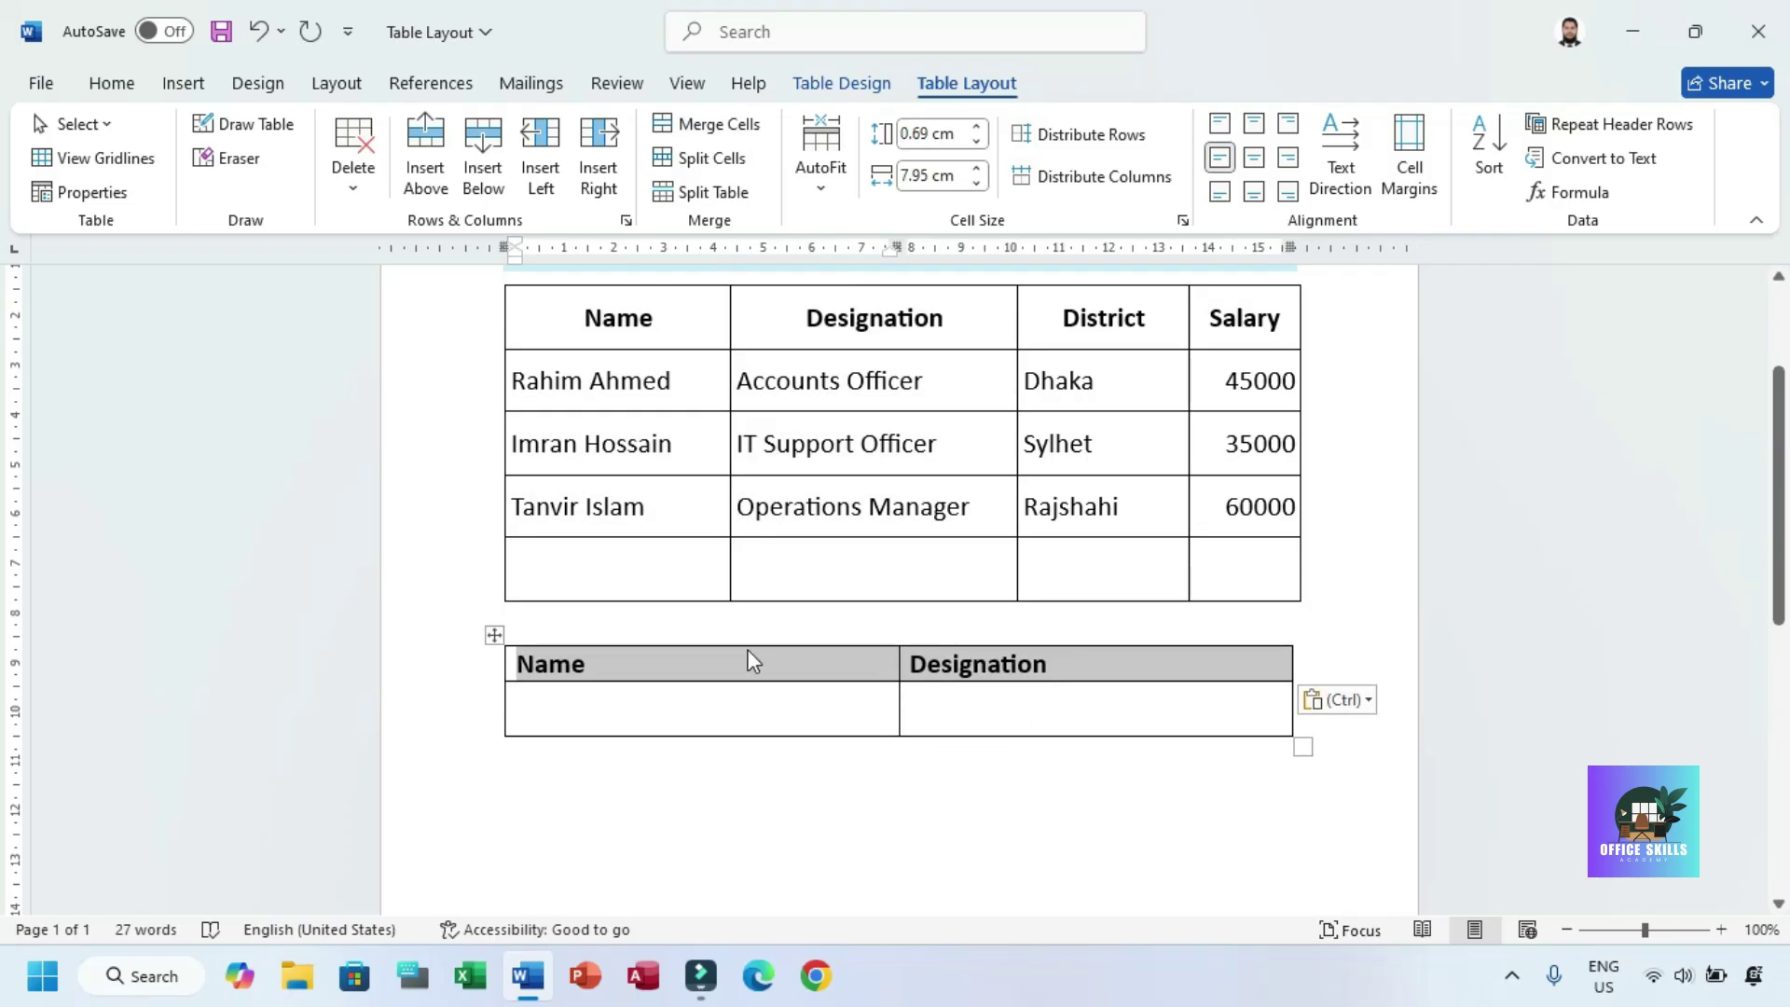
- Add a third row to the new table and copy the first two employees' names and designations below its headings
left_click(760, 492)
left_click_drag(963, 432, 697, 391)
key("Tab")
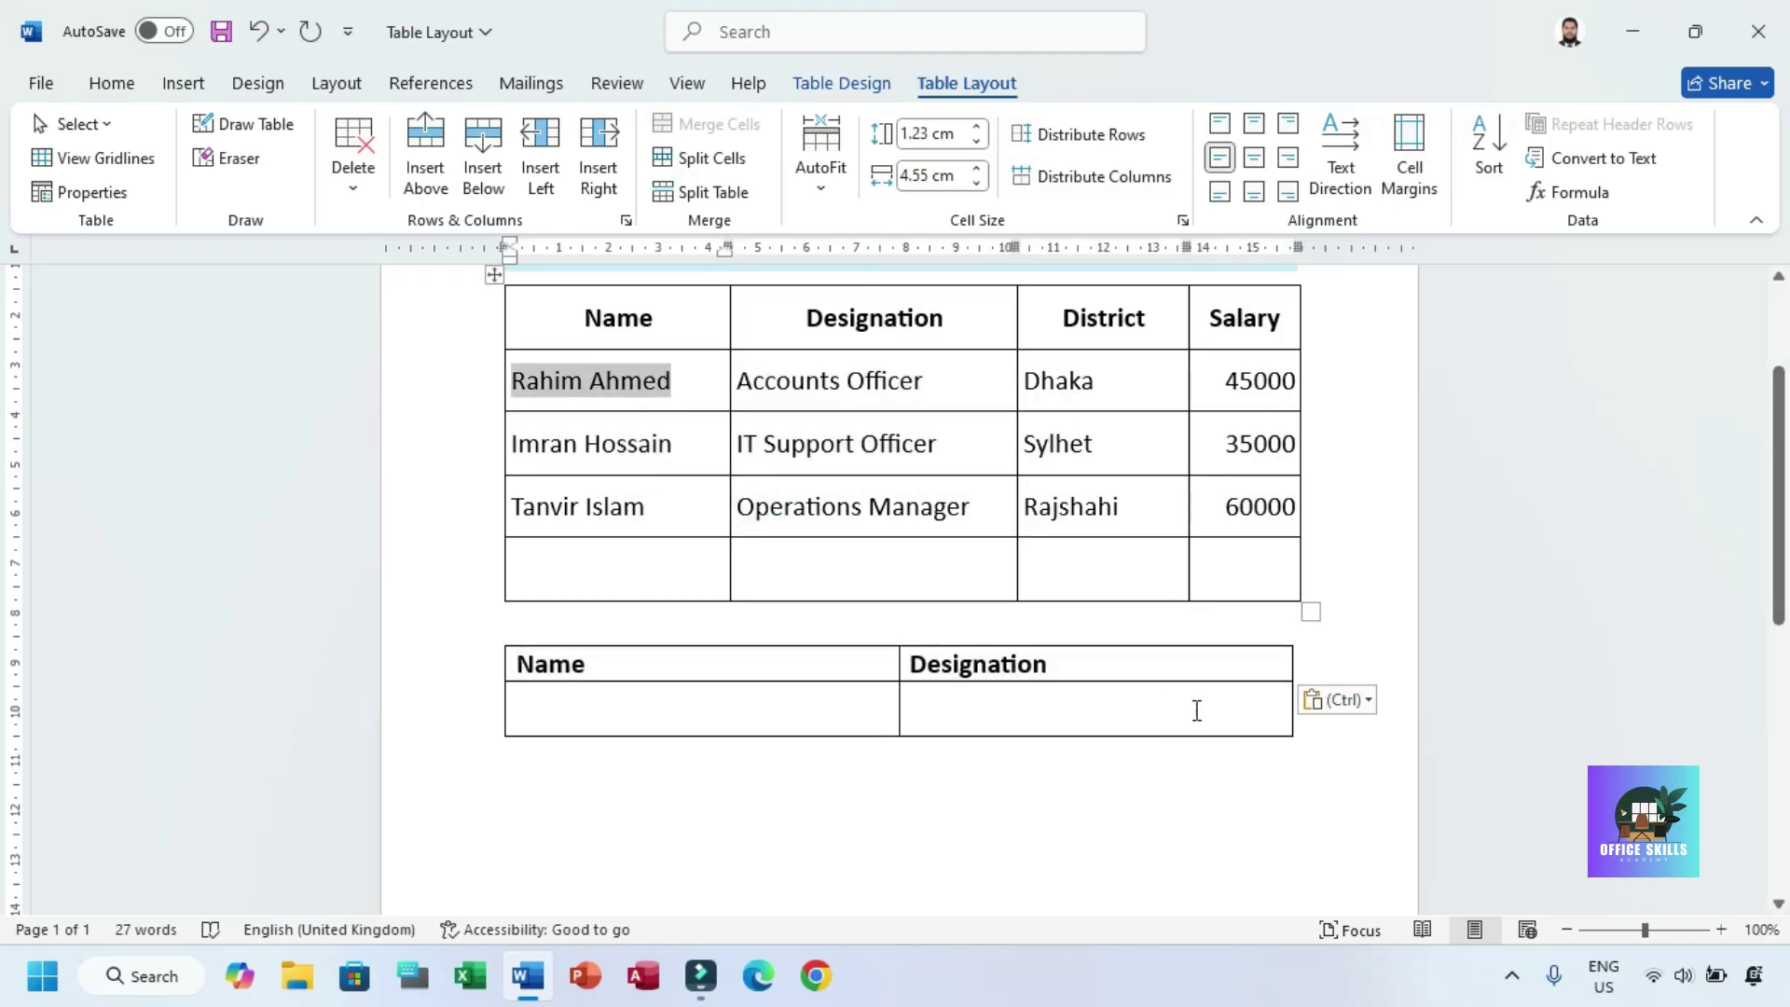
left_click(1198, 707)
key("Tab")
left_click_drag(953, 452, 690, 401)
key("ctrl+c")
left_click(656, 705)
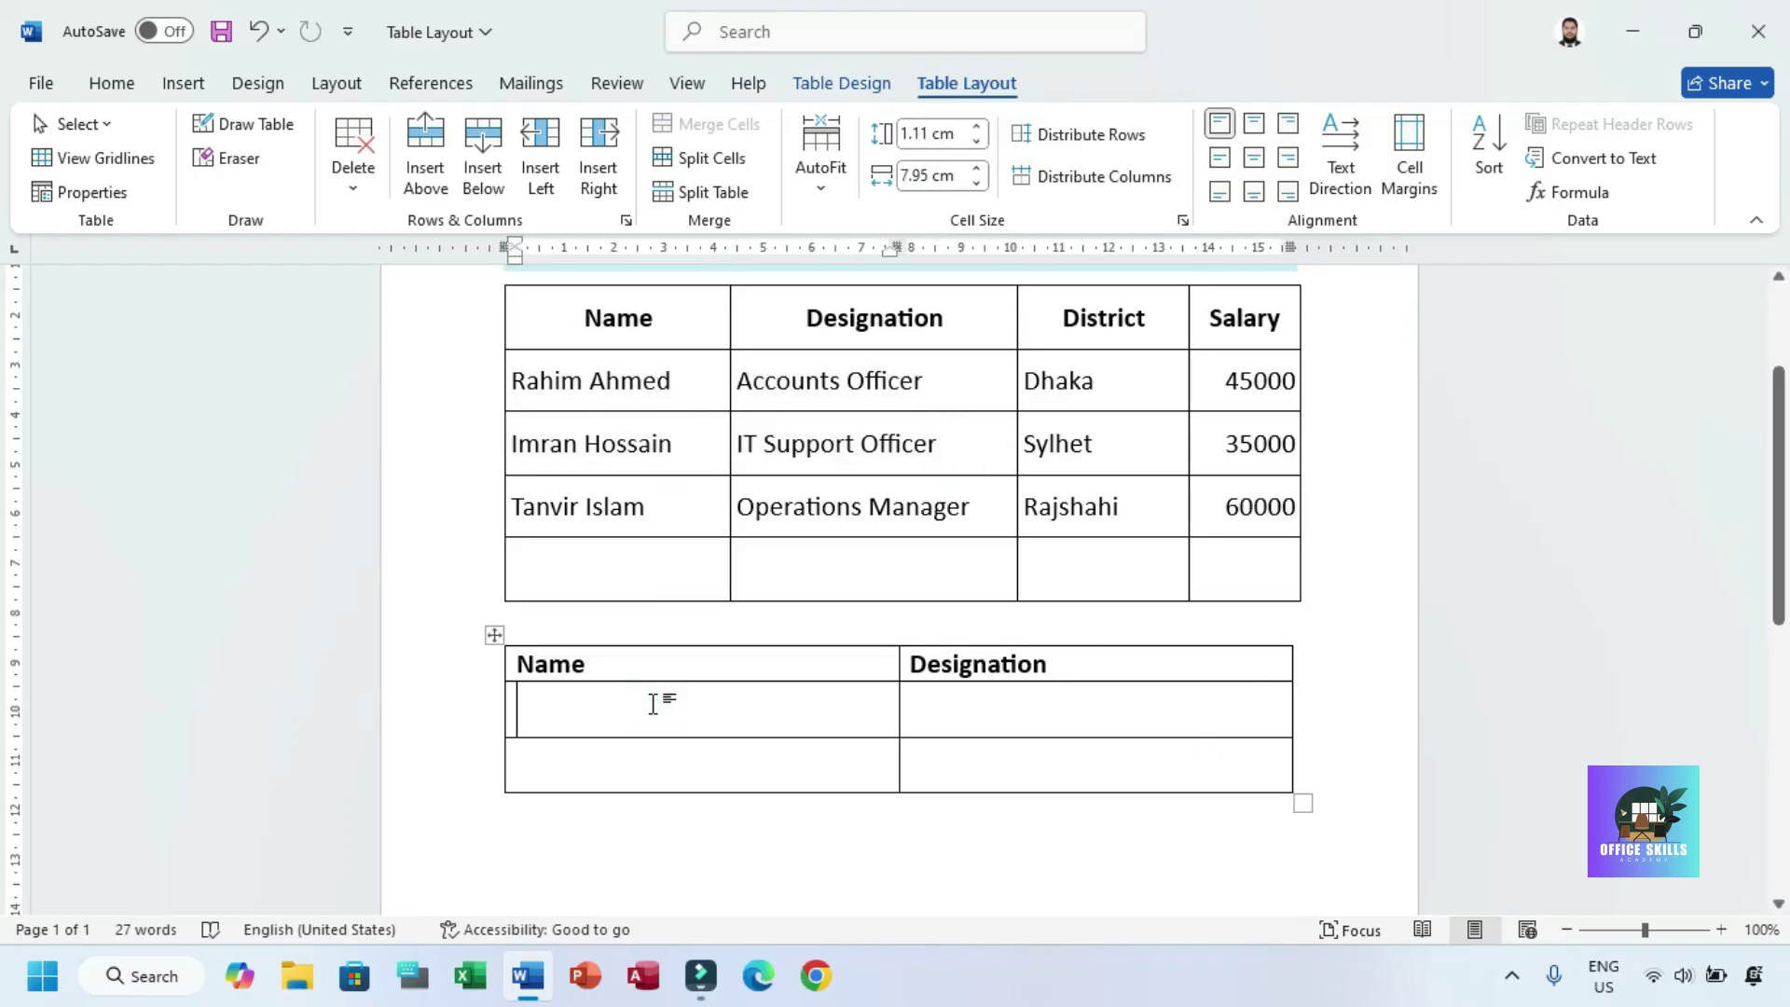
key("ctrl+v")
left_click(971, 695)
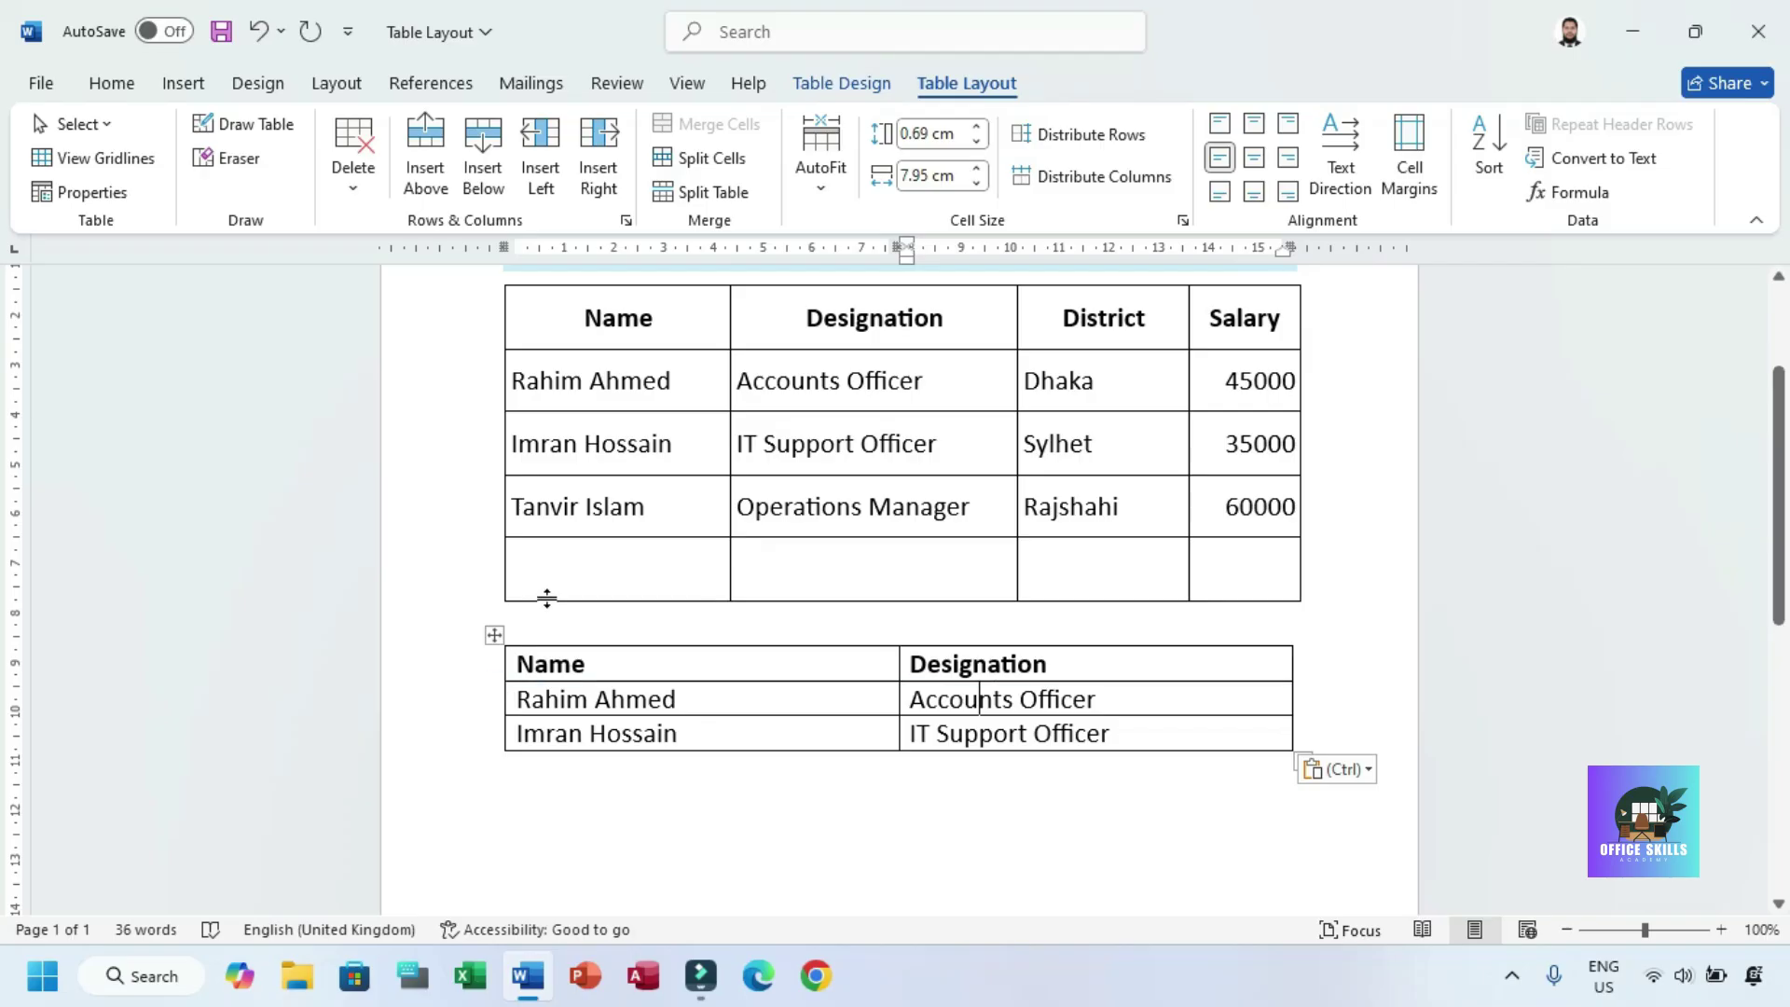
- Rotate the Name heading in the new table so its text reads vertically from bottom to top
left_click(602, 657)
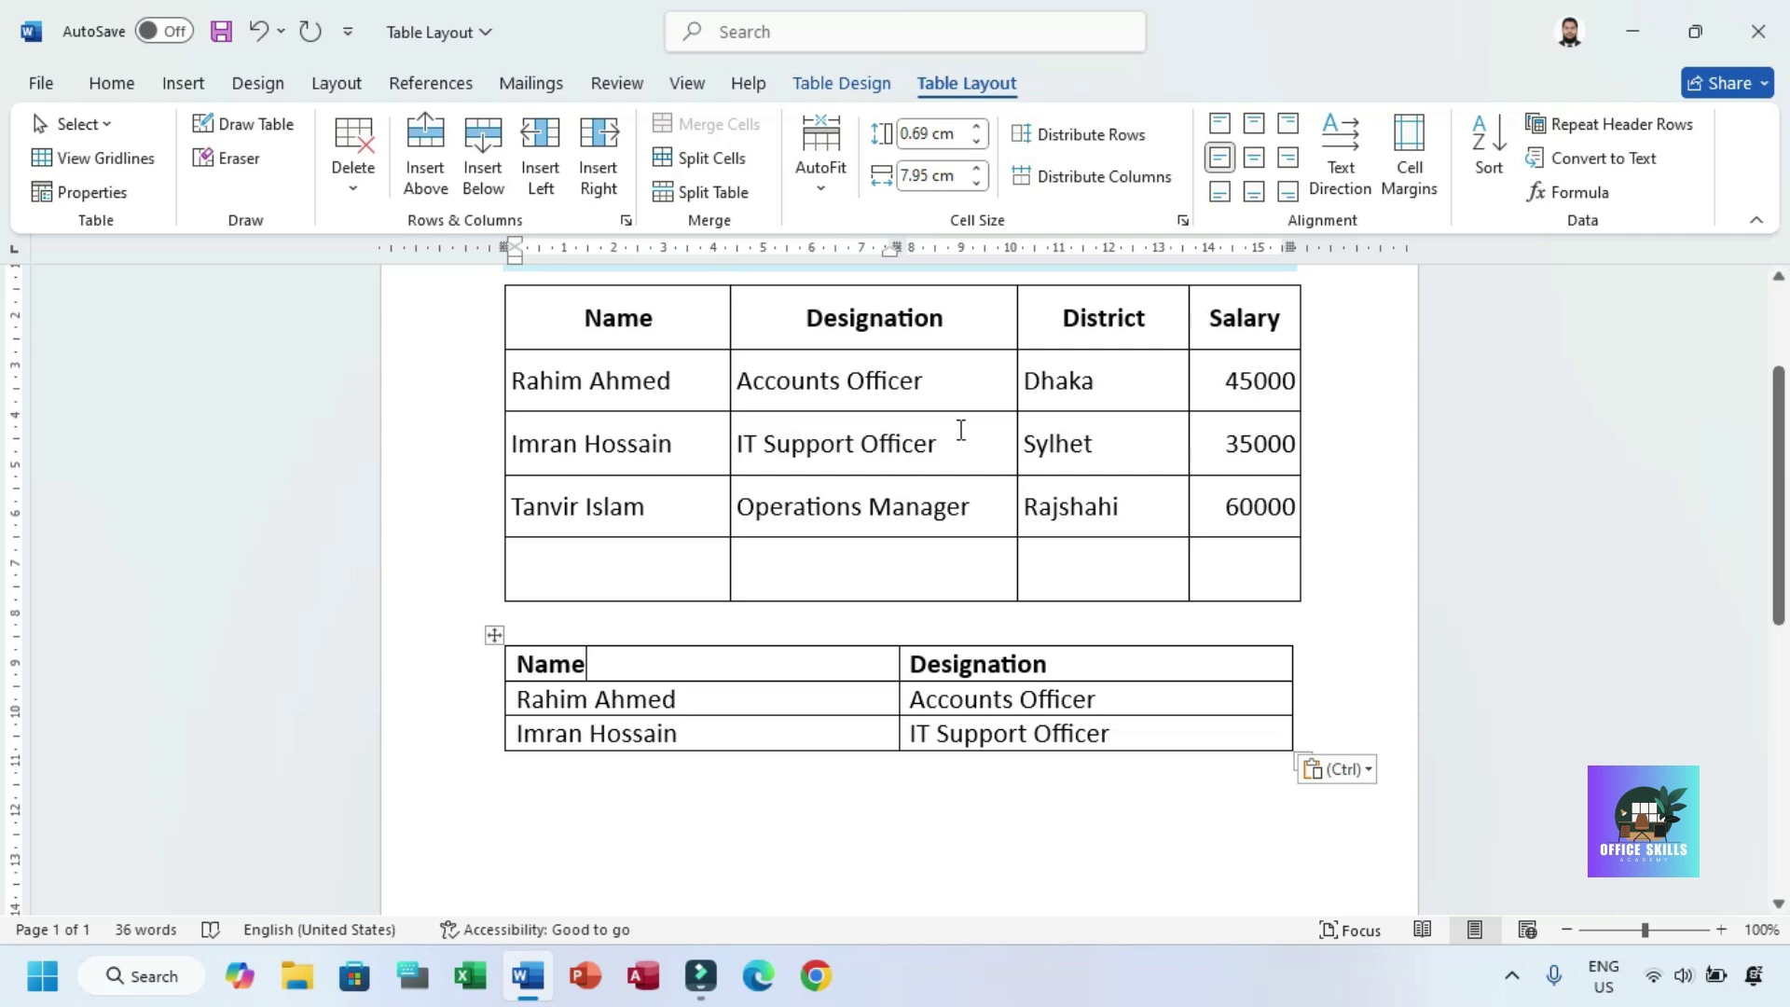
left_click(1340, 154)
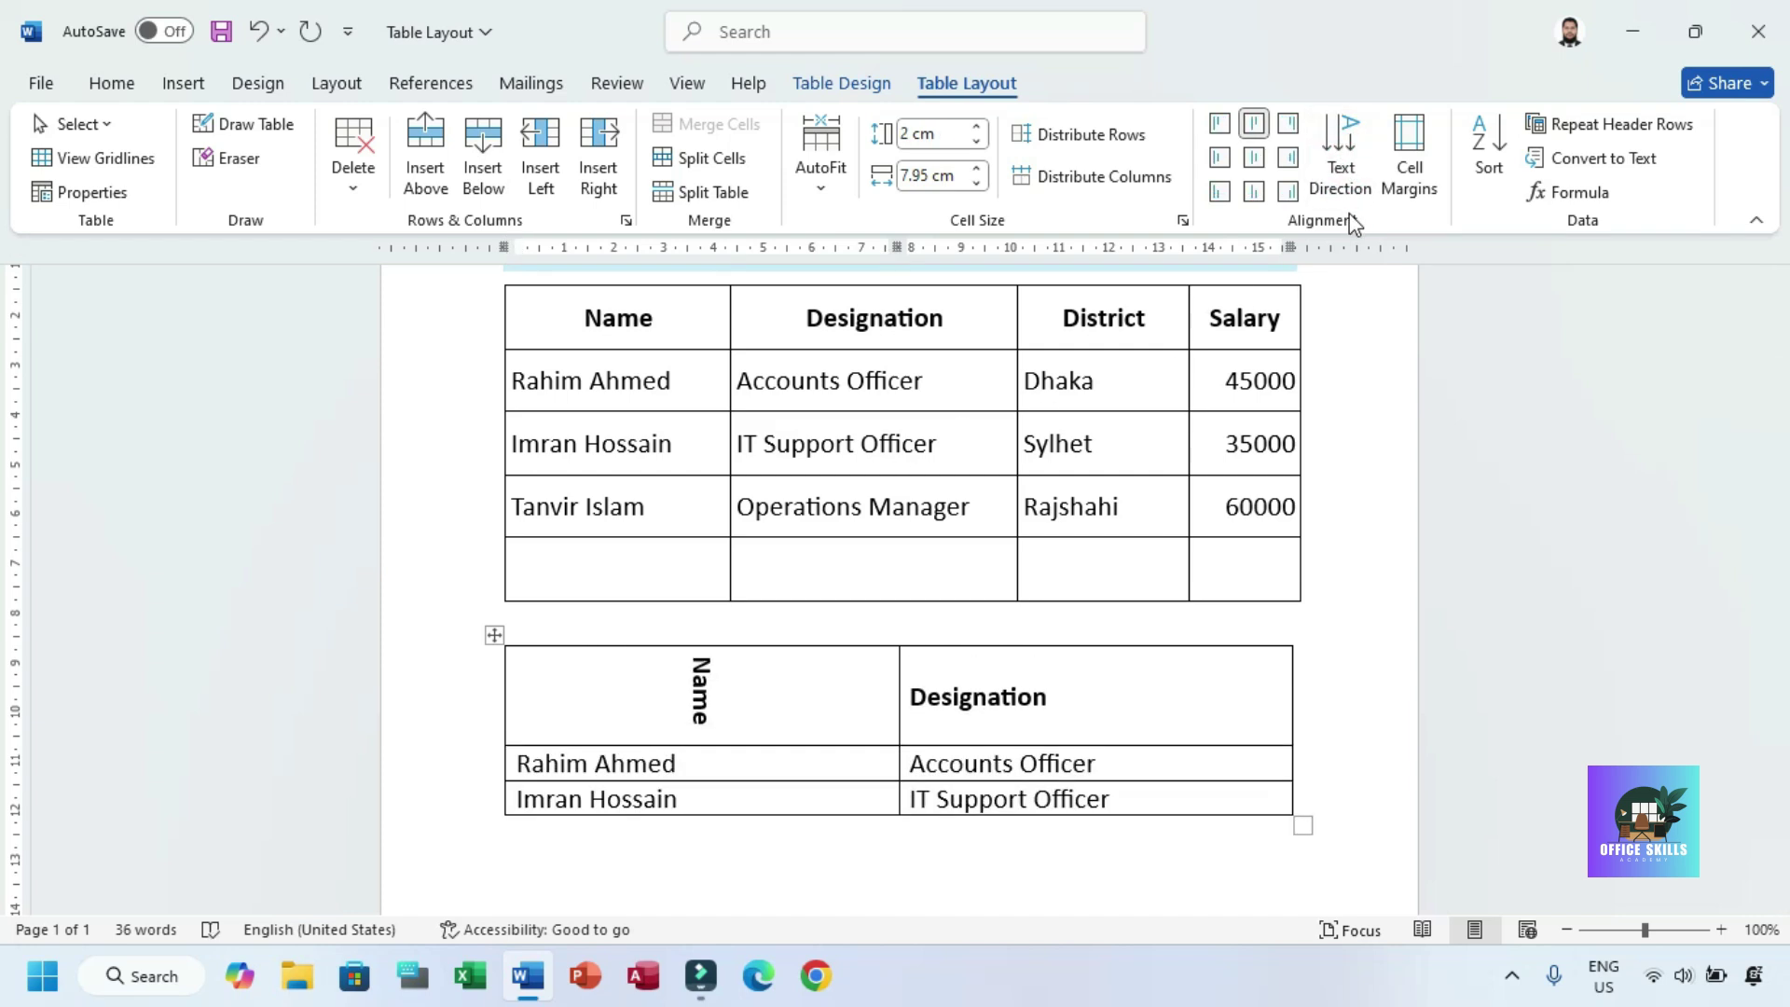
left_click(1341, 166)
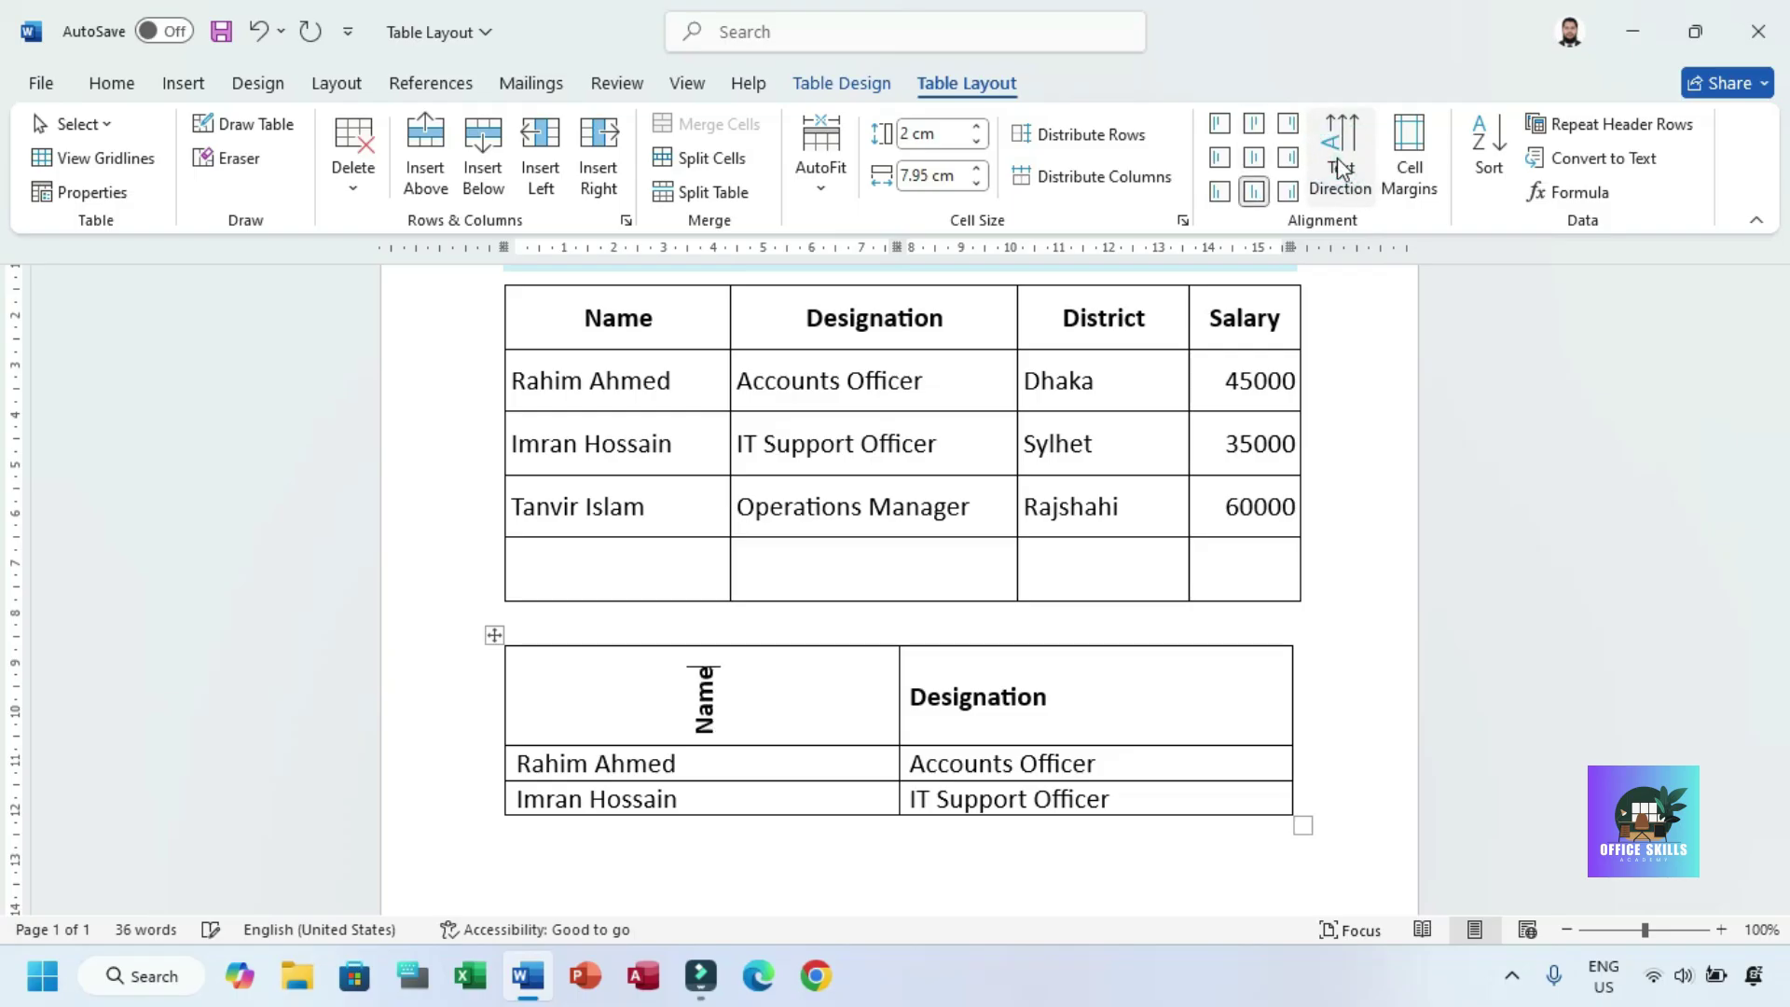
- Cycle the Designation heading through the text directions, finishing with vertical text reading from bottom to top
left_click(1002, 716)
left_click(1342, 164)
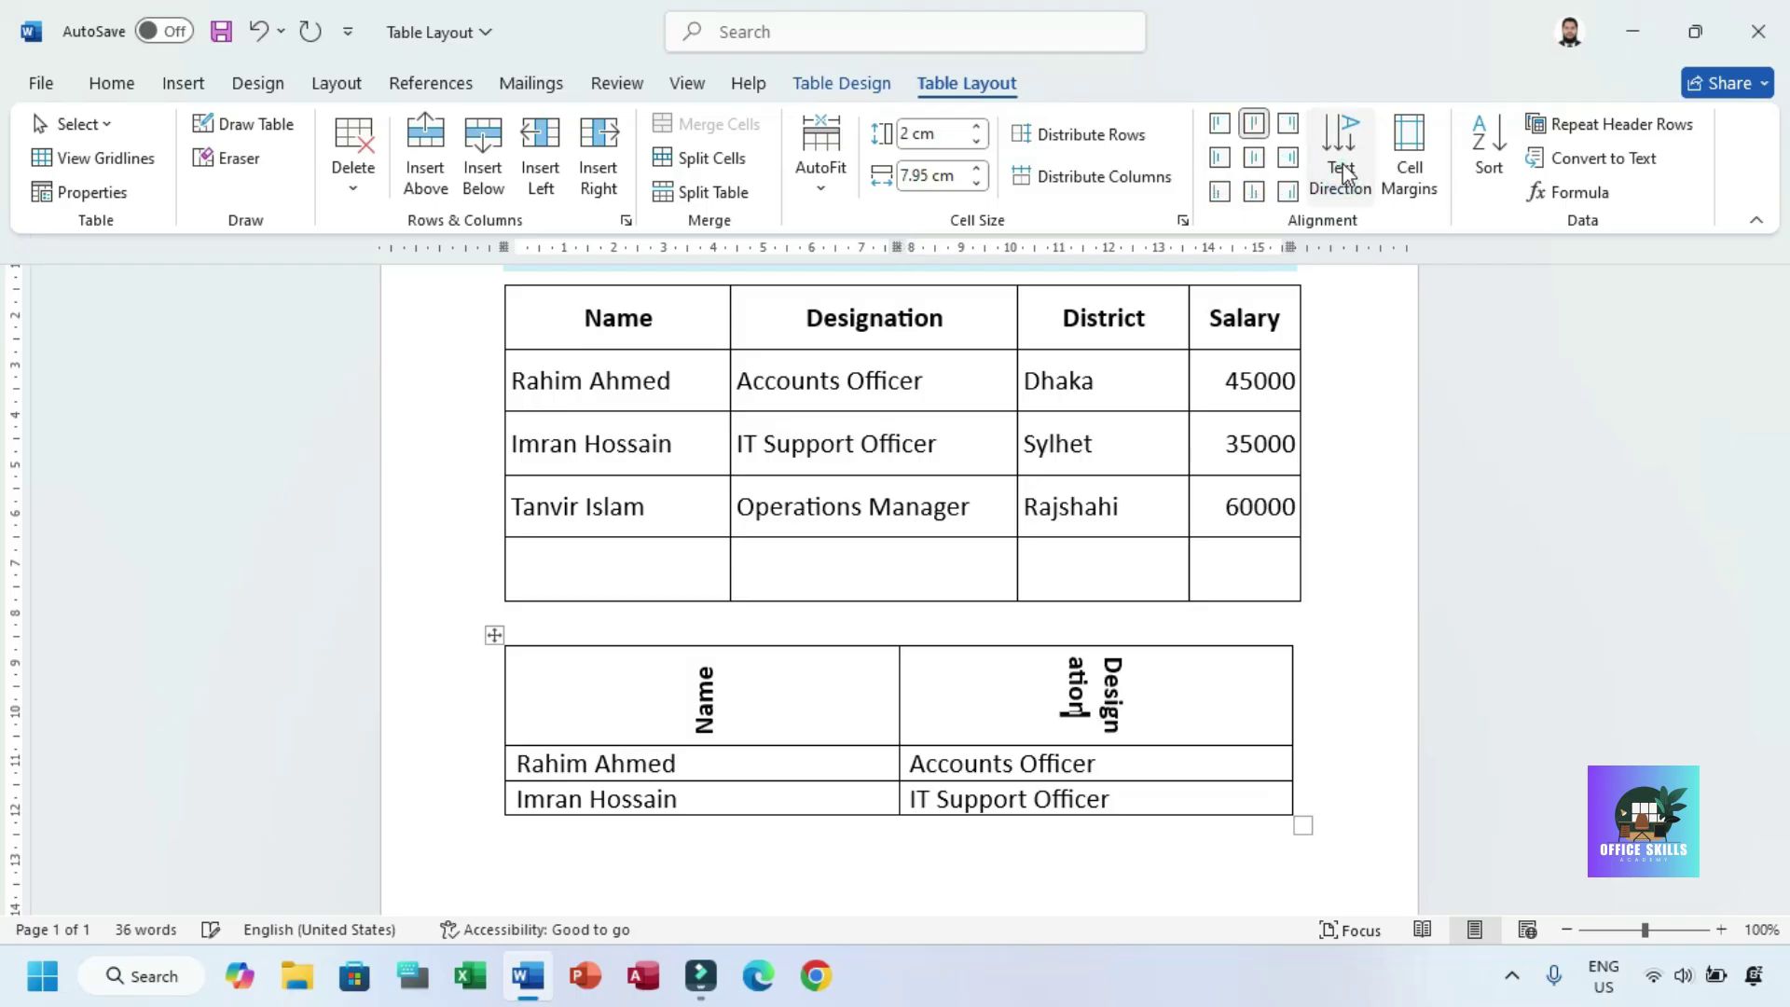
left_click(1342, 164)
left_click(1342, 164)
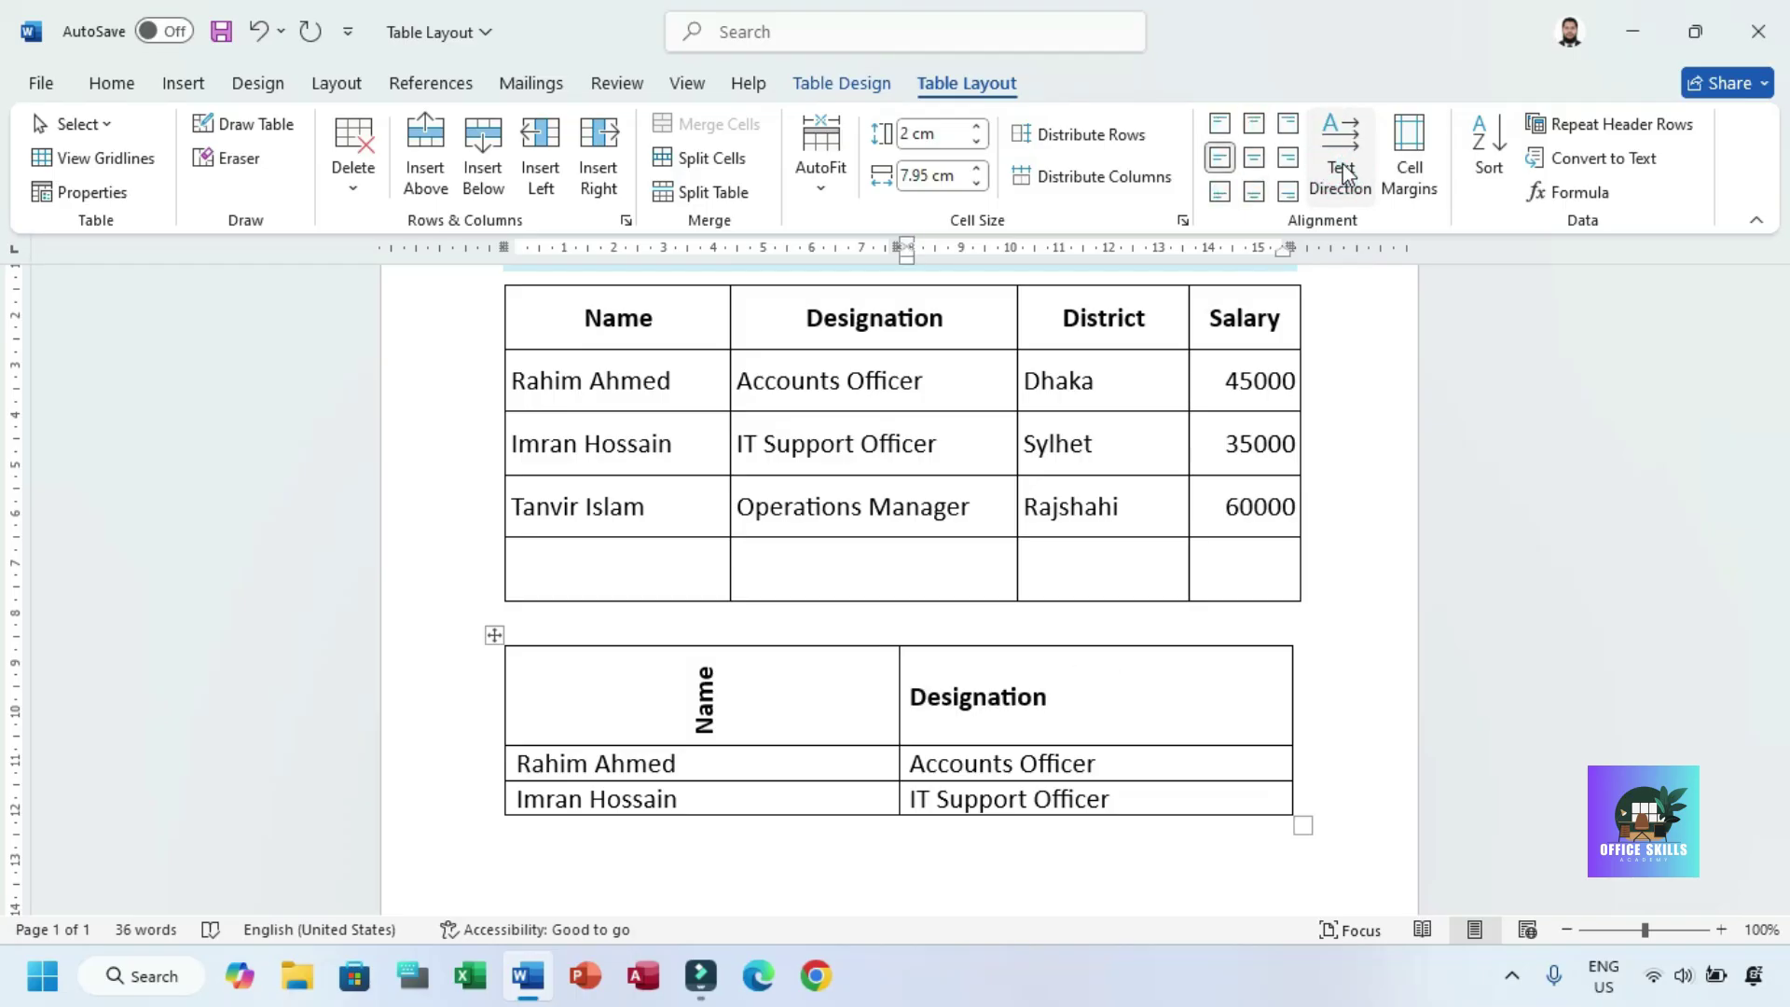
left_click(1344, 170)
left_click(1343, 170)
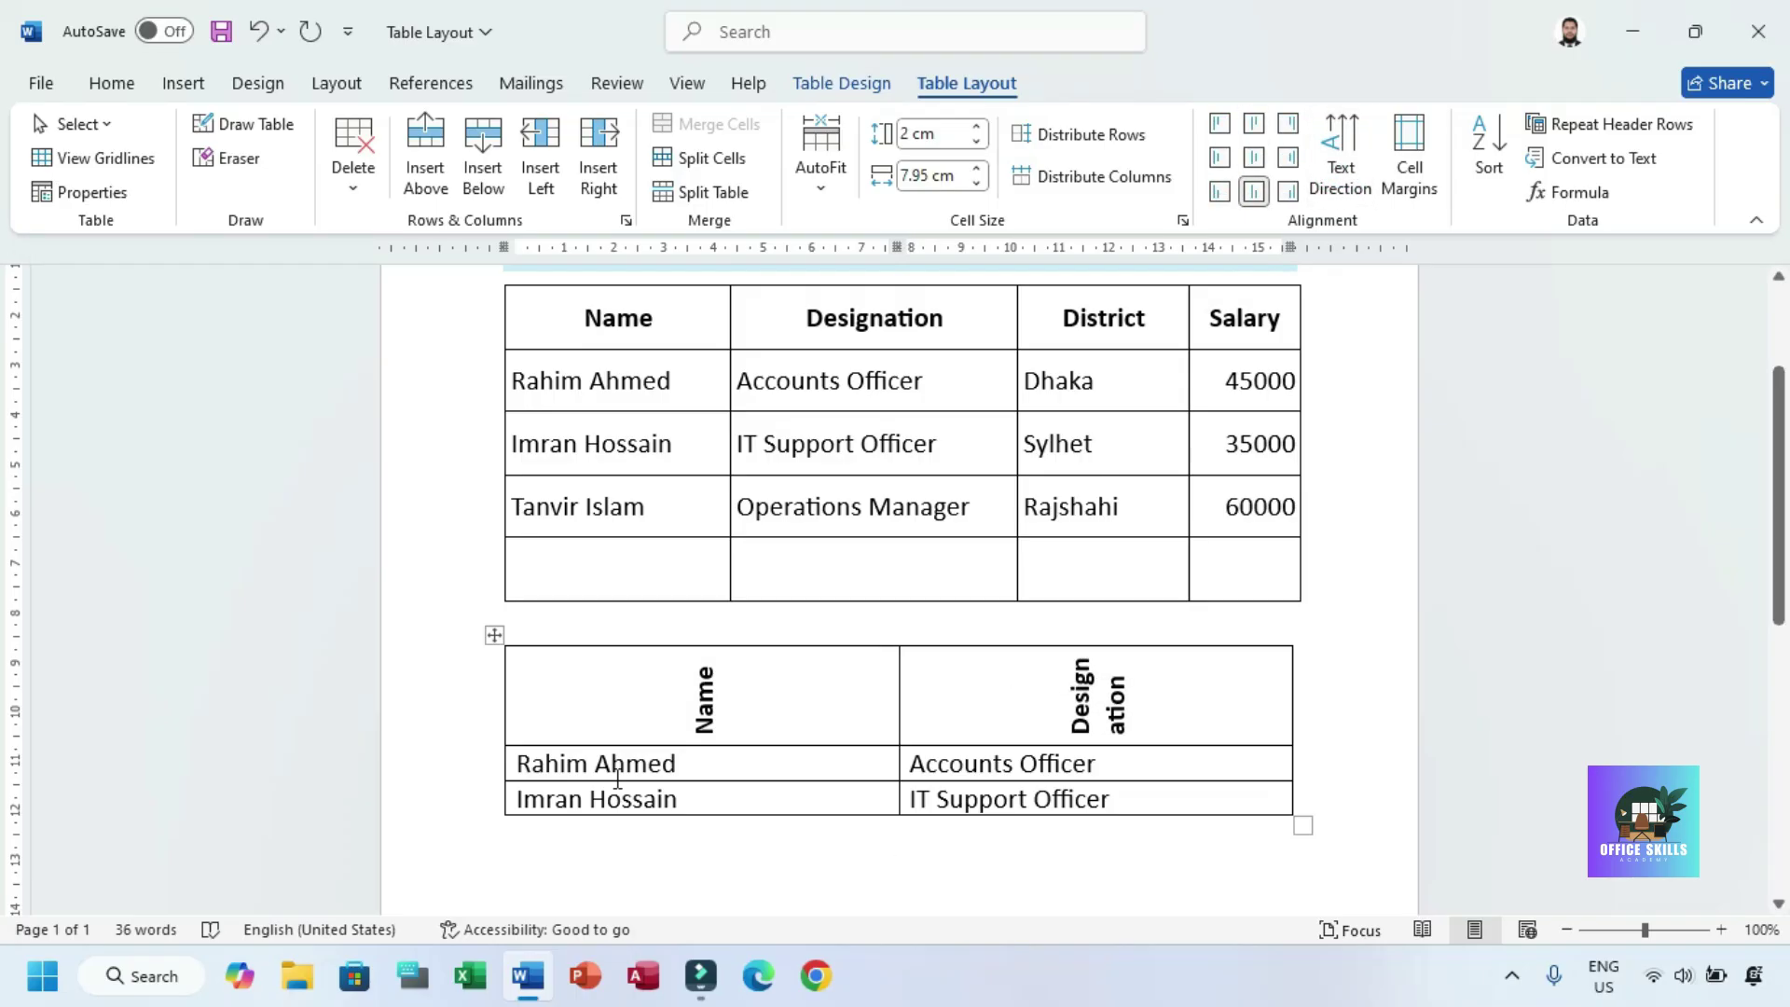
- Increase the second table's header row height to about 3.33 cm so the rotated Designation heading fits on one line
scroll(1188, 560, "down", 4)
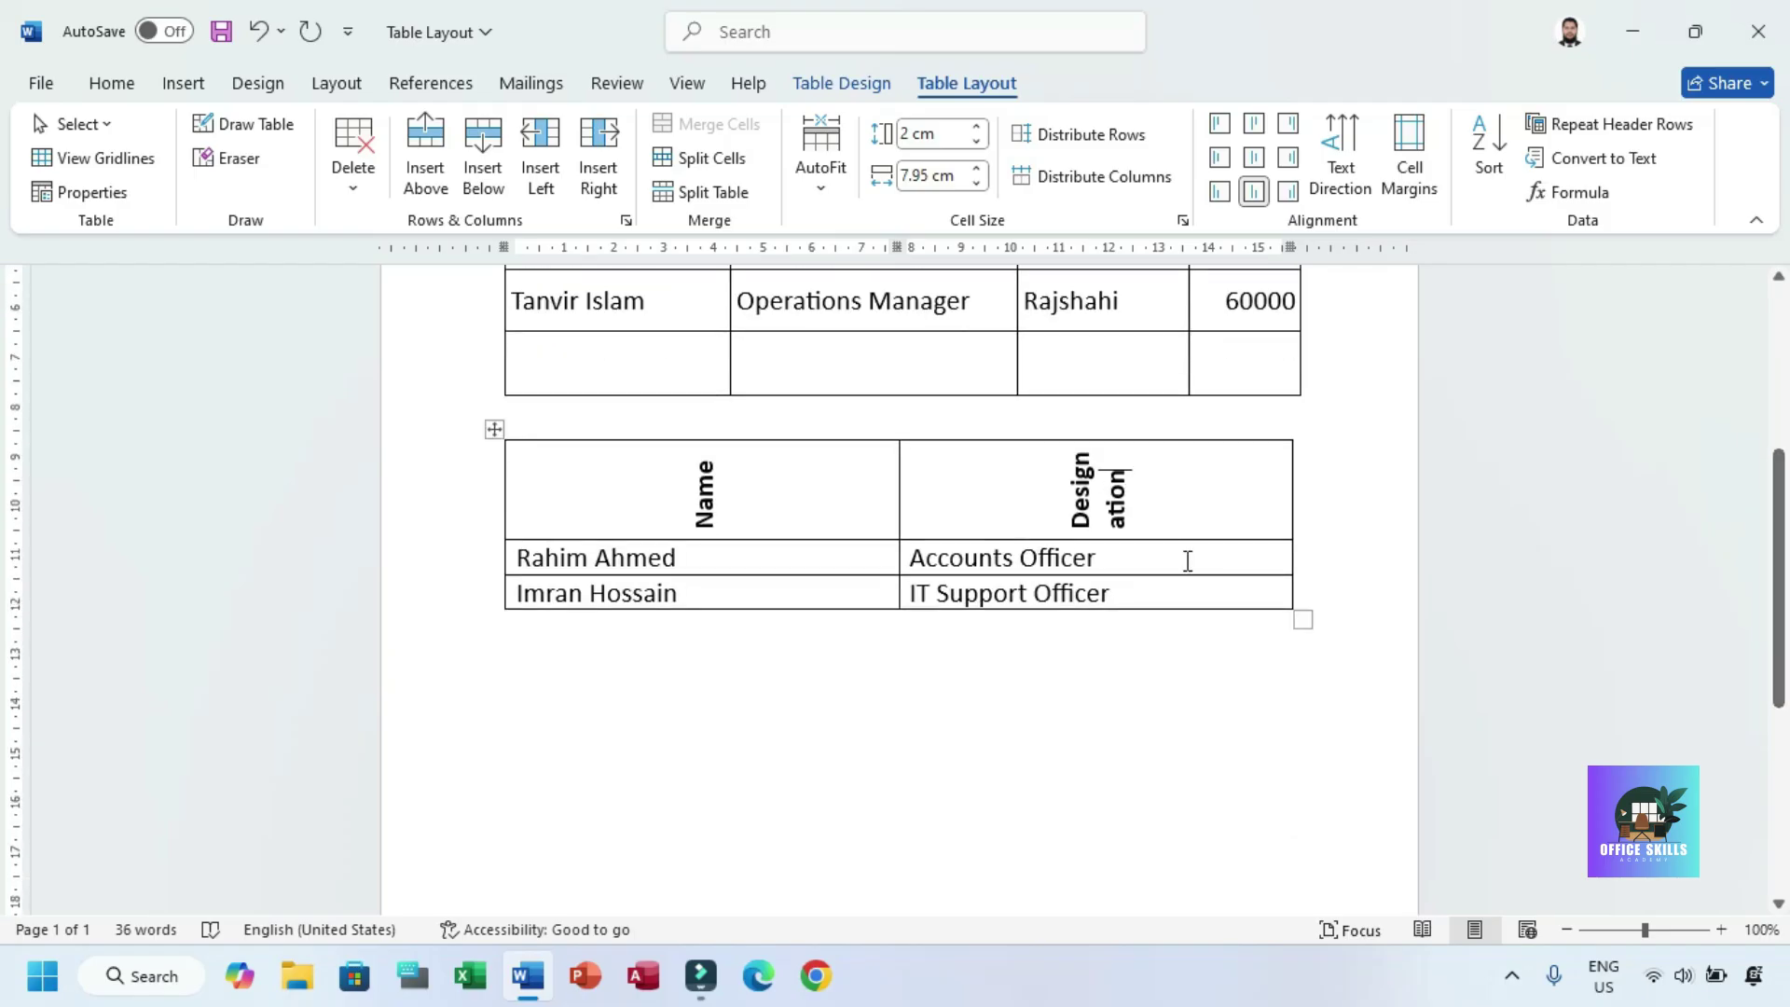
left_click(889, 536)
left_click_drag(889, 542, 876, 647)
left_click_drag(885, 612, 885, 606)
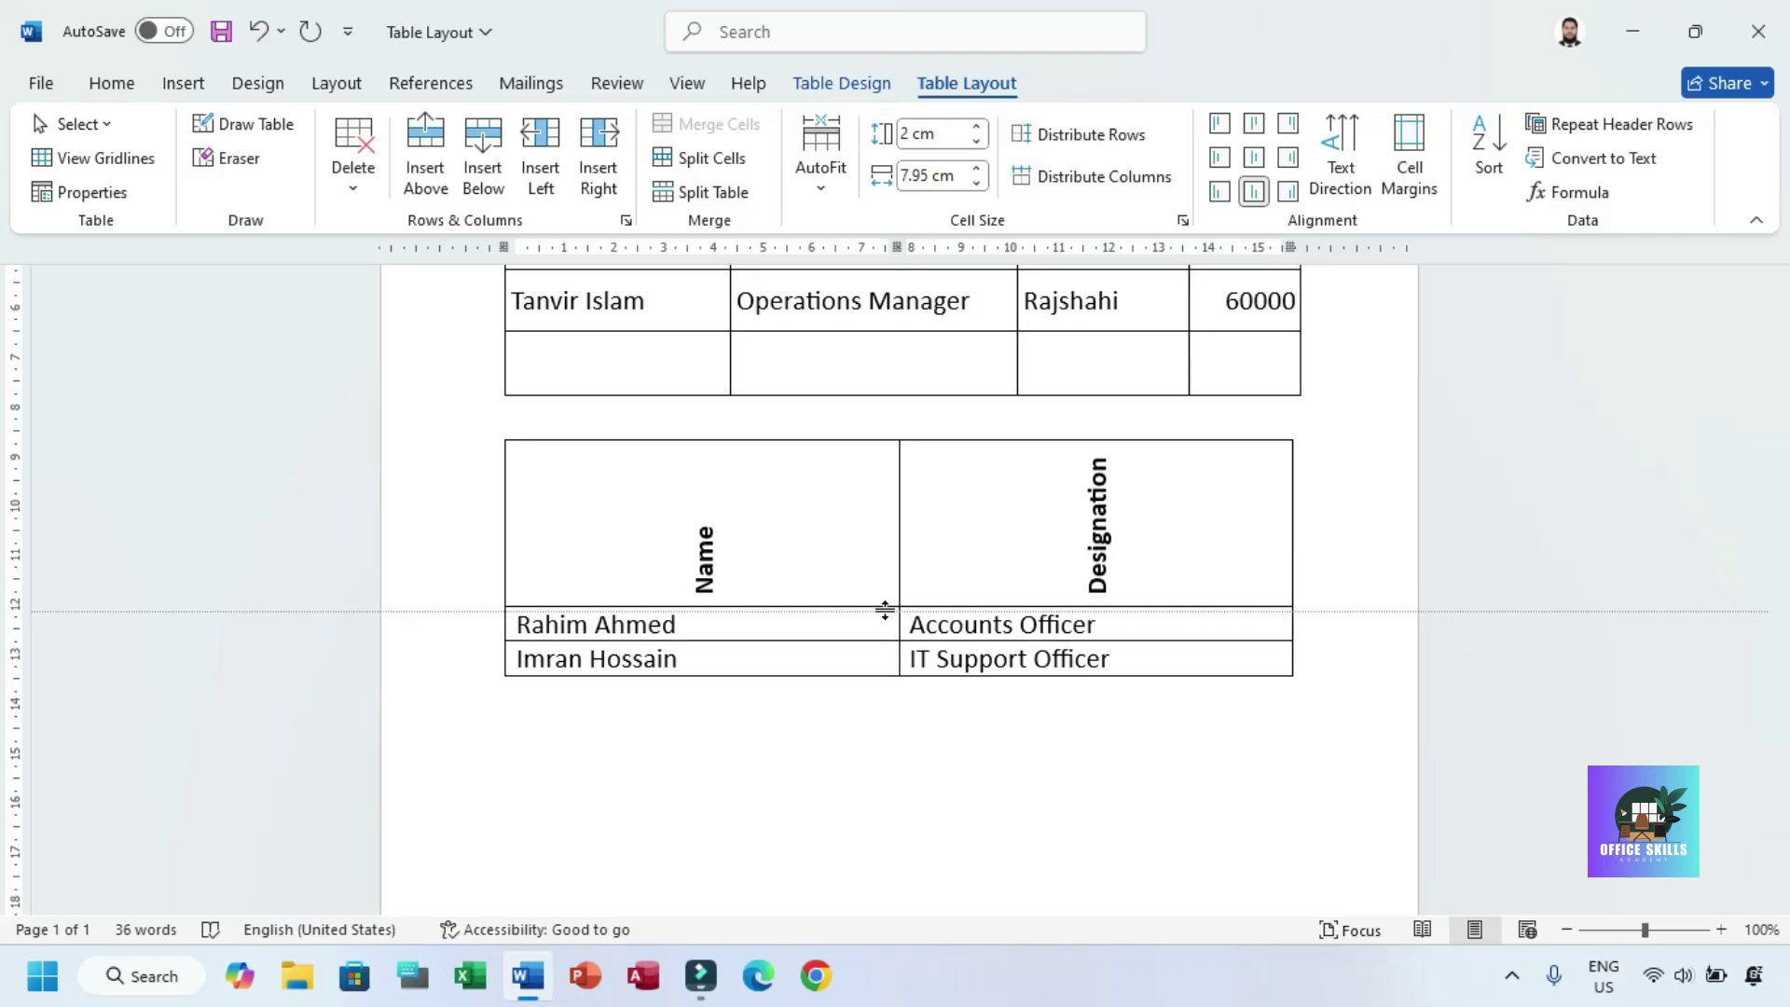
- Rotate the text of all cells in the second table to read vertically from bottom to top
left_click_drag(1135, 652, 662, 521)
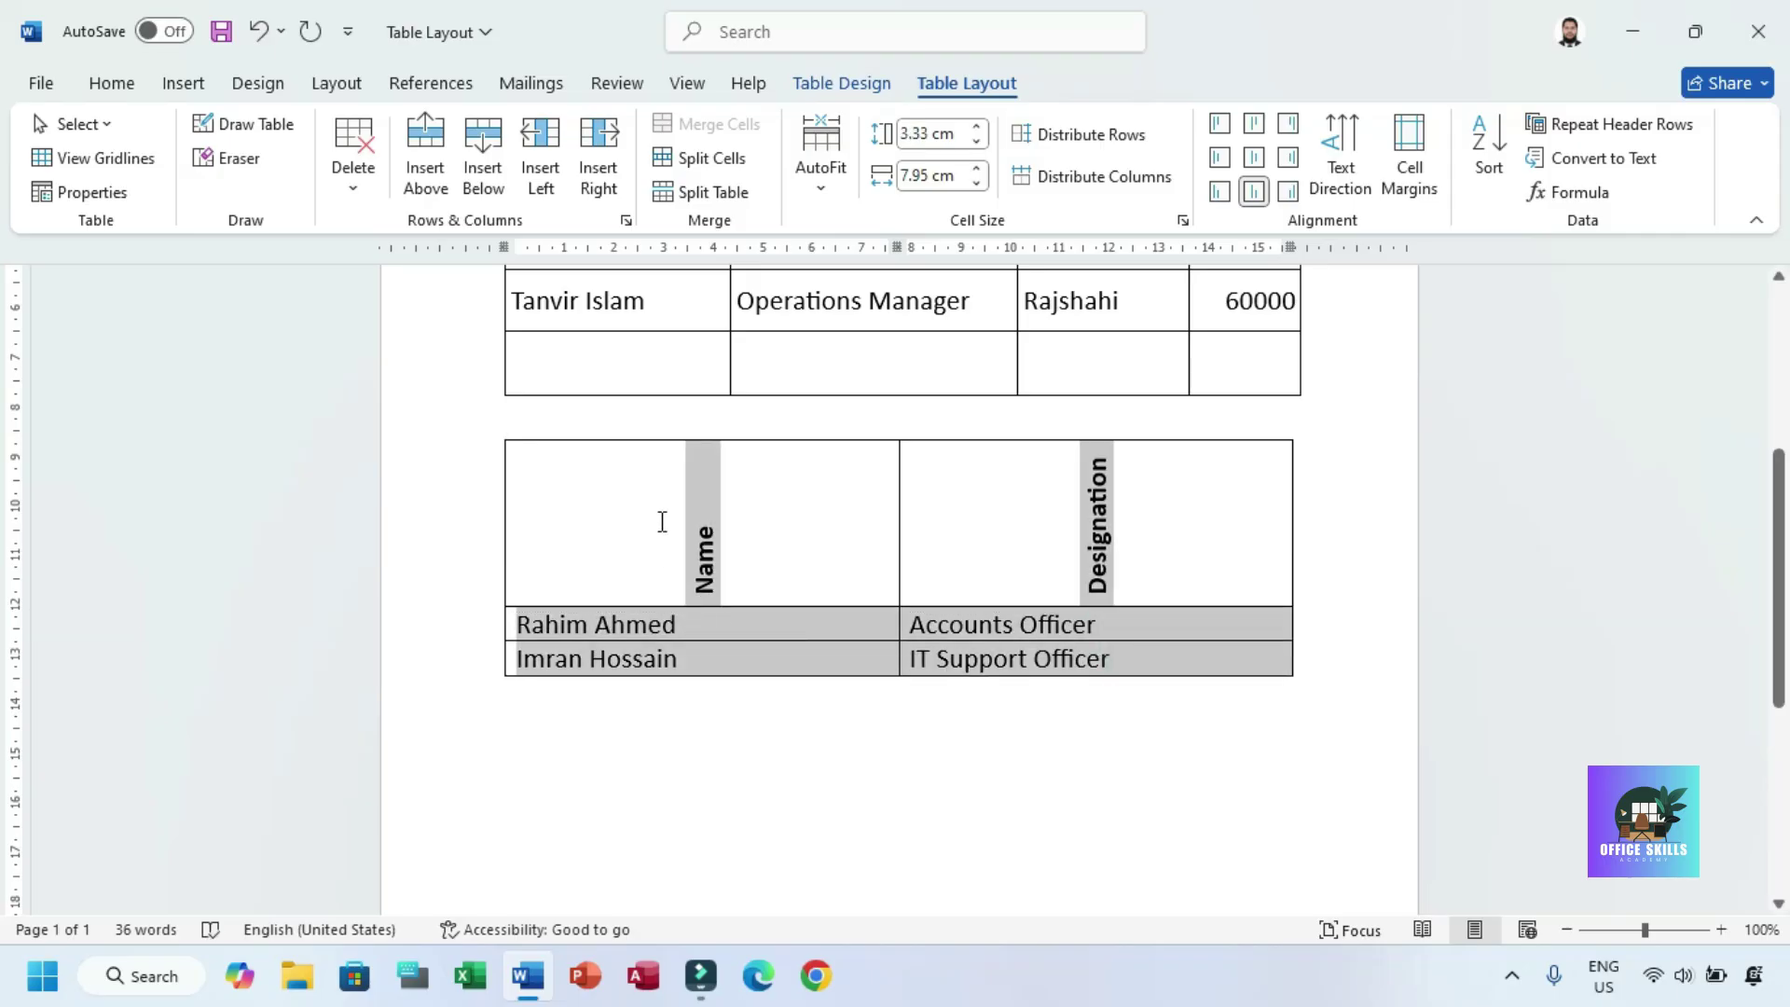
left_click(1343, 157)
left_click(1345, 165)
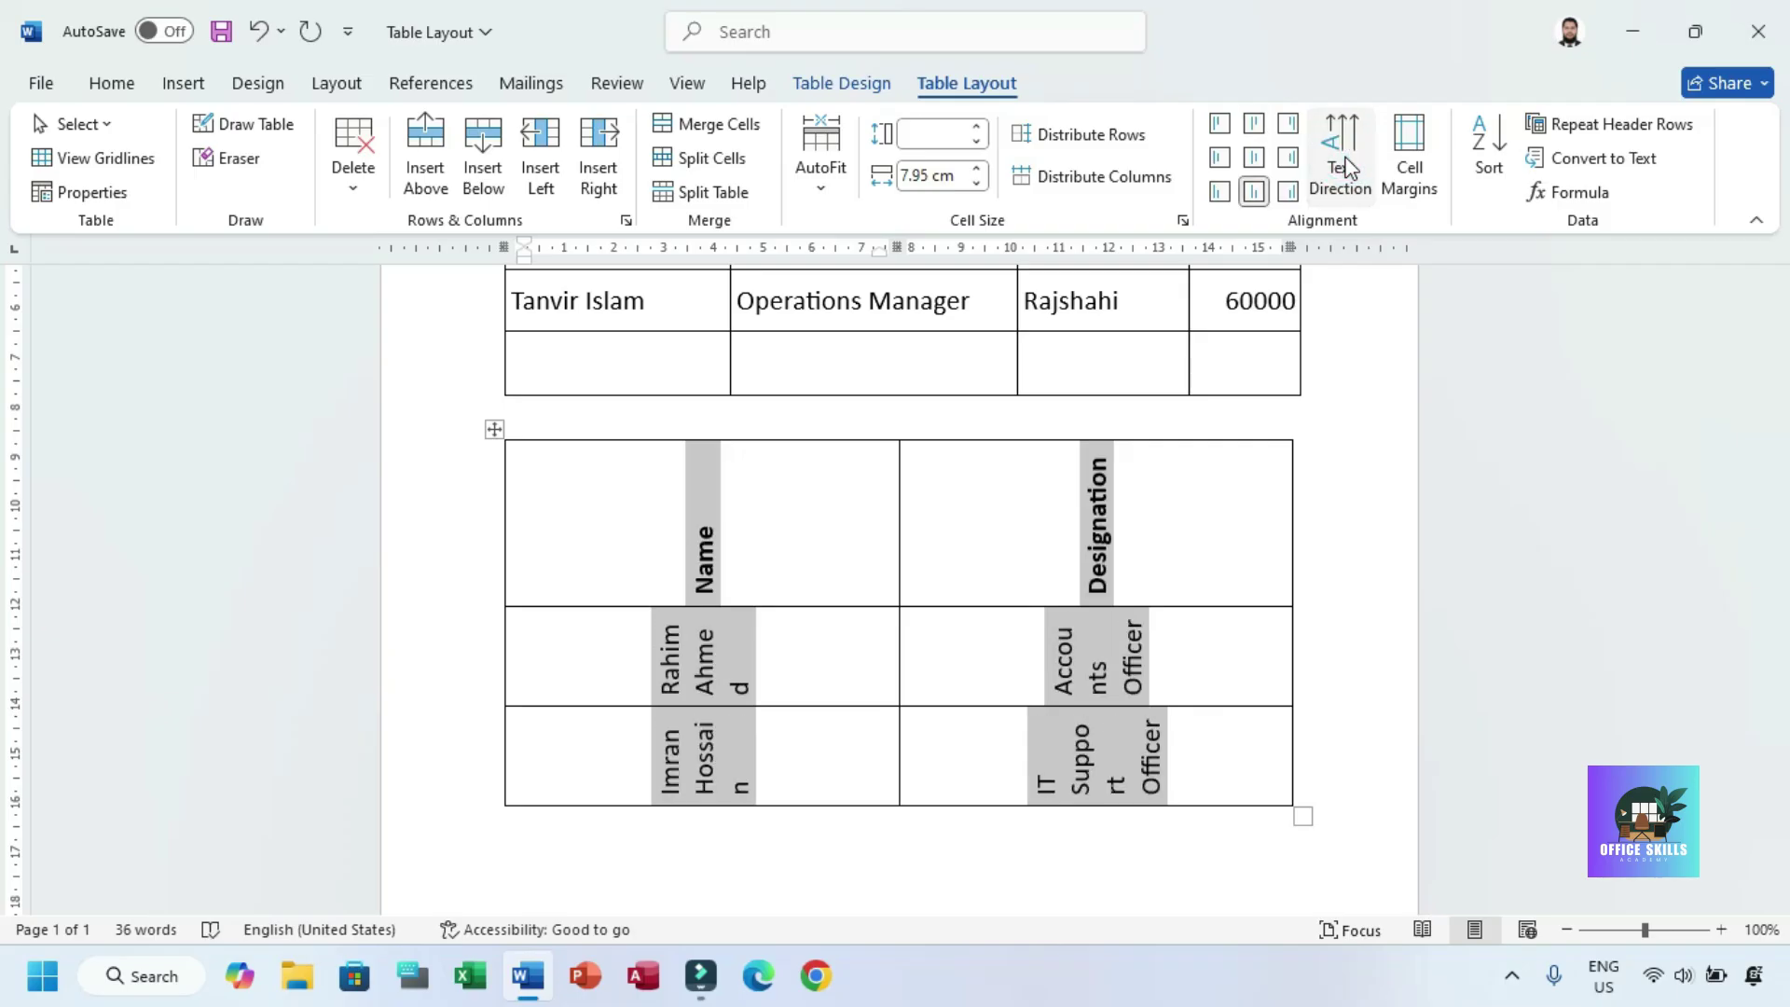
- Heighten both employee rows of the second table until the rotated text fits on one line, making the first about 4.48 cm high
left_click_drag(820, 709, 819, 778)
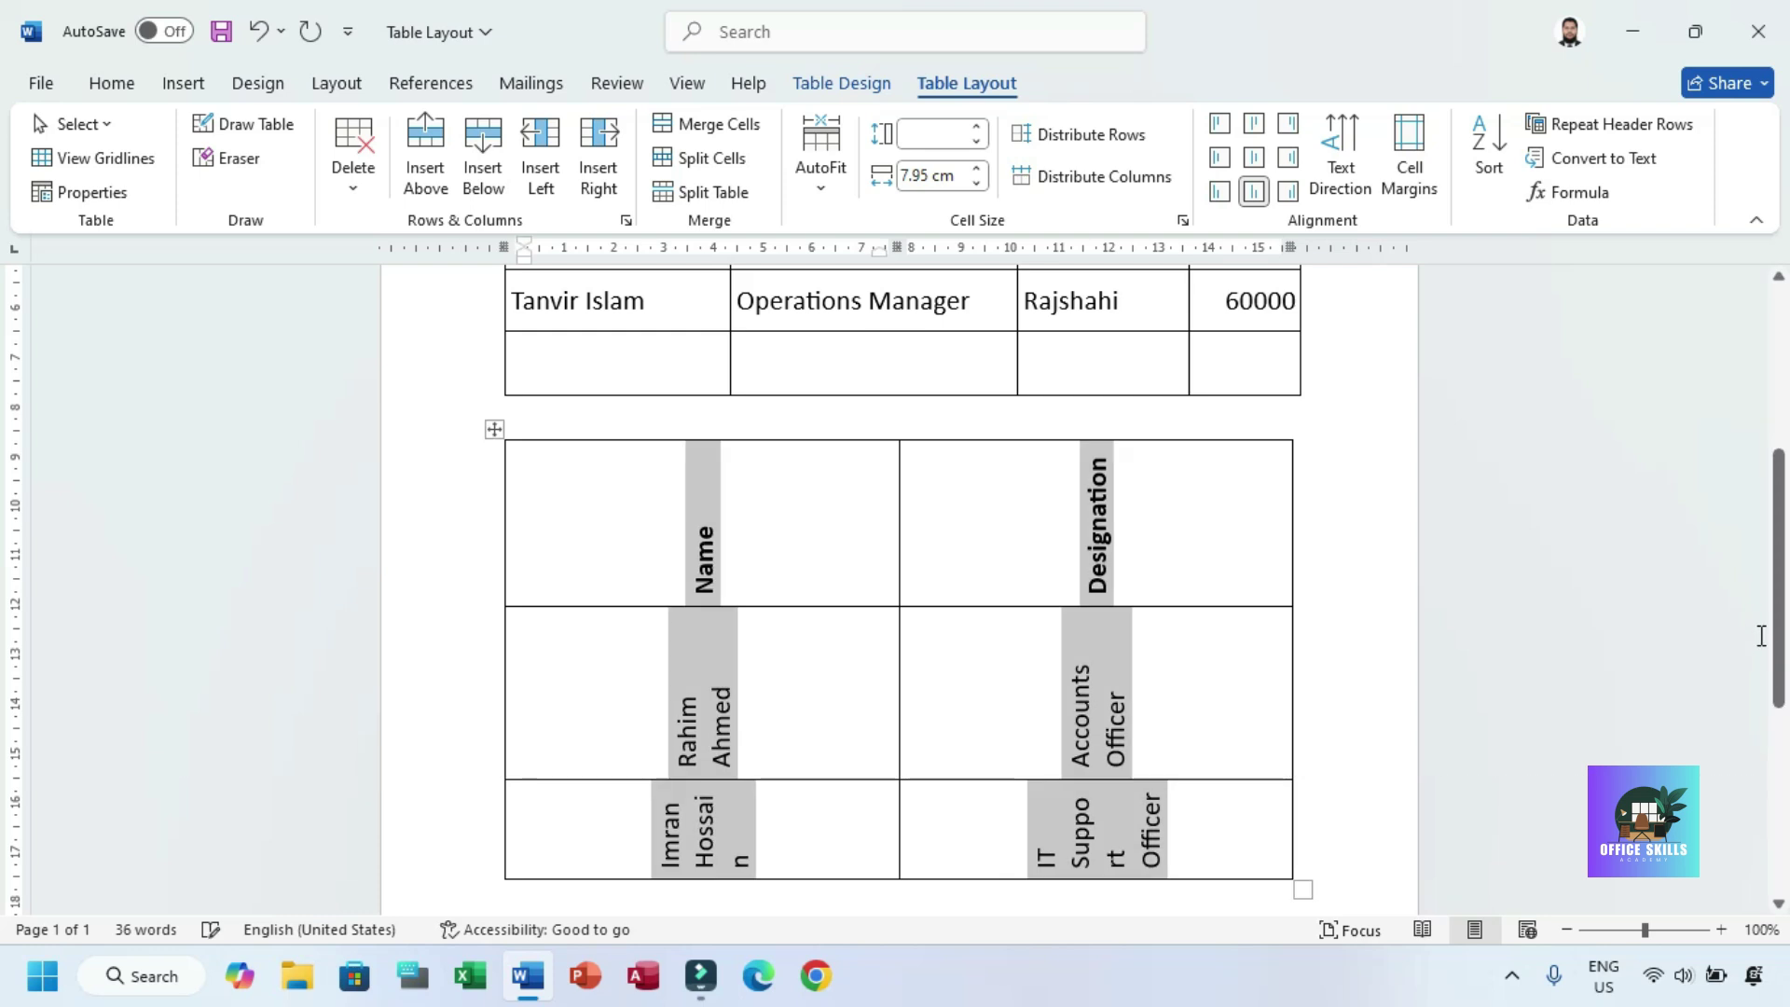
left_click(1240, 643)
left_click_drag(1773, 573, 1777, 662)
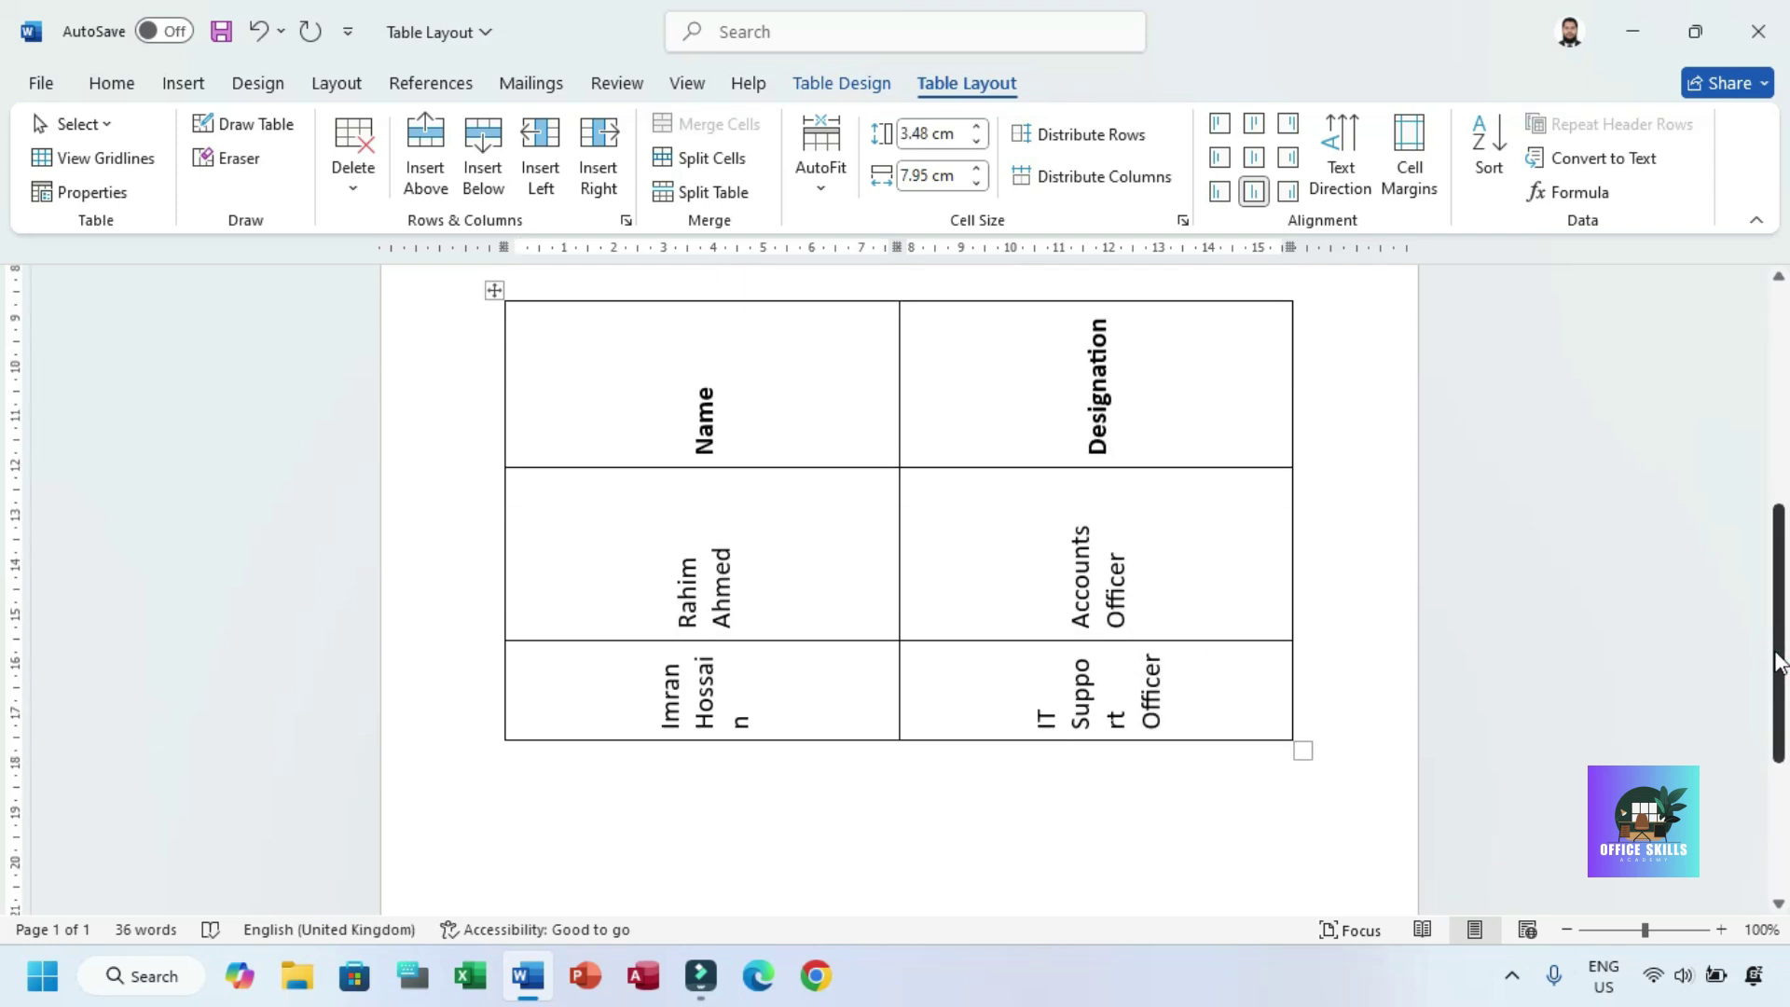
left_click_drag(1134, 737, 1110, 875)
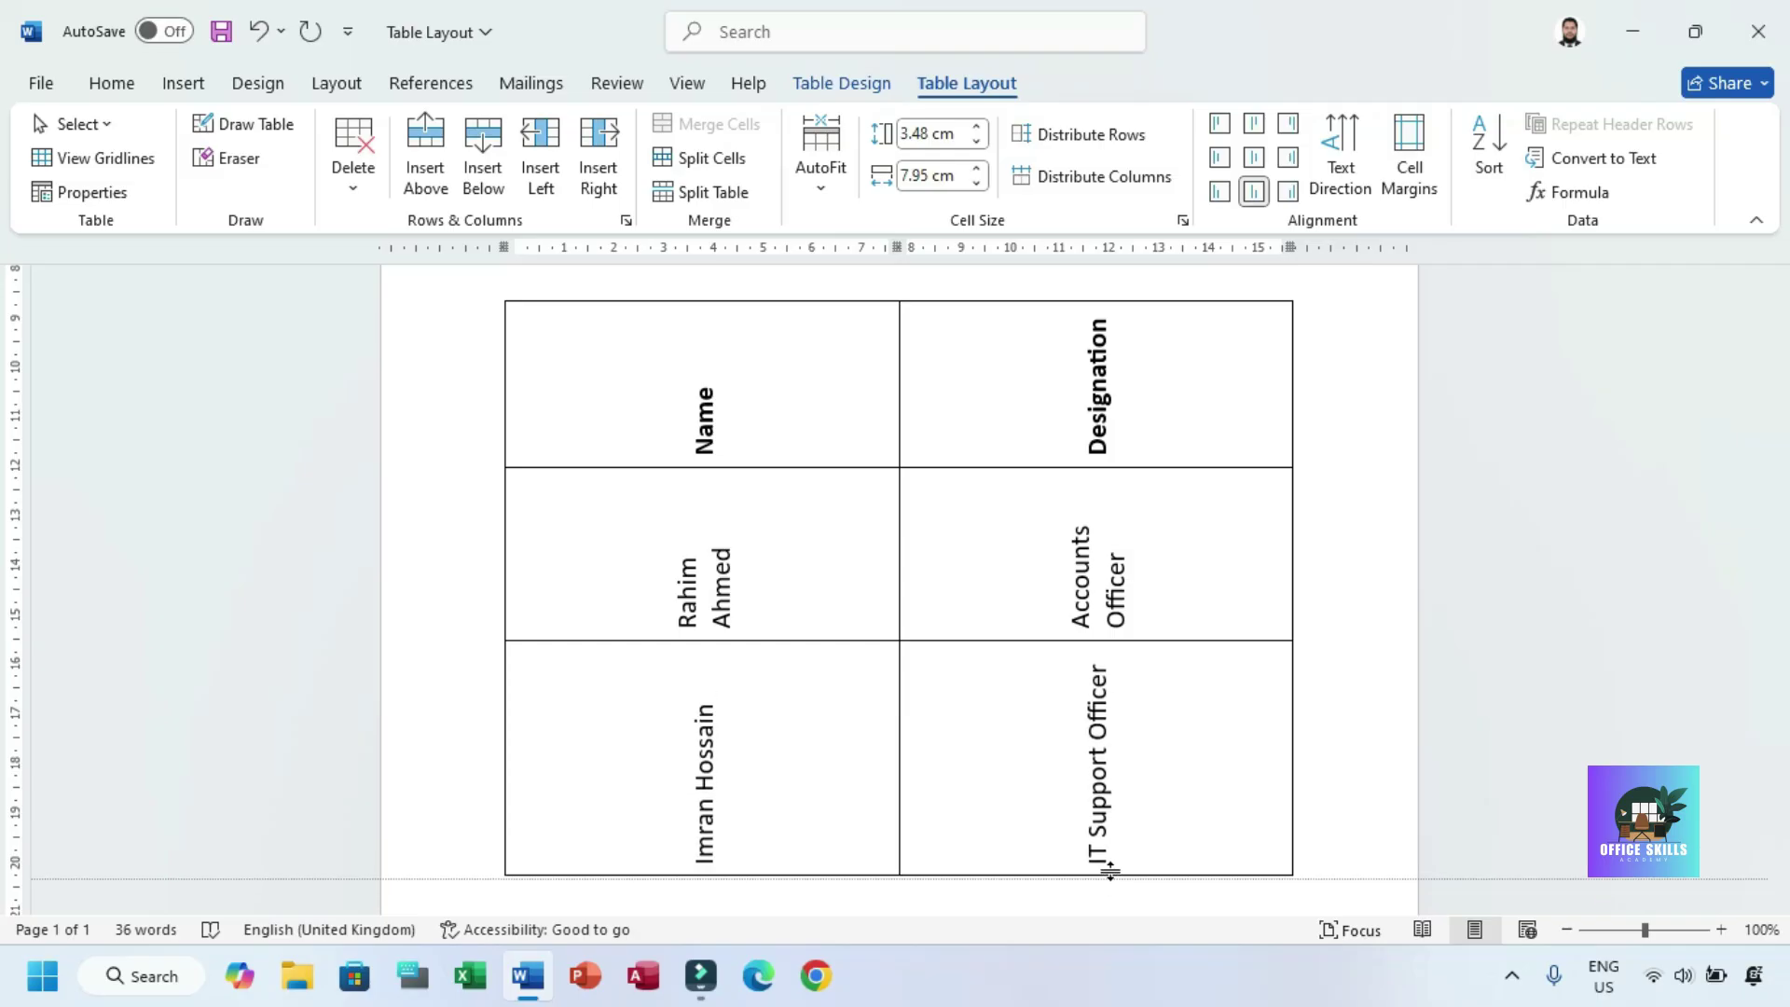
left_click(1045, 642)
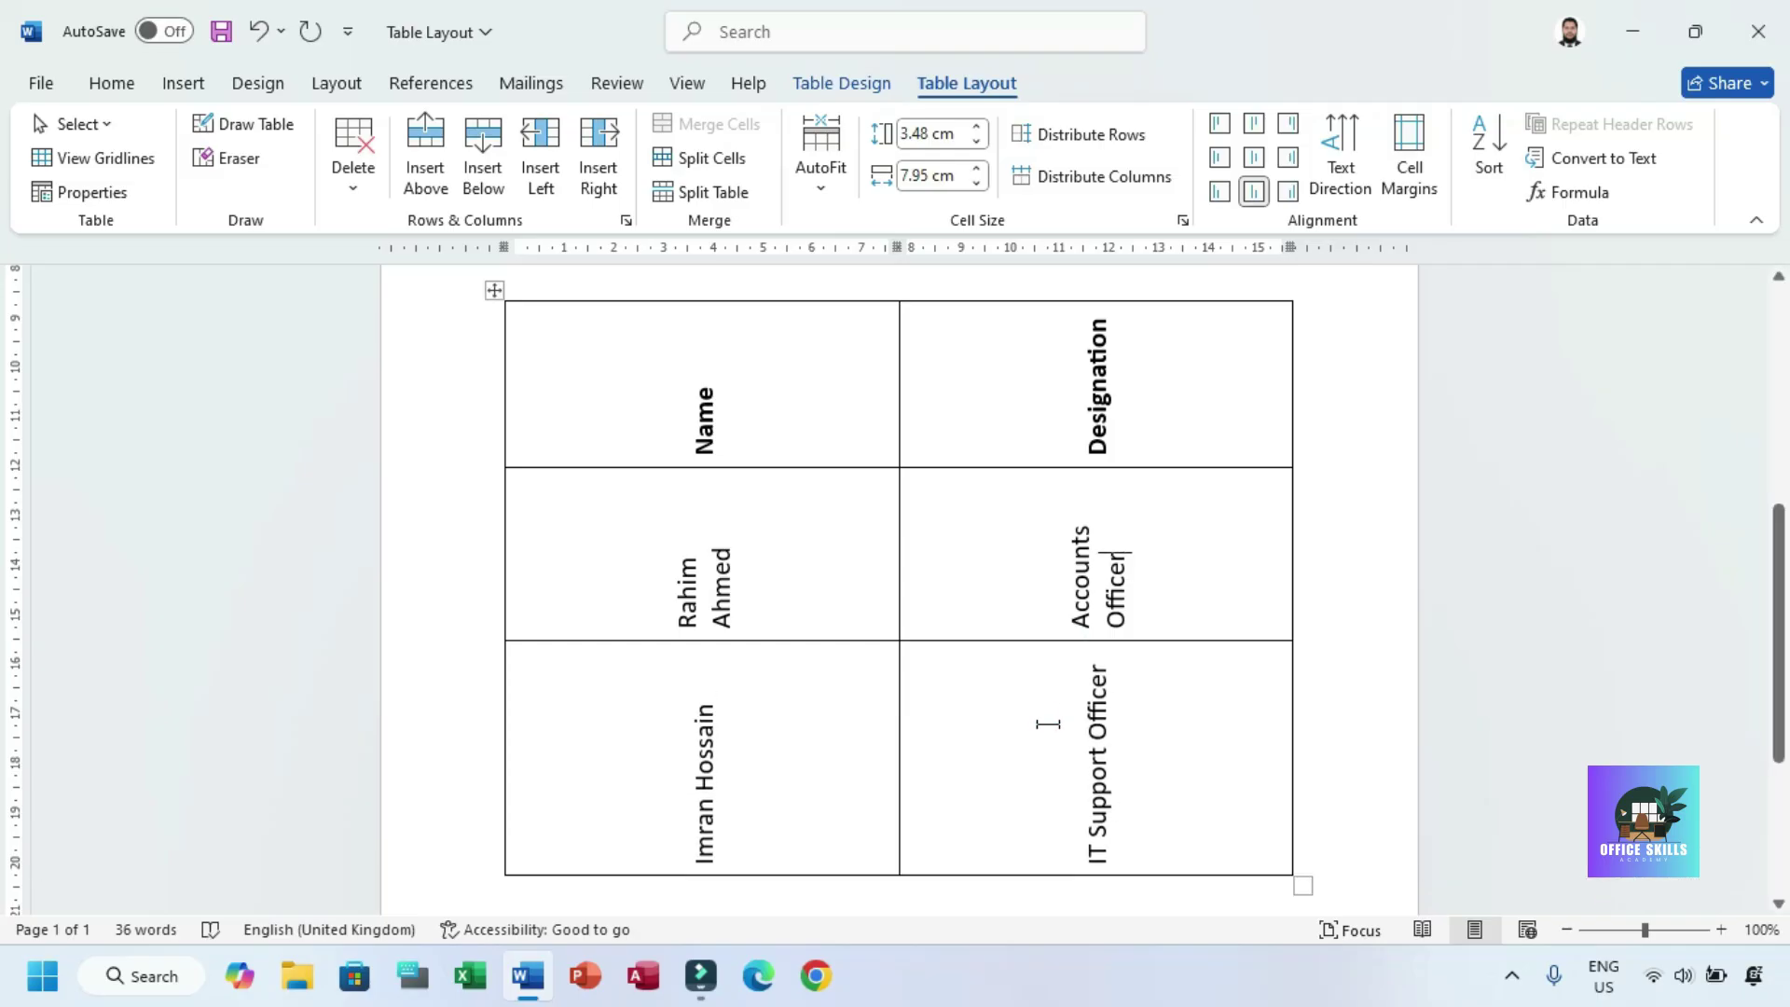
left_click(1060, 641)
scroll(1767, 639, "down", 2)
left_click_drag(1014, 514, 1512, 570)
- Fit the second table's column widths to their rotated contents and review the narrowed table
scroll(1774, 572, "up", 5)
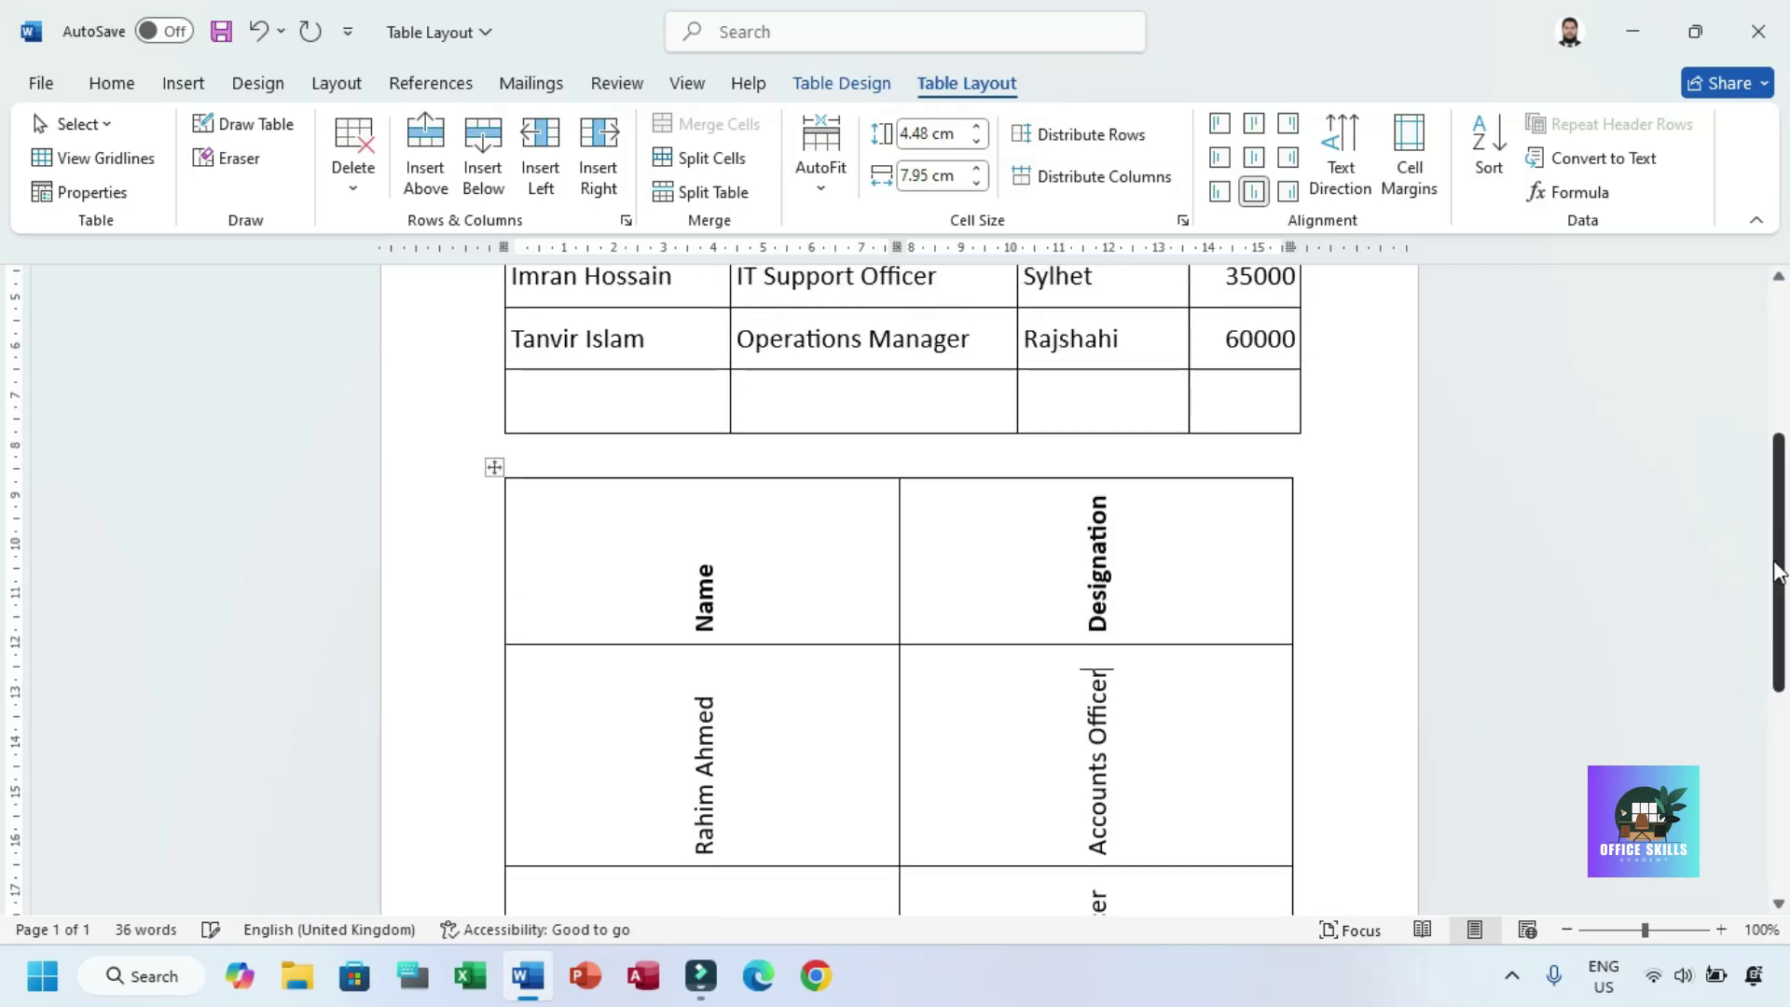
left_click(495, 467)
left_click(821, 159)
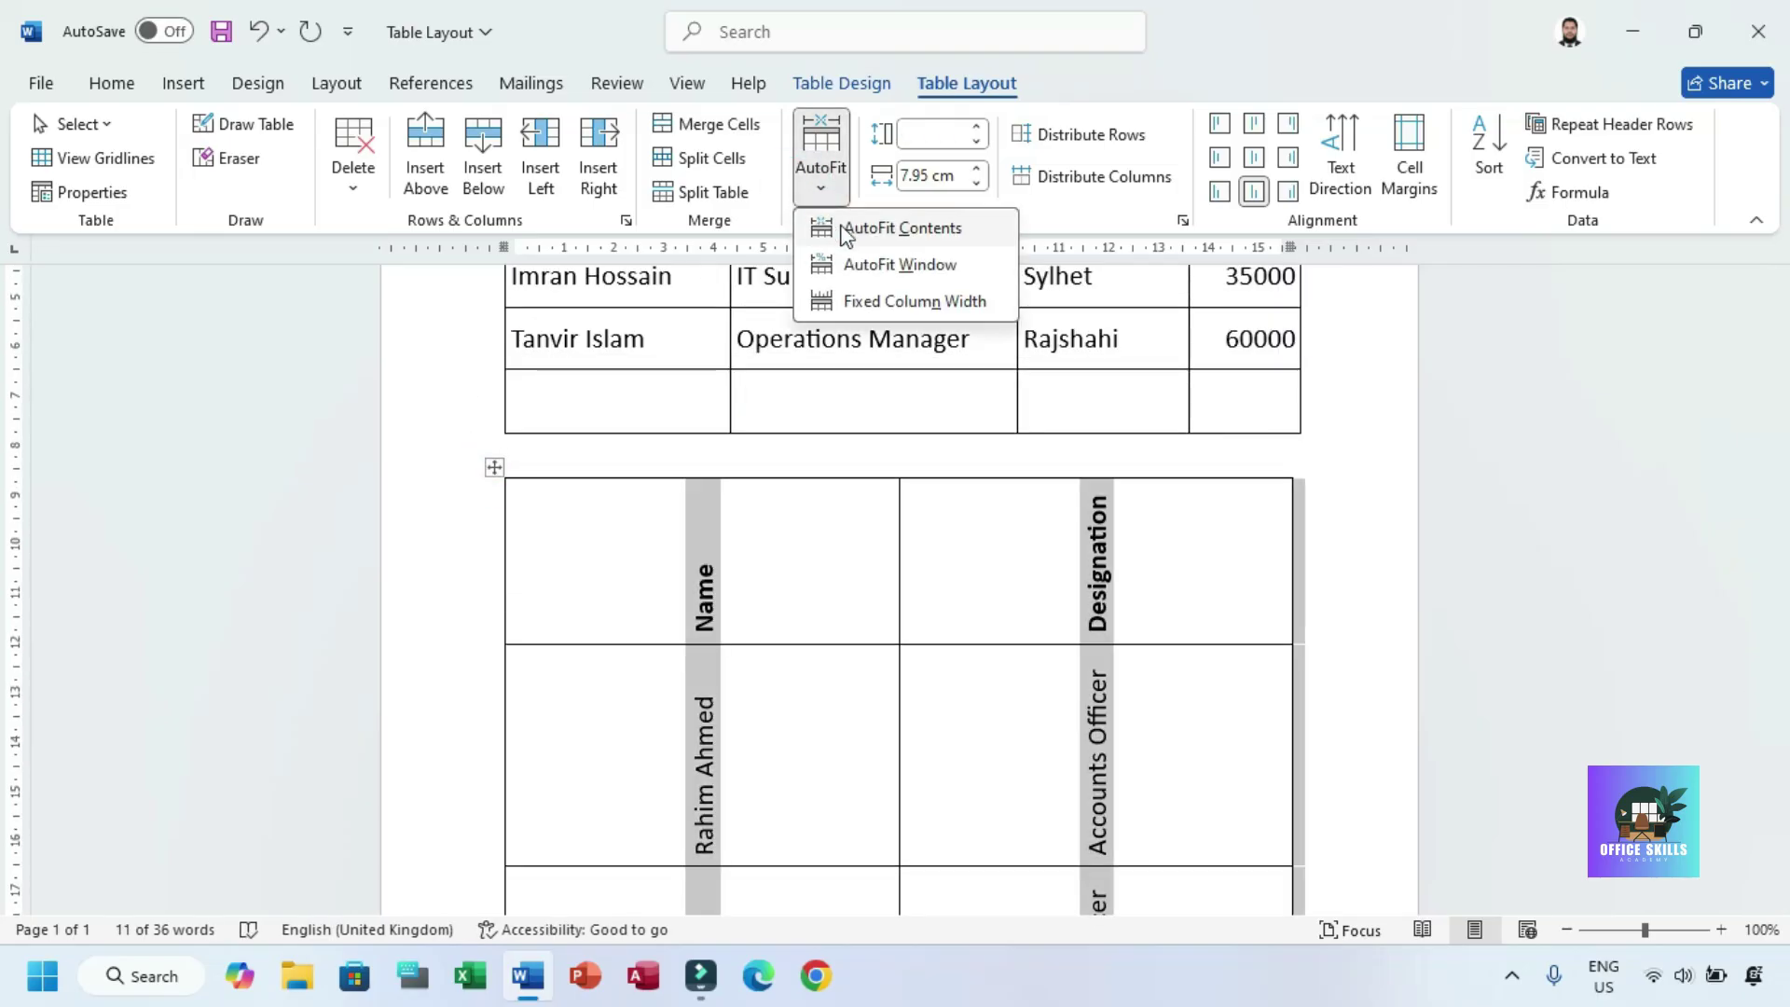
left_click(846, 229)
left_click_drag(1774, 555, 1776, 627)
left_click(750, 573)
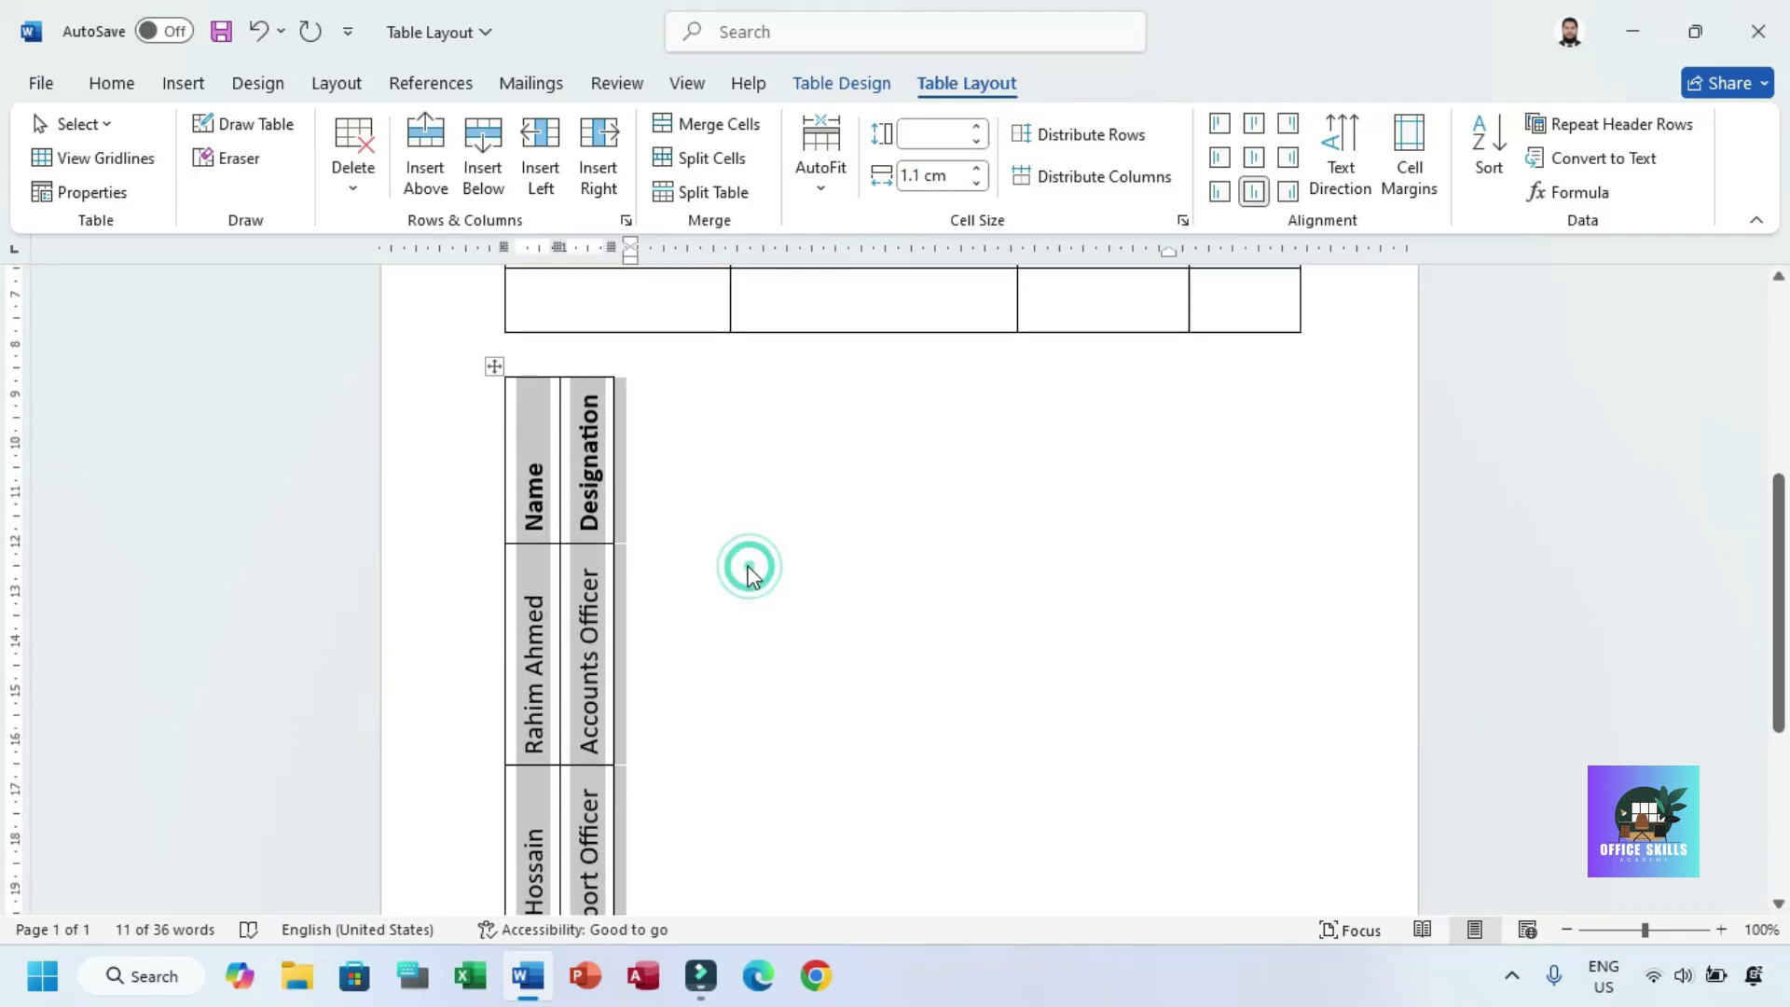
mouse_move(1778, 600)
left_mouse_down()
mouse_move(1778, 660)
mouse_move(1778, 620)
left_mouse_up()
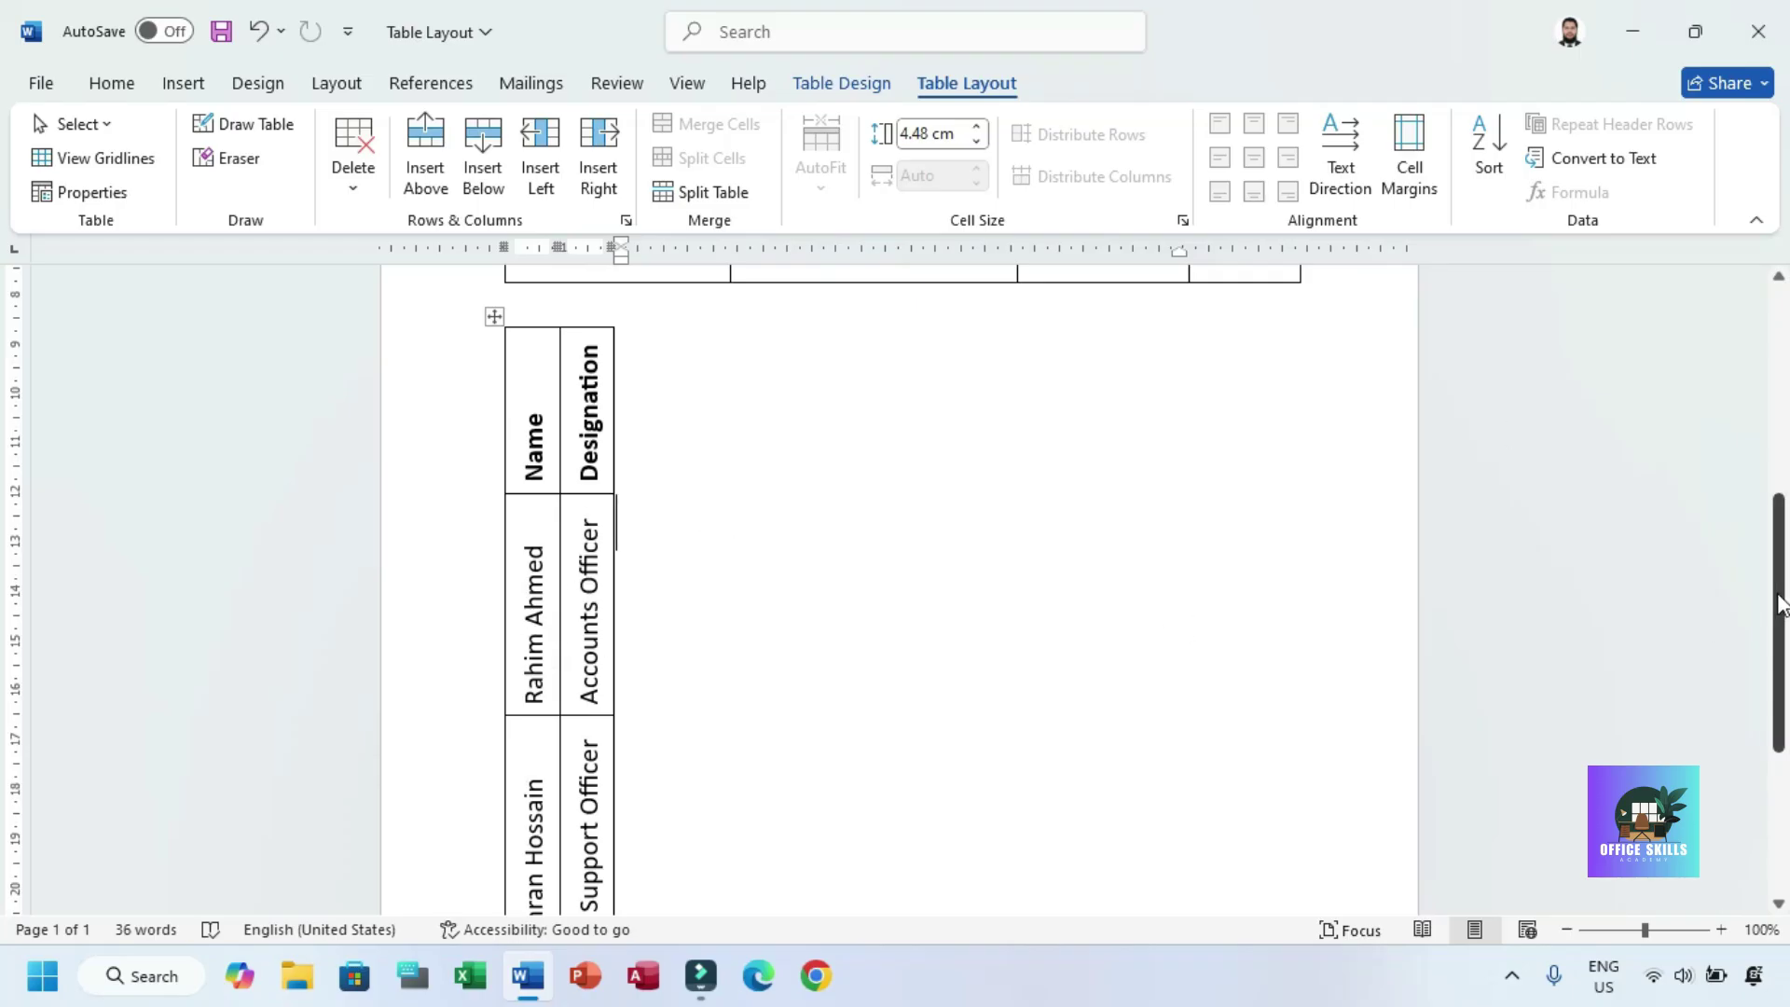
left_click_drag(1774, 573, 1774, 529)
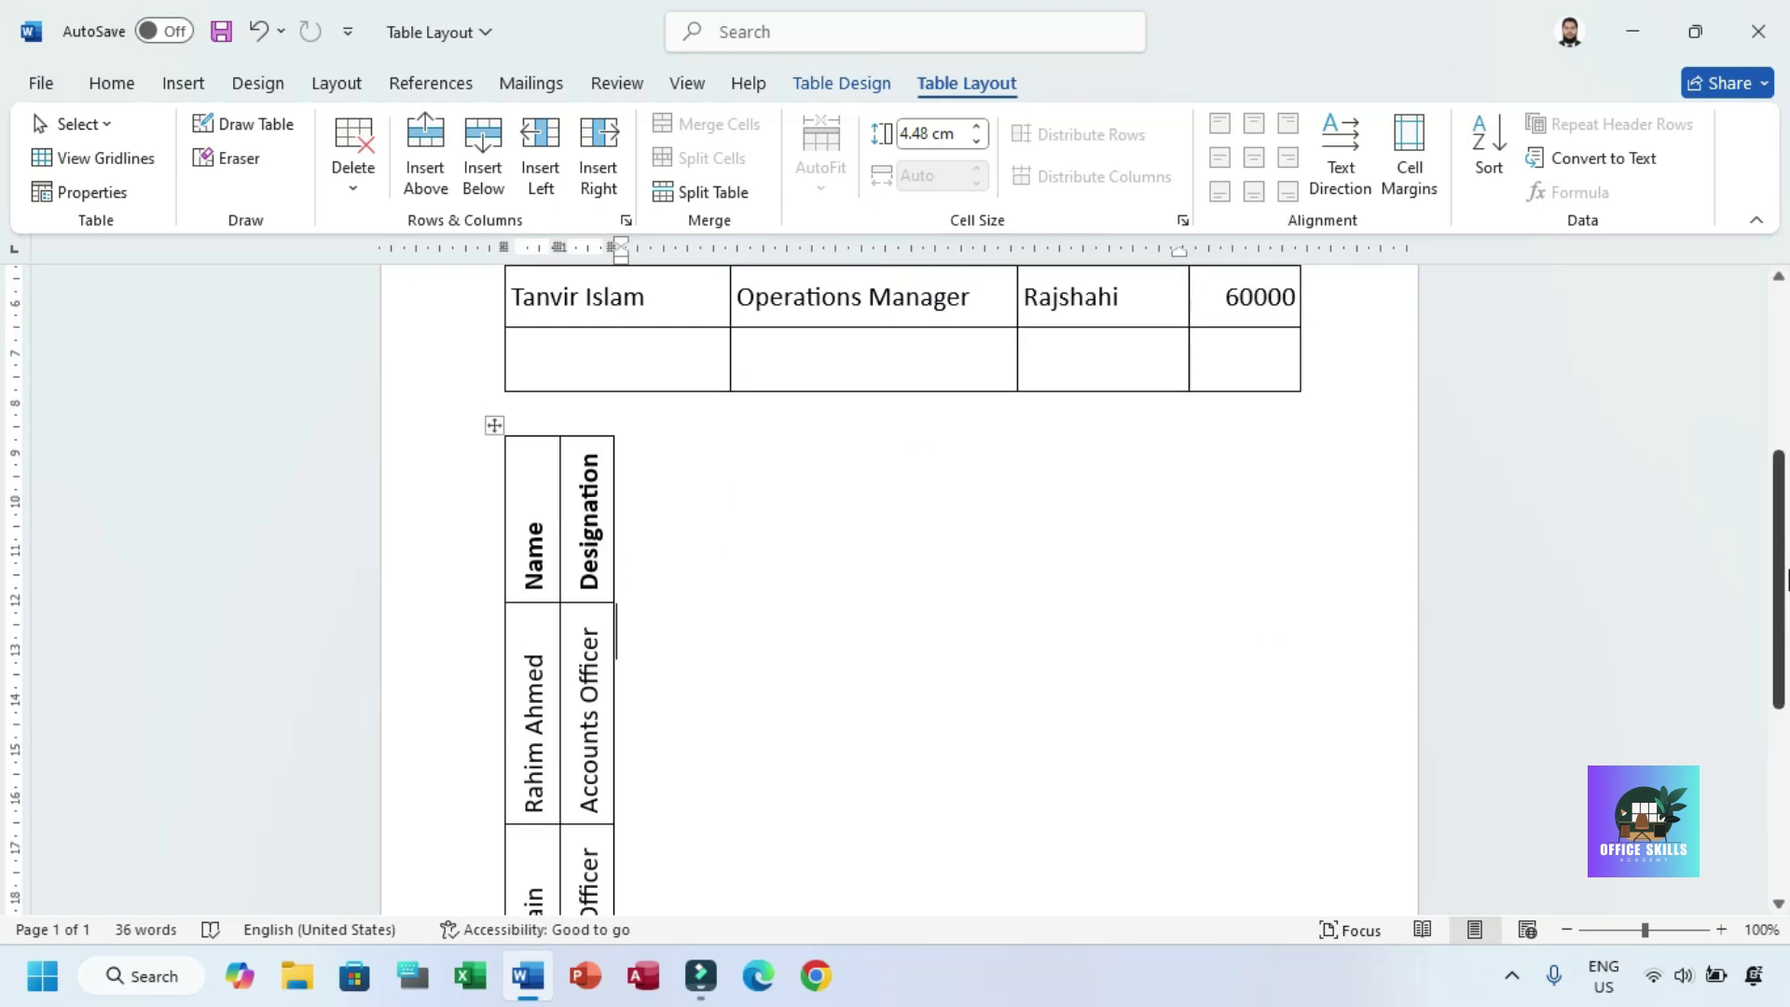
mouse_move(1778, 550)
left_mouse_down()
mouse_move(1778, 520)
mouse_move(1786, 625)
mouse_move(1786, 536)
left_mouse_up()
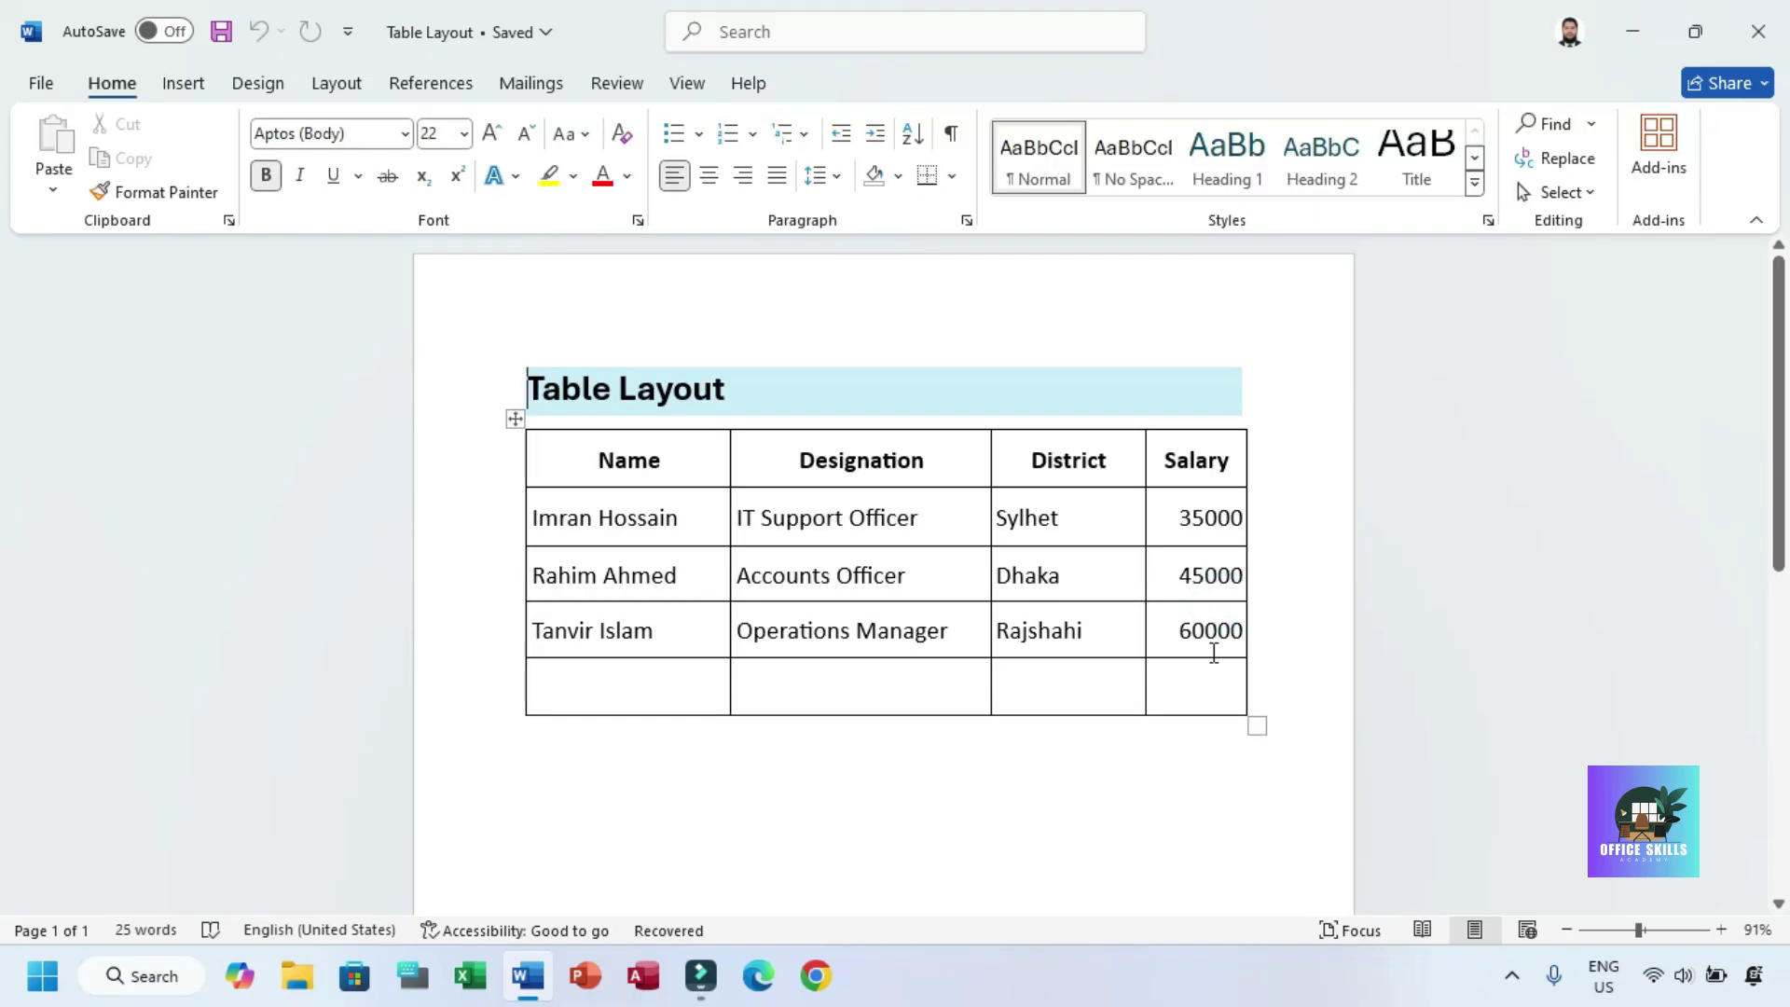
- Change the Accounts Officer's salary in the employee table to 15000
left_click(1212, 644)
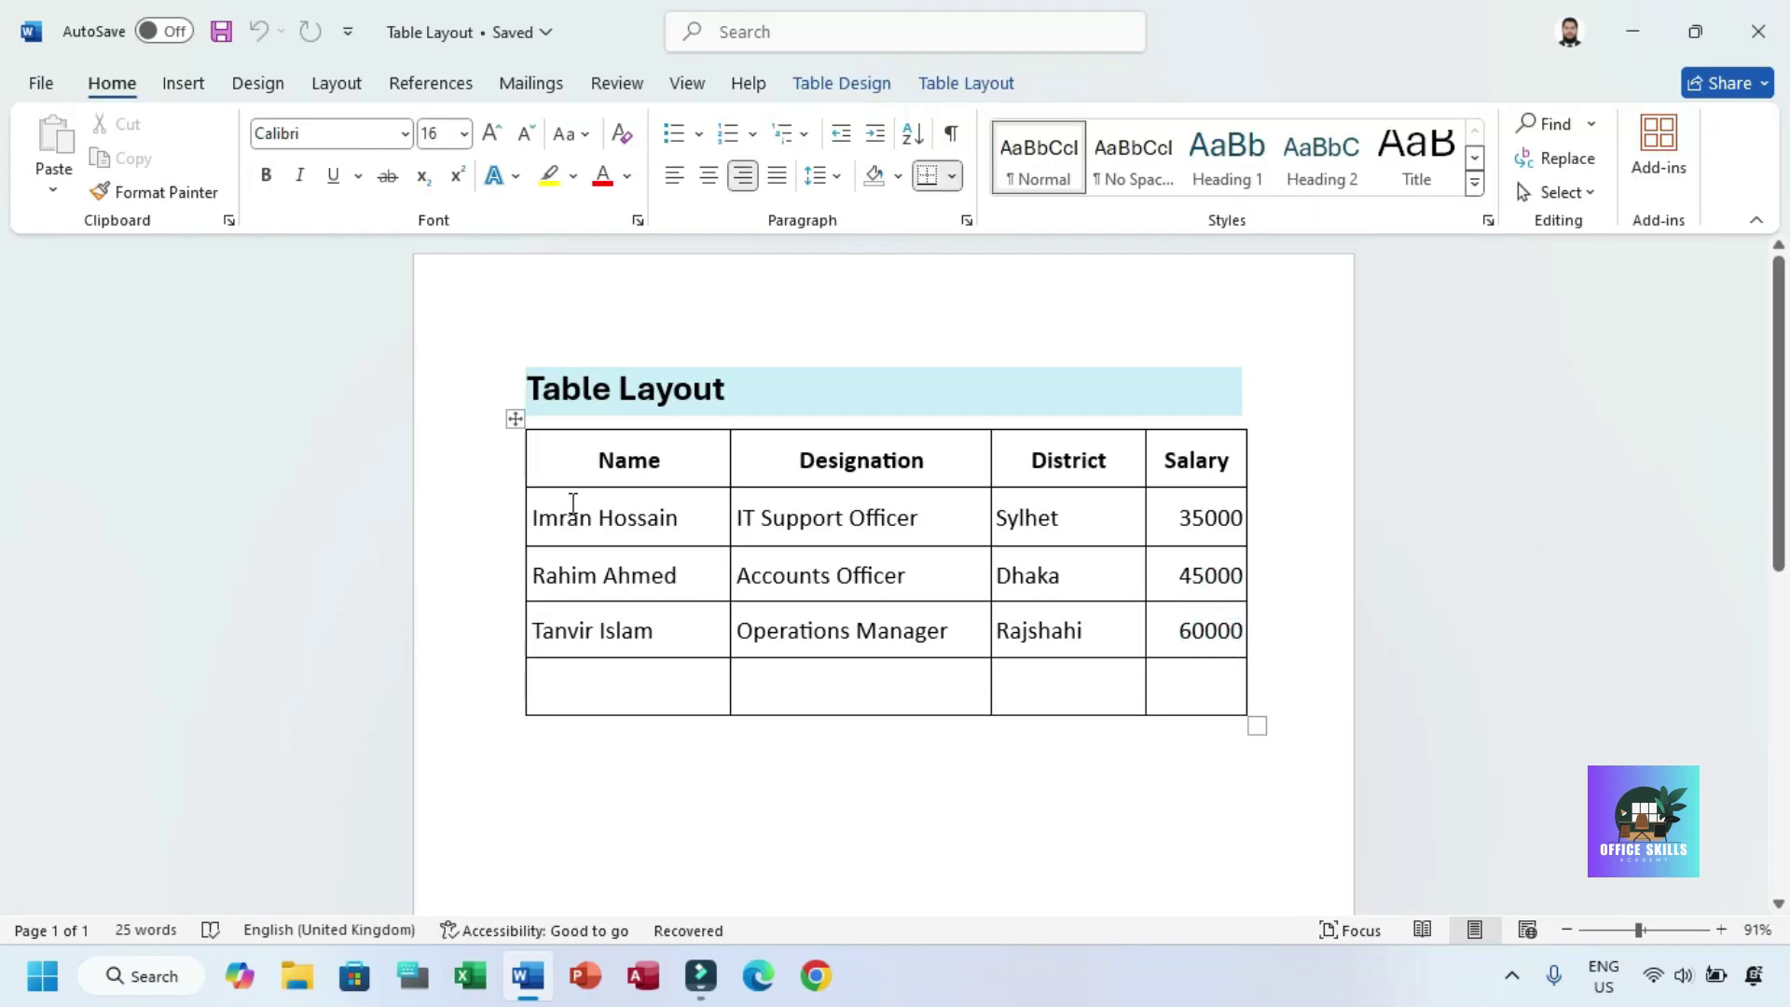
left_click(943, 84)
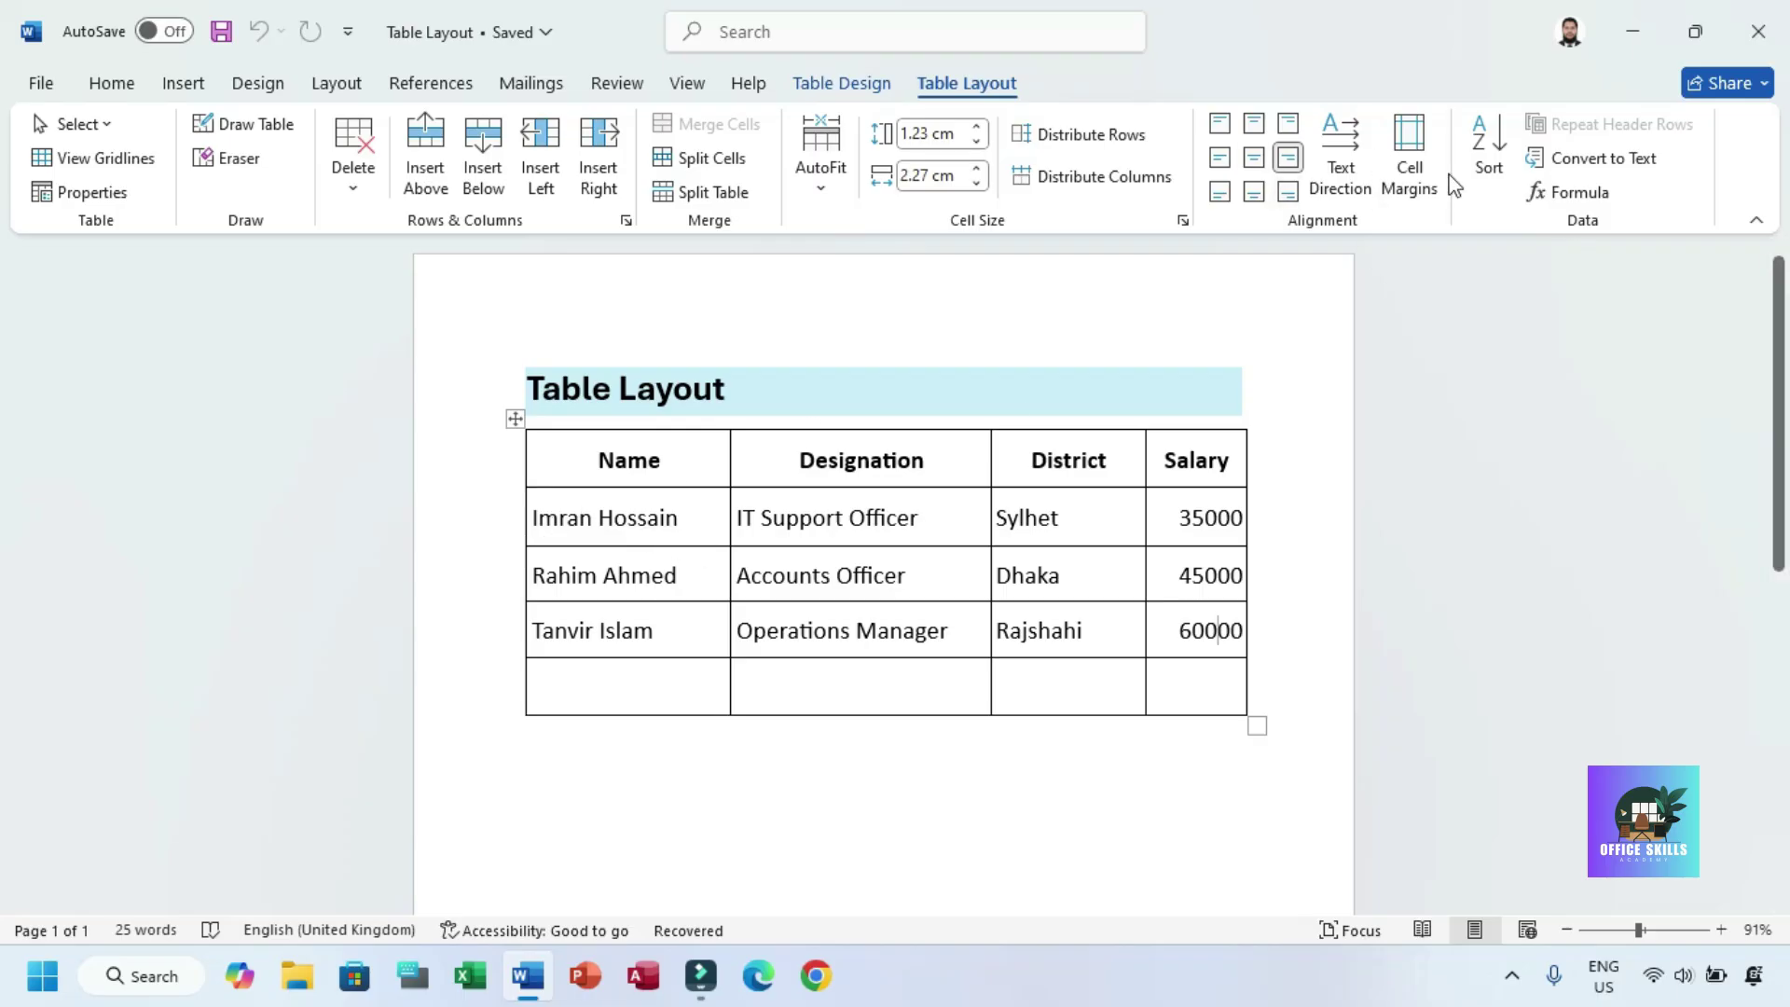
left_click(1193, 522)
left_click(1190, 575)
key("BackSpace")
type("1")
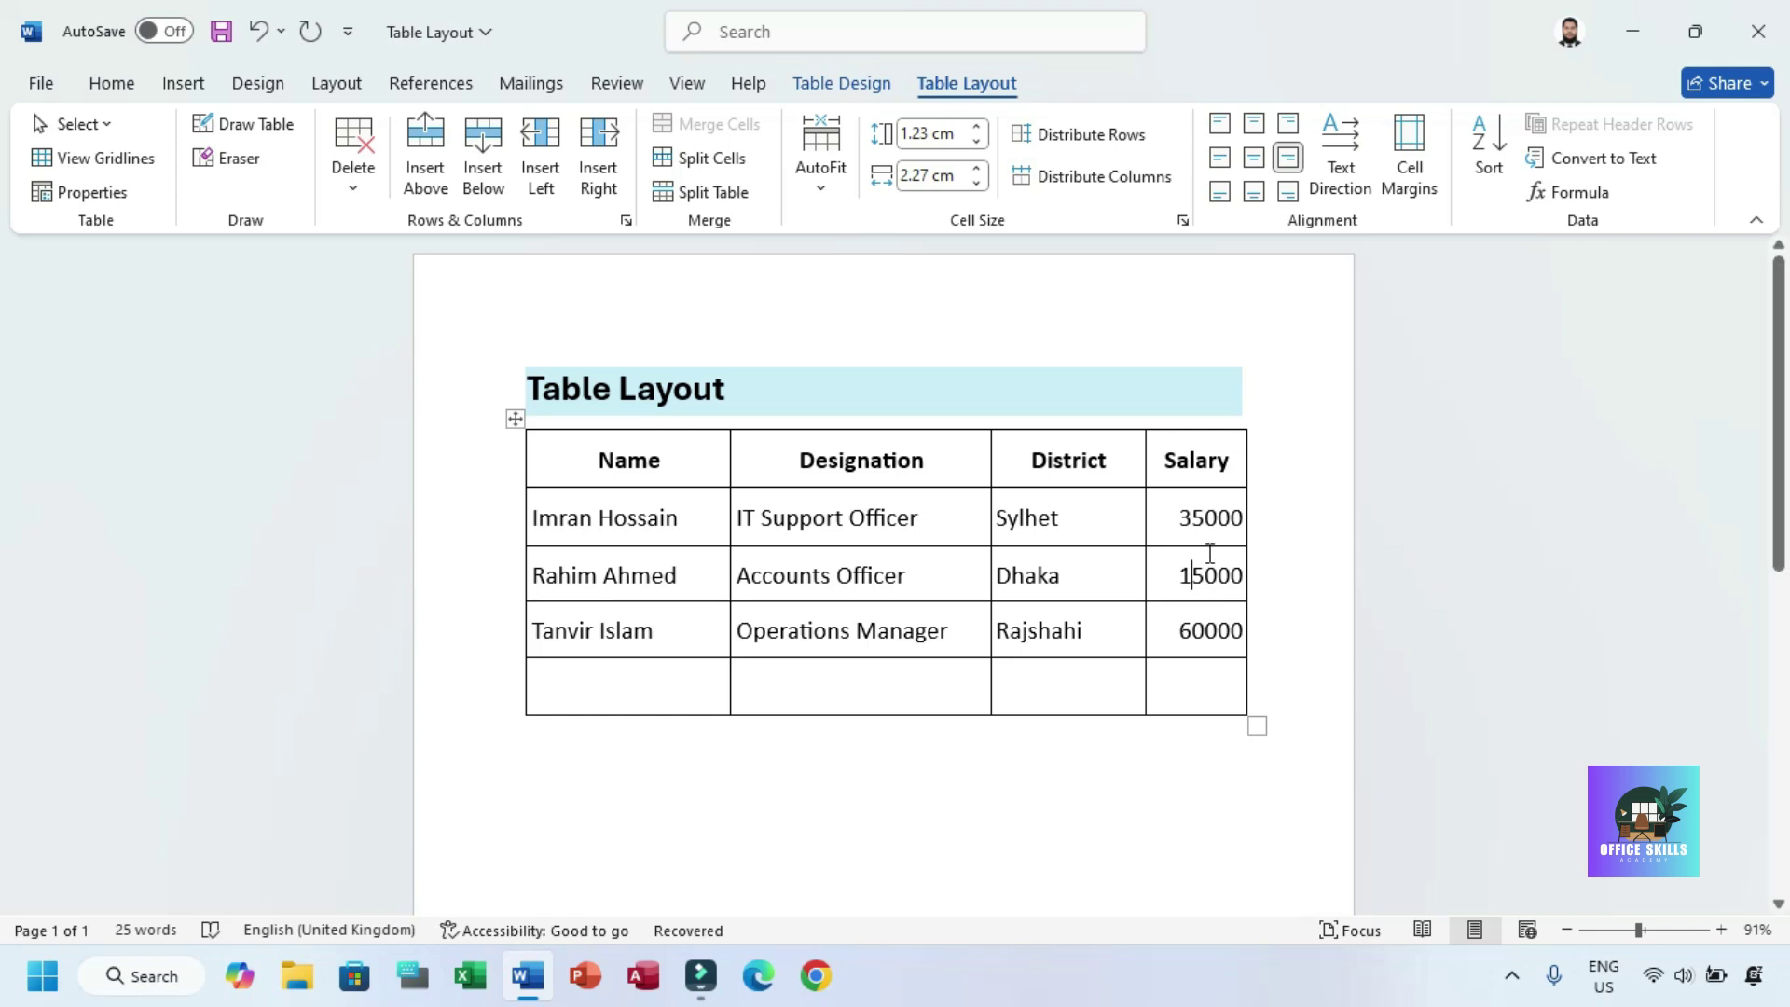
- Sort the three employee rows by Column 4 as numbers in ascending order, with no header row
left_click_drag(539, 520, 1197, 633)
left_click(1492, 149)
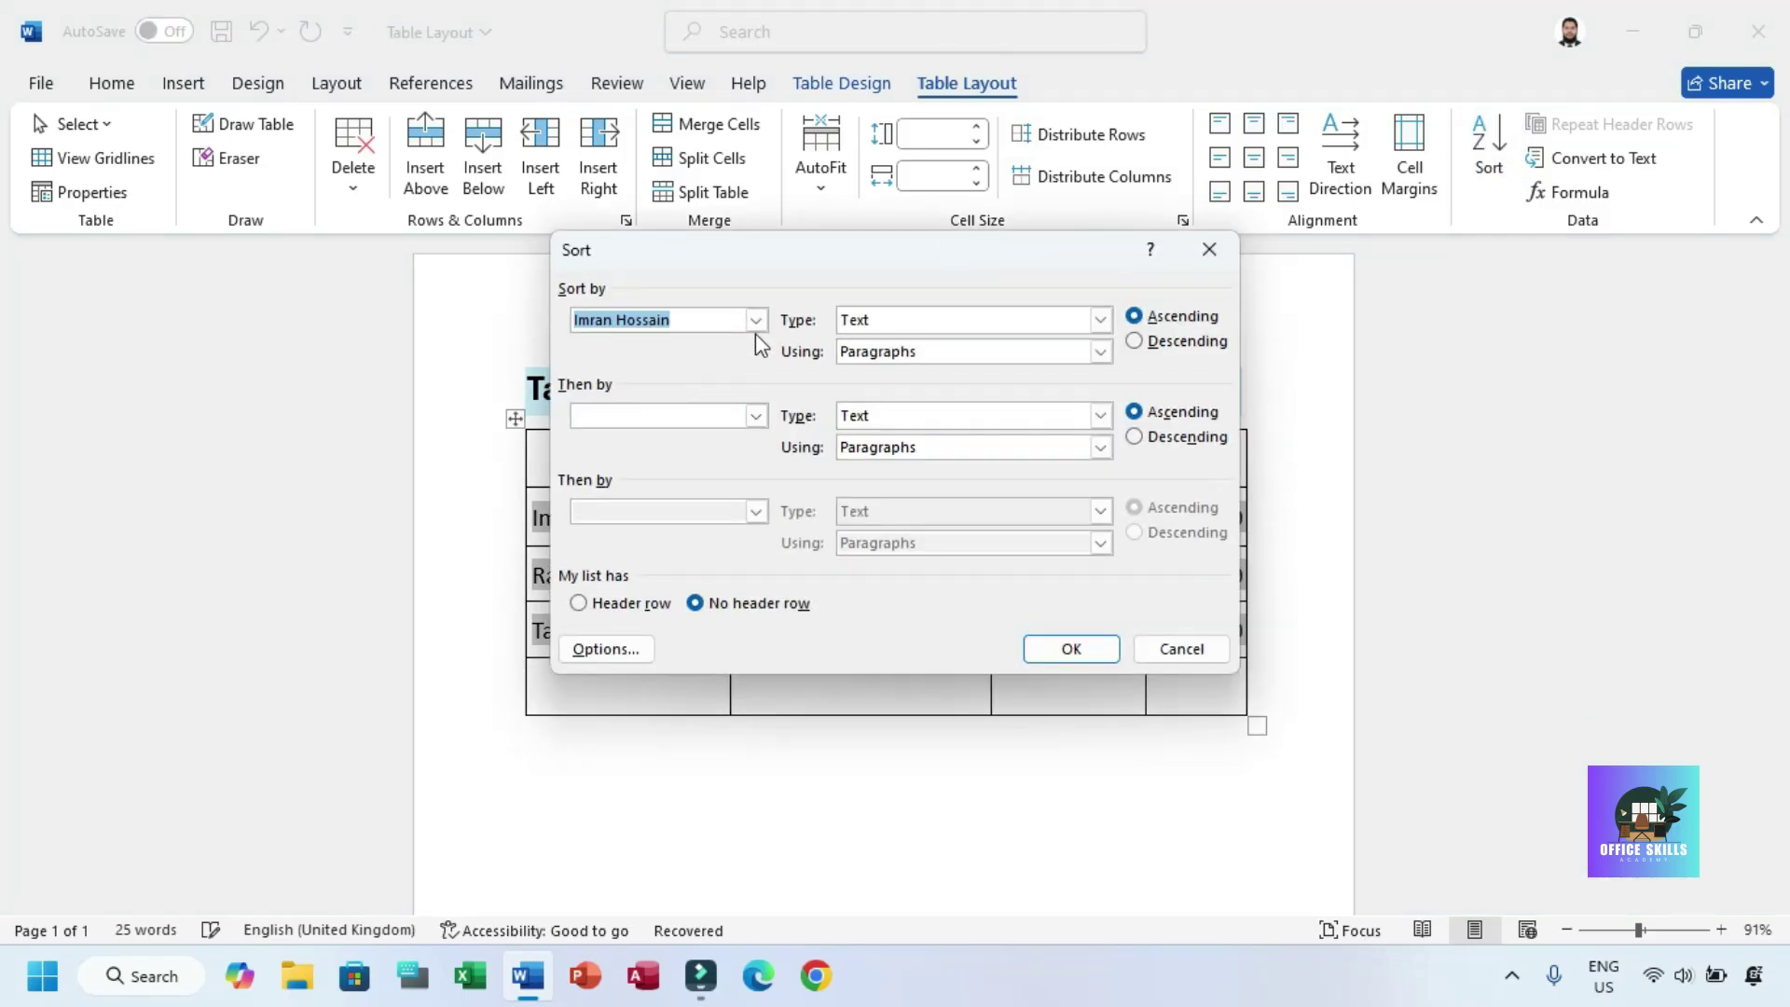
left_click(756, 321)
left_click(679, 399)
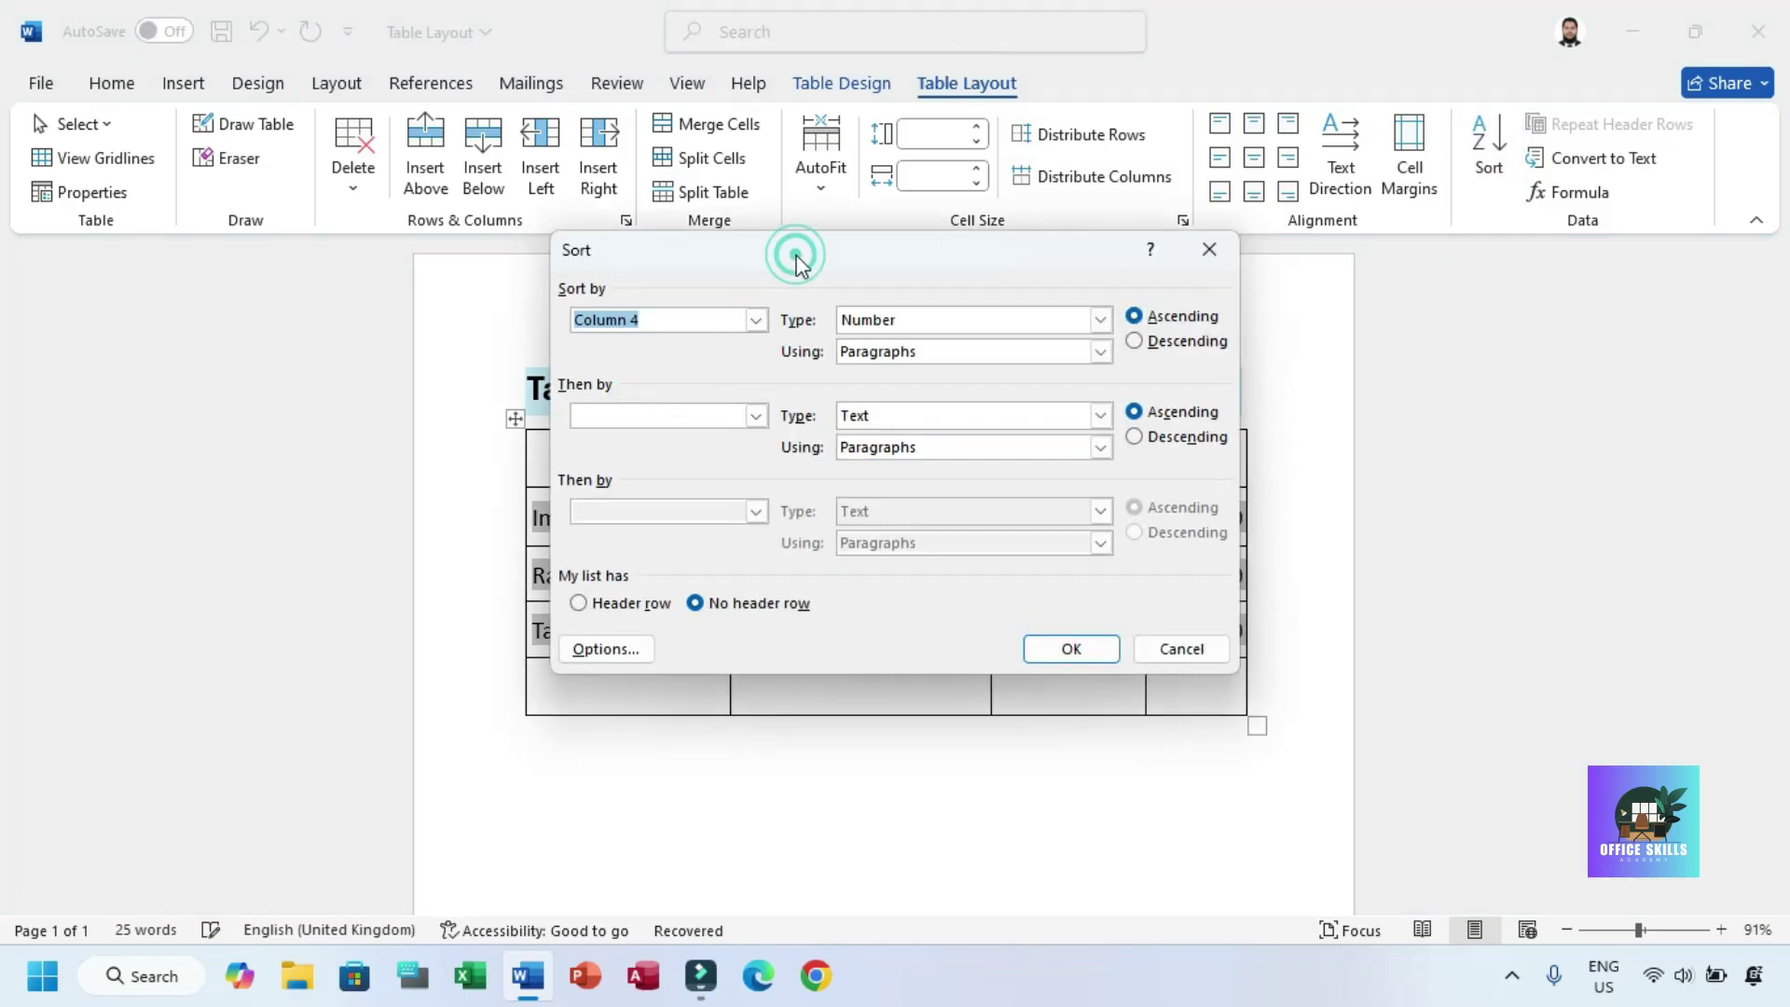
left_click_drag(797, 261, 567, 535)
left_click_drag(740, 539, 729, 345)
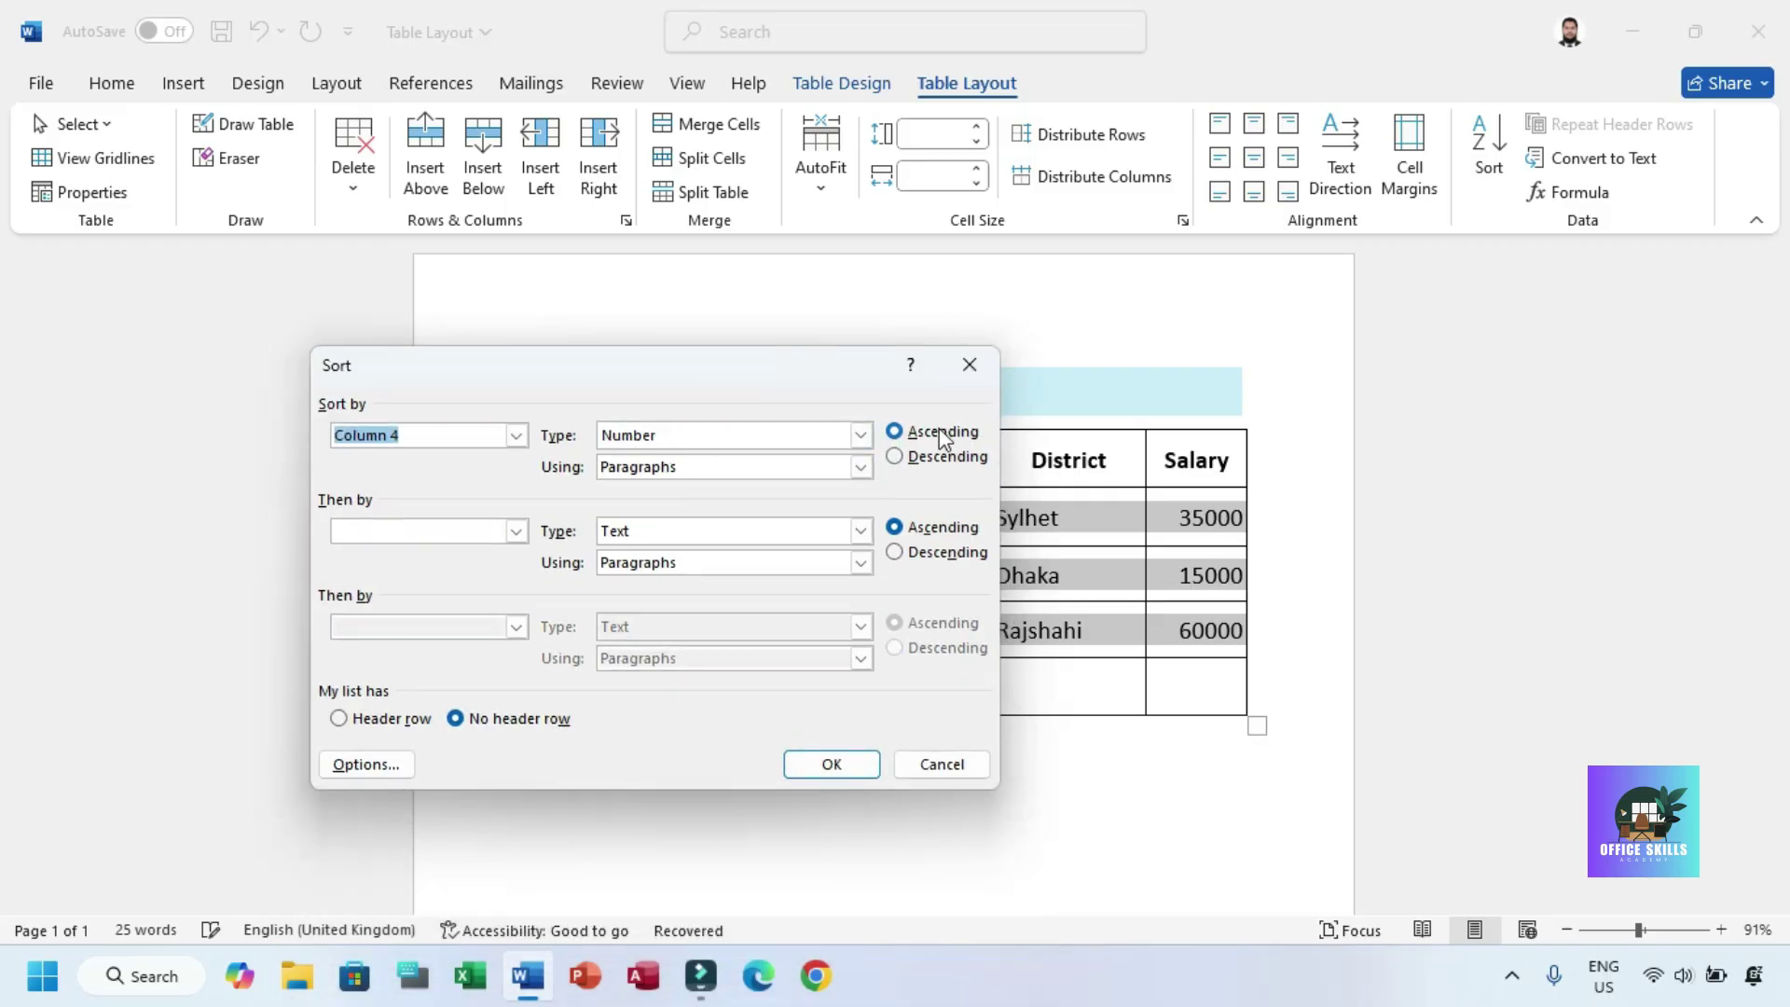
left_click(835, 763)
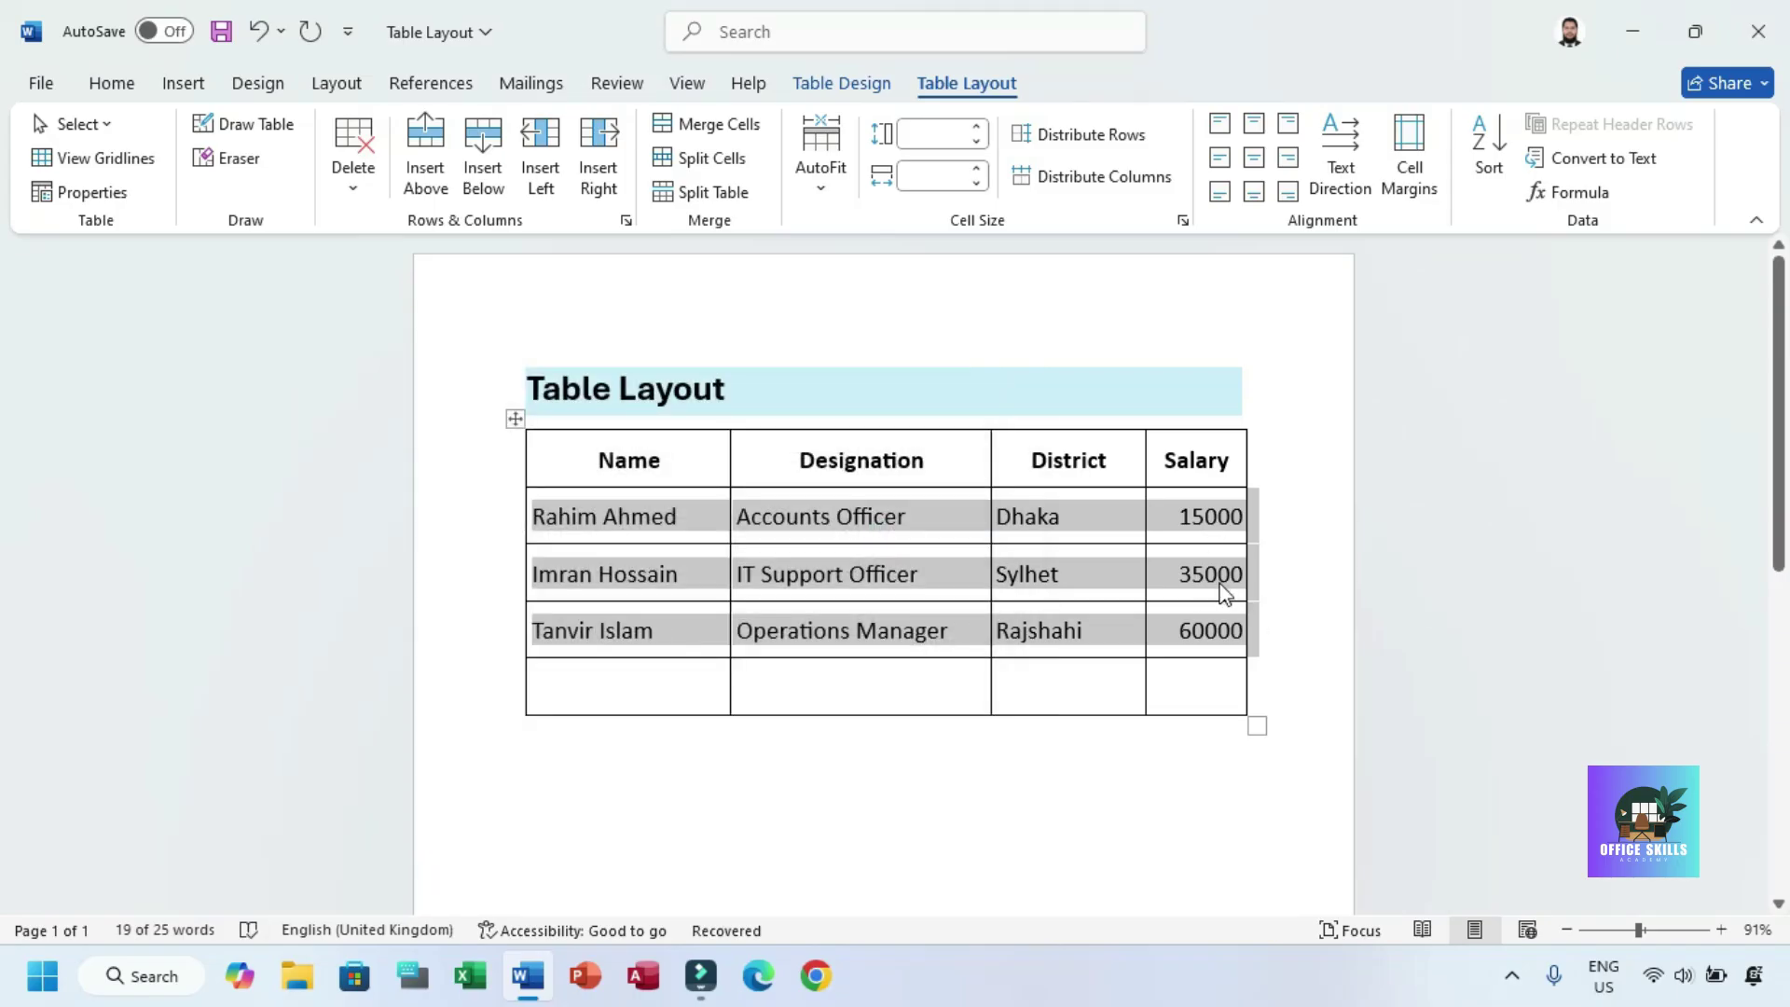
left_click(1204, 517)
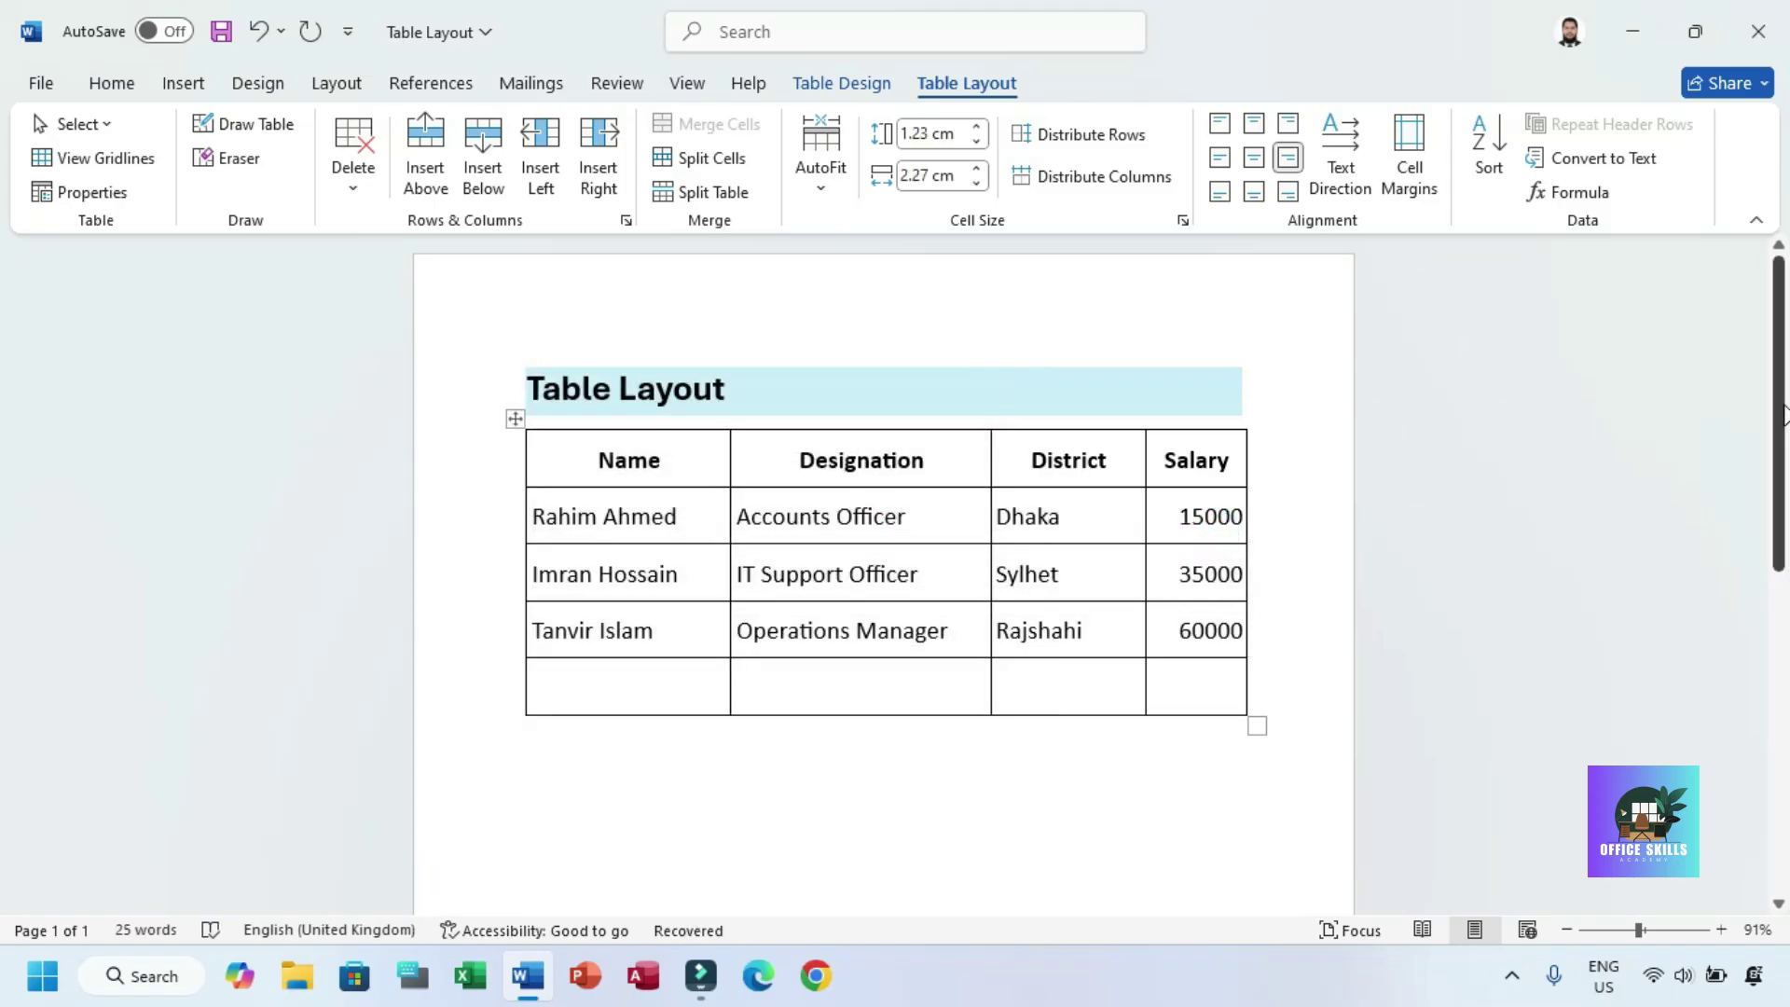
- Mark the table's first row as a header row that repeats on every page
left_click_drag(1781, 412, 1781, 437)
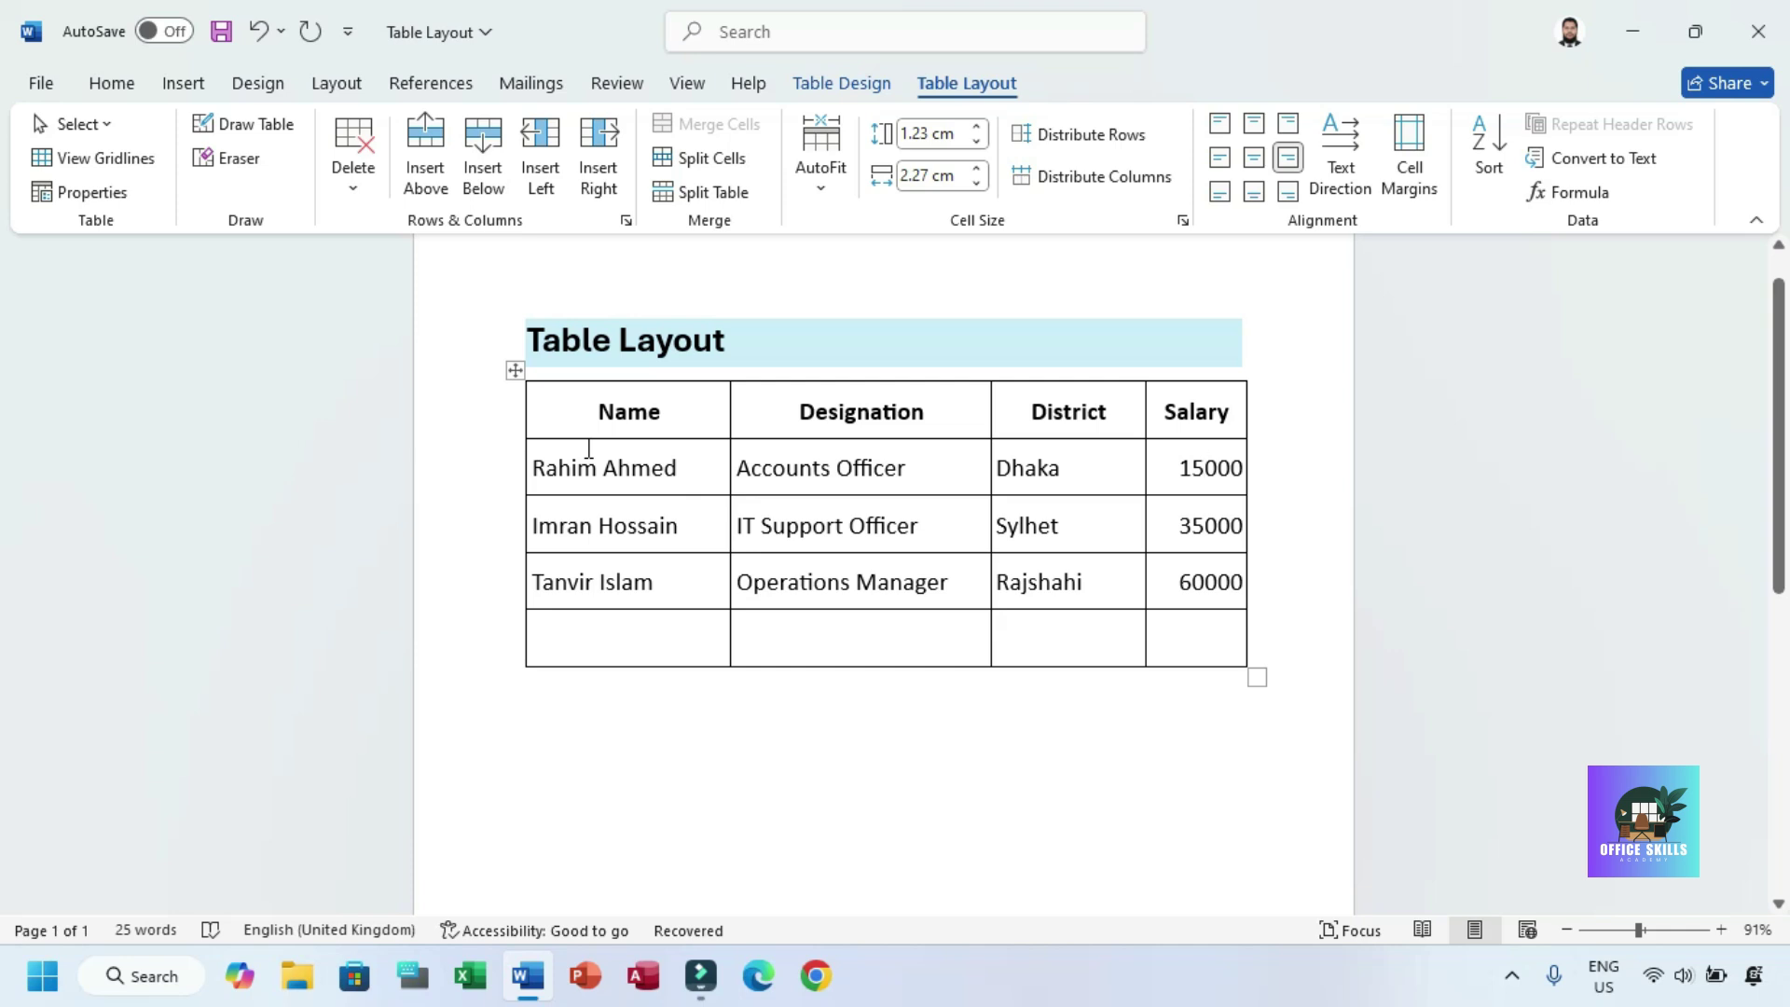
left_click(979, 411)
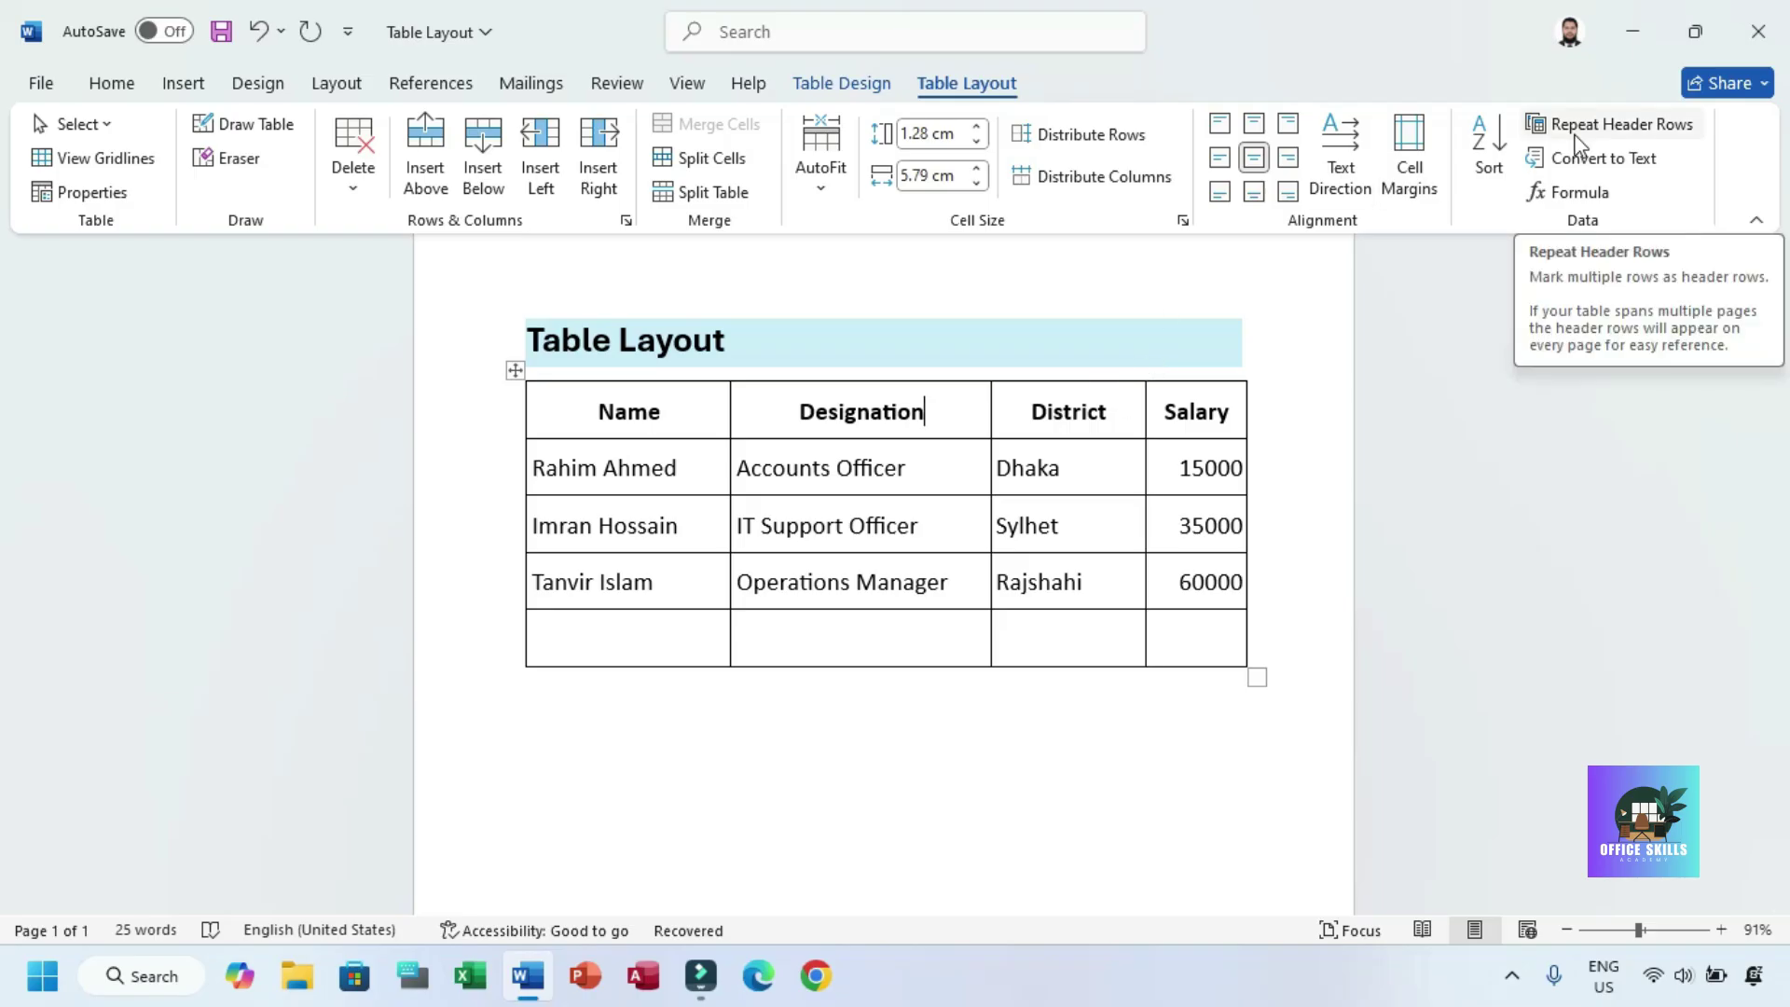
left_click_drag(563, 415, 1190, 407)
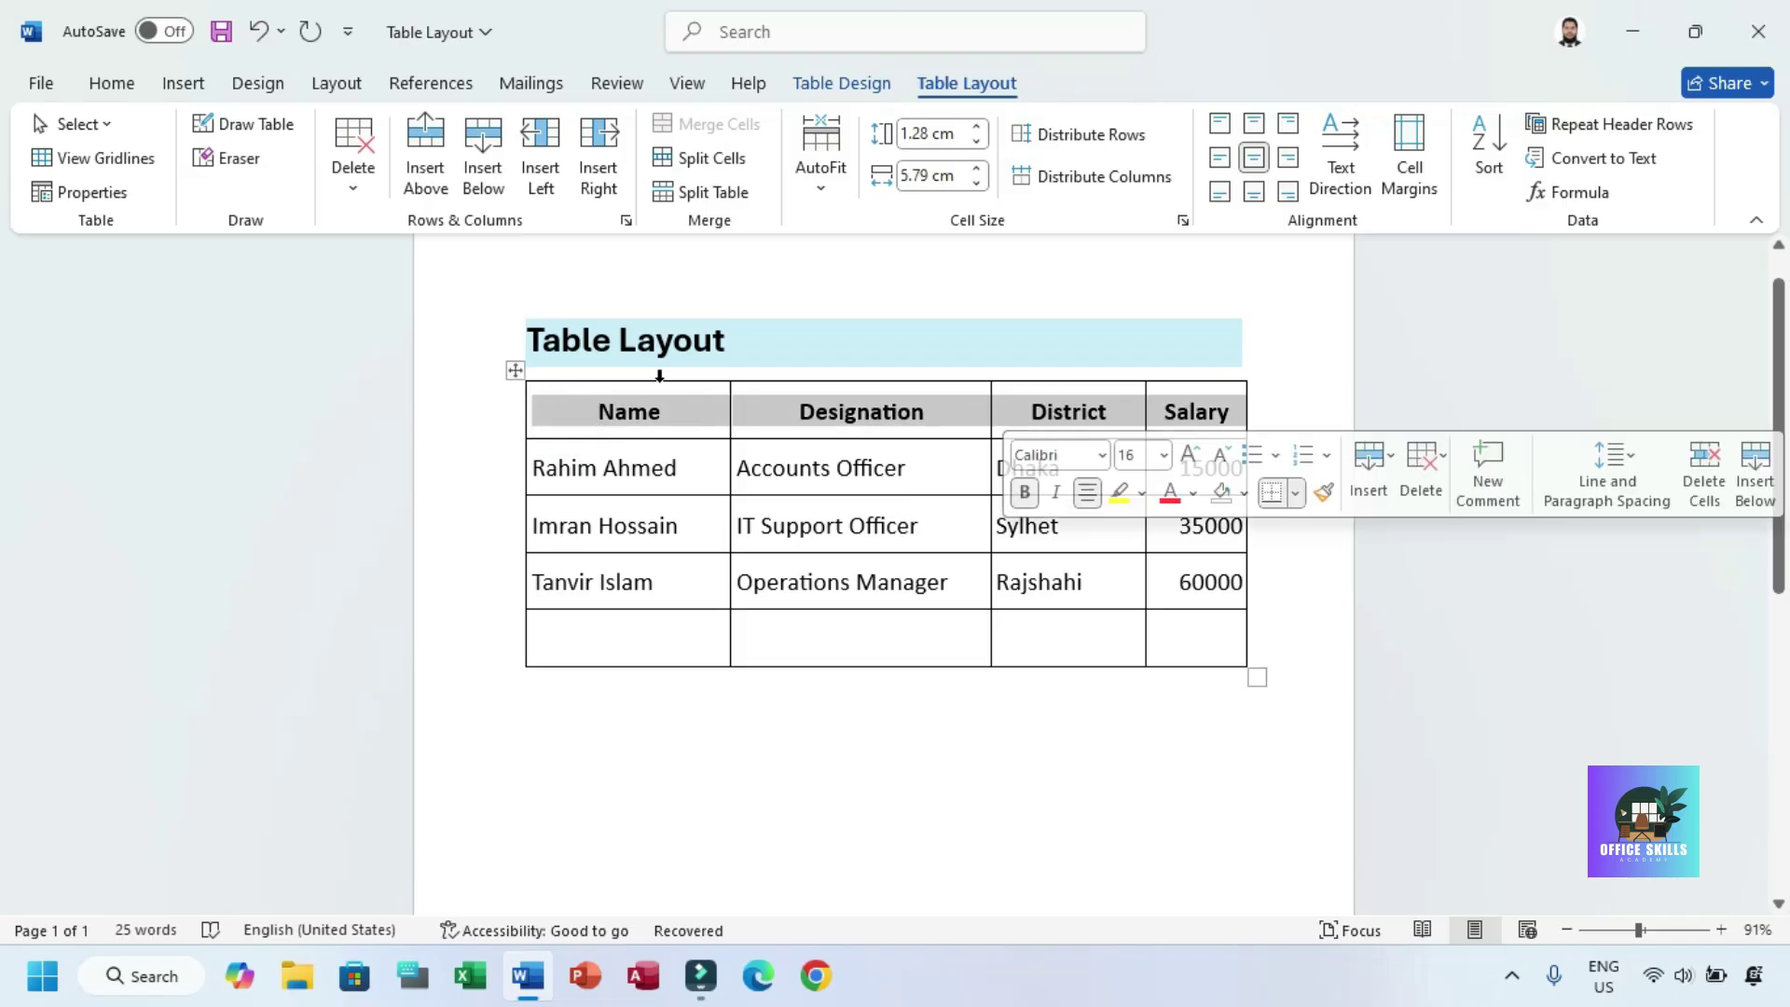
left_click(1648, 124)
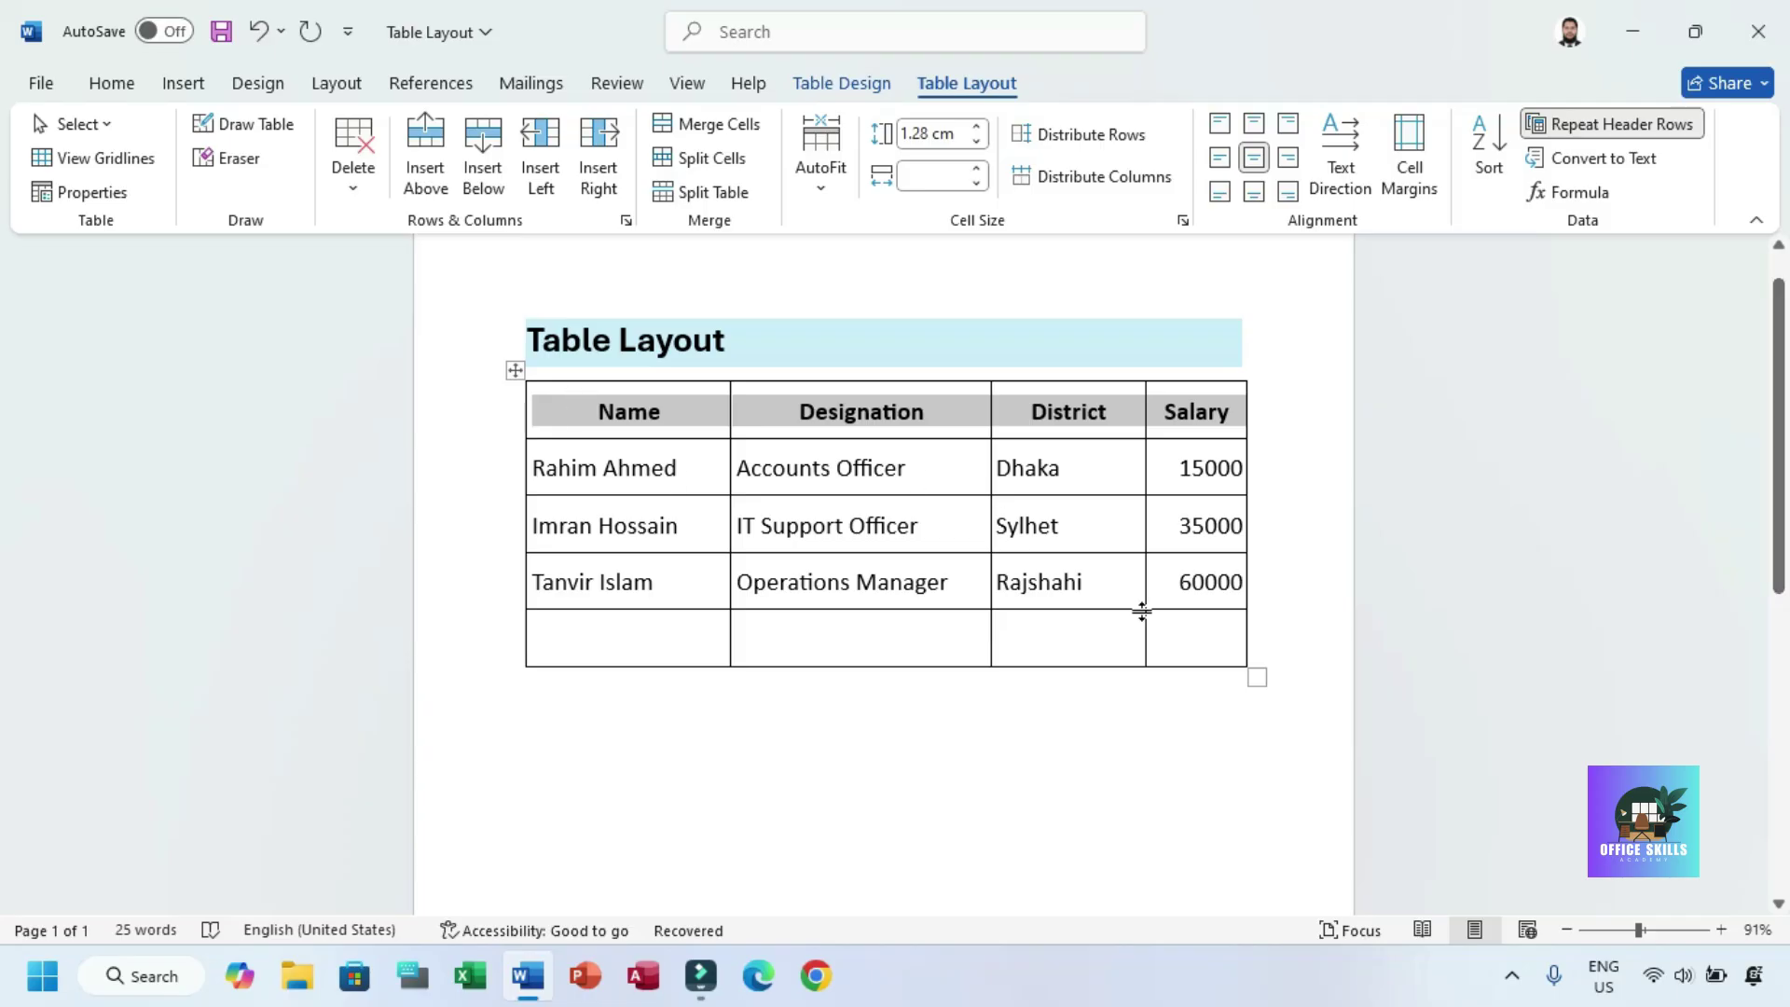
left_click(1195, 641)
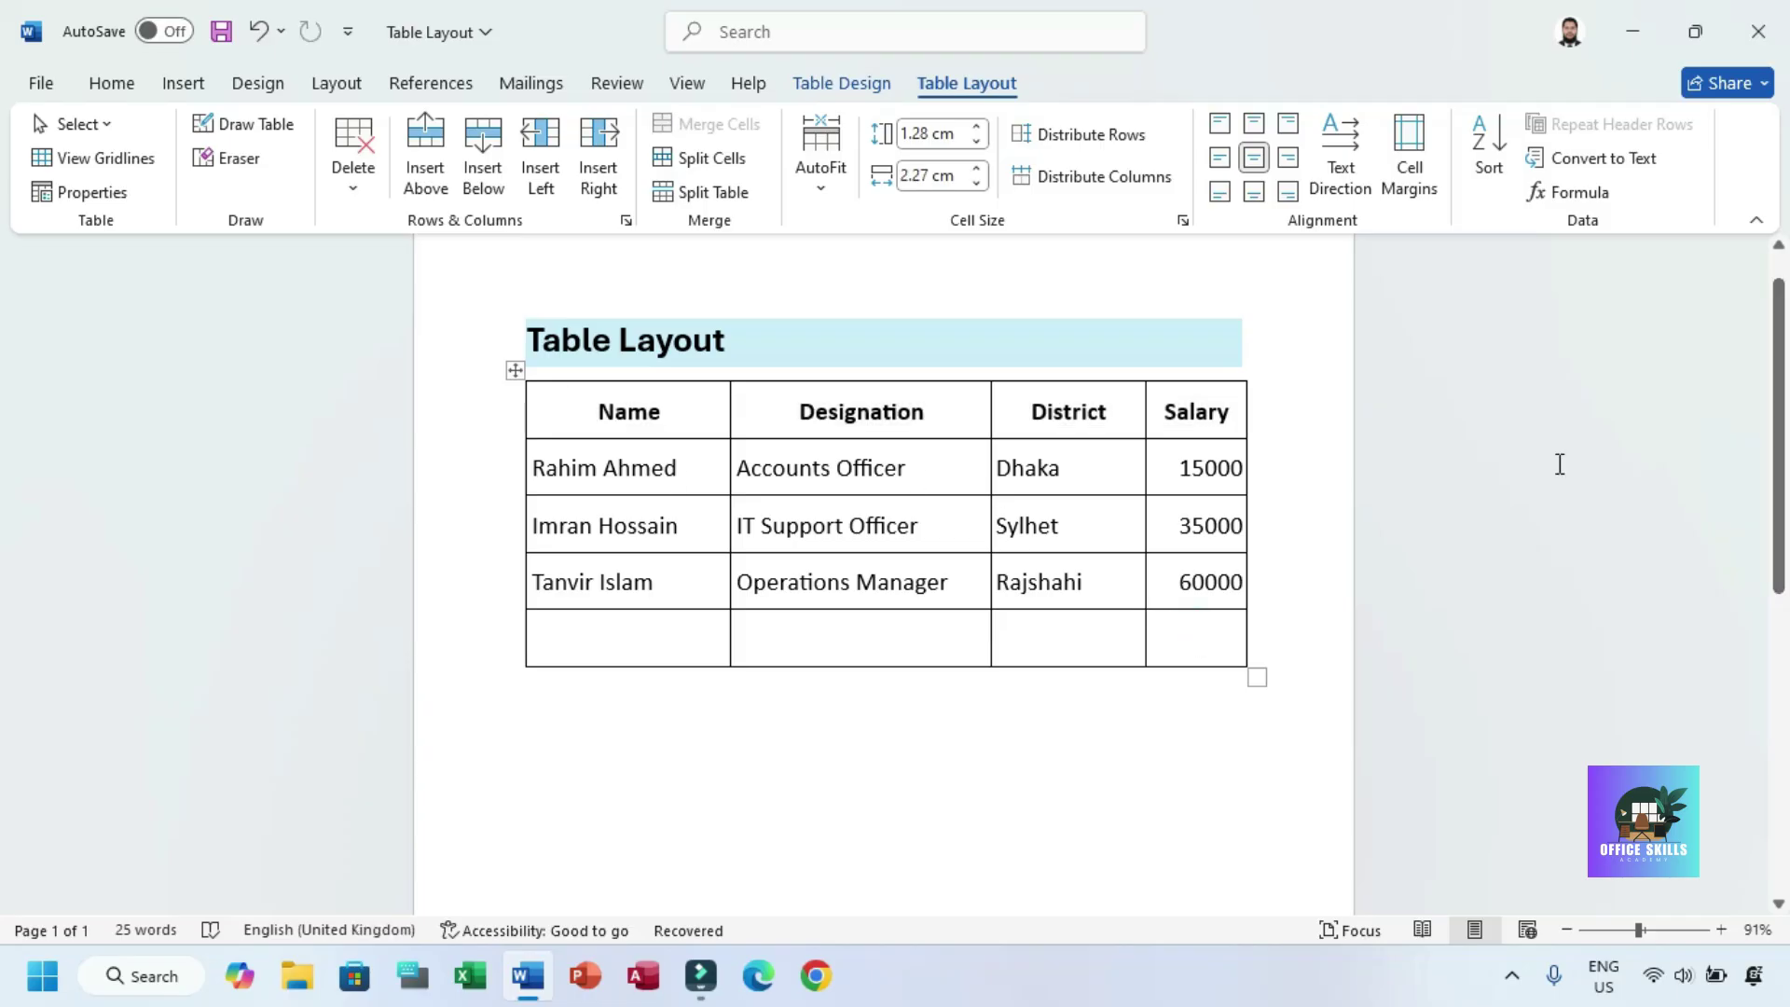
left_click(1126, 411)
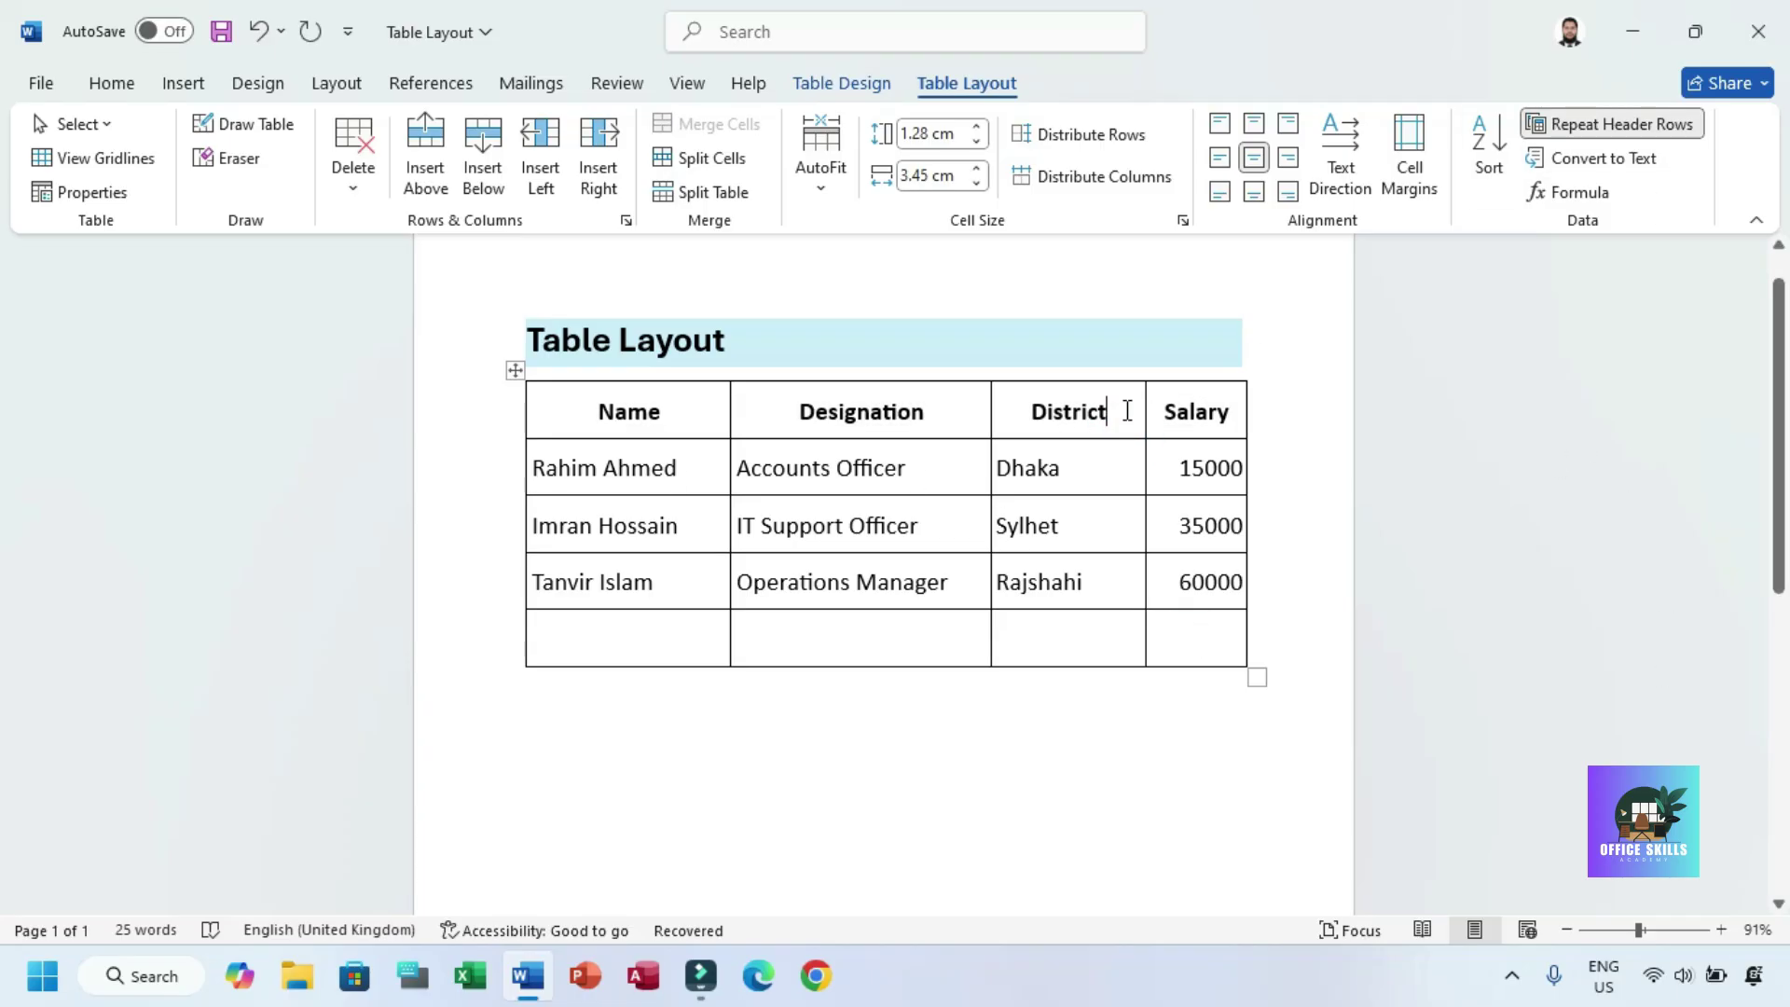
- Add empty rows at the end of the employee table until it runs onto a second page with several rows
left_click(1160, 661)
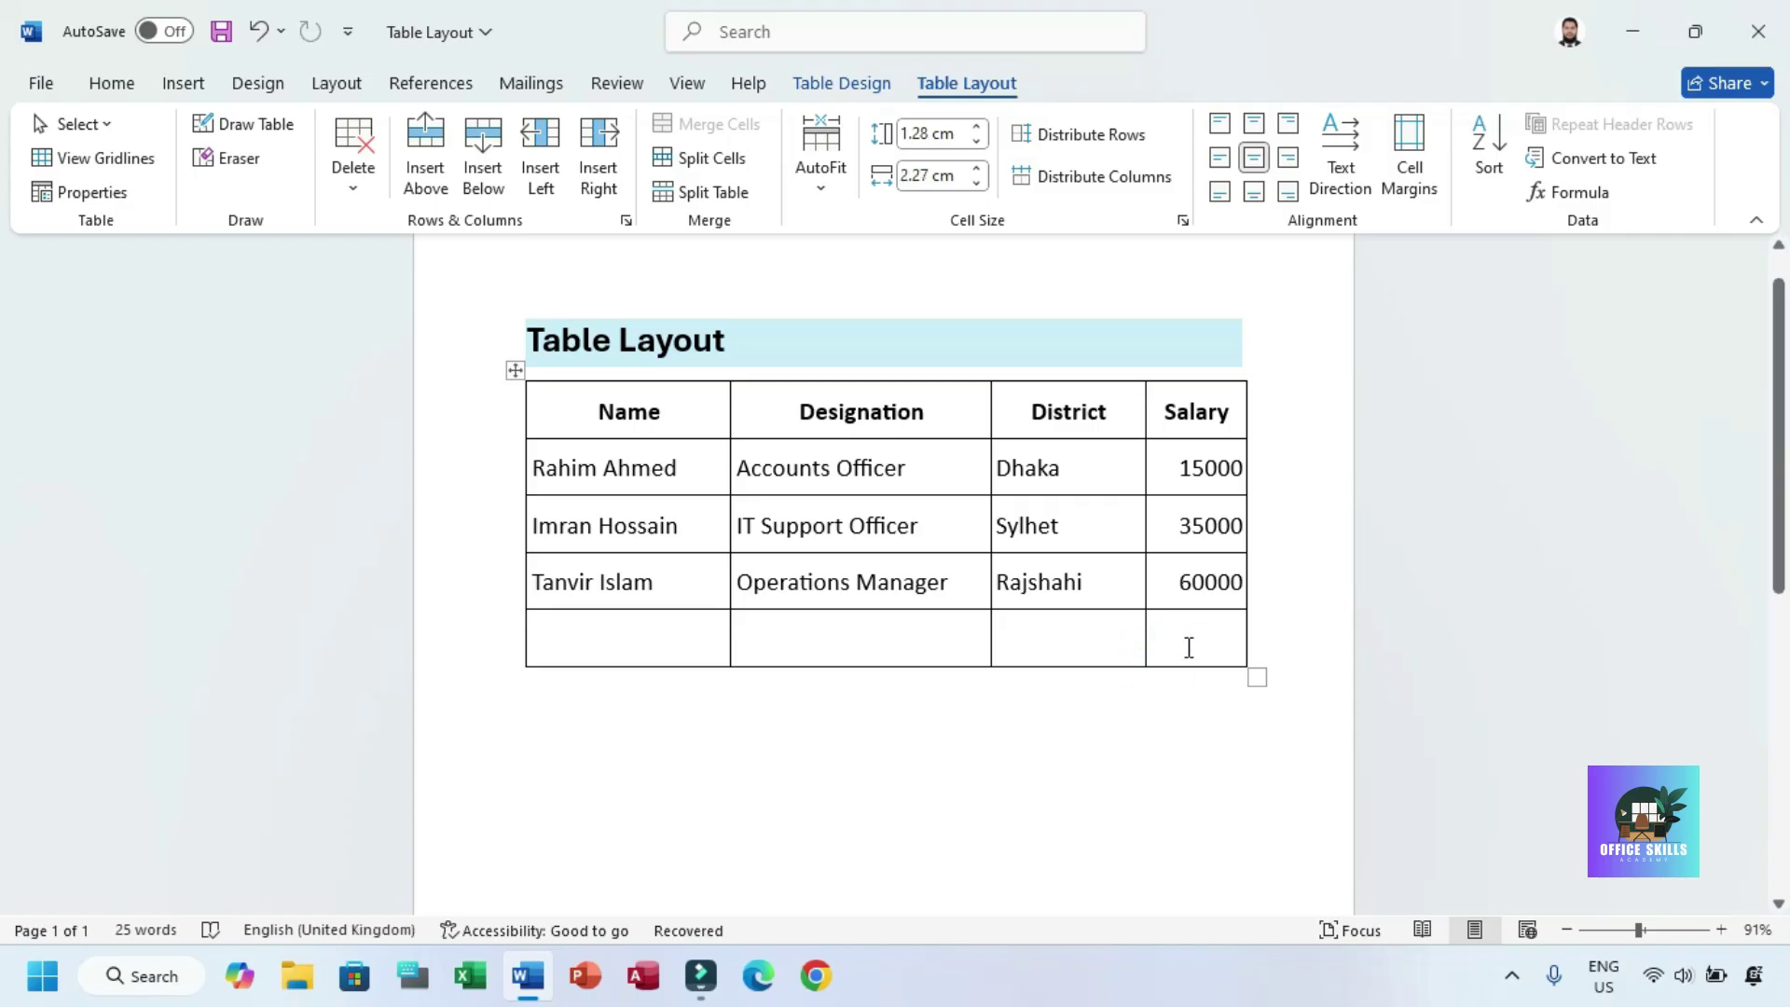
key("Tab")
key("Tab")
key("Tab")
key("Tab")
key("Tab")
key("Tab")
key("Tab")
key("Tab")
key("Tab")
key("Tab")
key("Tab")
key("Tab")
key("Tab")
key("Tab")
key("Tab")
key("Tab")
key("Tab")
key("Tab")
key("Tab")
key("Tab")
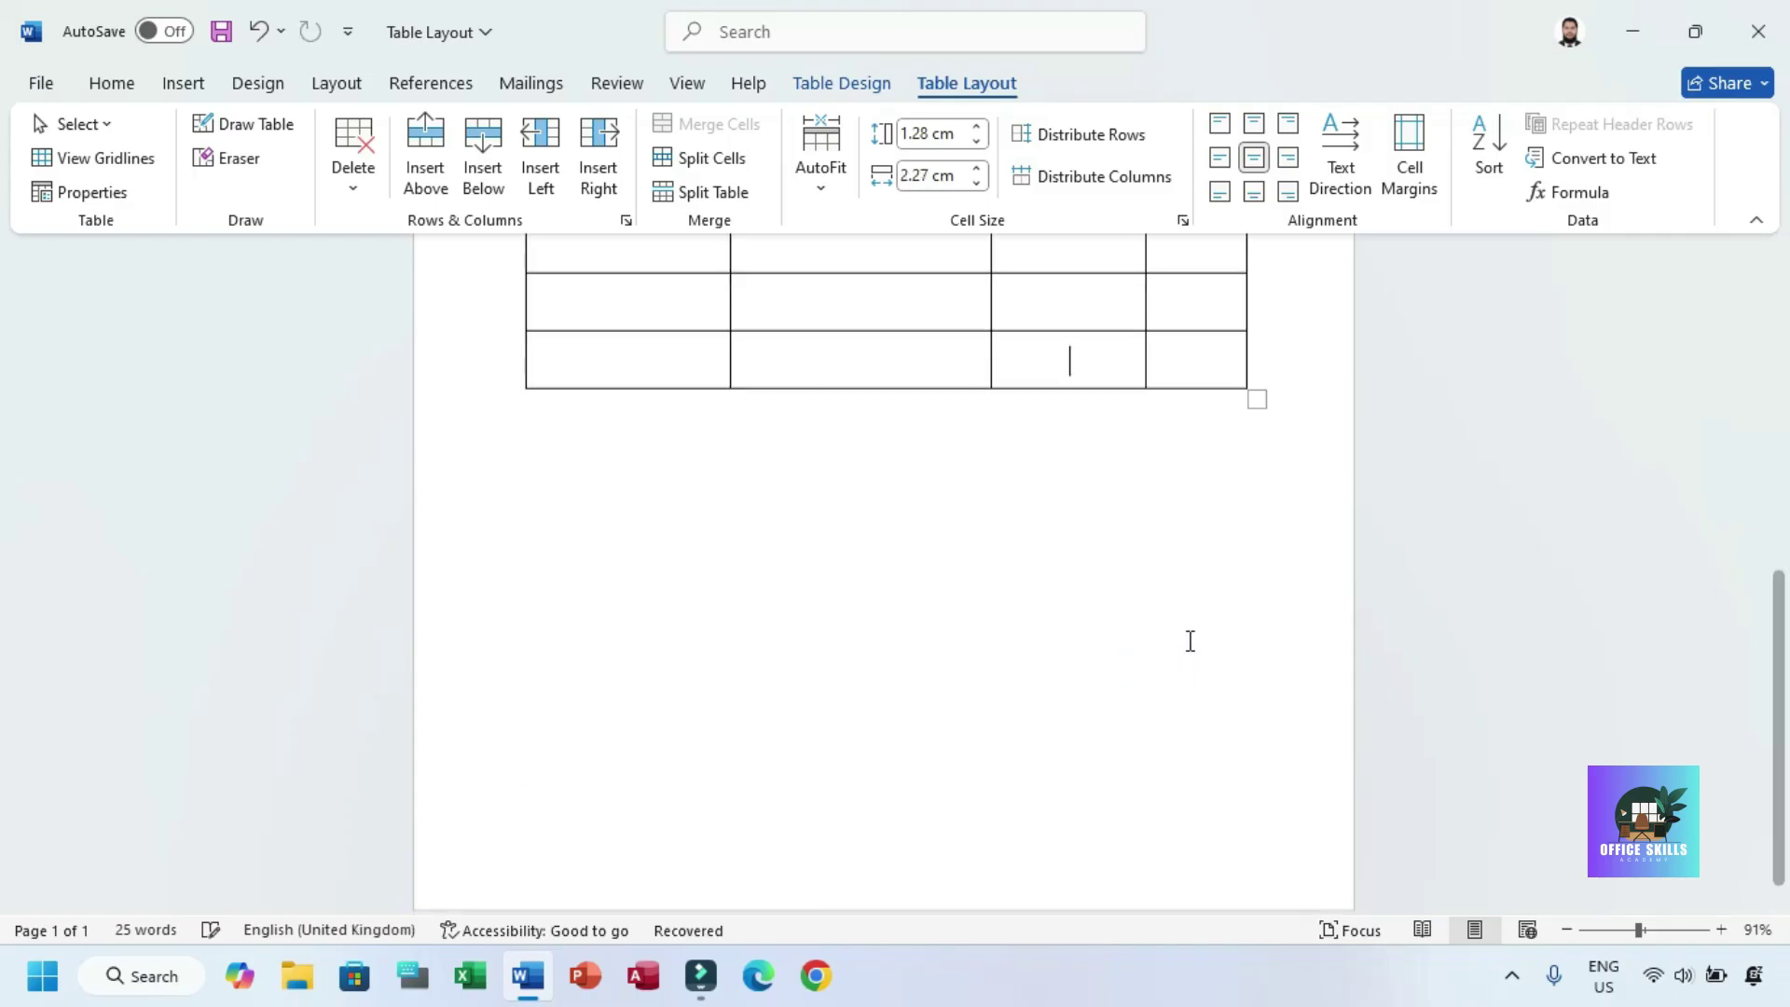
key("Tab")
key("Tab")
key("Tab")
key("Tab")
key("Tab")
key("Tab")
key("Tab")
key("Tab")
key("Tab")
key("Tab")
key("Tab")
key("Tab")
key("Tab")
key("Tab")
key("Tab")
key("Tab")
key("Tab")
key("Tab")
key("Tab")
key("Tab")
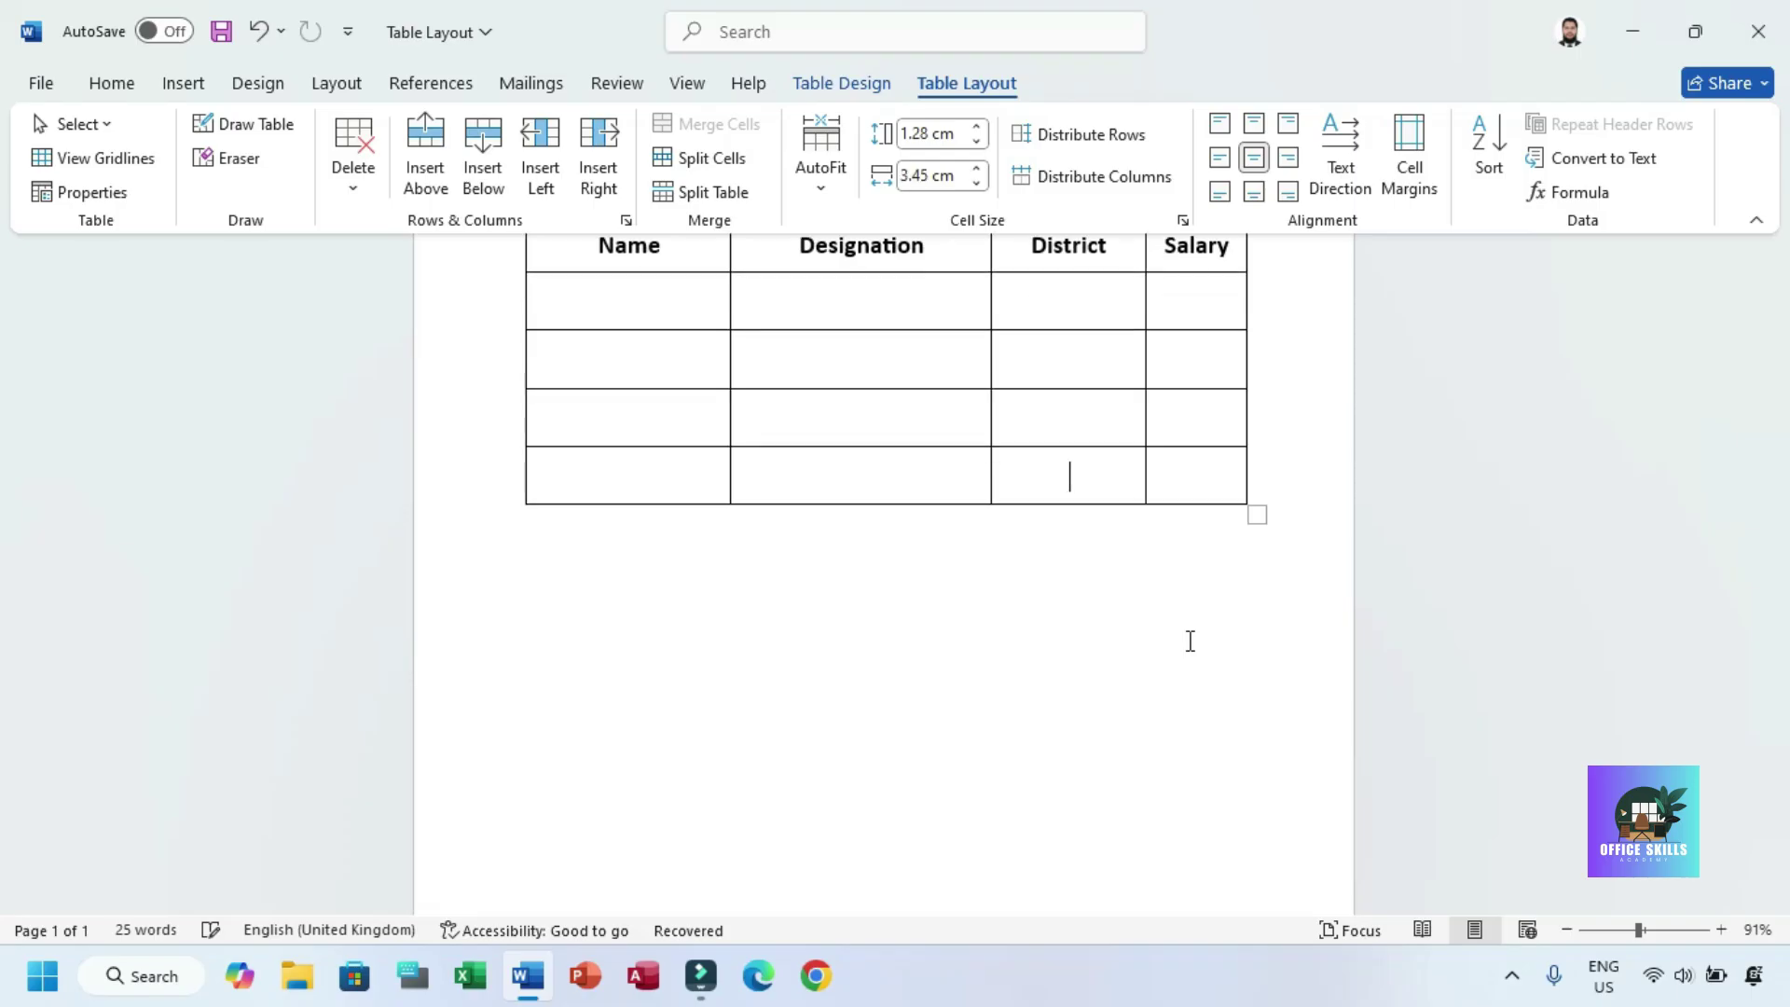
- Examine the start of the second page for the repeated header row and compare it with the first page
left_click_drag(1639, 929, 1593, 915)
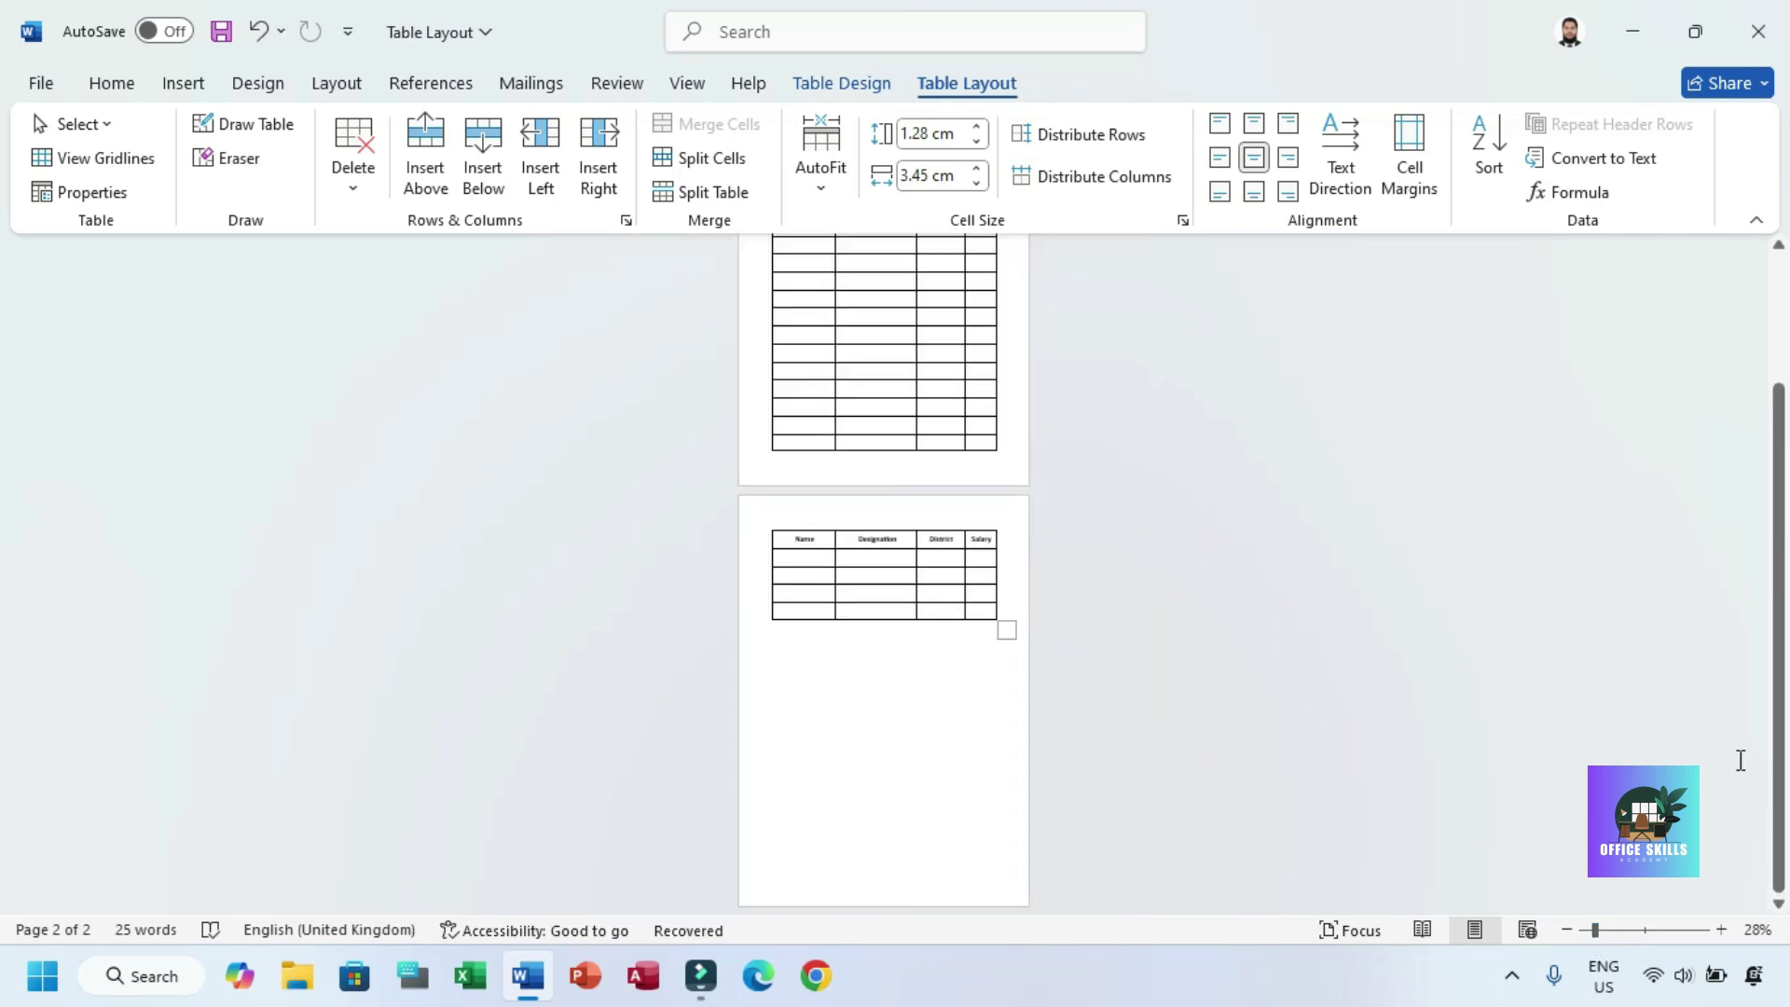
left_click(1631, 930)
left_click(1779, 601)
mouse_move(1778, 602)
left_mouse_down()
mouse_move(1785, 303)
mouse_move(1781, 566)
left_mouse_up()
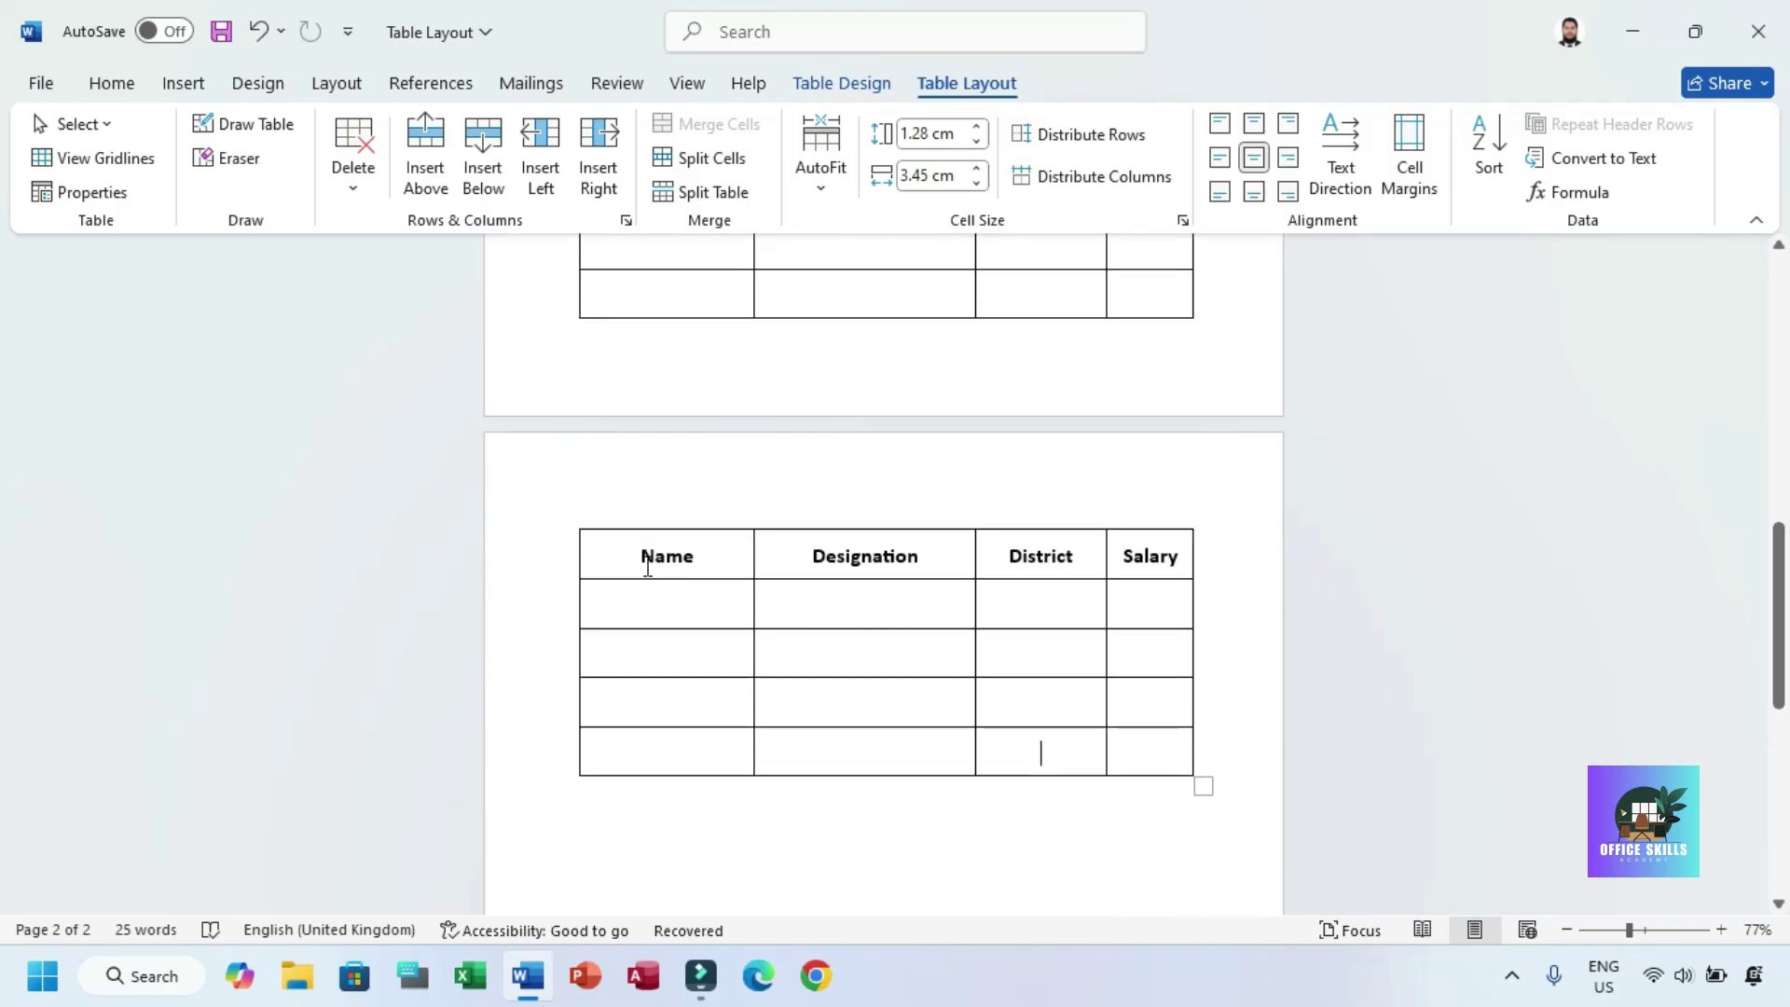
left_click(653, 590)
key("Tab")
key("Tab")
left_click_drag(1778, 569, 1777, 294)
- Check the header row's repeat setting and preview how both pages of the table would print
left_click(922, 422)
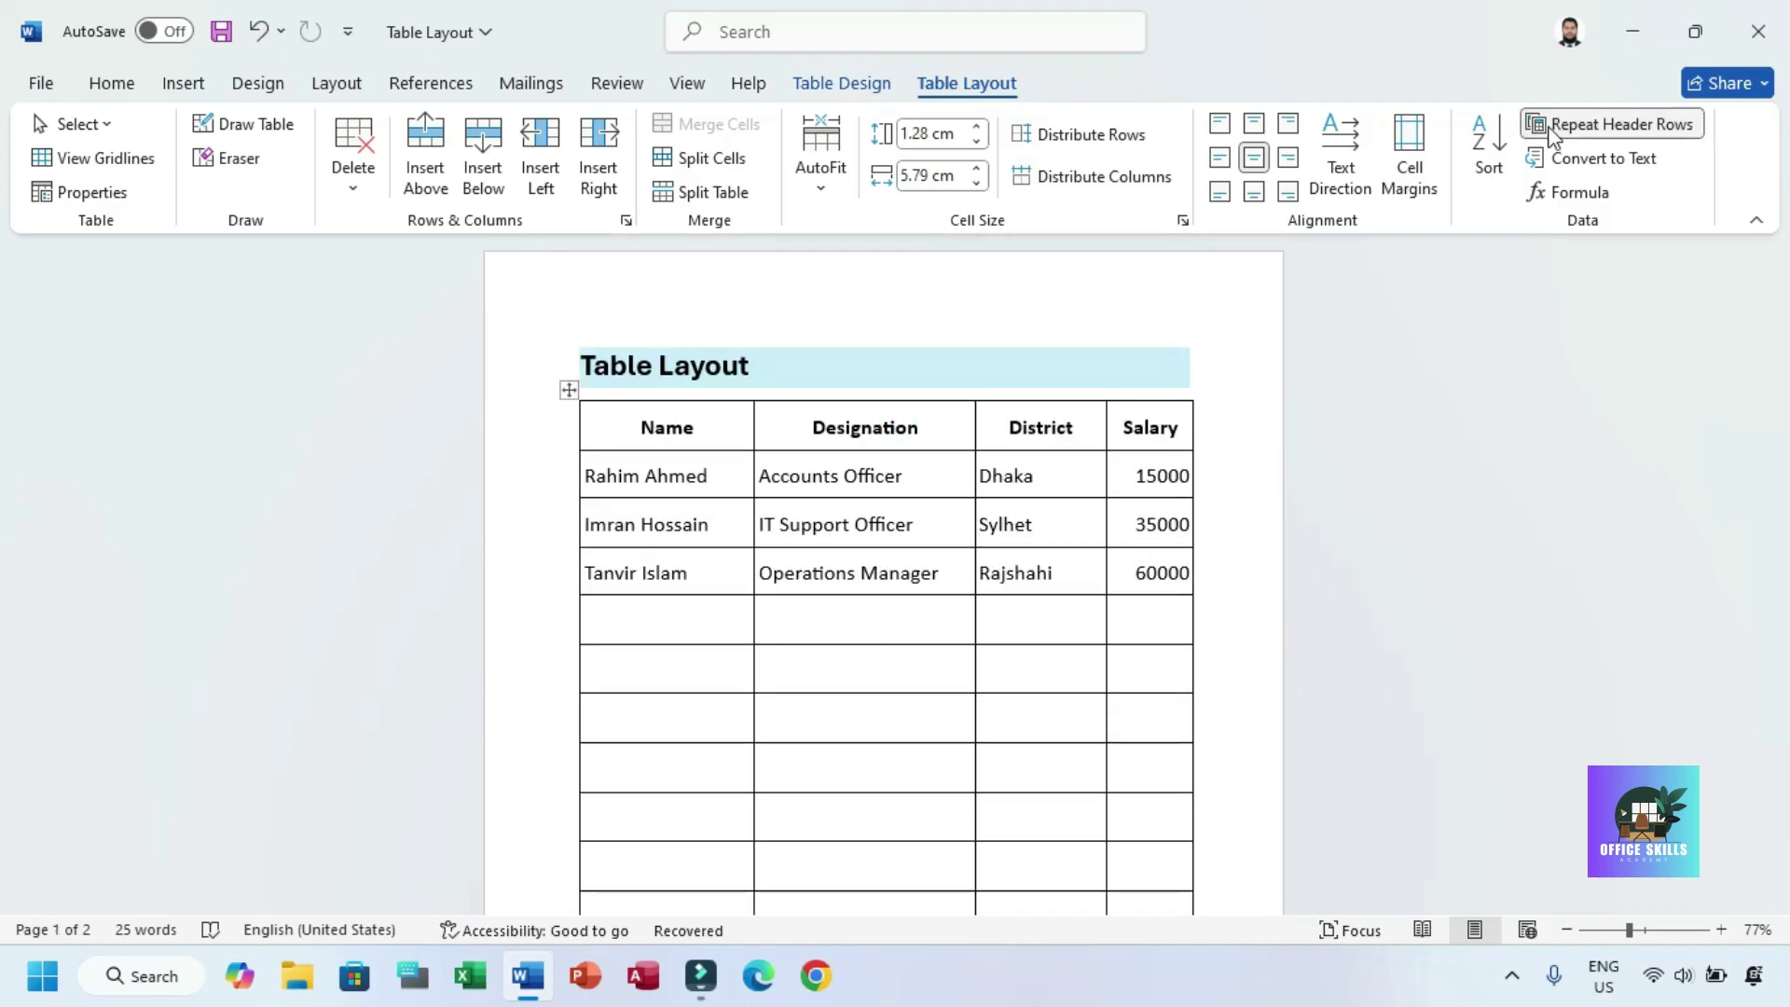
left_click(1643, 134)
left_click_drag(1777, 354, 1783, 308)
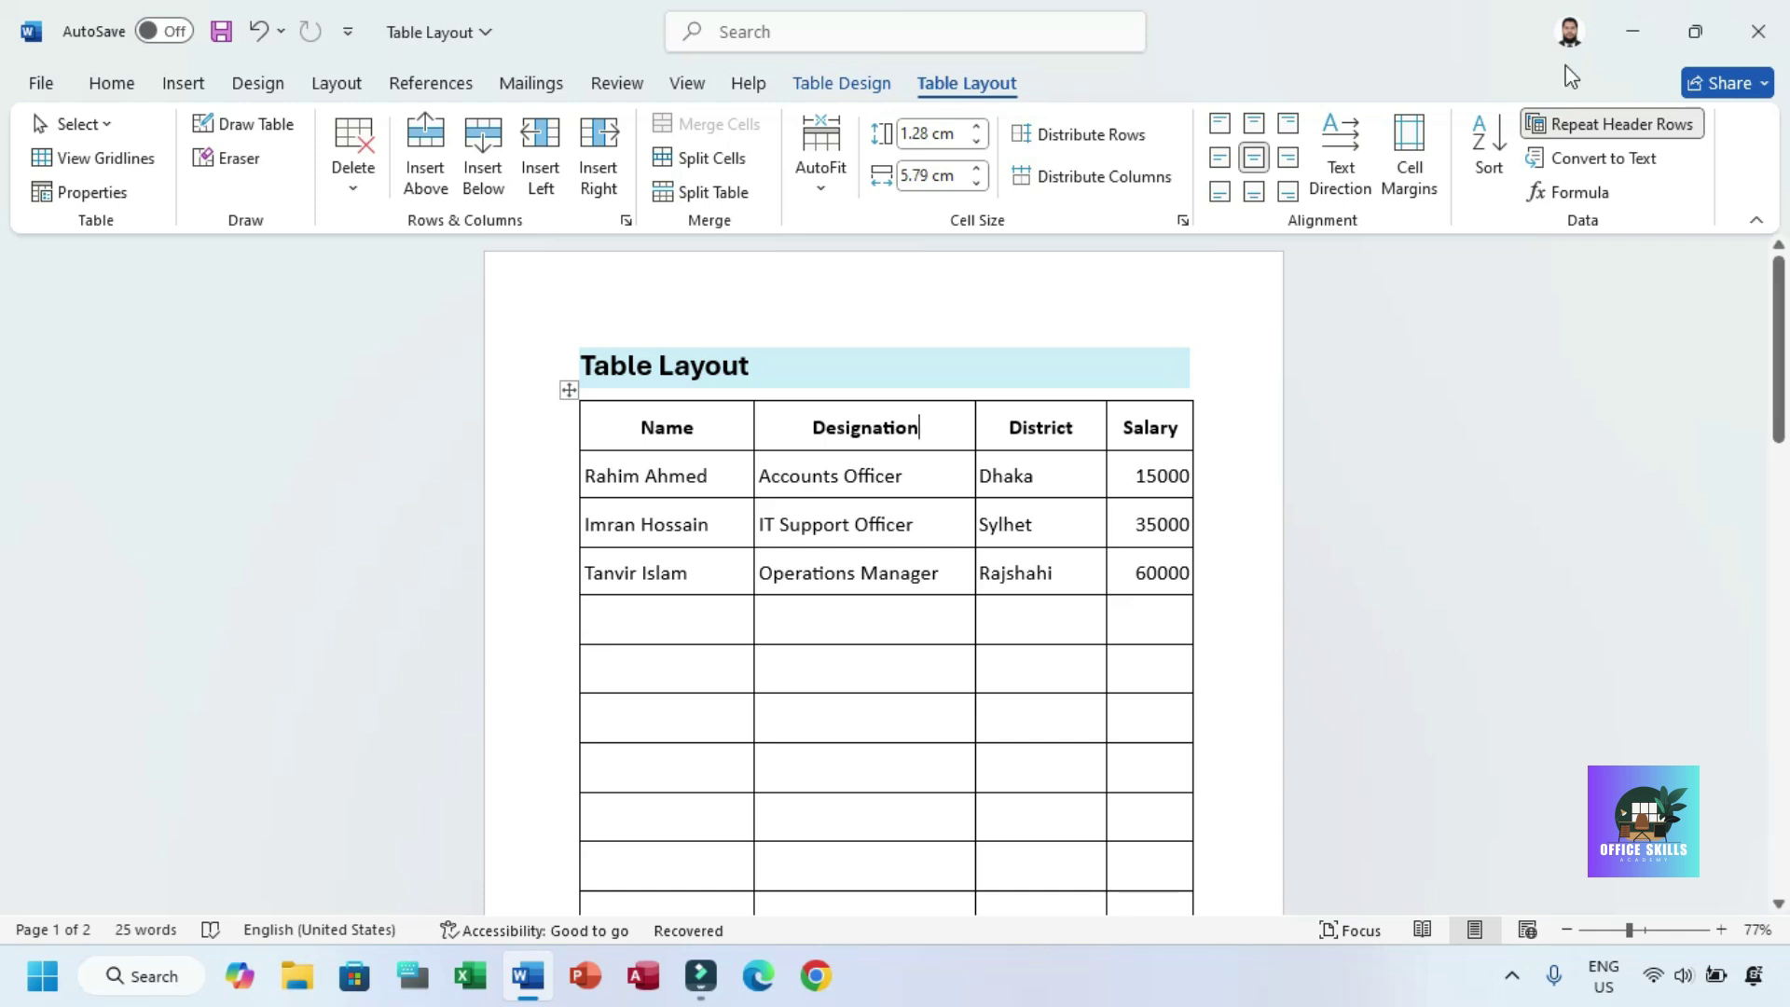
left_click(37, 86)
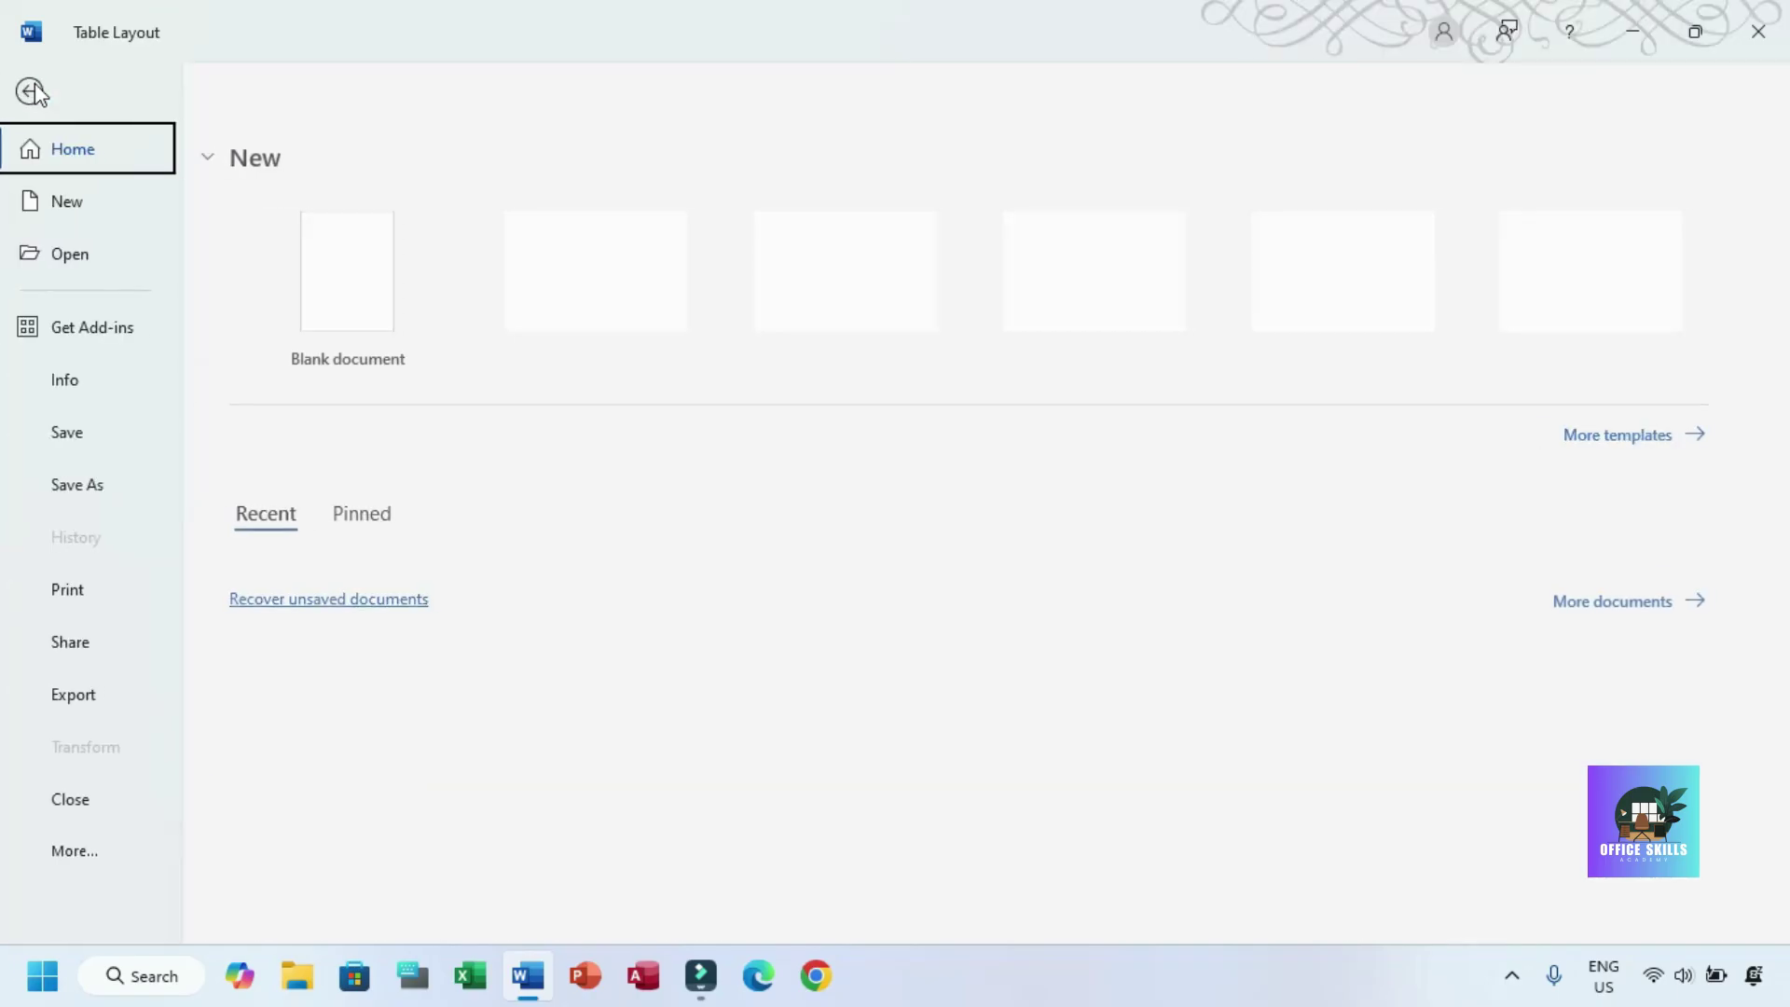
left_click(80, 593)
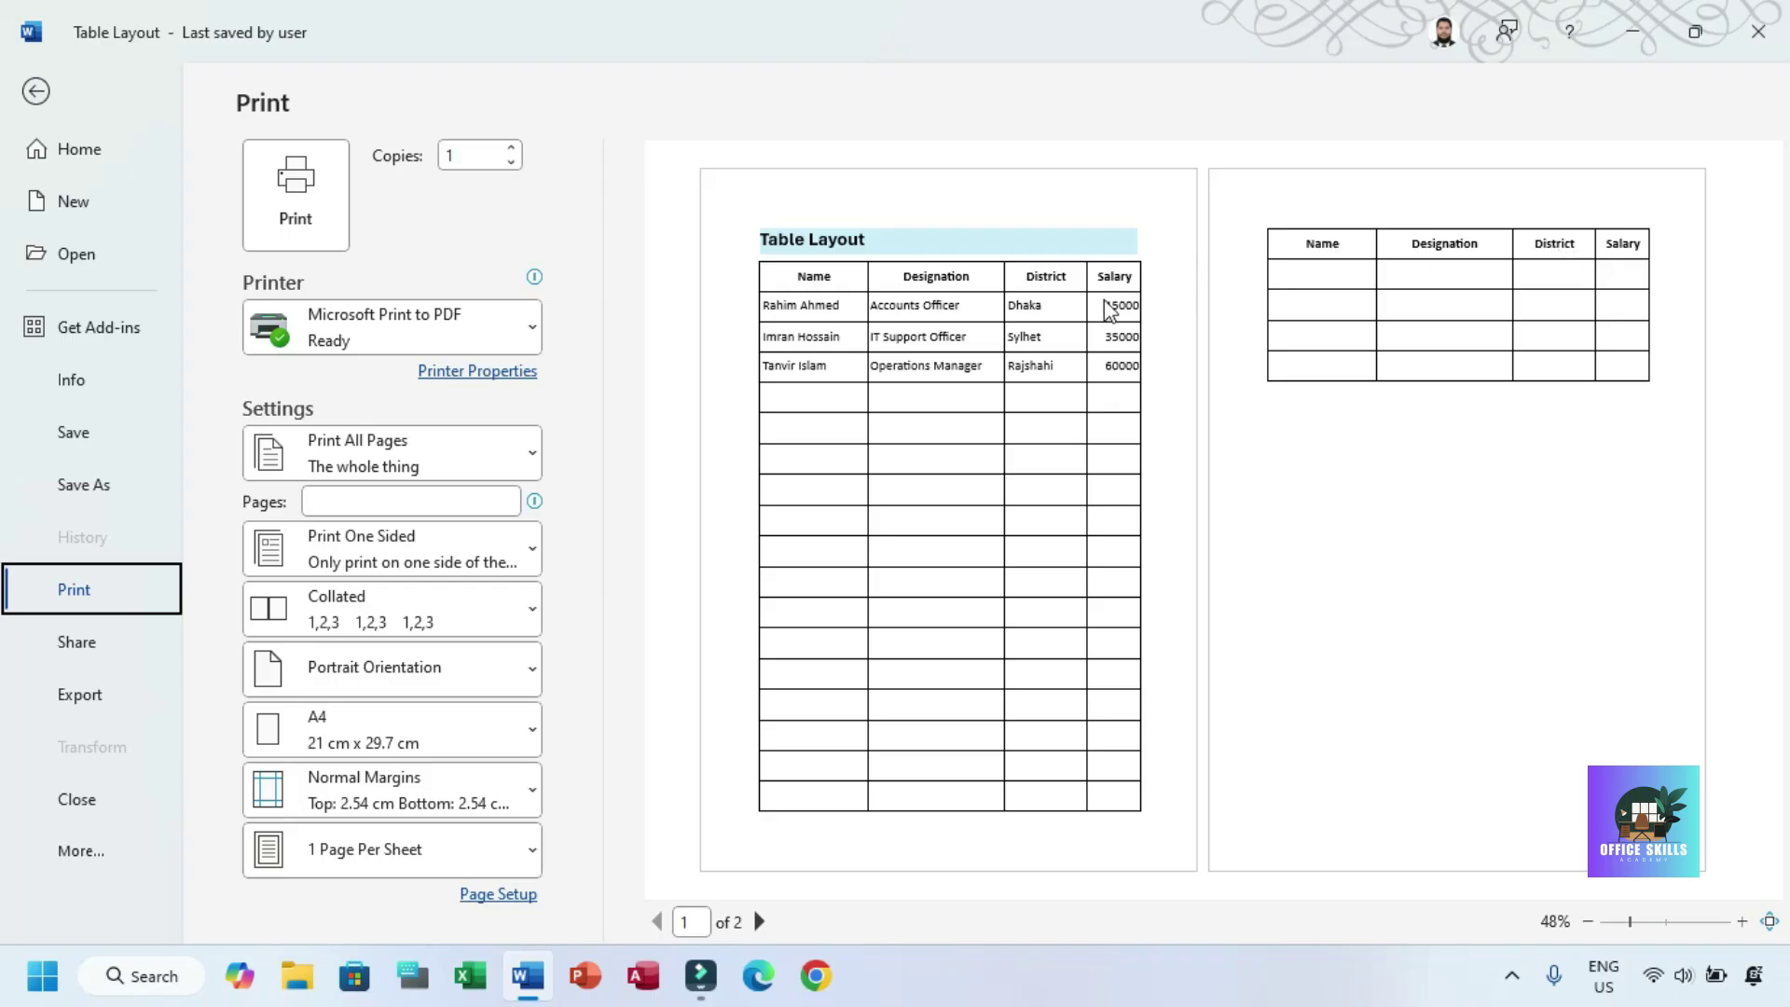
left_click(36, 91)
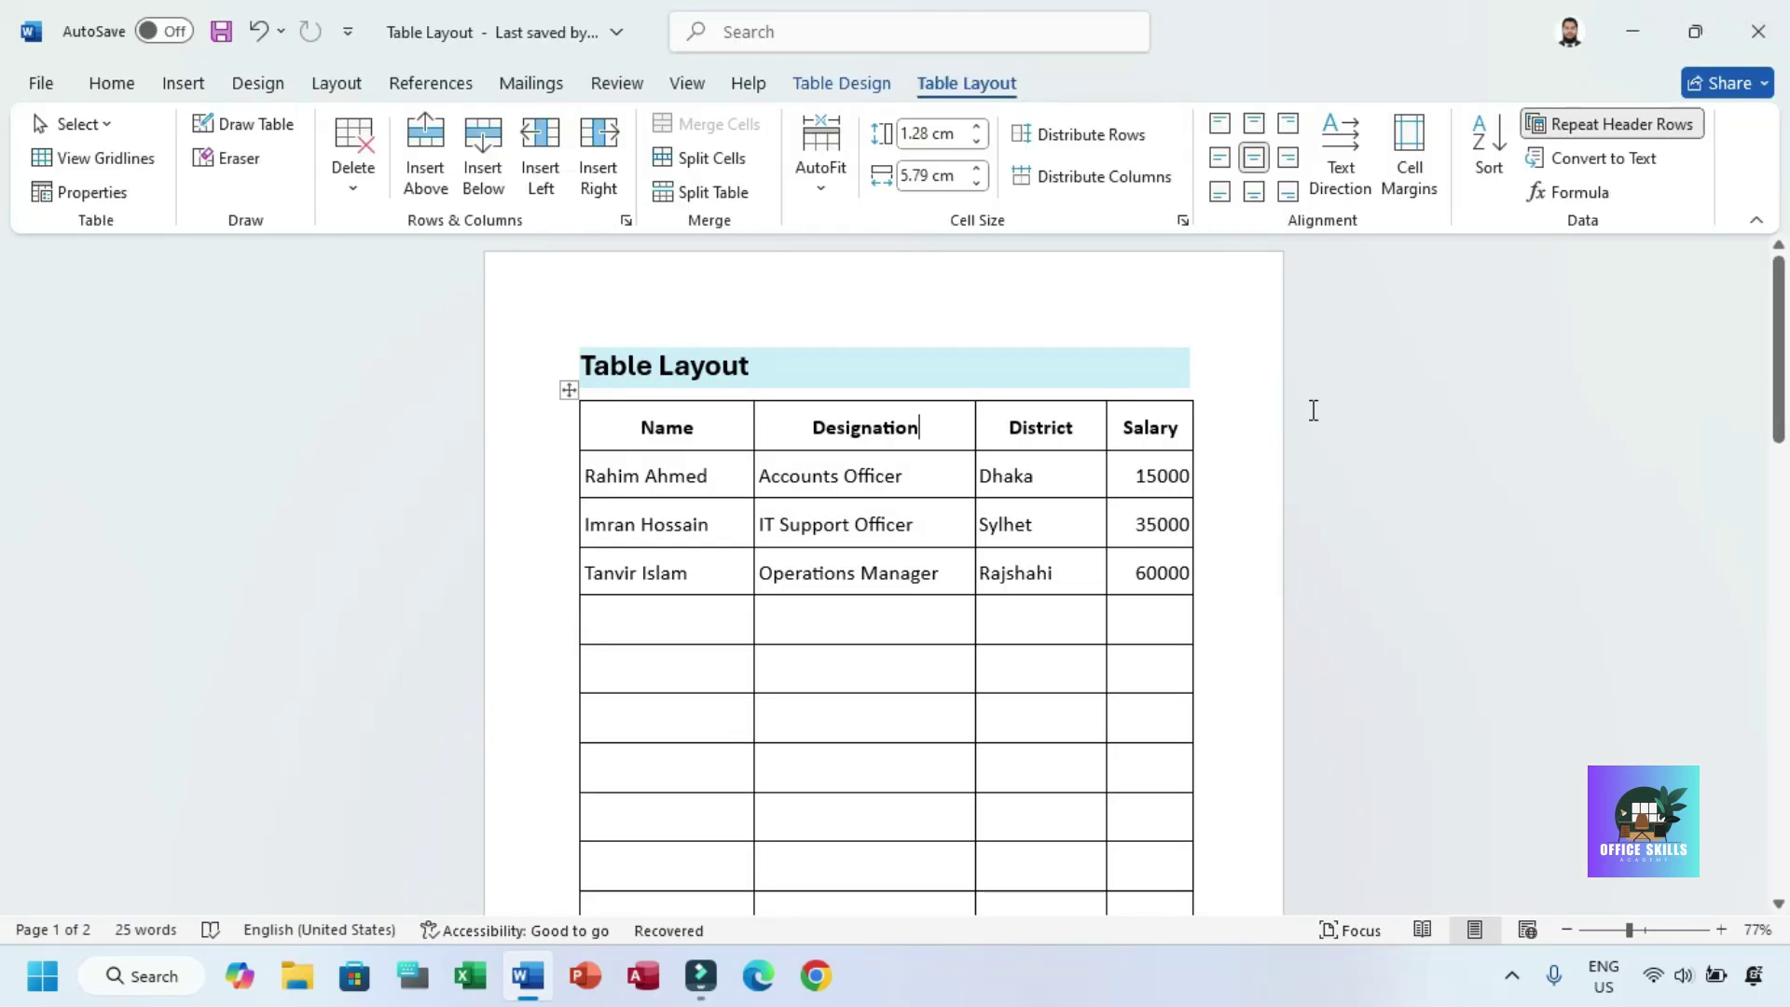
- Undo the added empty rows and the header row repetition in the employee table
left_click(842, 393)
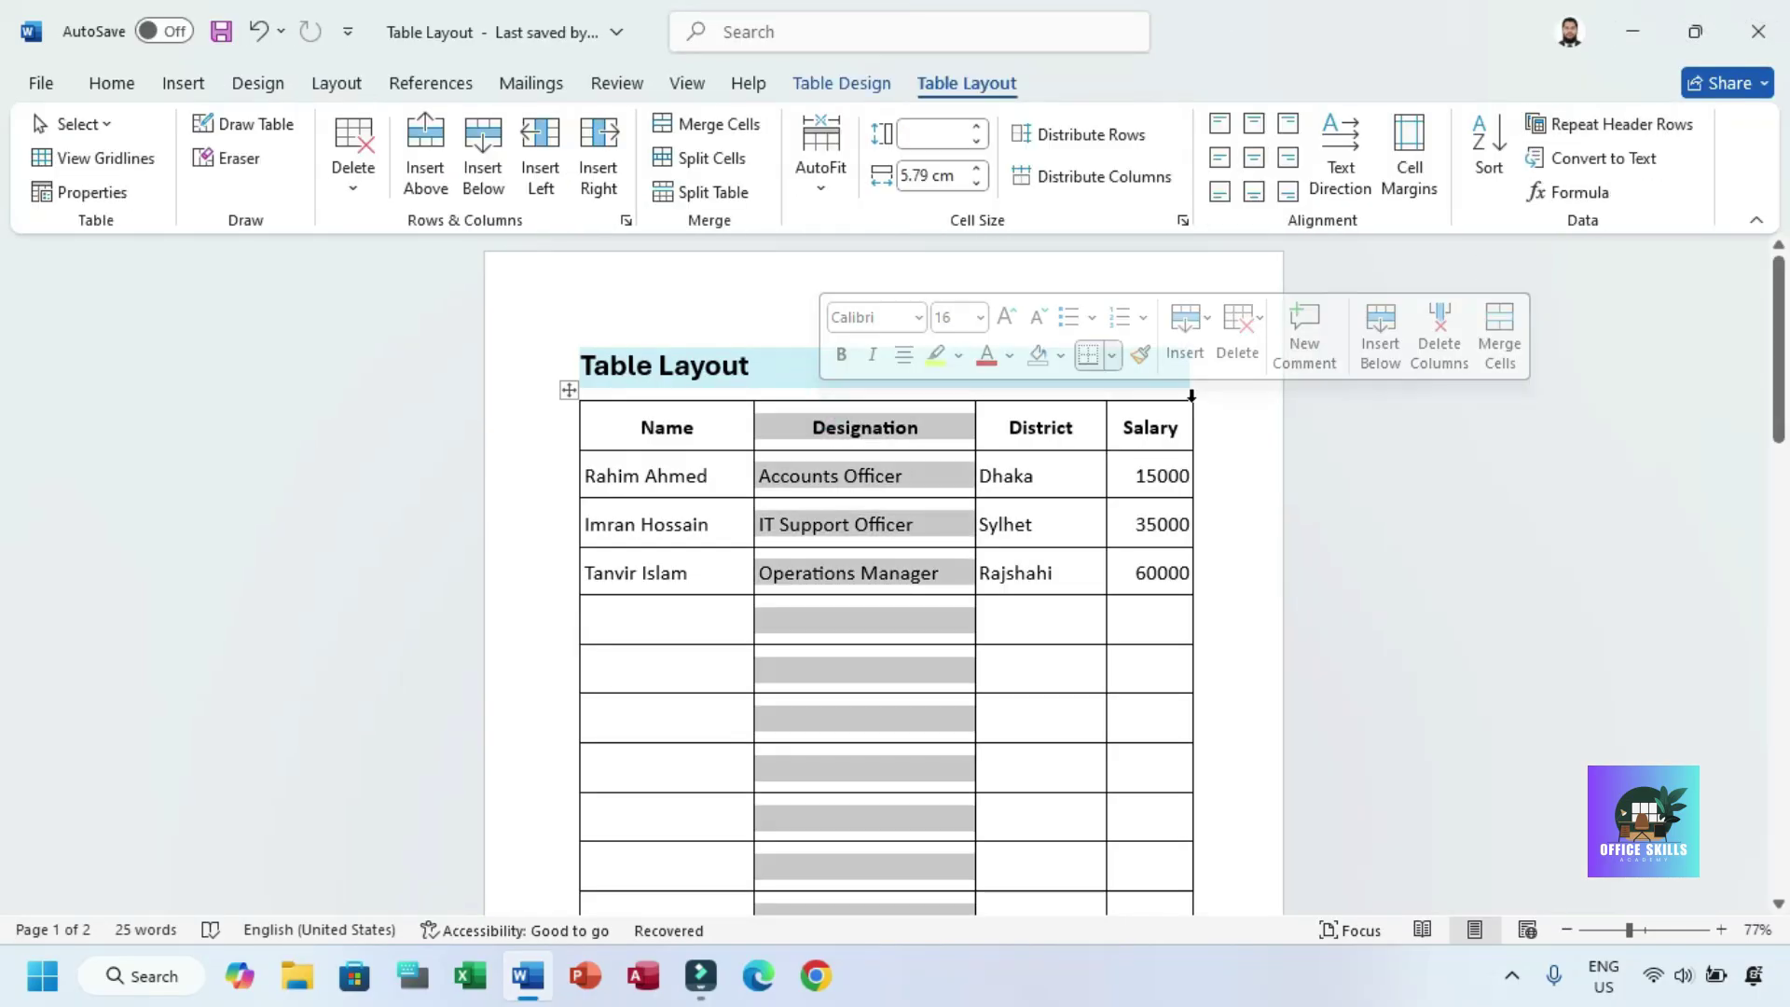
left_click(1148, 524)
key("ctrl+z")
key("ctrl+z")
key("ctrl+z")
key("ctrl+z")
key("ctrl+z")
key("ctrl+z")
key("ctrl+z")
key("ctrl+z")
key("ctrl+z")
key("ctrl+z")
key("ctrl+z")
key("ctrl+z")
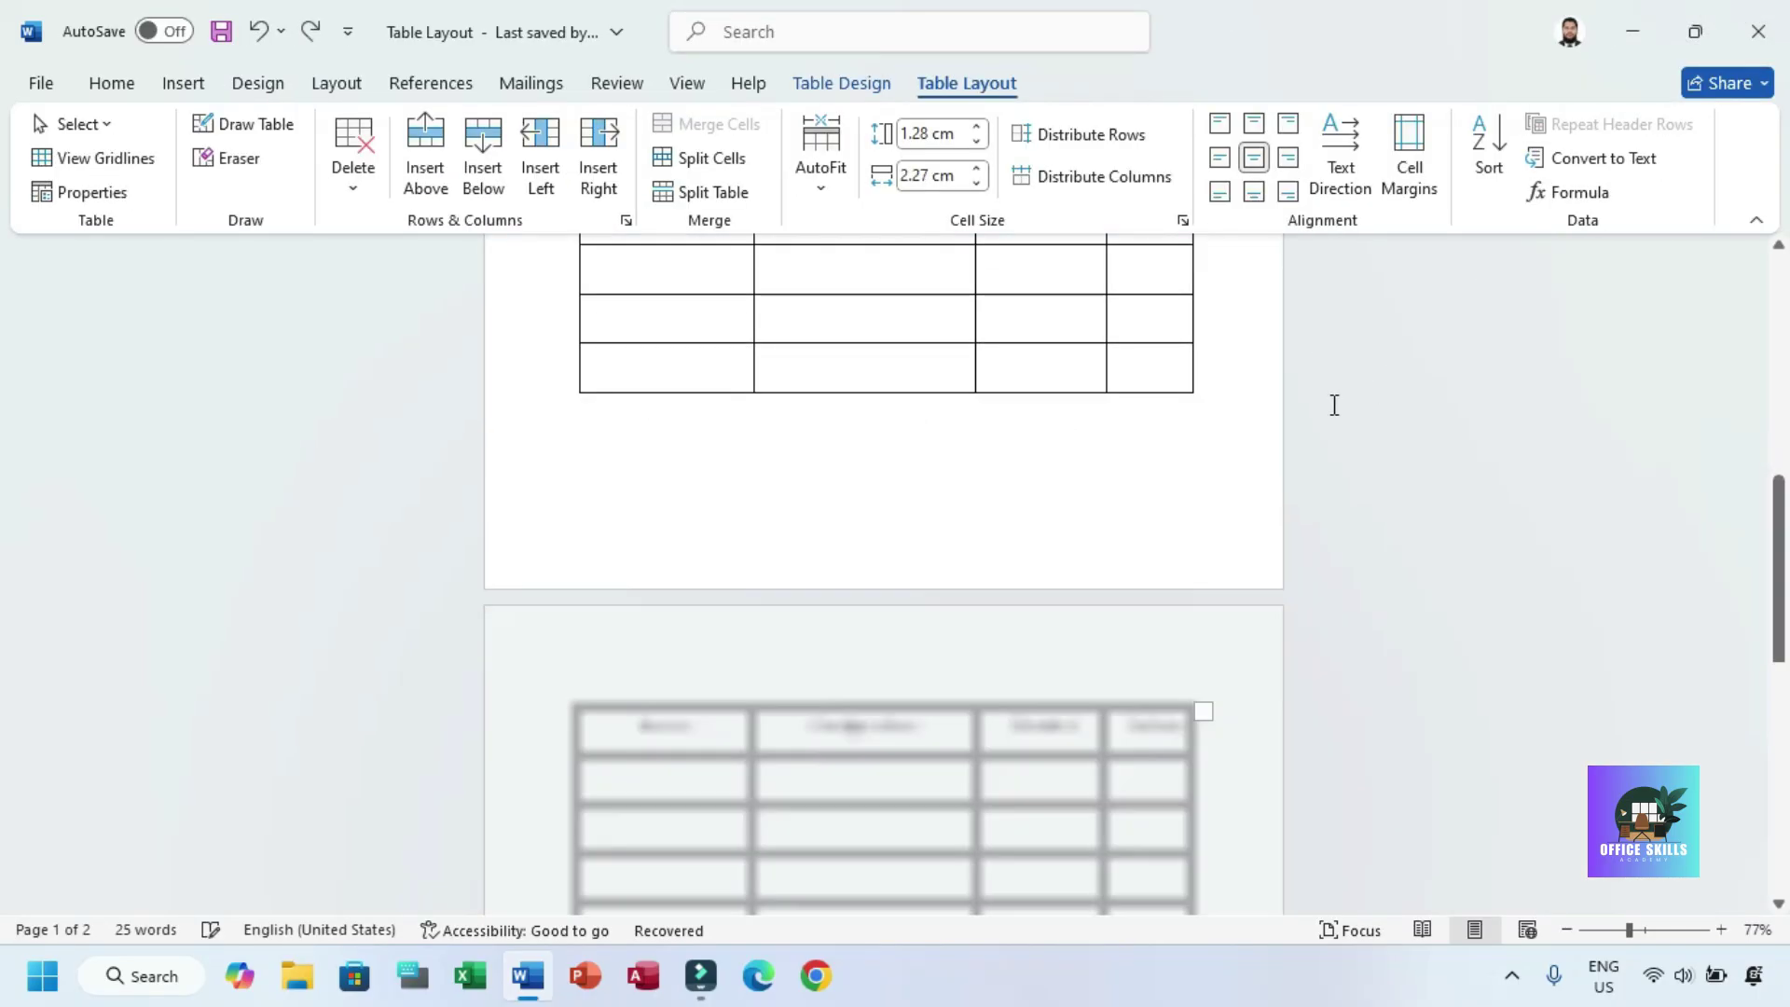
left_click_drag(1778, 623, 1777, 413)
key("ctrl+z")
key("ctrl+z")
key("ctrl+z")
key("ctrl+z")
key("ctrl+z")
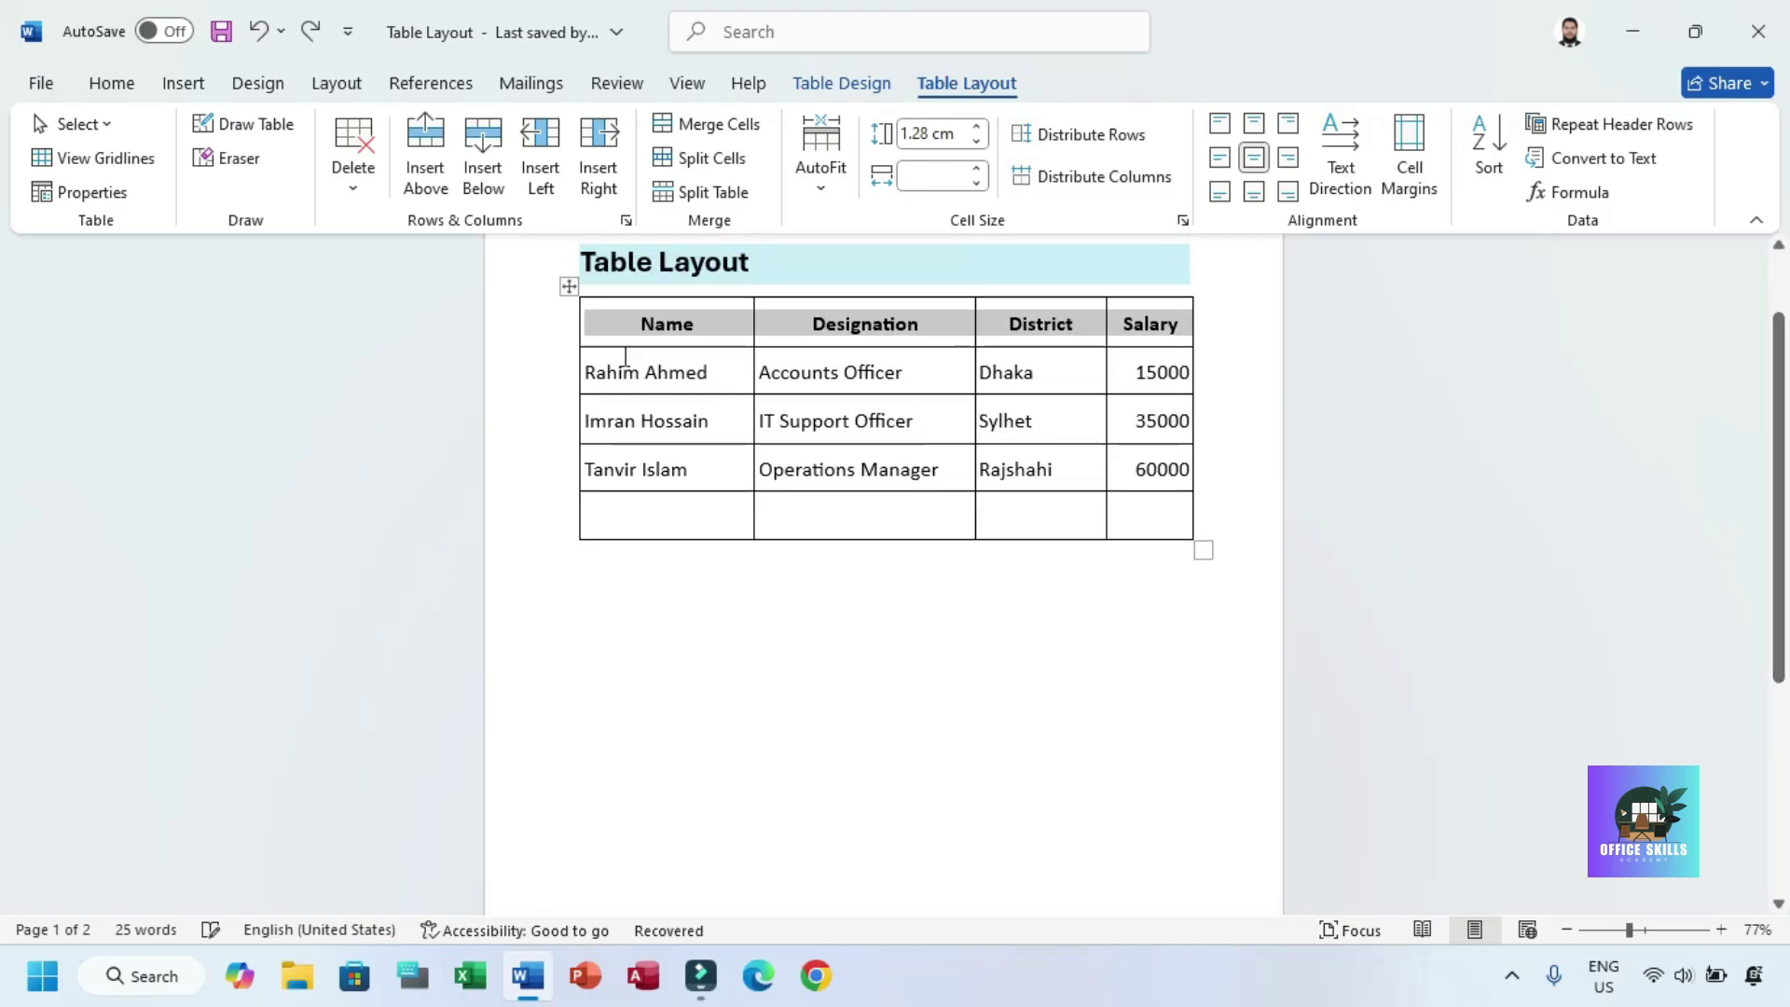
- Convert the whole employee table to text separated by paragraph marks, and undo the conversion after reviewing it
left_click(640, 323)
left_click_drag(613, 324, 1135, 495)
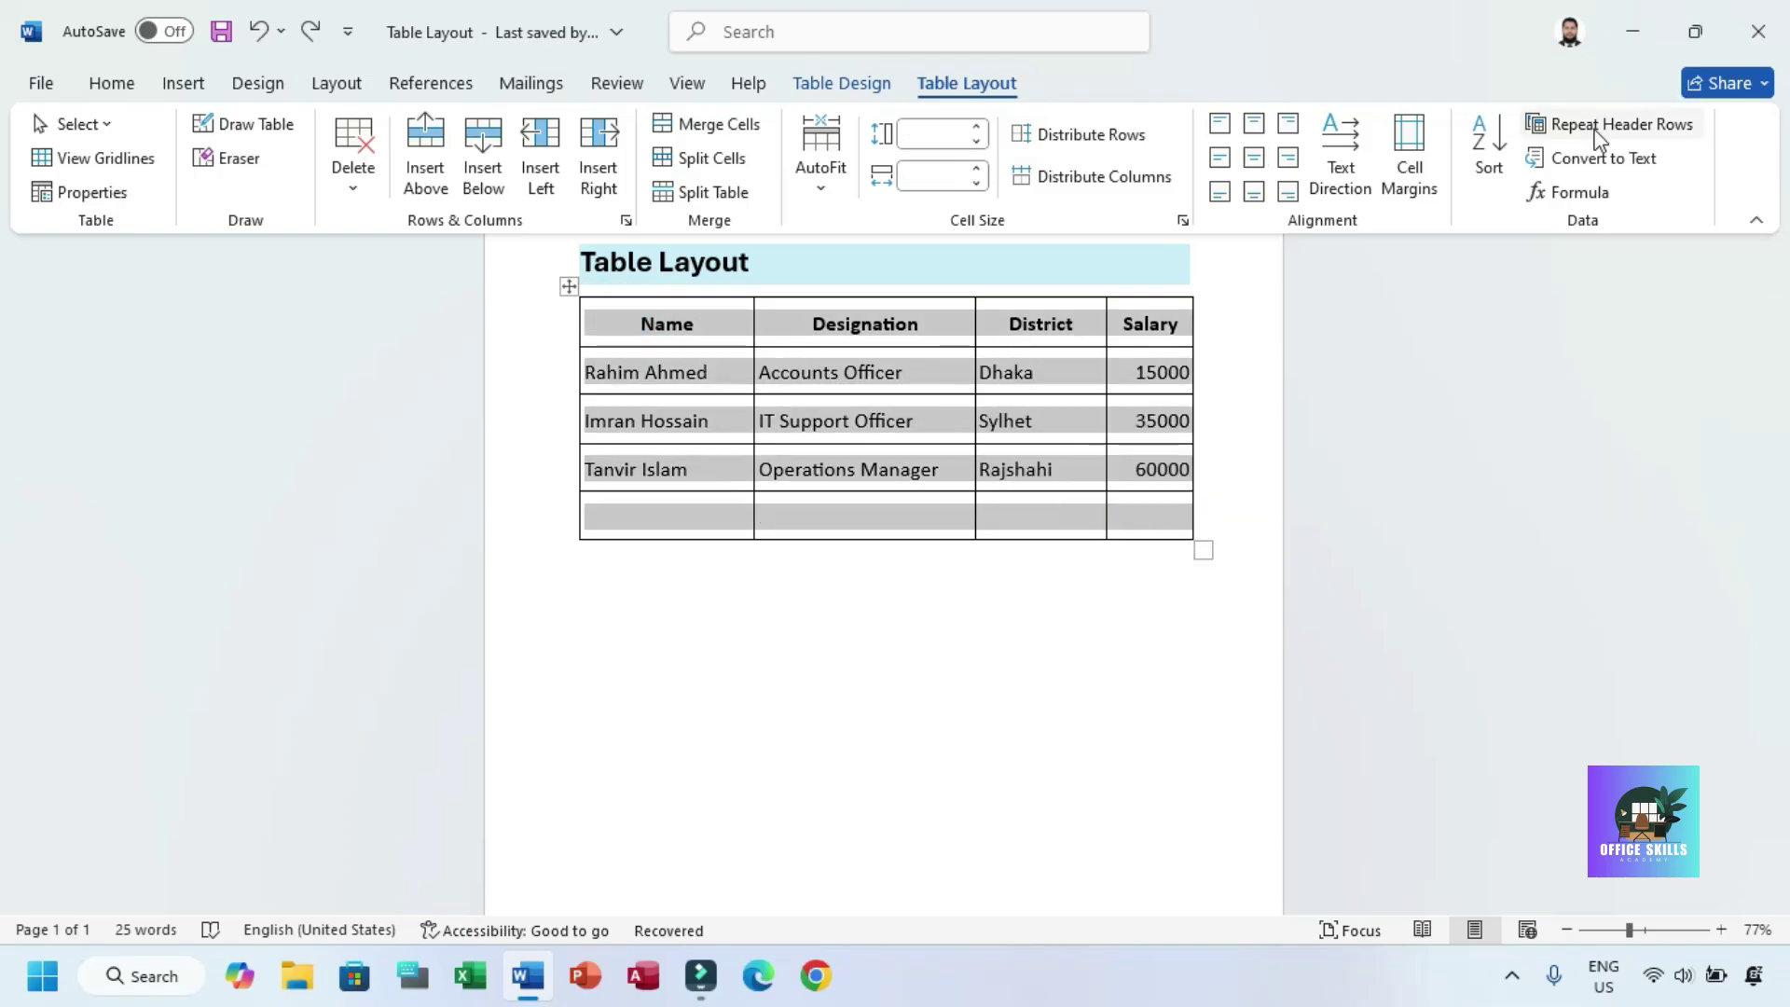
left_click(1592, 158)
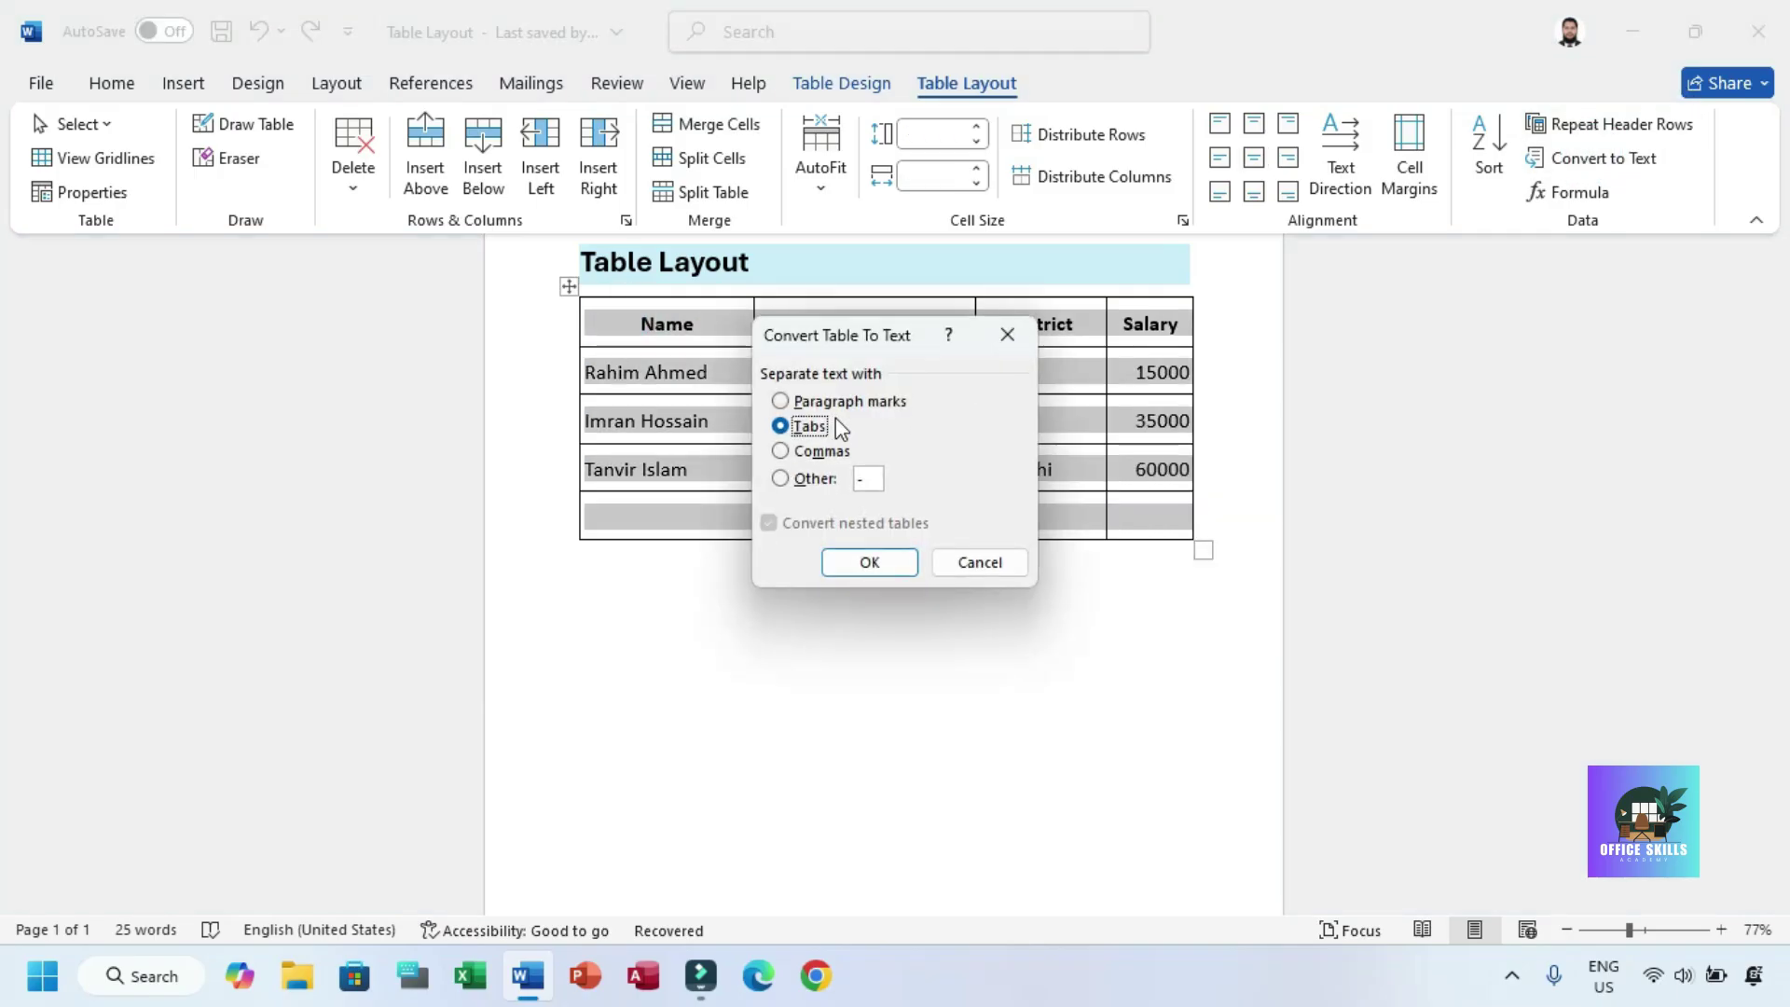
left_click(830, 402)
left_click(872, 561)
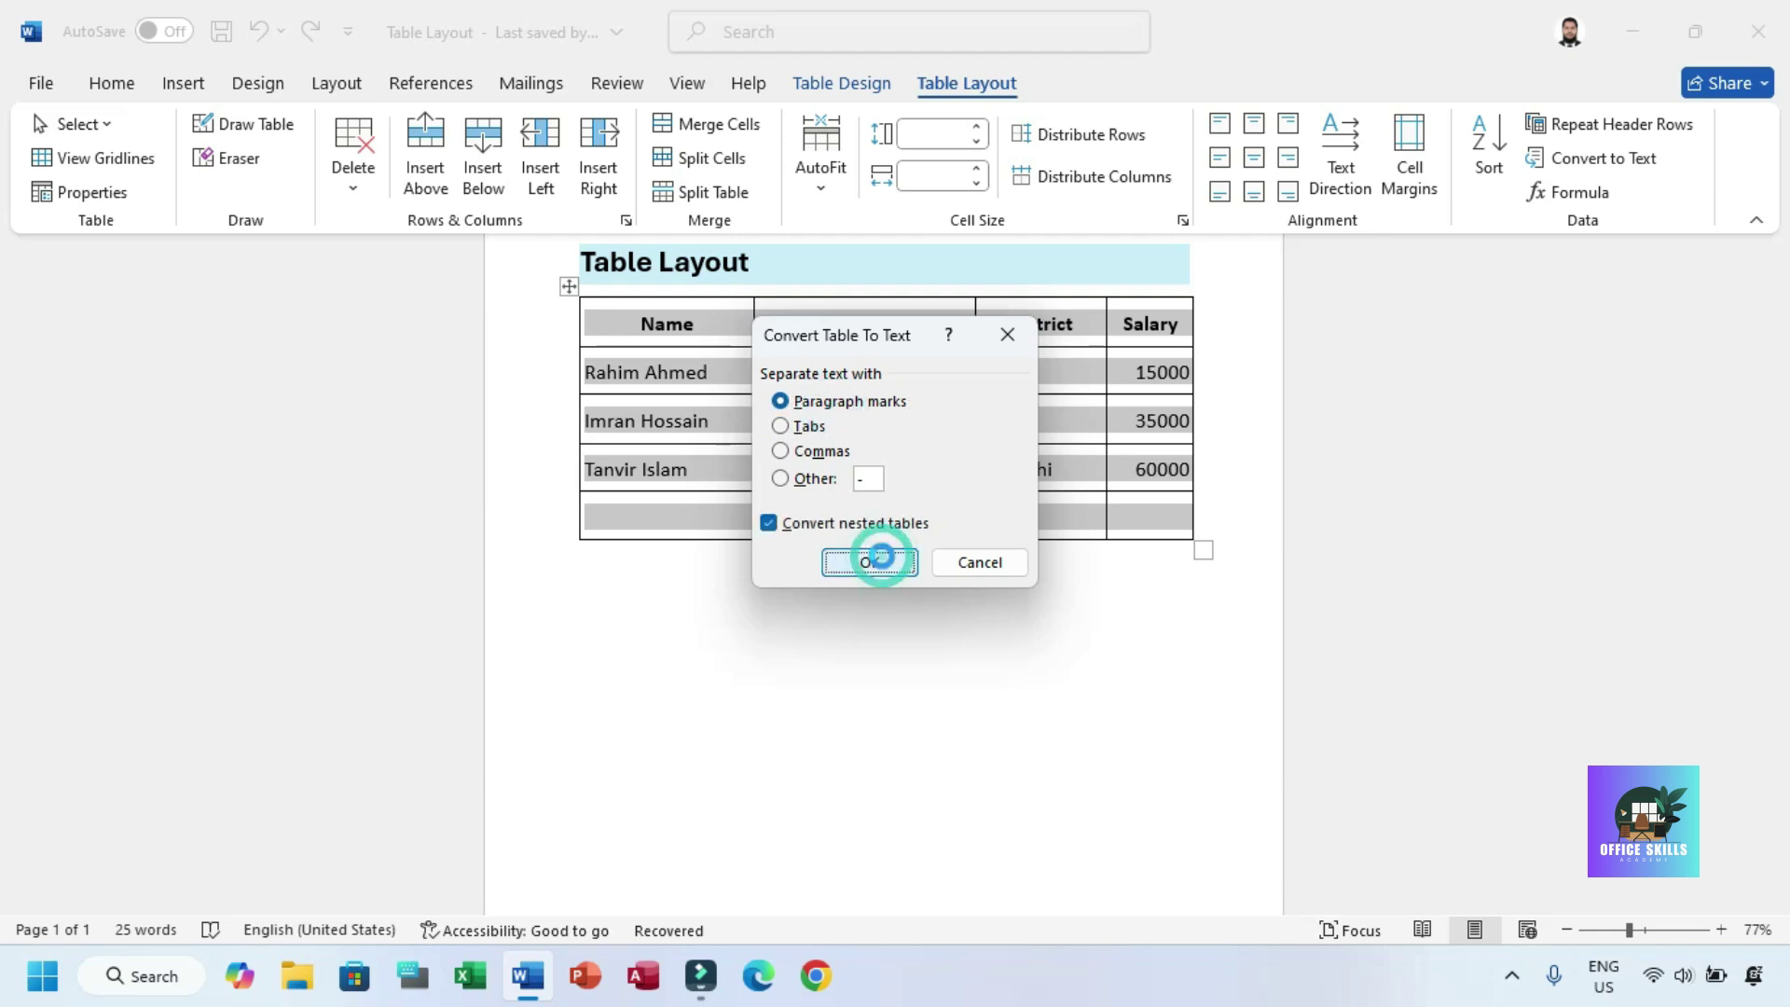
left_click(1168, 511)
mouse_move(1778, 392)
left_mouse_down()
mouse_move(1778, 447)
mouse_move(1778, 365)
left_mouse_up()
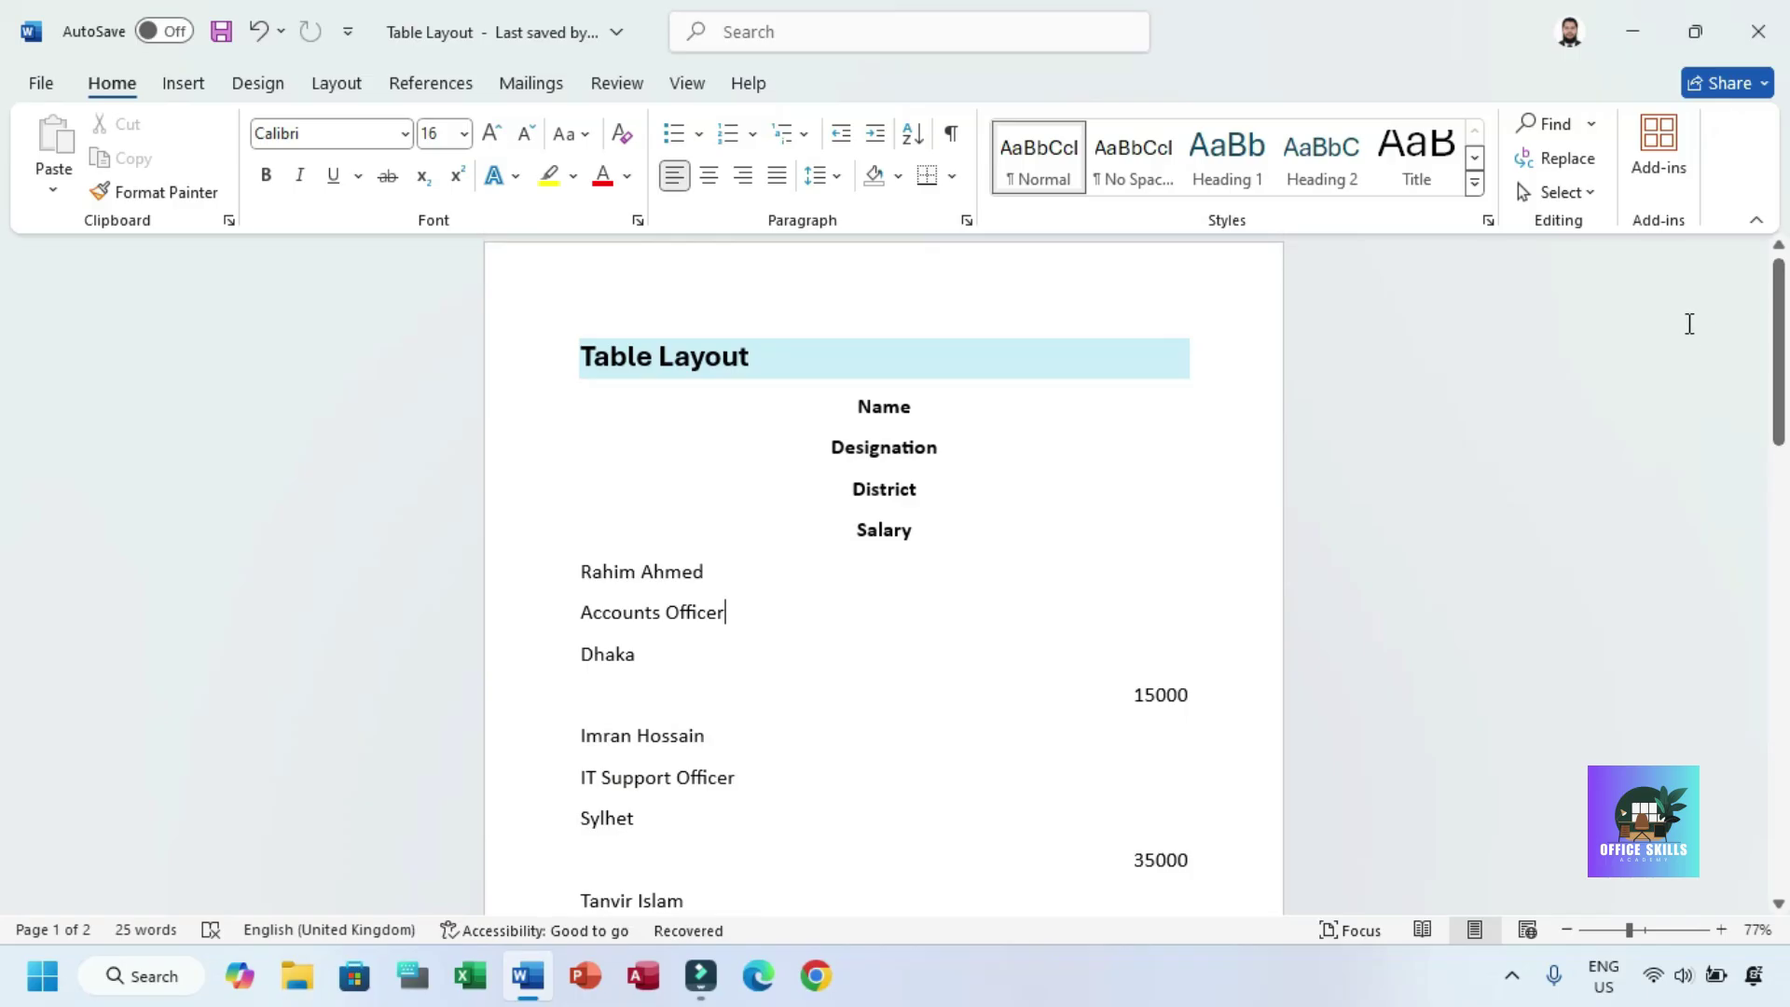
key("ctrl+z")
- Convert the whole employee table to text separated by tabs, and undo the conversion after reviewing it
left_click(994, 93)
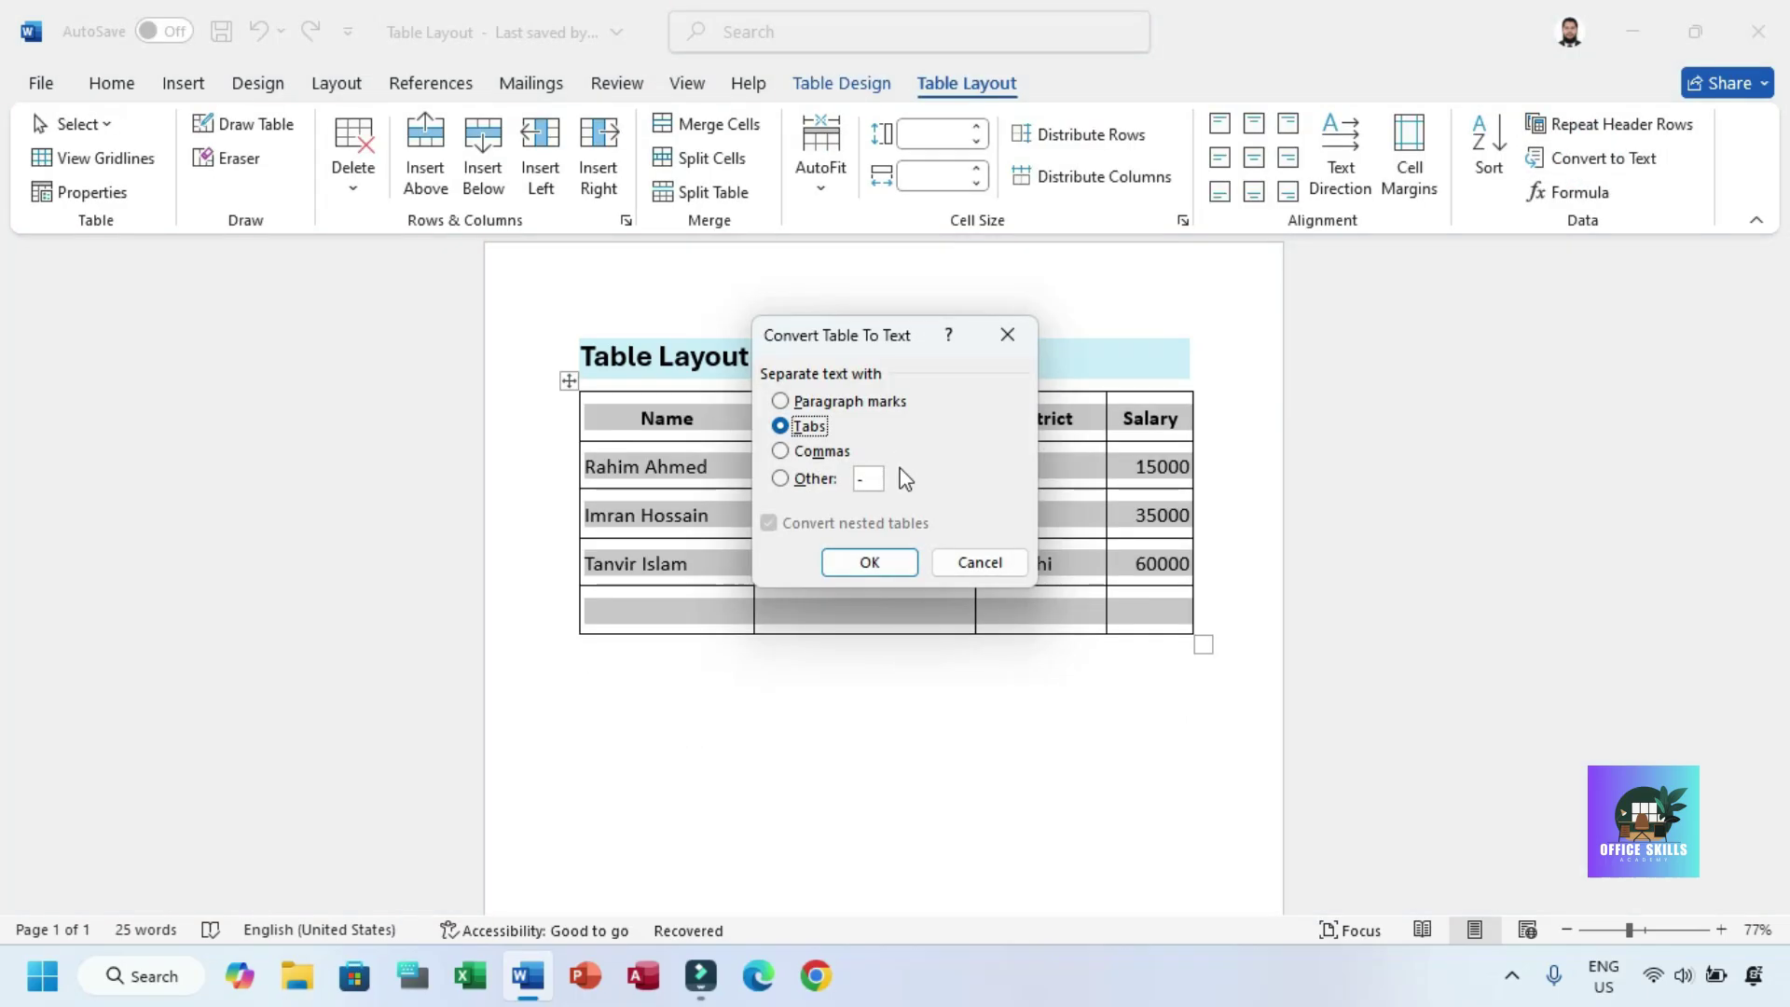
left_click(882, 561)
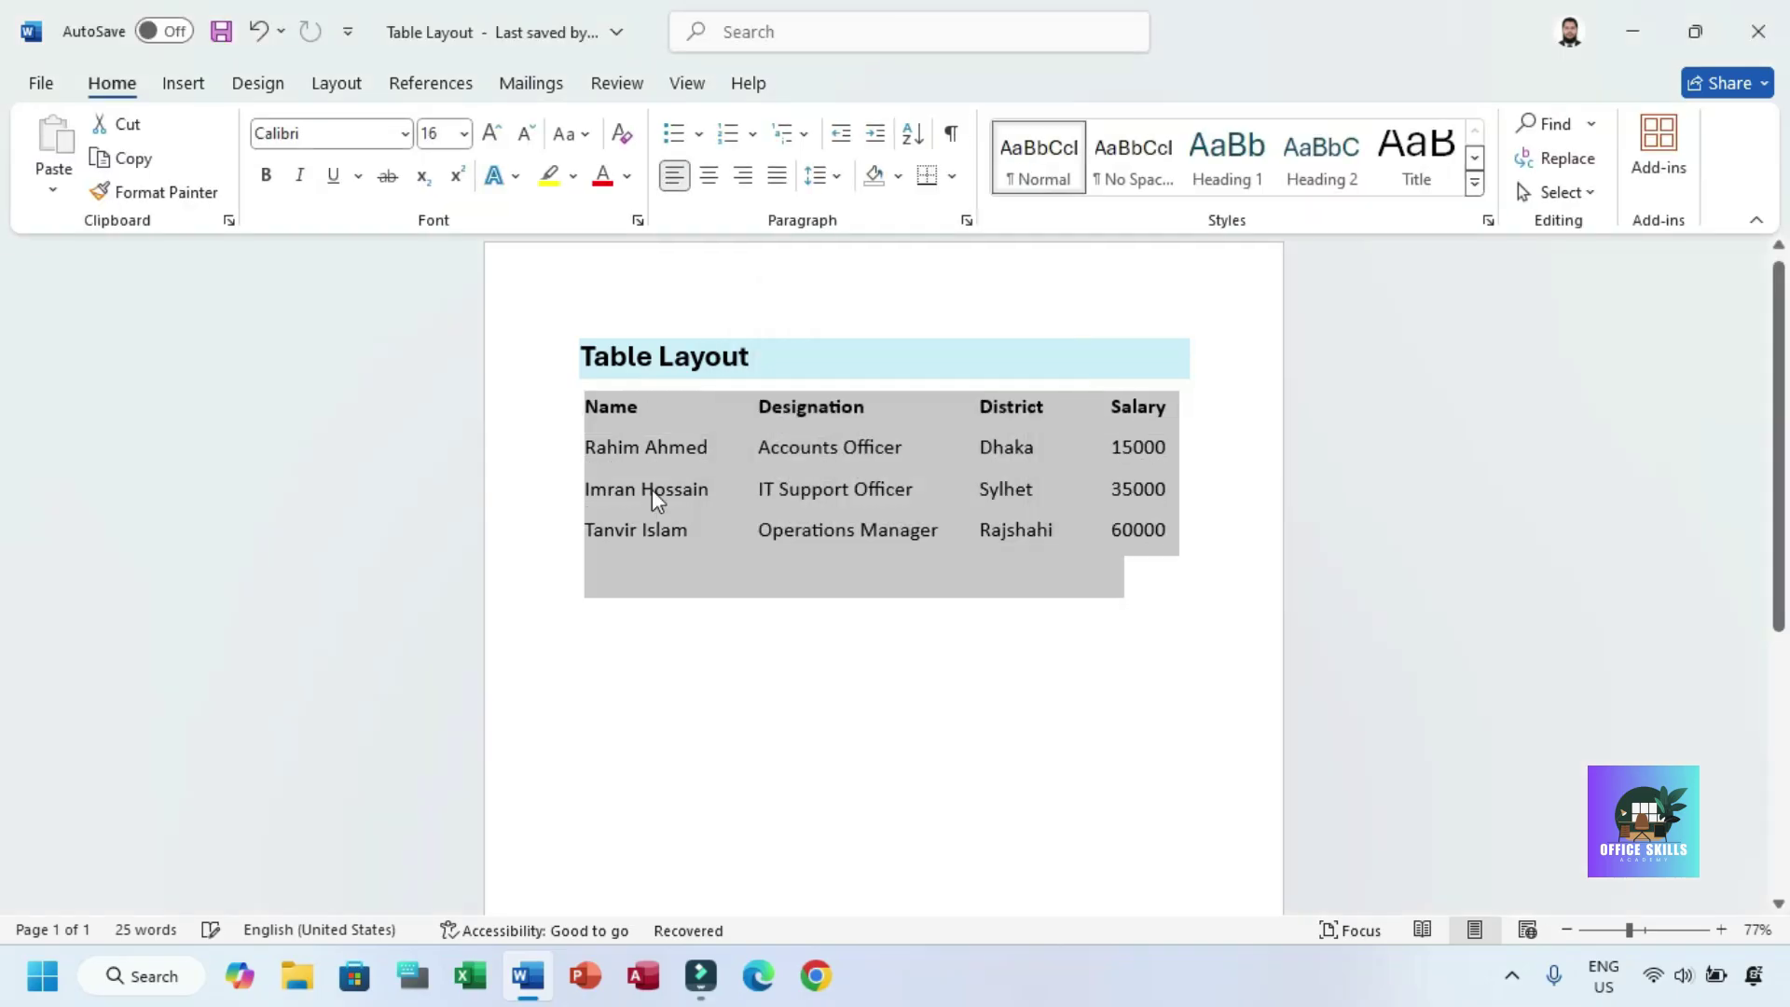
left_click(643, 489)
mouse_move(590, 446)
left_mouse_down()
mouse_move(791, 468)
mouse_move(611, 450)
left_mouse_up()
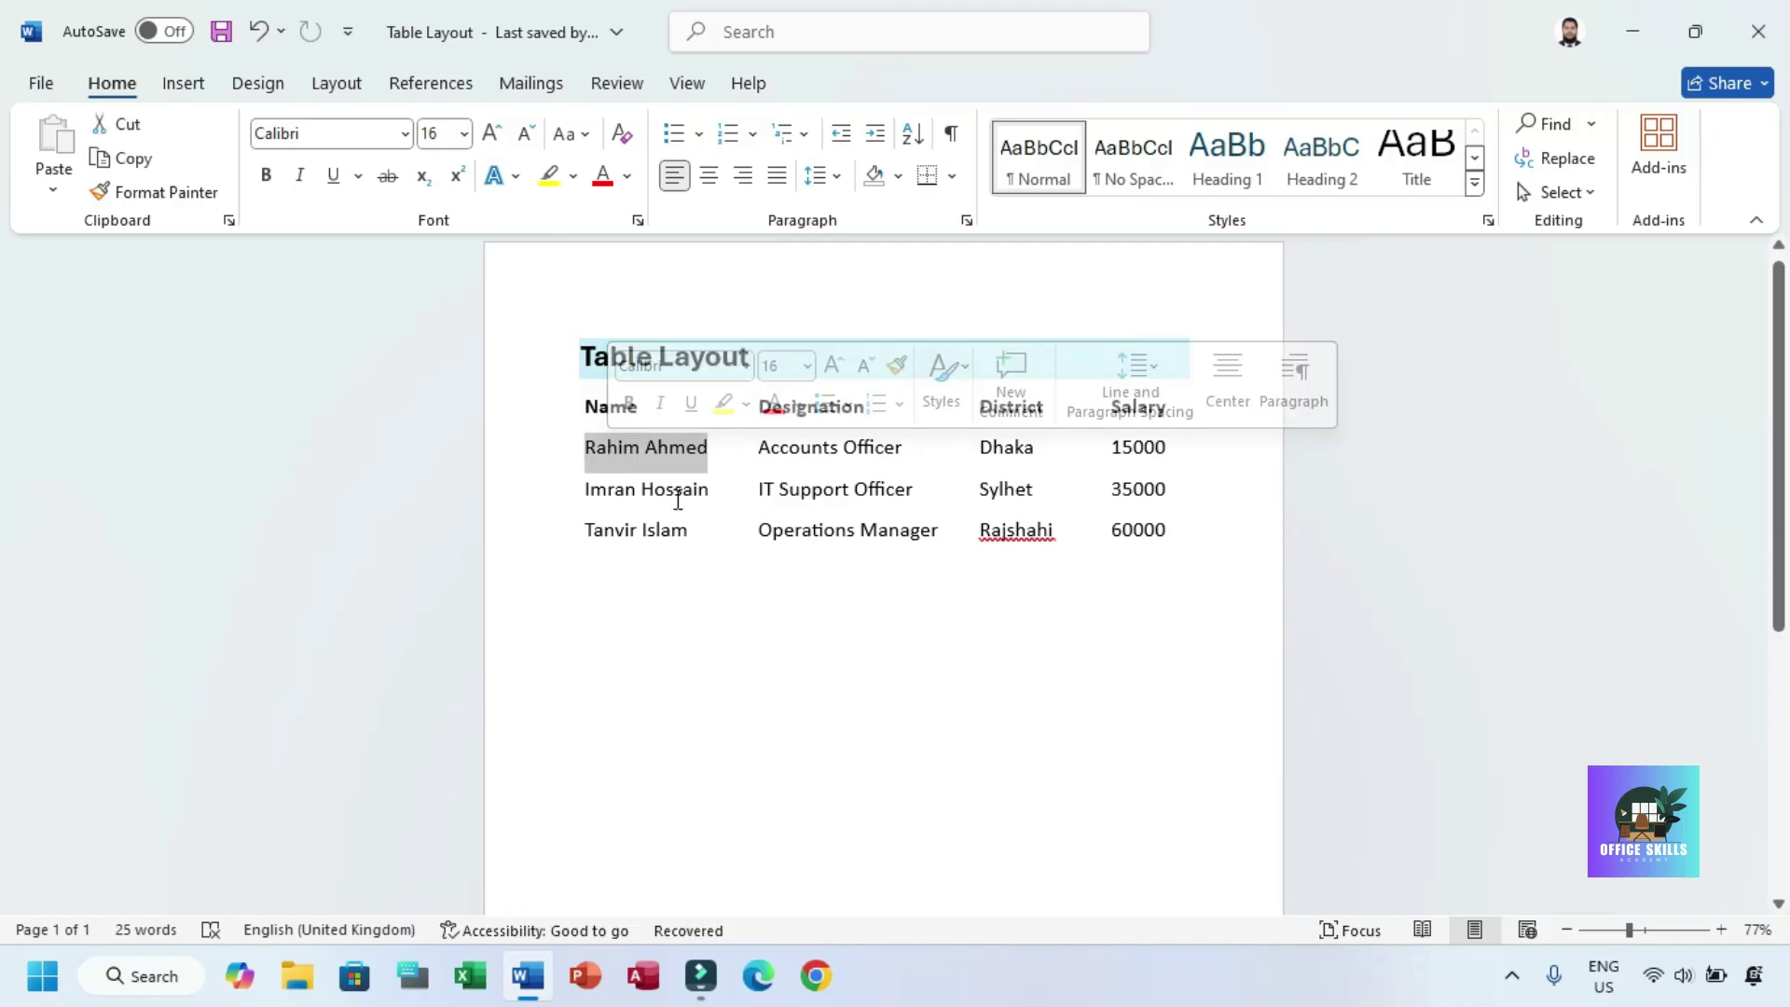
left_click(642, 450)
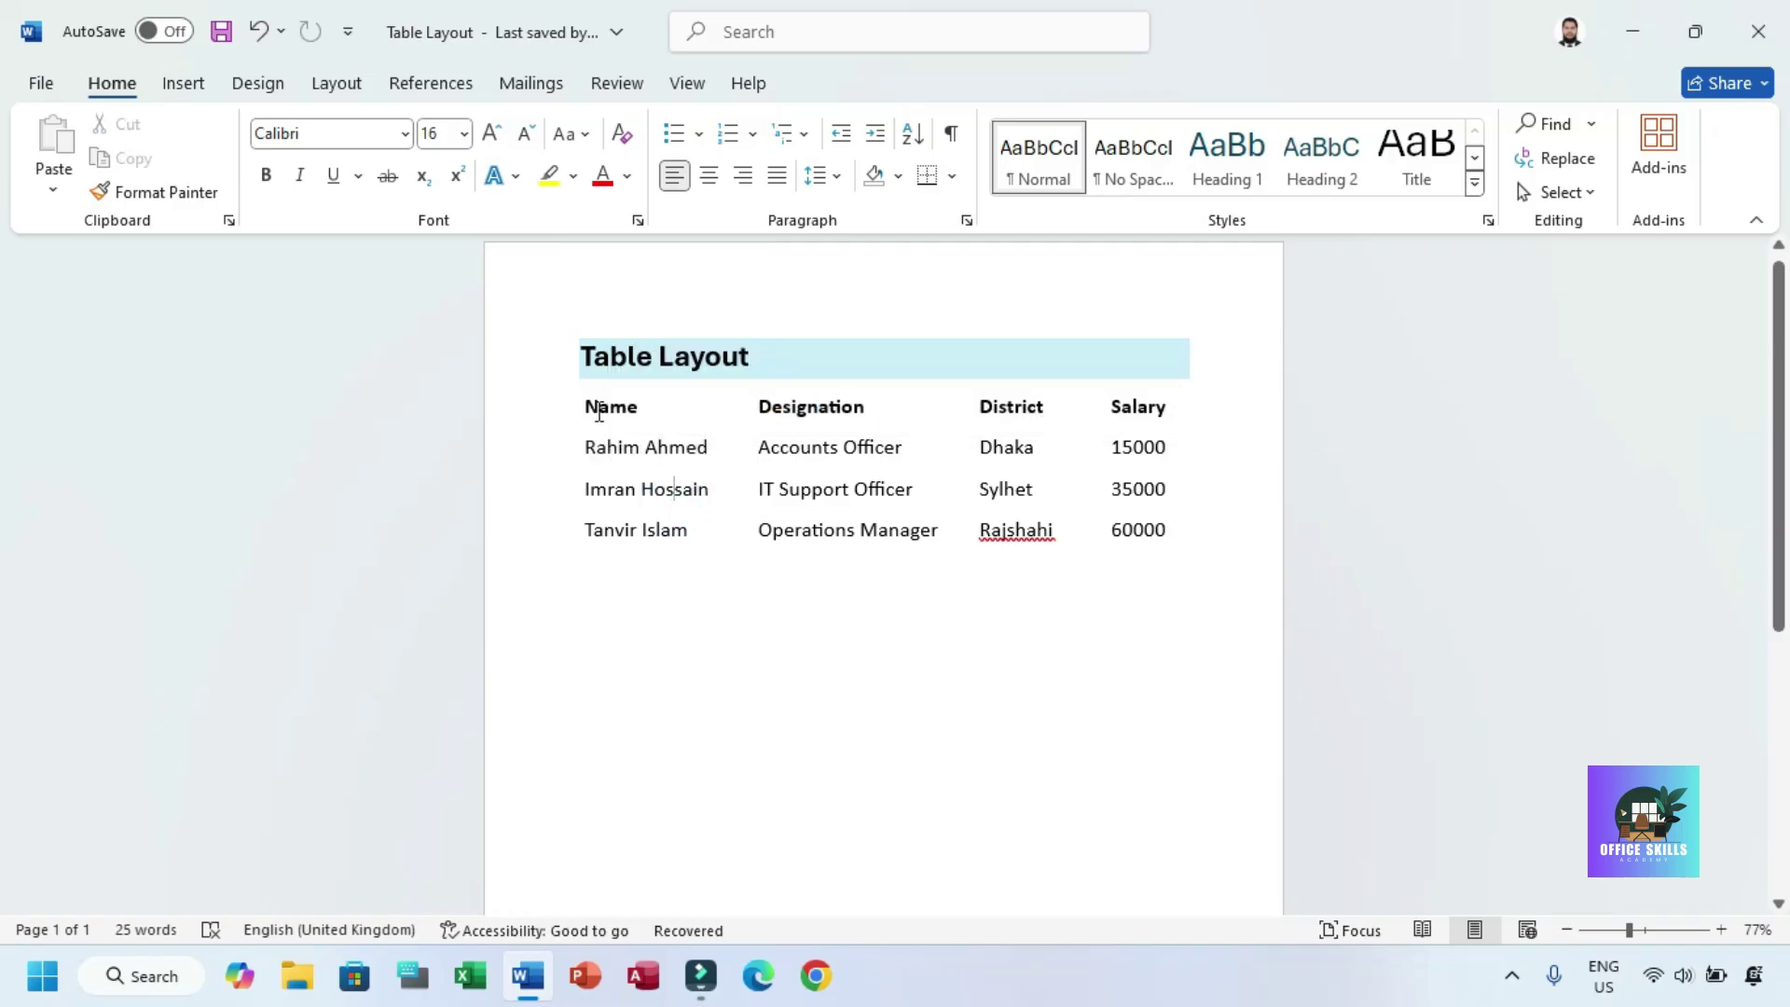
key("ctrl+z")
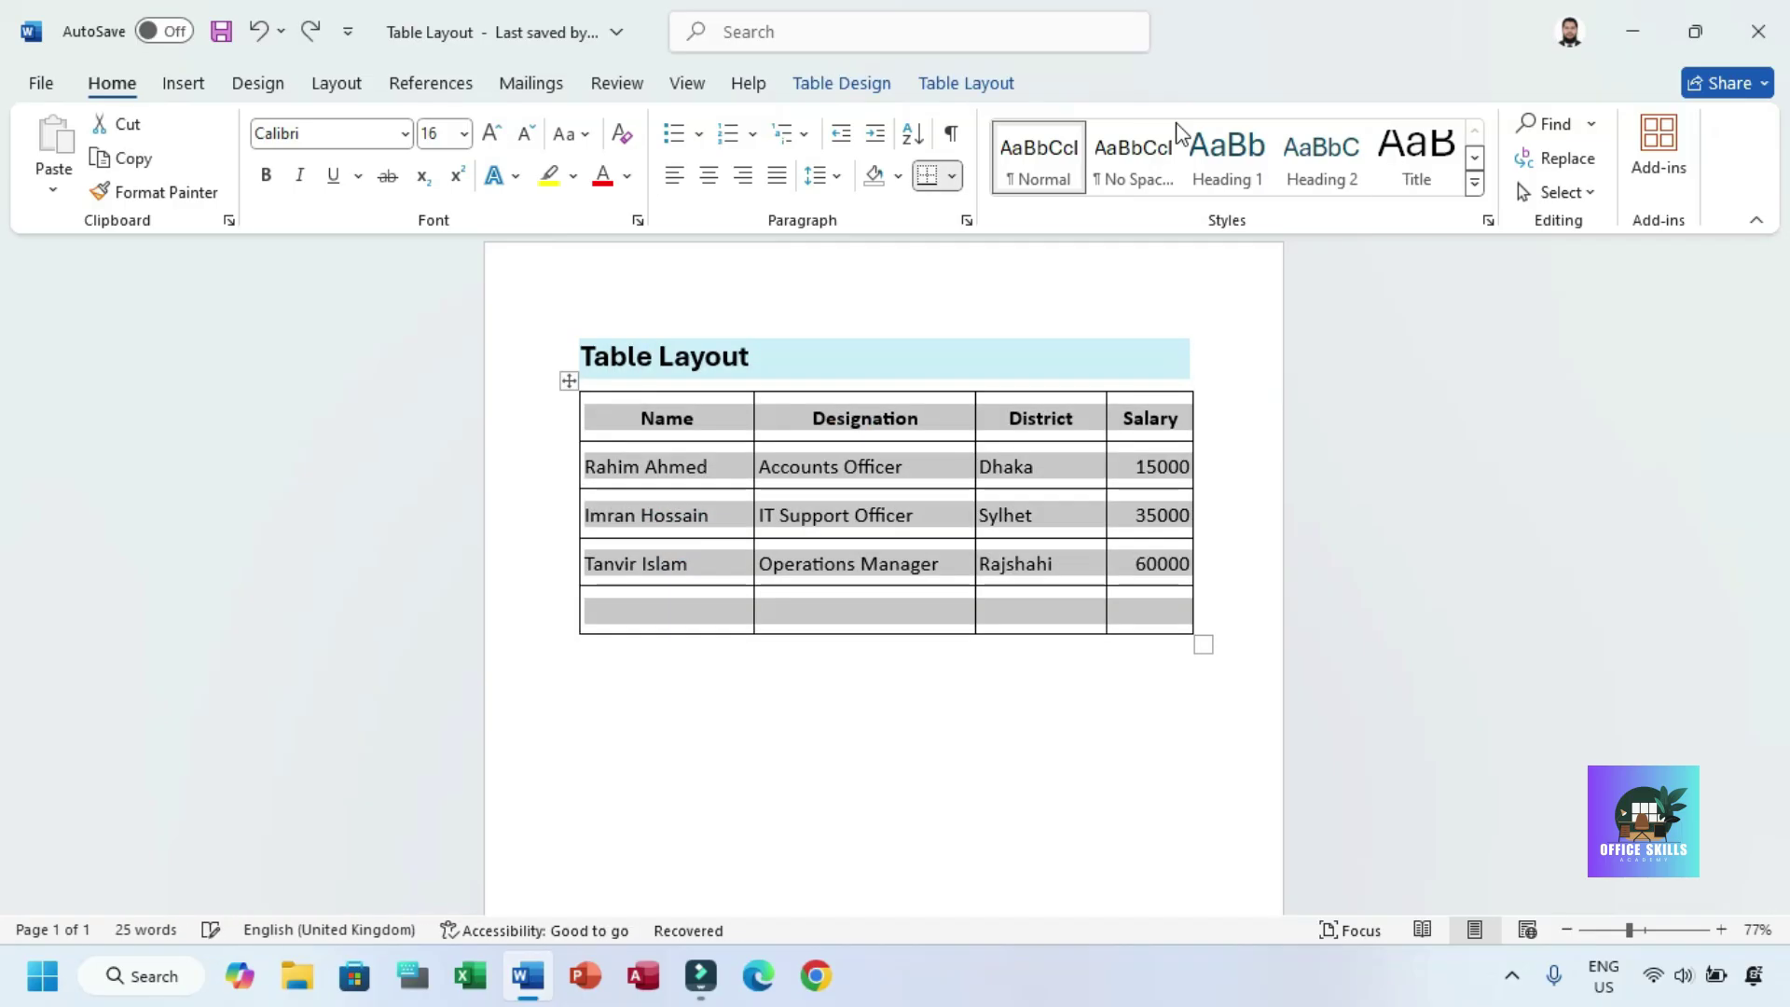
- Total the salaries in the last row's empty Salary cell with the formula =SUM(ABOVE), and clear the result after reviewing it
left_click(995, 85)
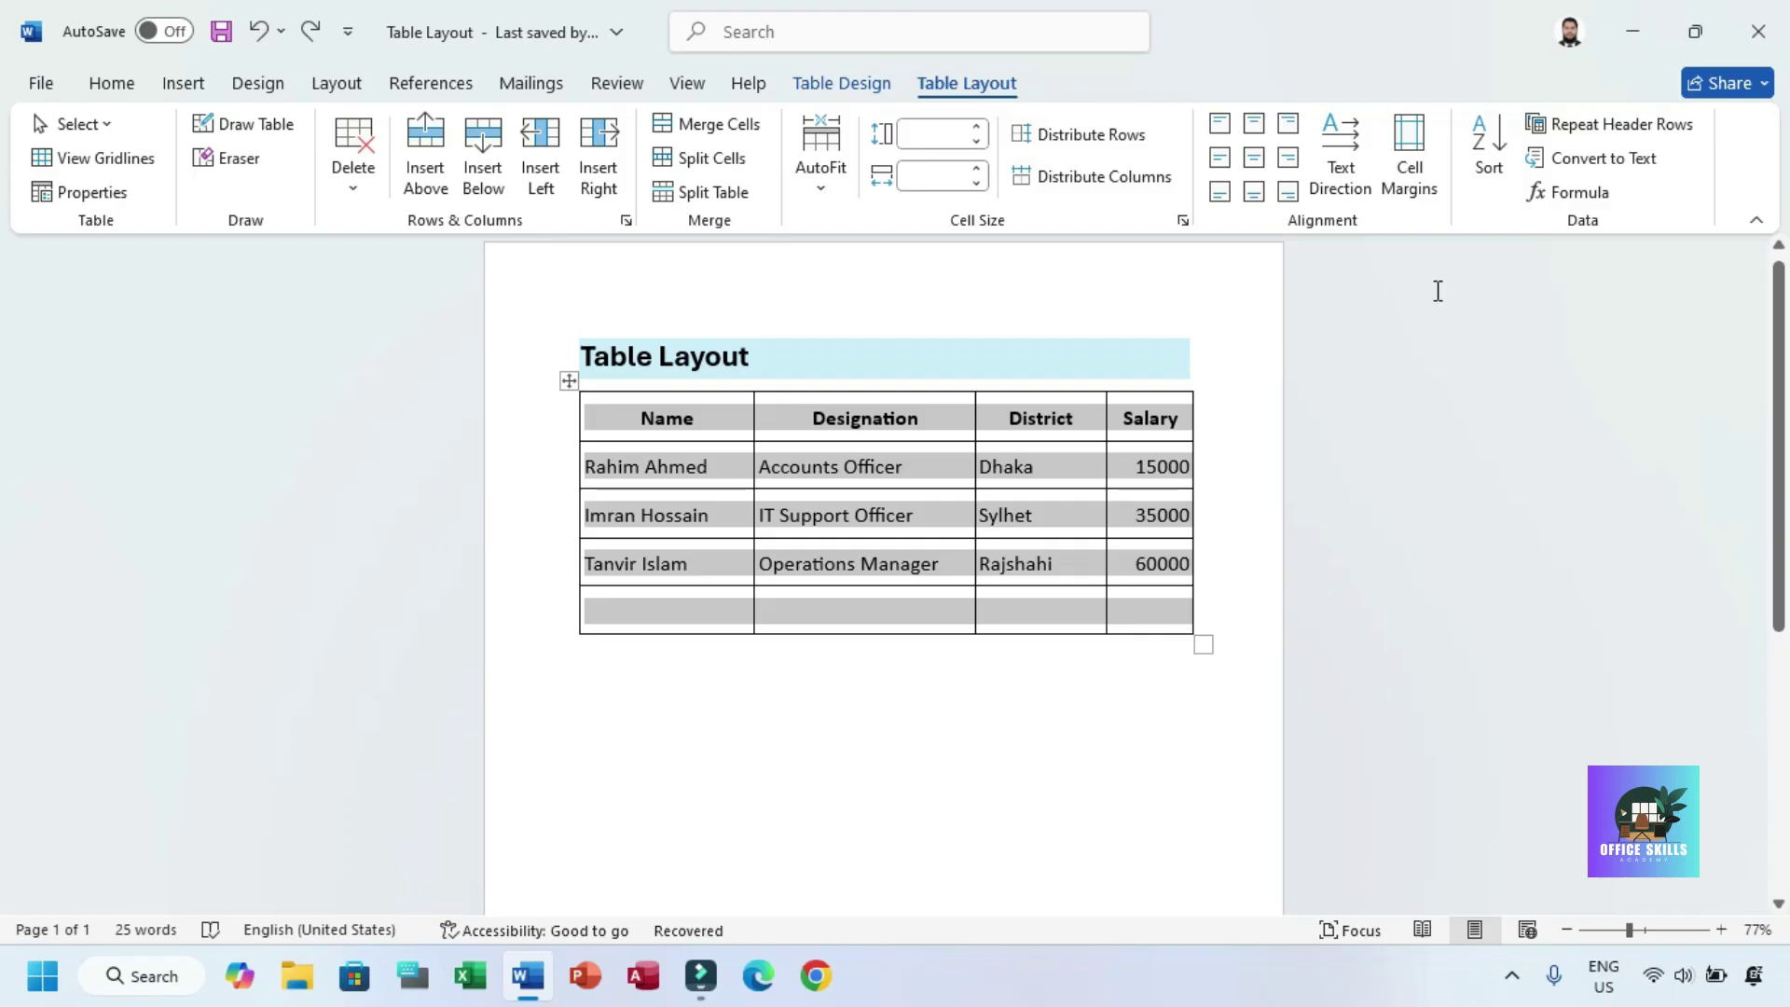
left_click(1165, 608)
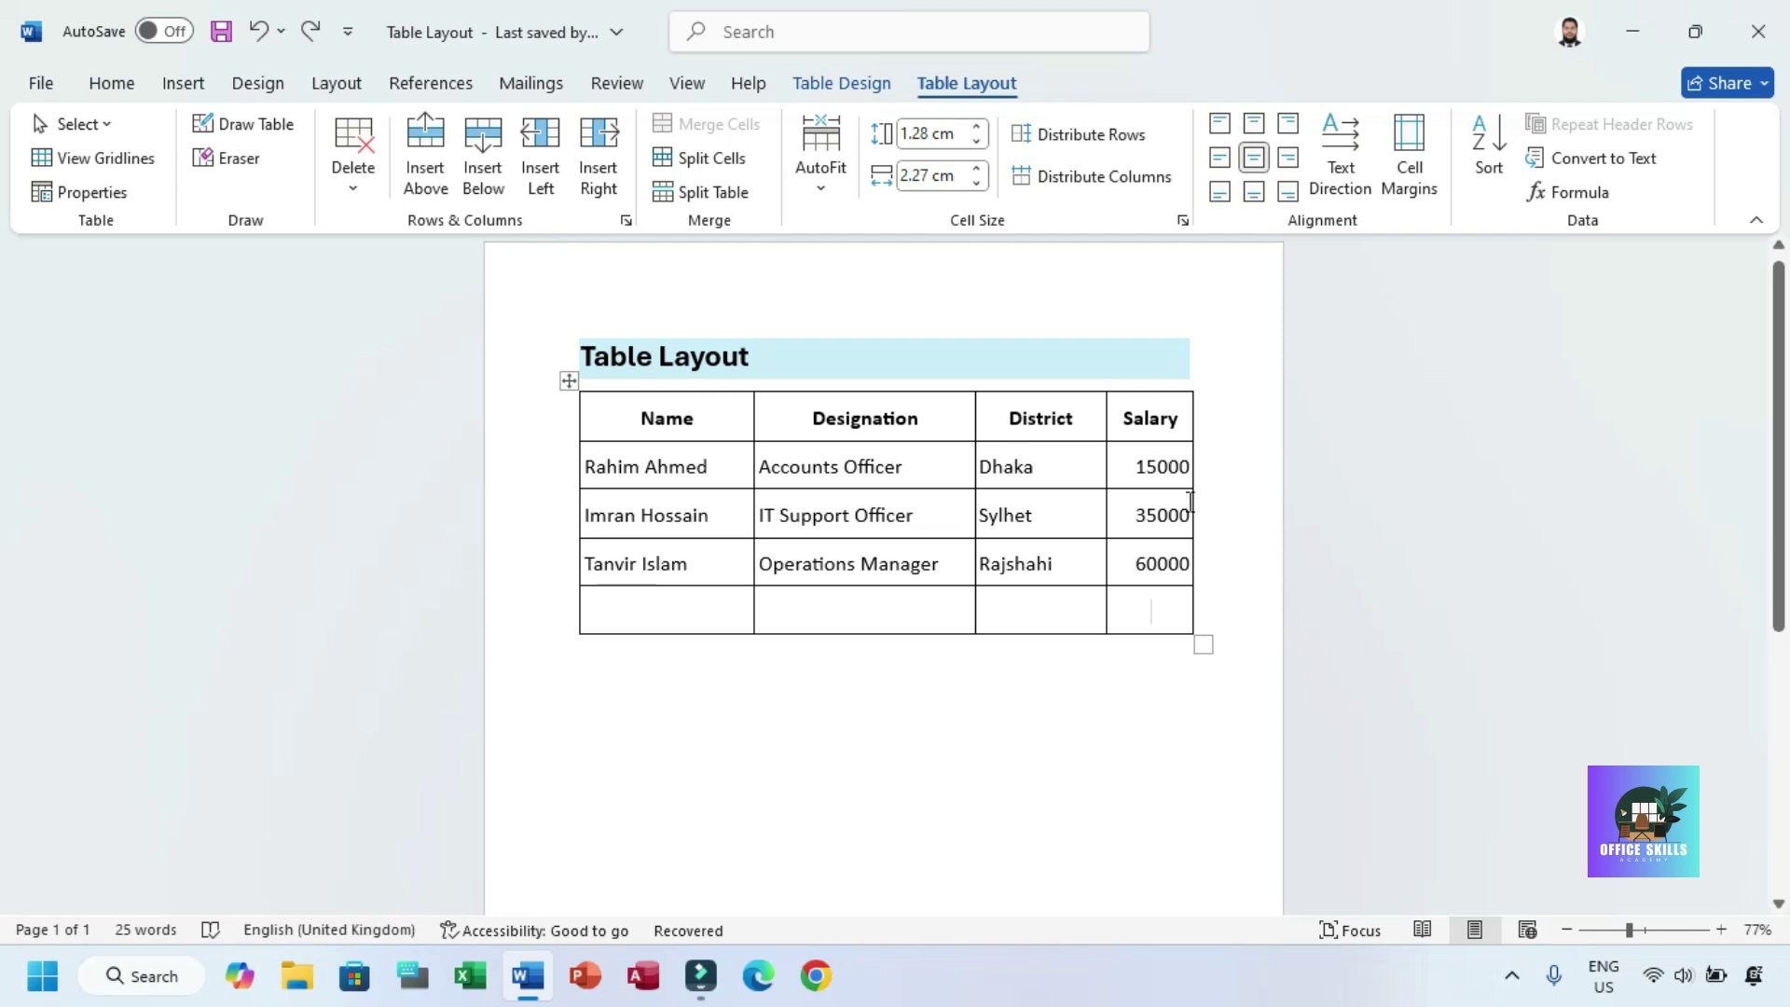
left_click(1563, 203)
left_click_drag(863, 357, 1513, 347)
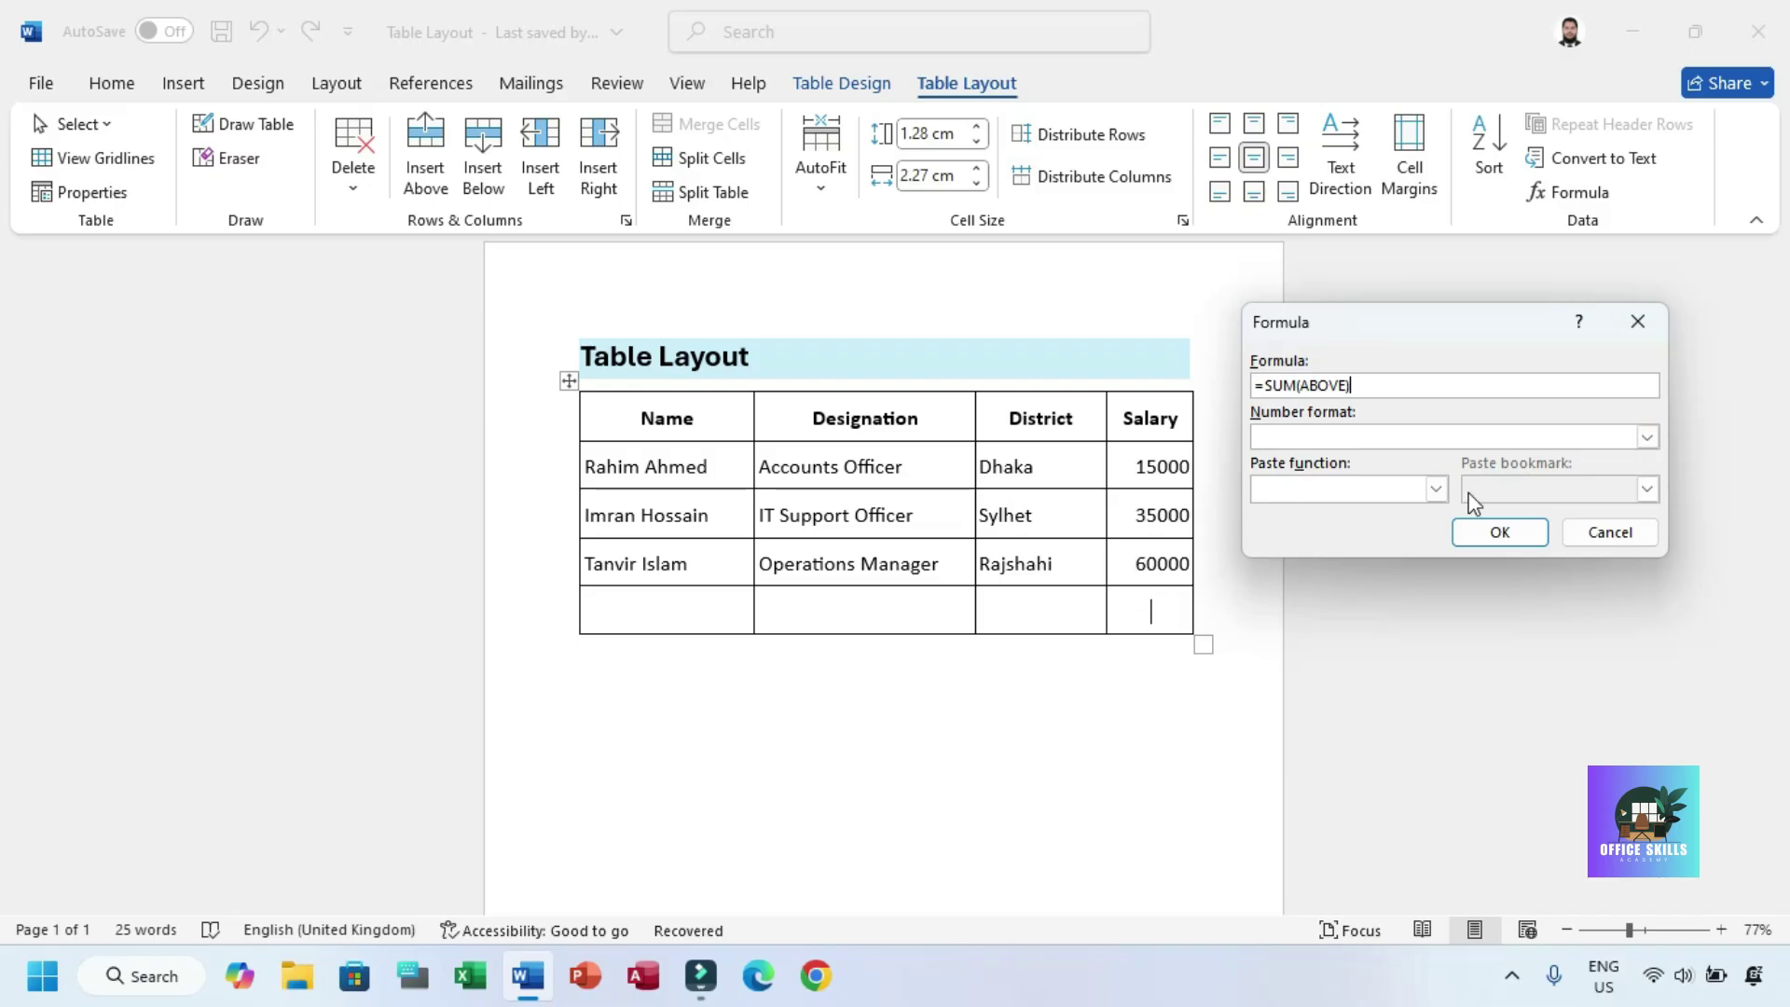
left_click(1499, 532)
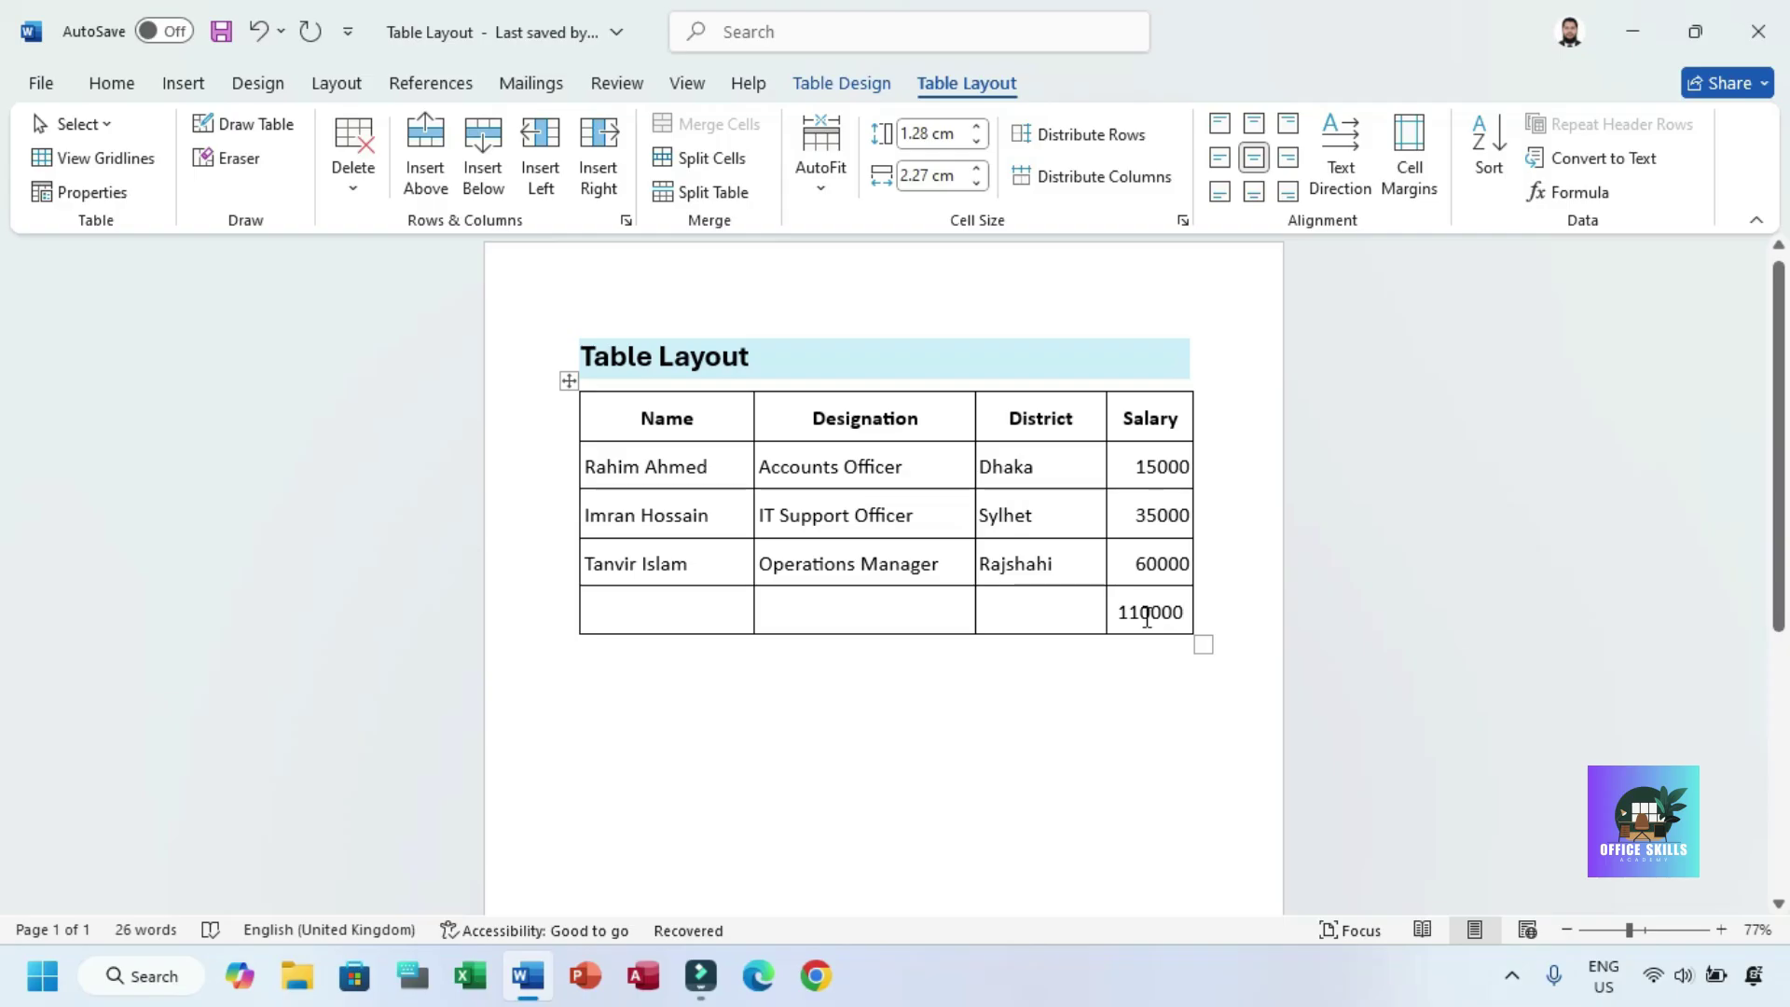
double_click(1176, 608)
type("1")
key("BackSpace")
- Start a formula for the last row's Salary cell, check the number formats, and append the AVERAGE function after =SUM(ABOVE)
left_click(1574, 192)
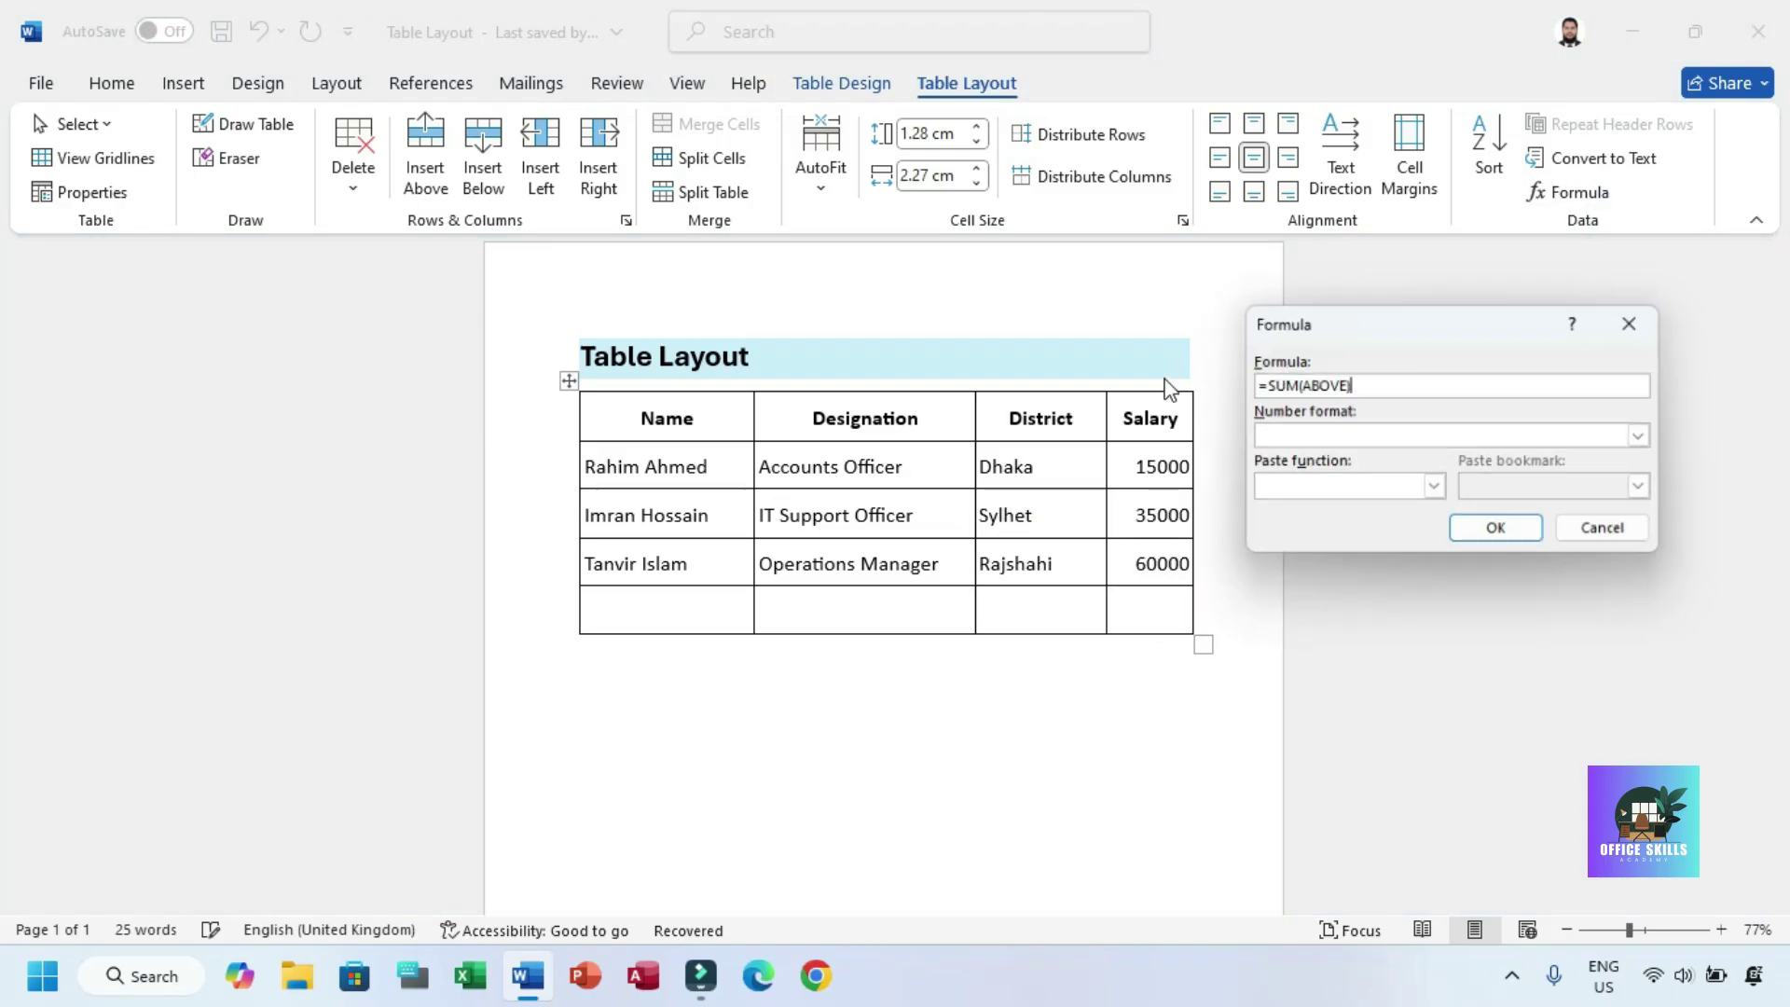
left_click(1647, 436)
mouse_move(1648, 485)
left_mouse_down()
mouse_move(1652, 541)
mouse_move(1646, 455)
left_mouse_up()
left_click(1647, 436)
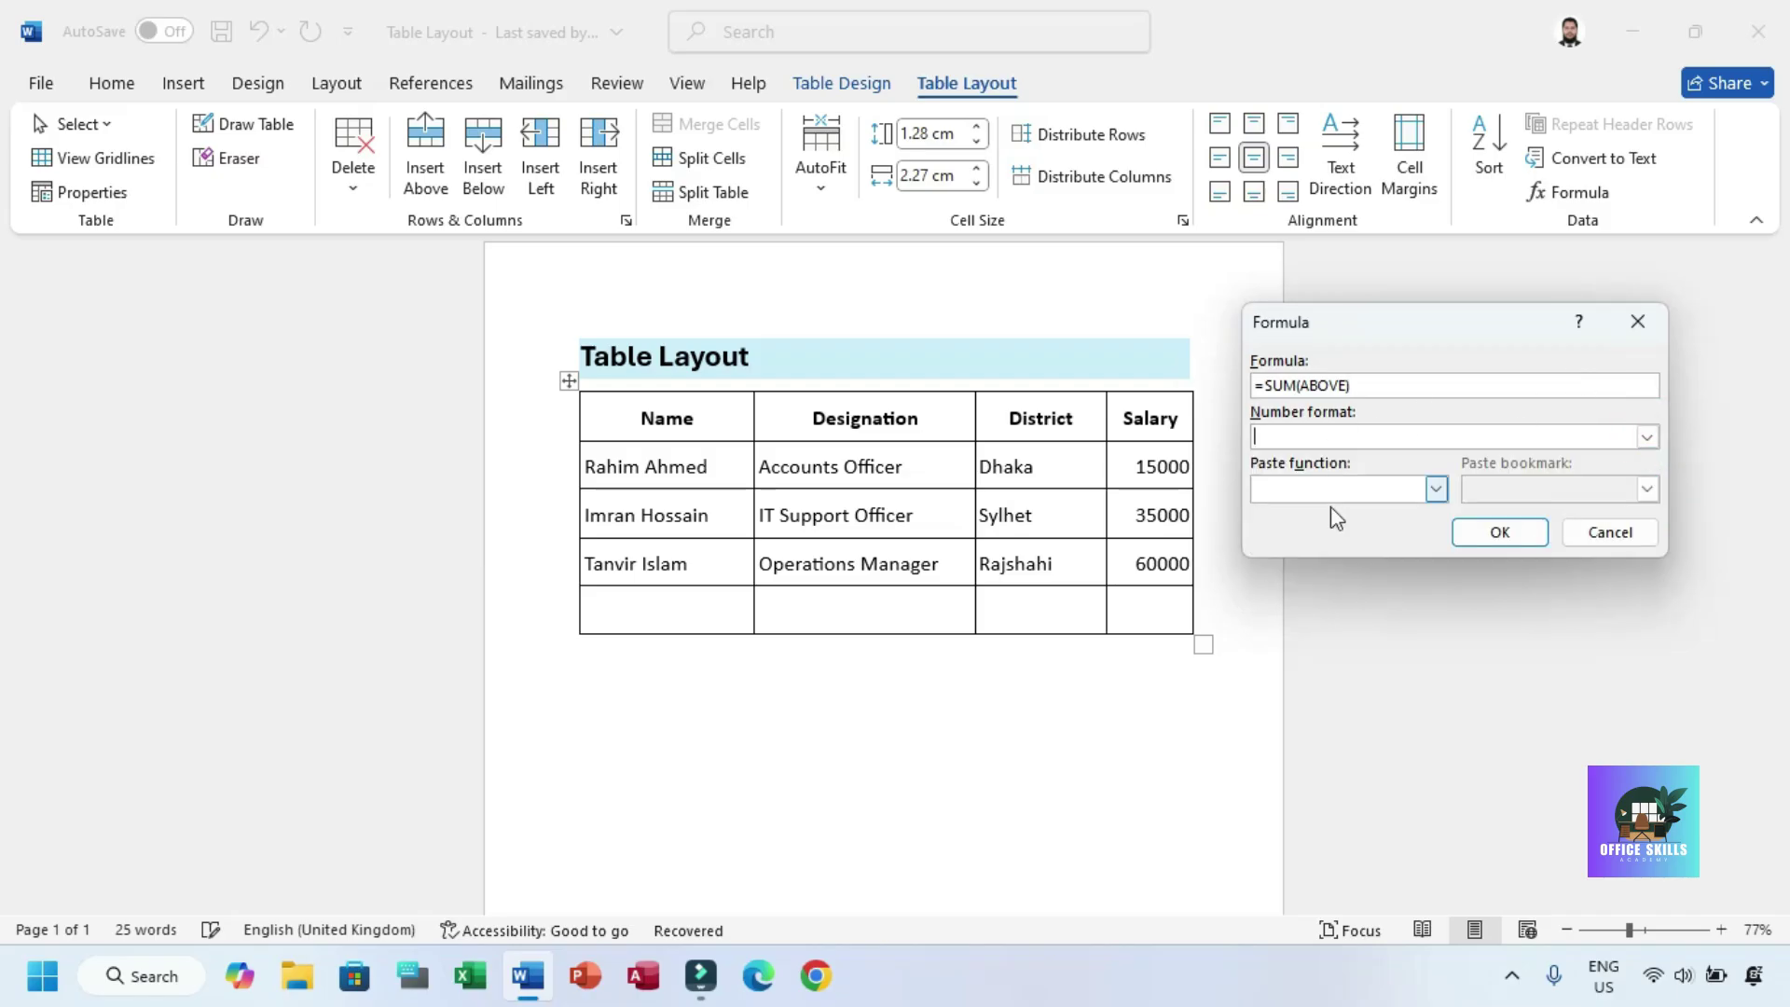
left_click(1436, 489)
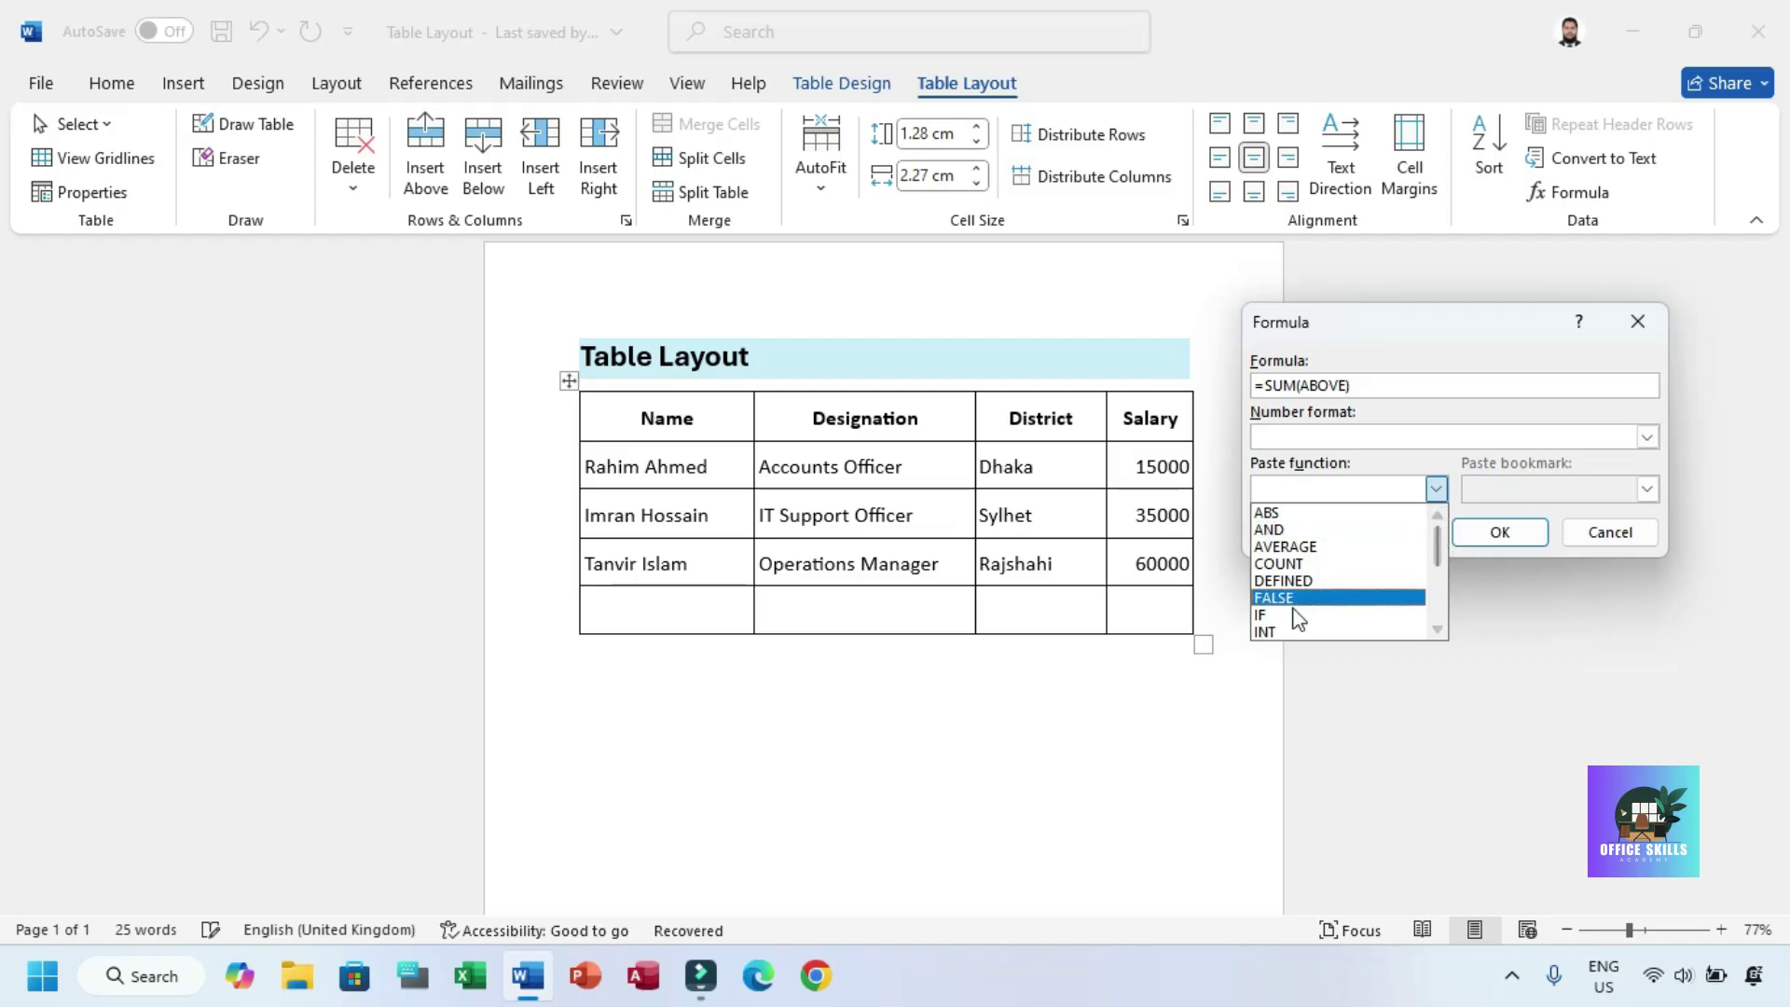
left_click(1331, 545)
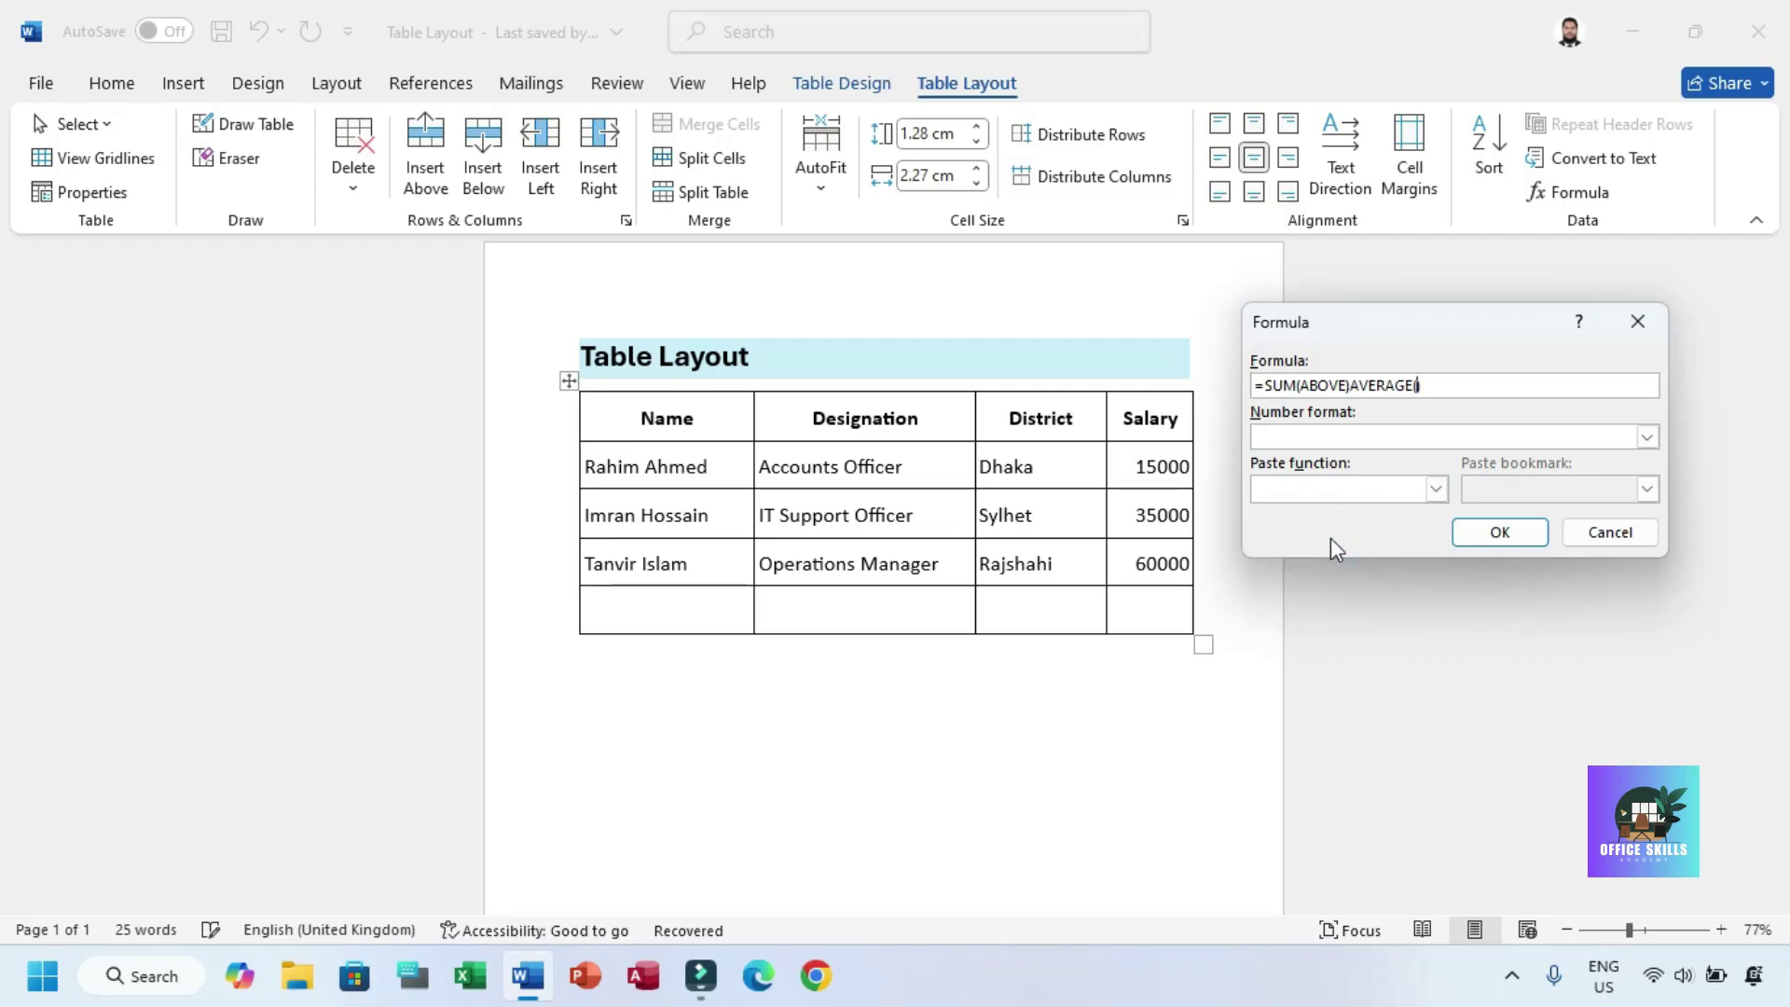
- Try to insert the average formula with the ABOVE argument removed from SUM, and clear the cell's result
left_click(1357, 384)
key("BackSpace")
key("BackSpace")
key("BackSpace")
key("BackSpace")
key("BackSpace")
key("BackSpace")
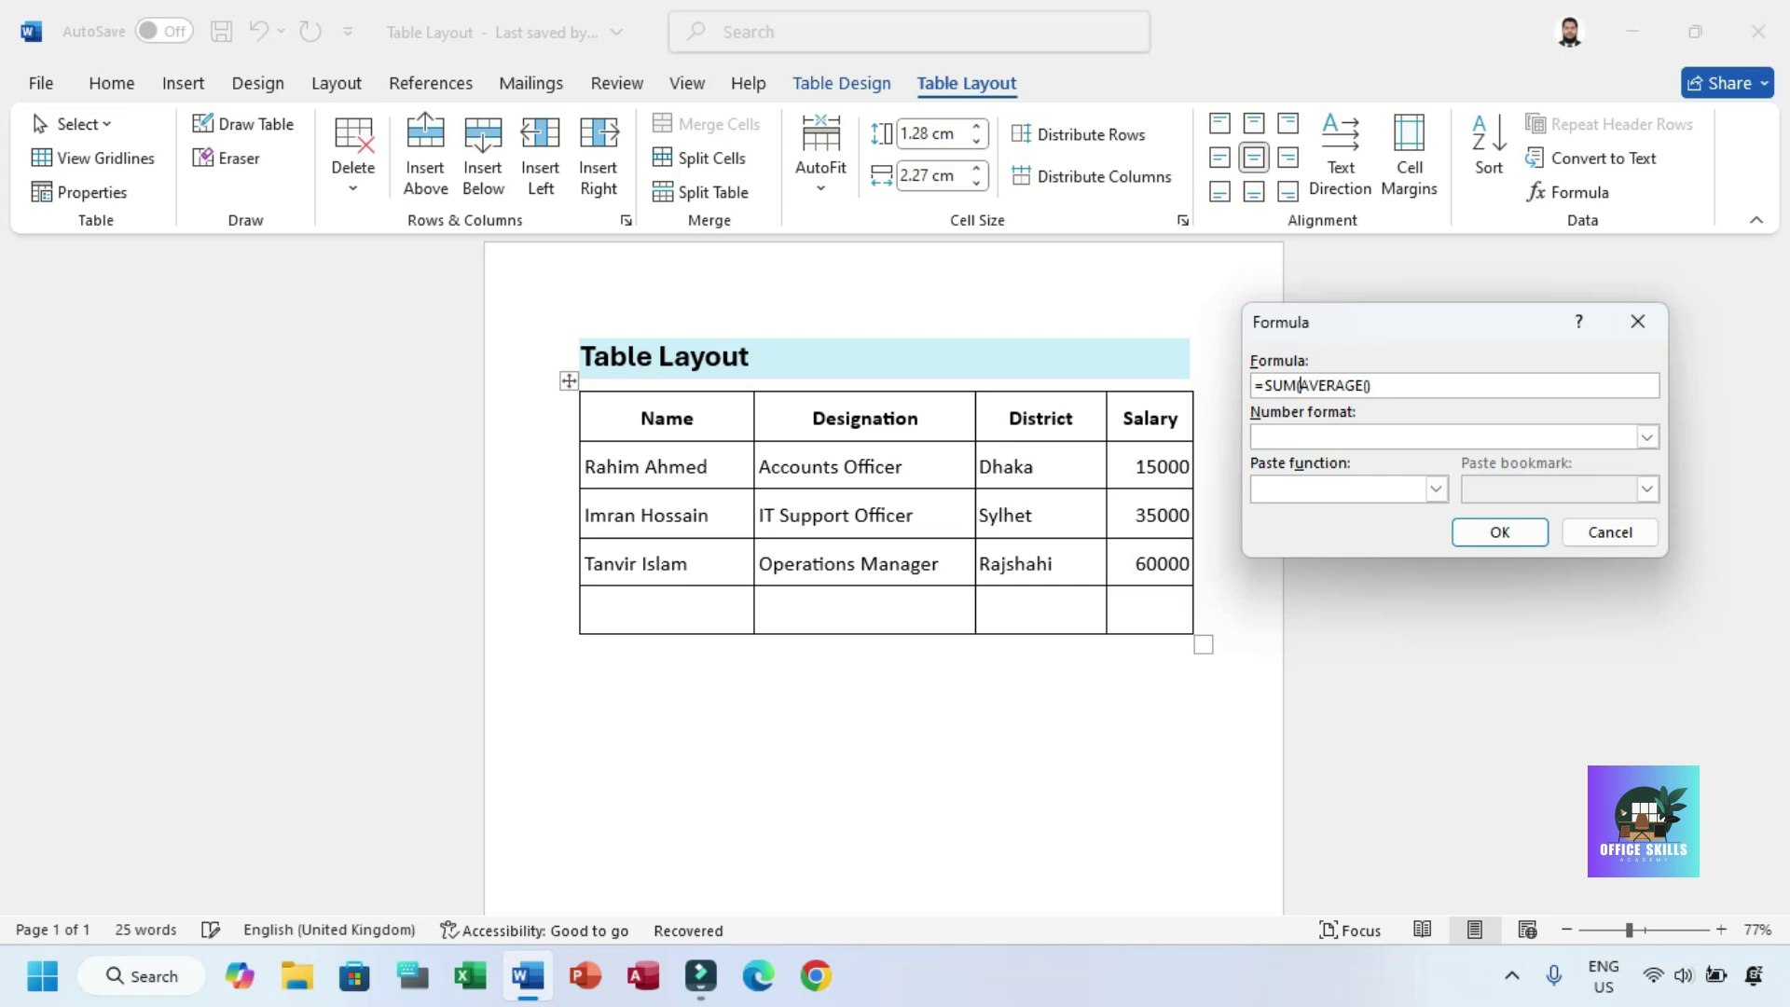
left_click(1383, 386)
key("BackSpace")
left_click(1499, 532)
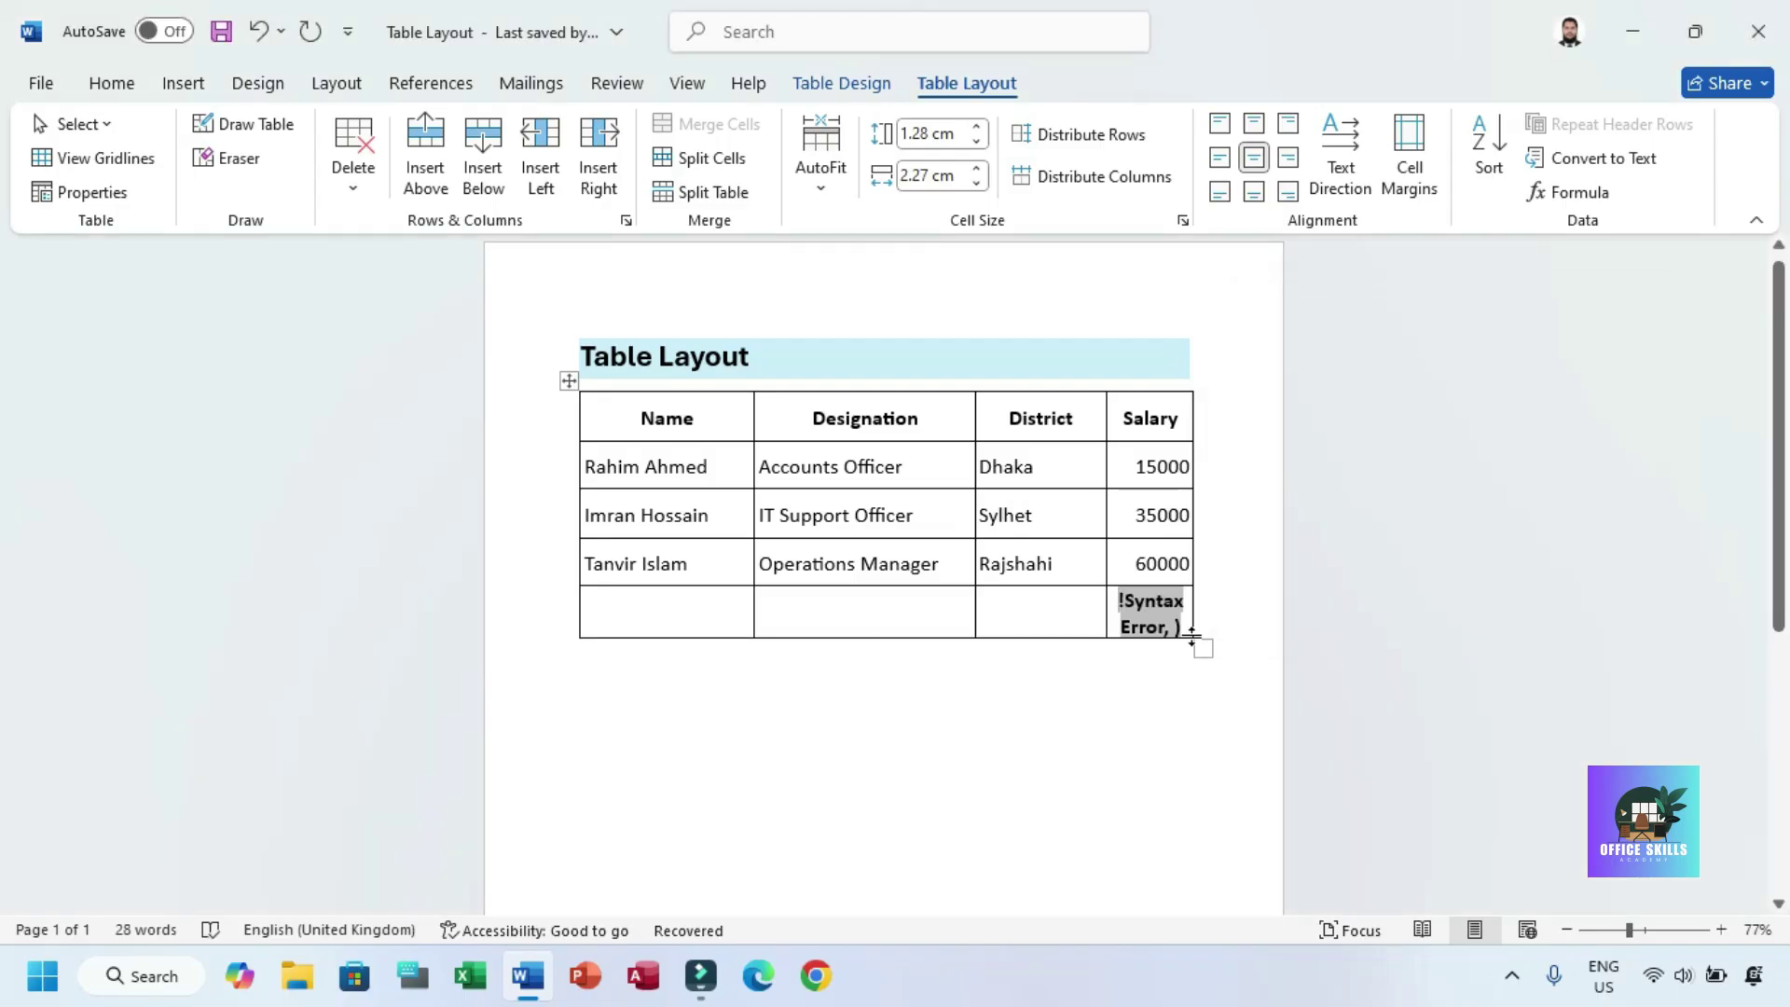
key("Delete")
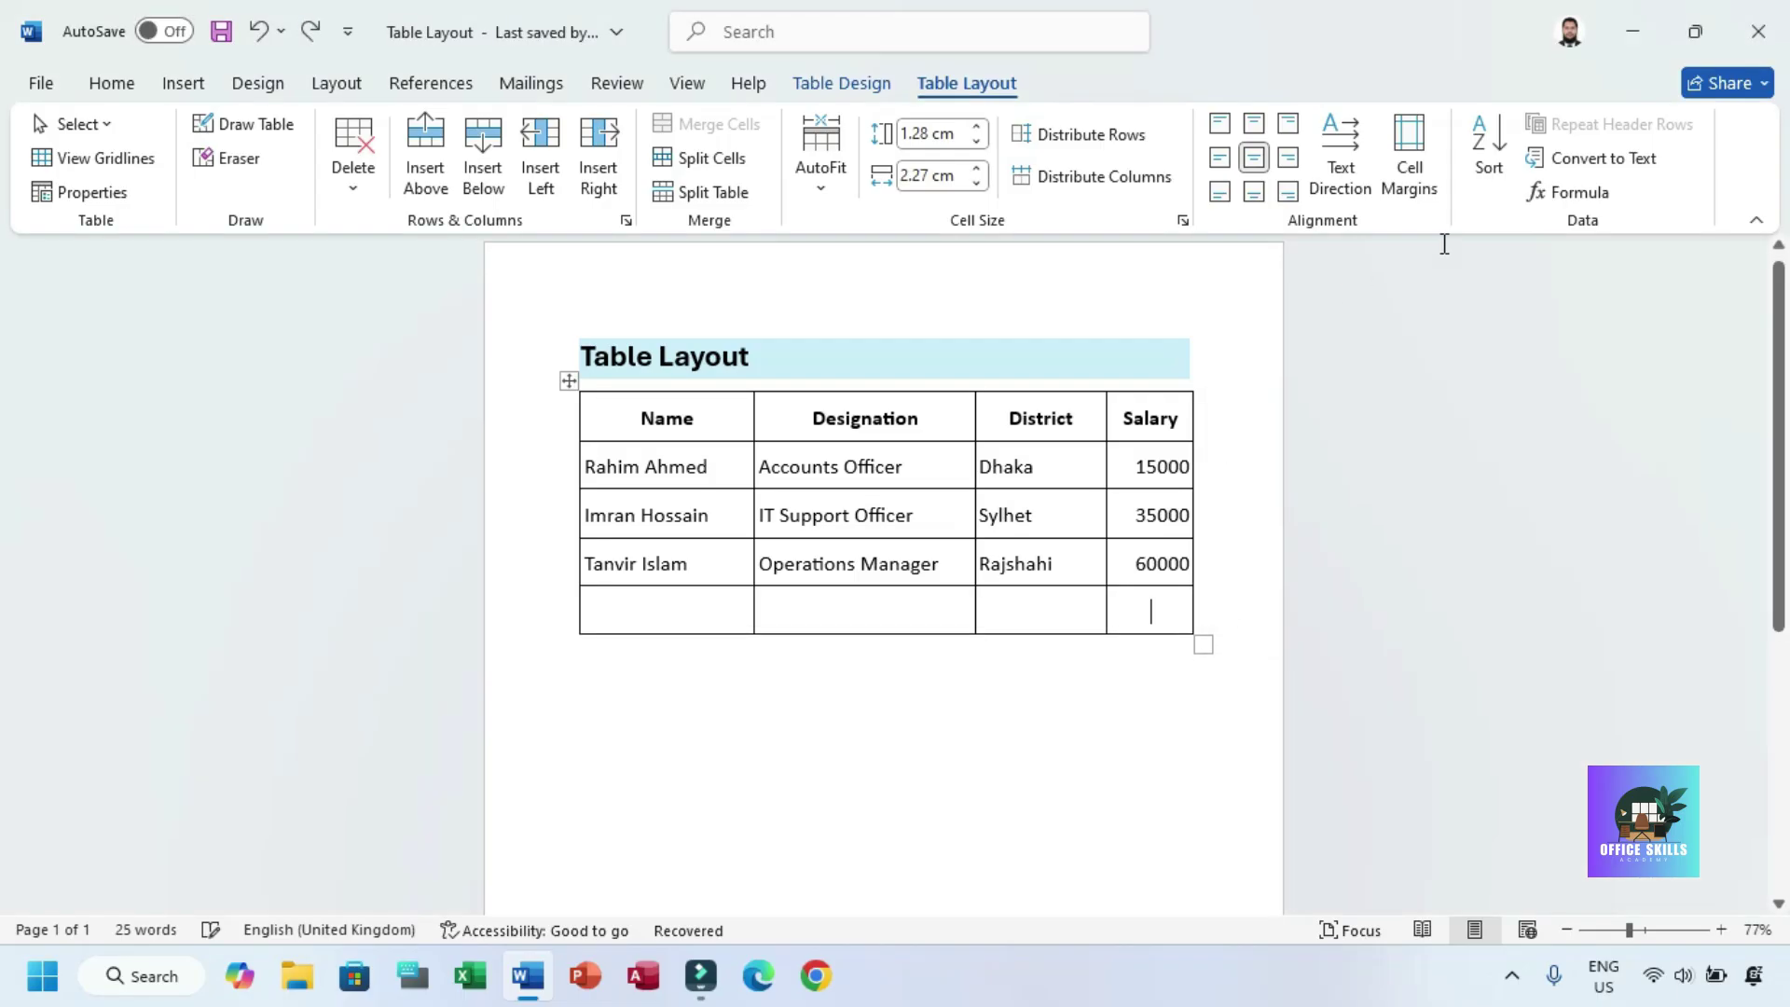
- Try to count the salaries by pasting the COUNT function into the default SUM formula, and clear the cell's result
left_click(1558, 187)
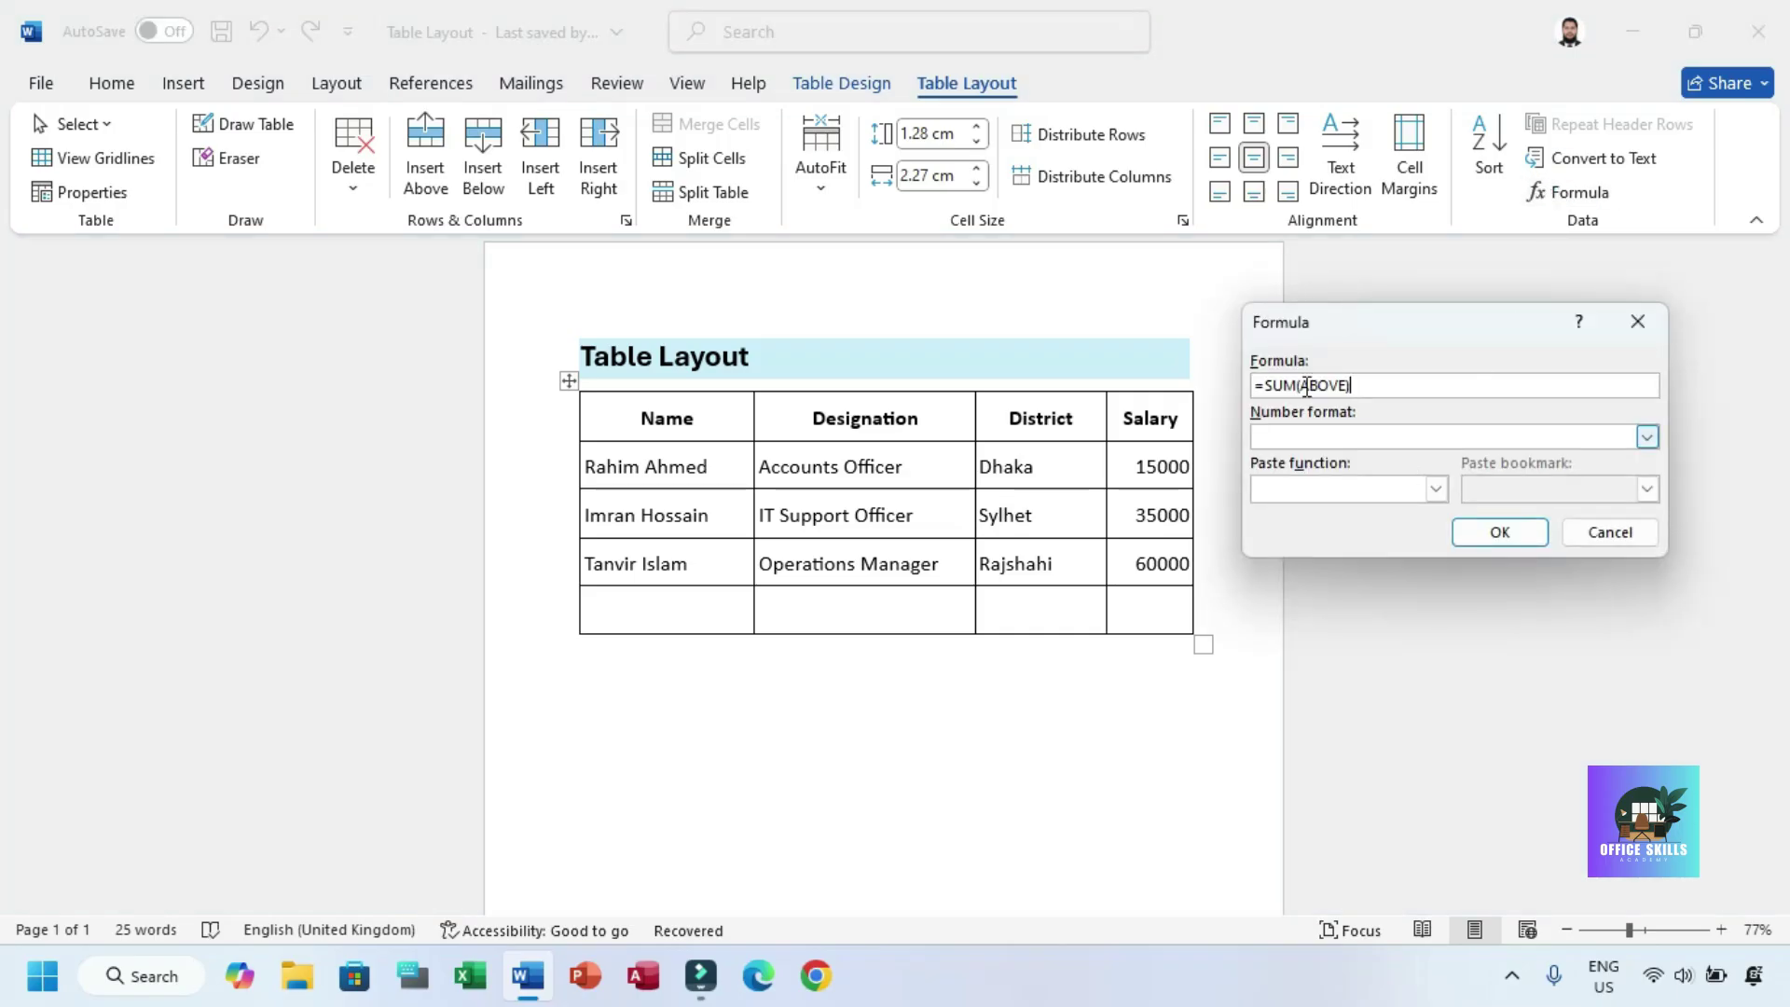
left_click(1436, 489)
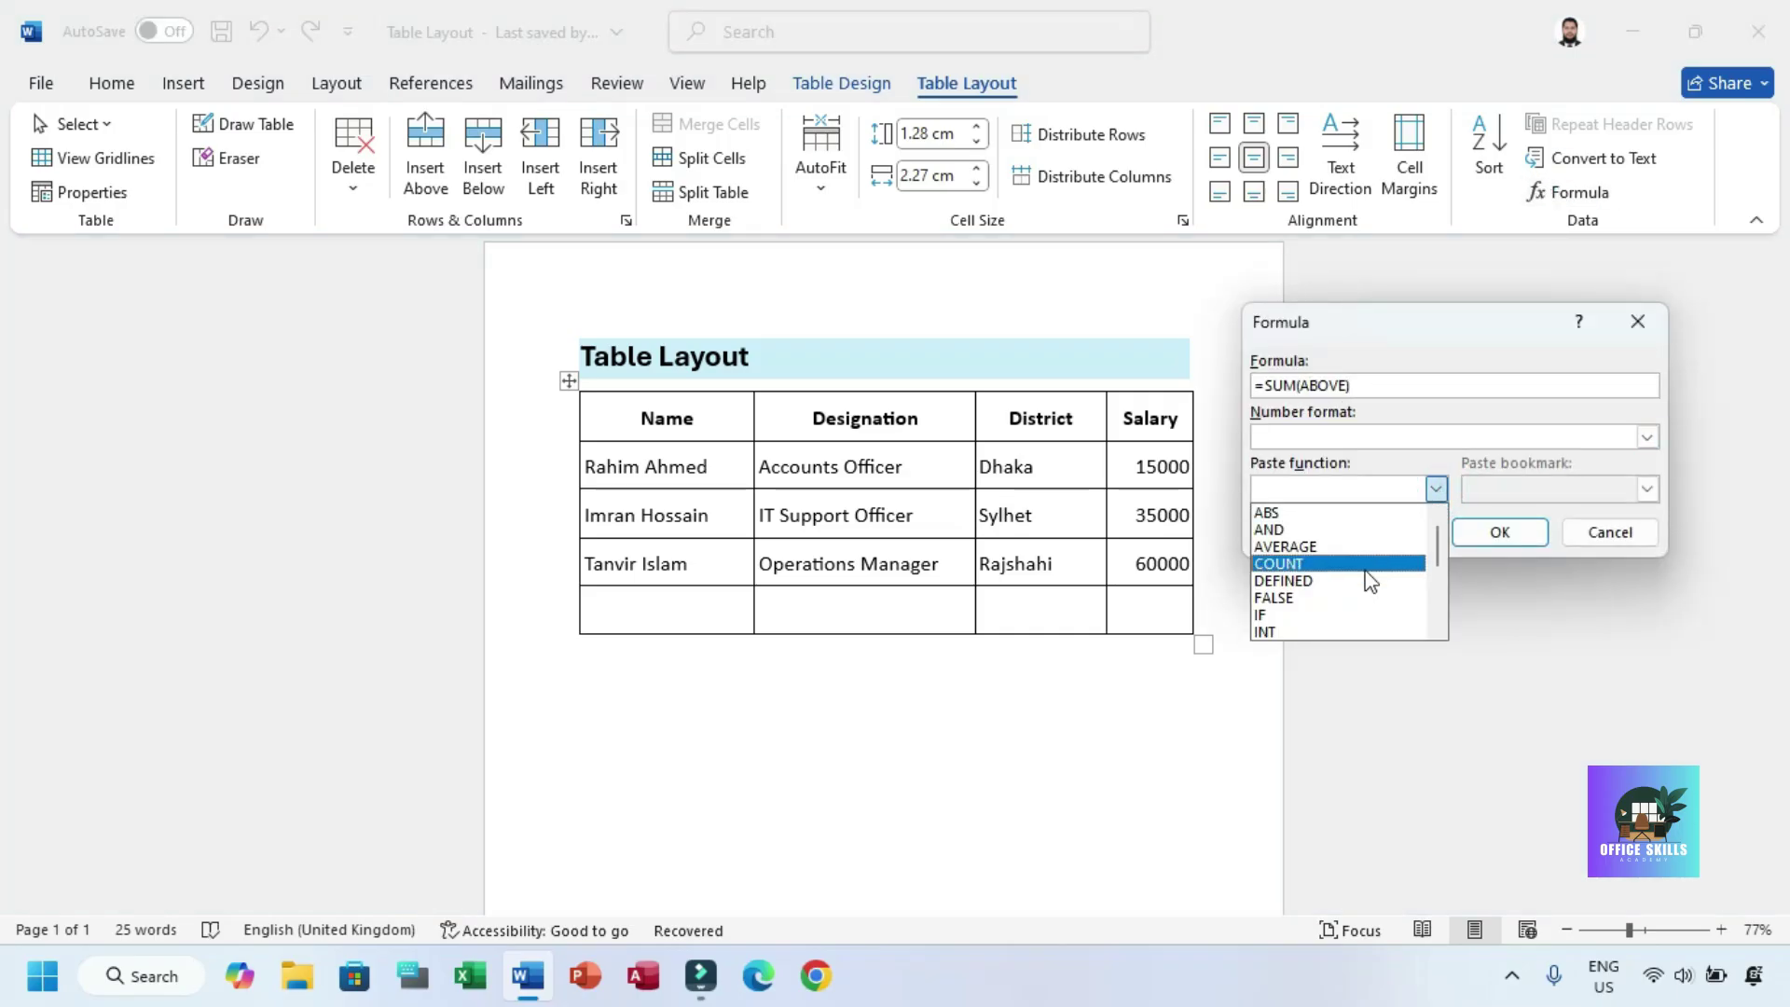
left_click(1318, 566)
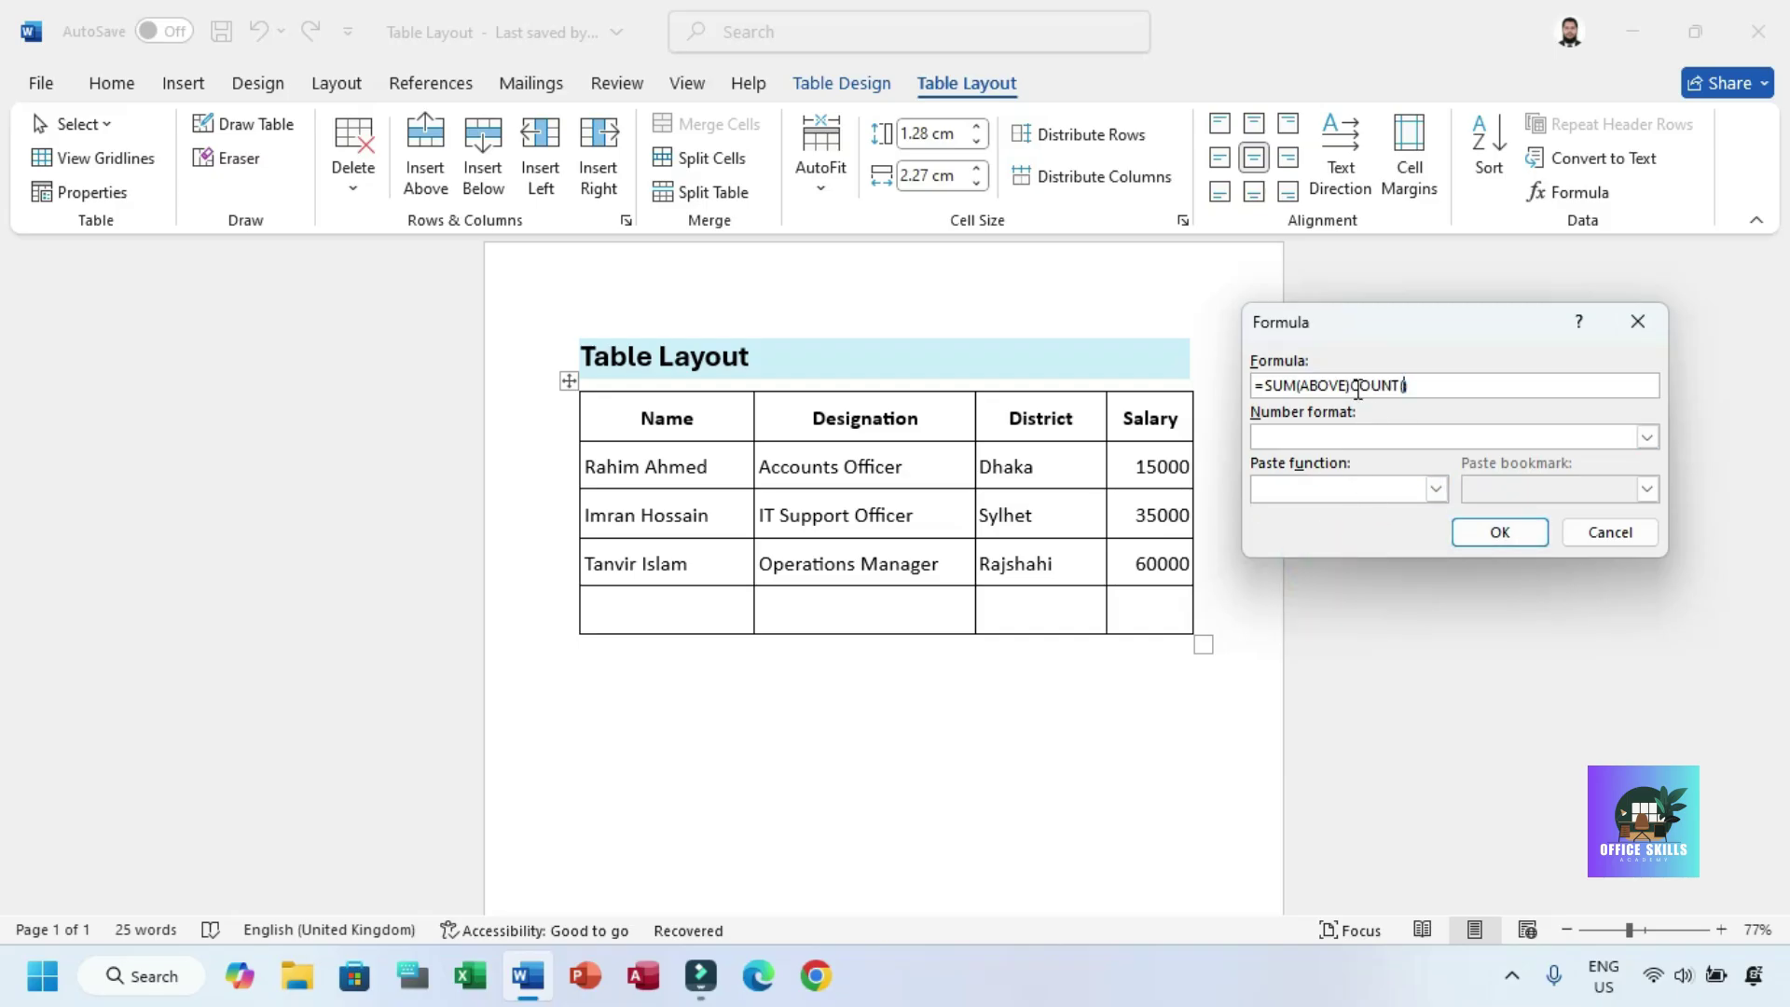
left_click_drag(1354, 388, 1283, 381)
key("BackSpace")
left_click(1499, 531)
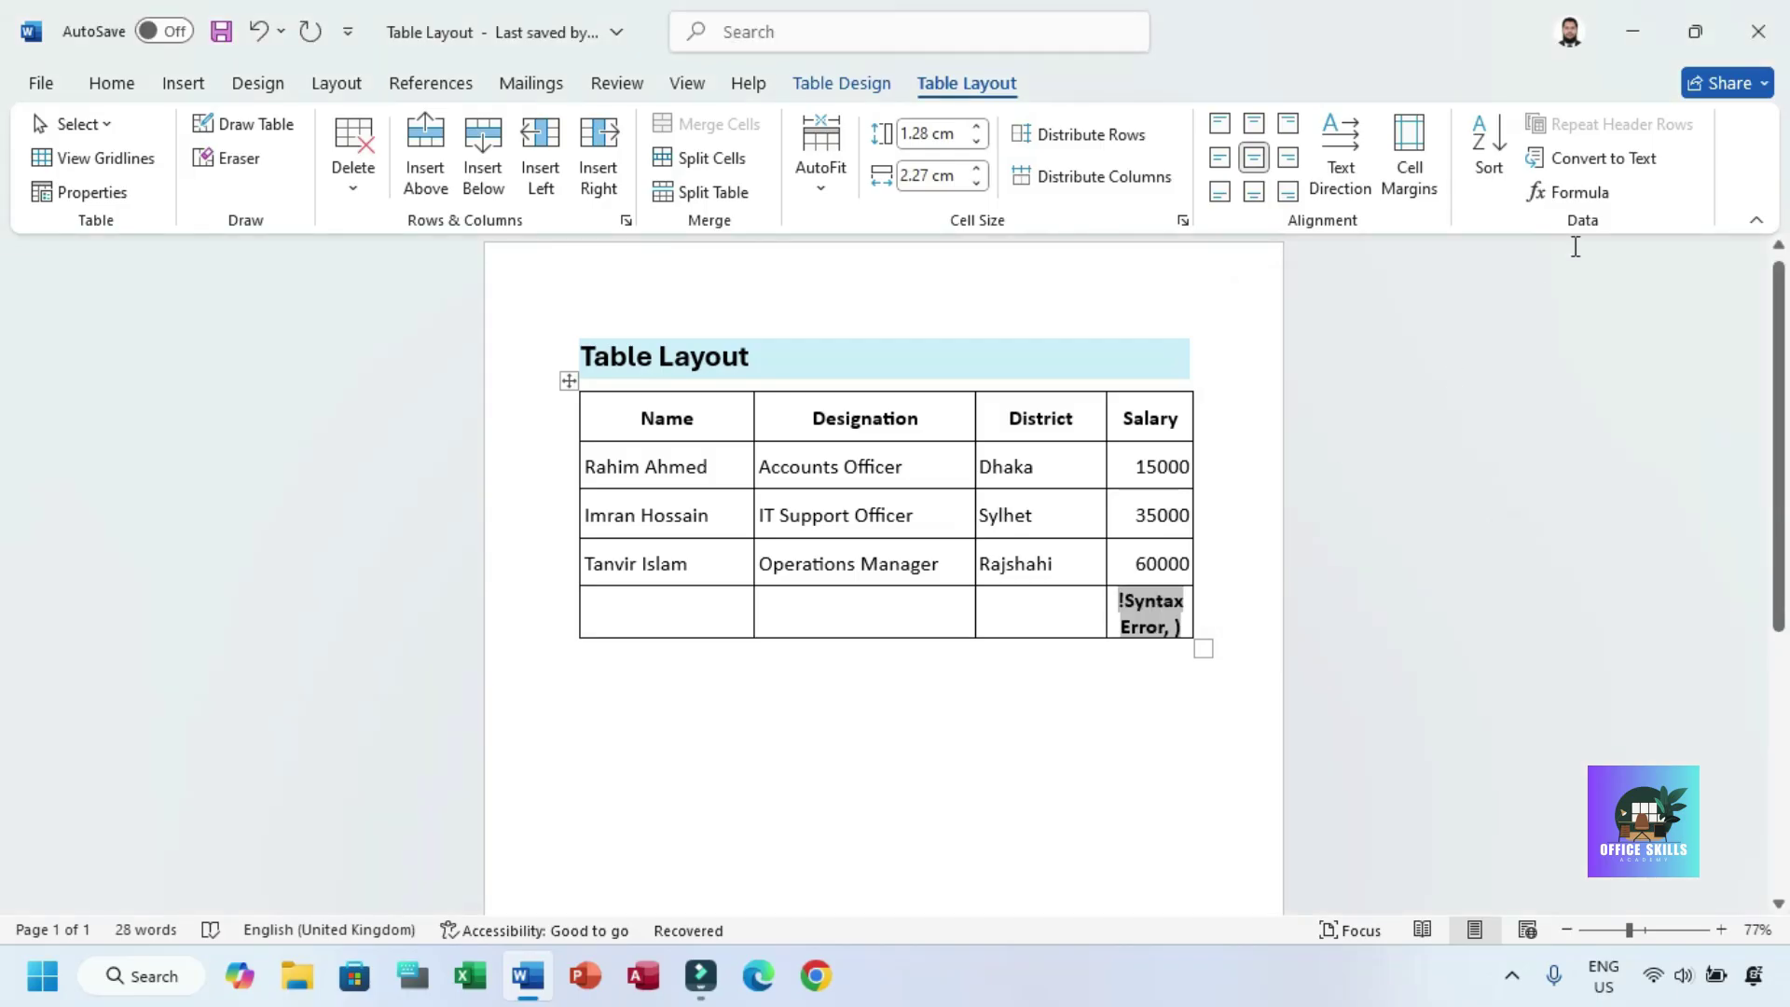
key("Delete")
- Average the salaries in the last row's Salary cell with the formula =AVERAGE(ABOVE), and clear the result after reviewing it
left_click(1575, 192)
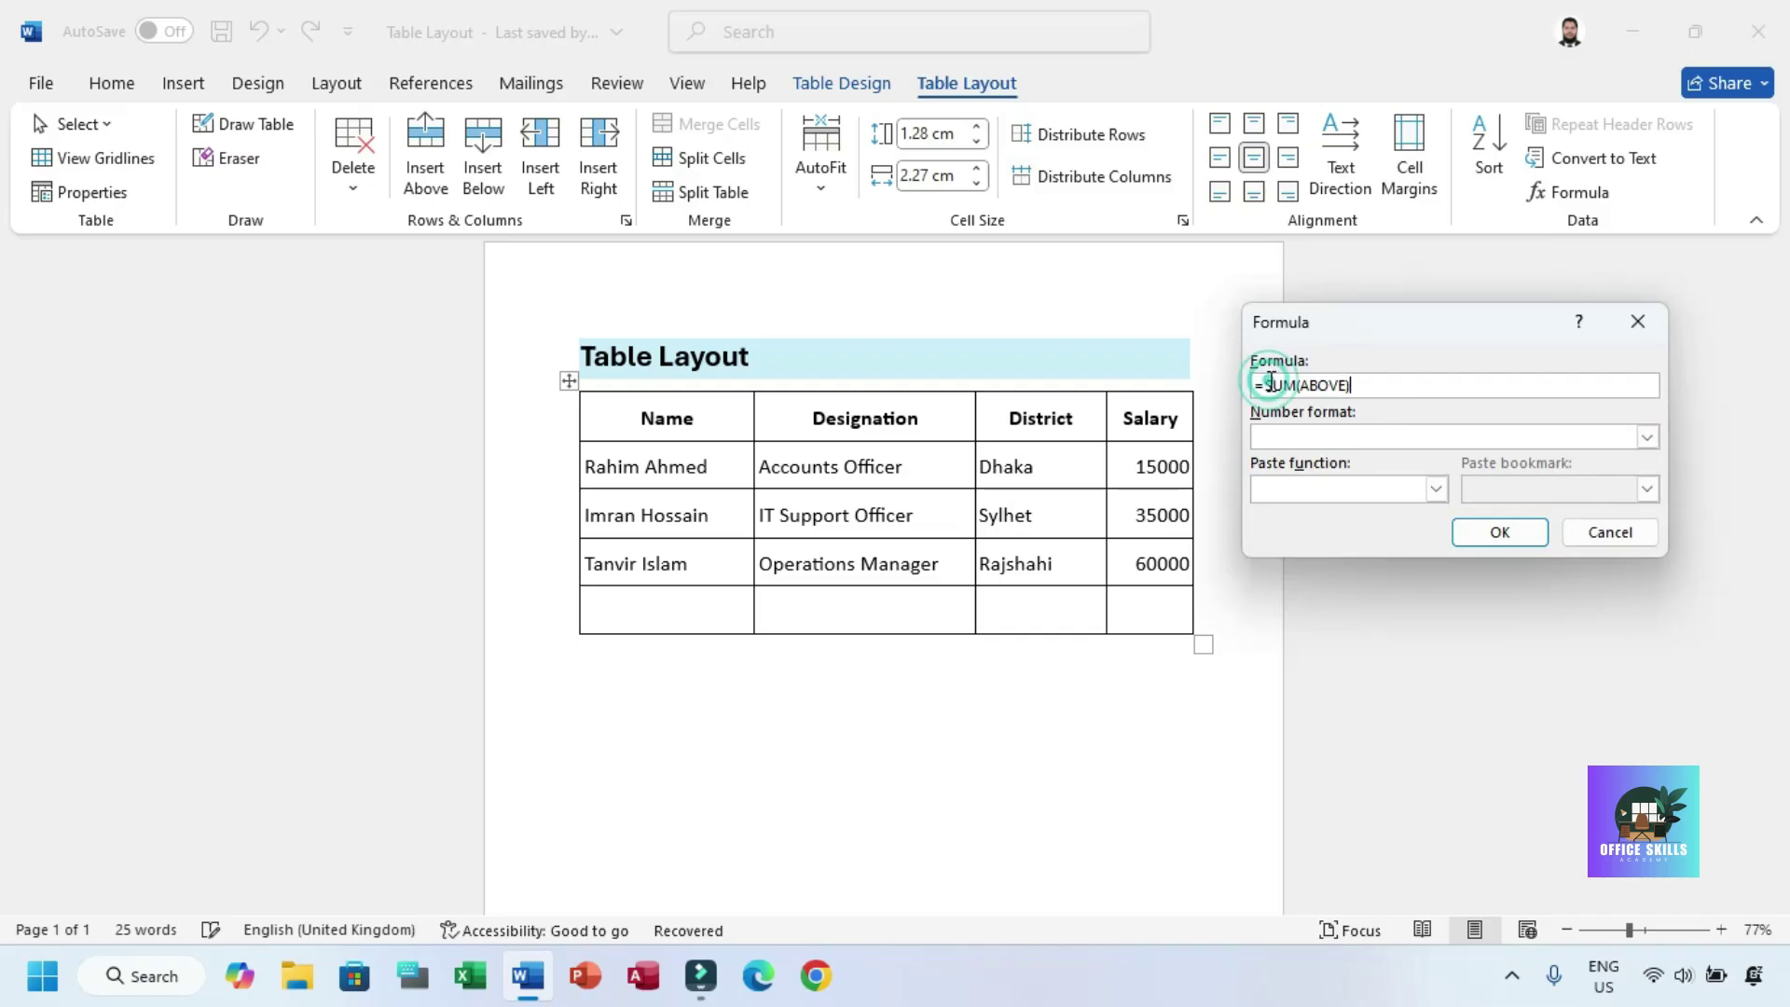
left_click_drag(1264, 383, 1364, 383)
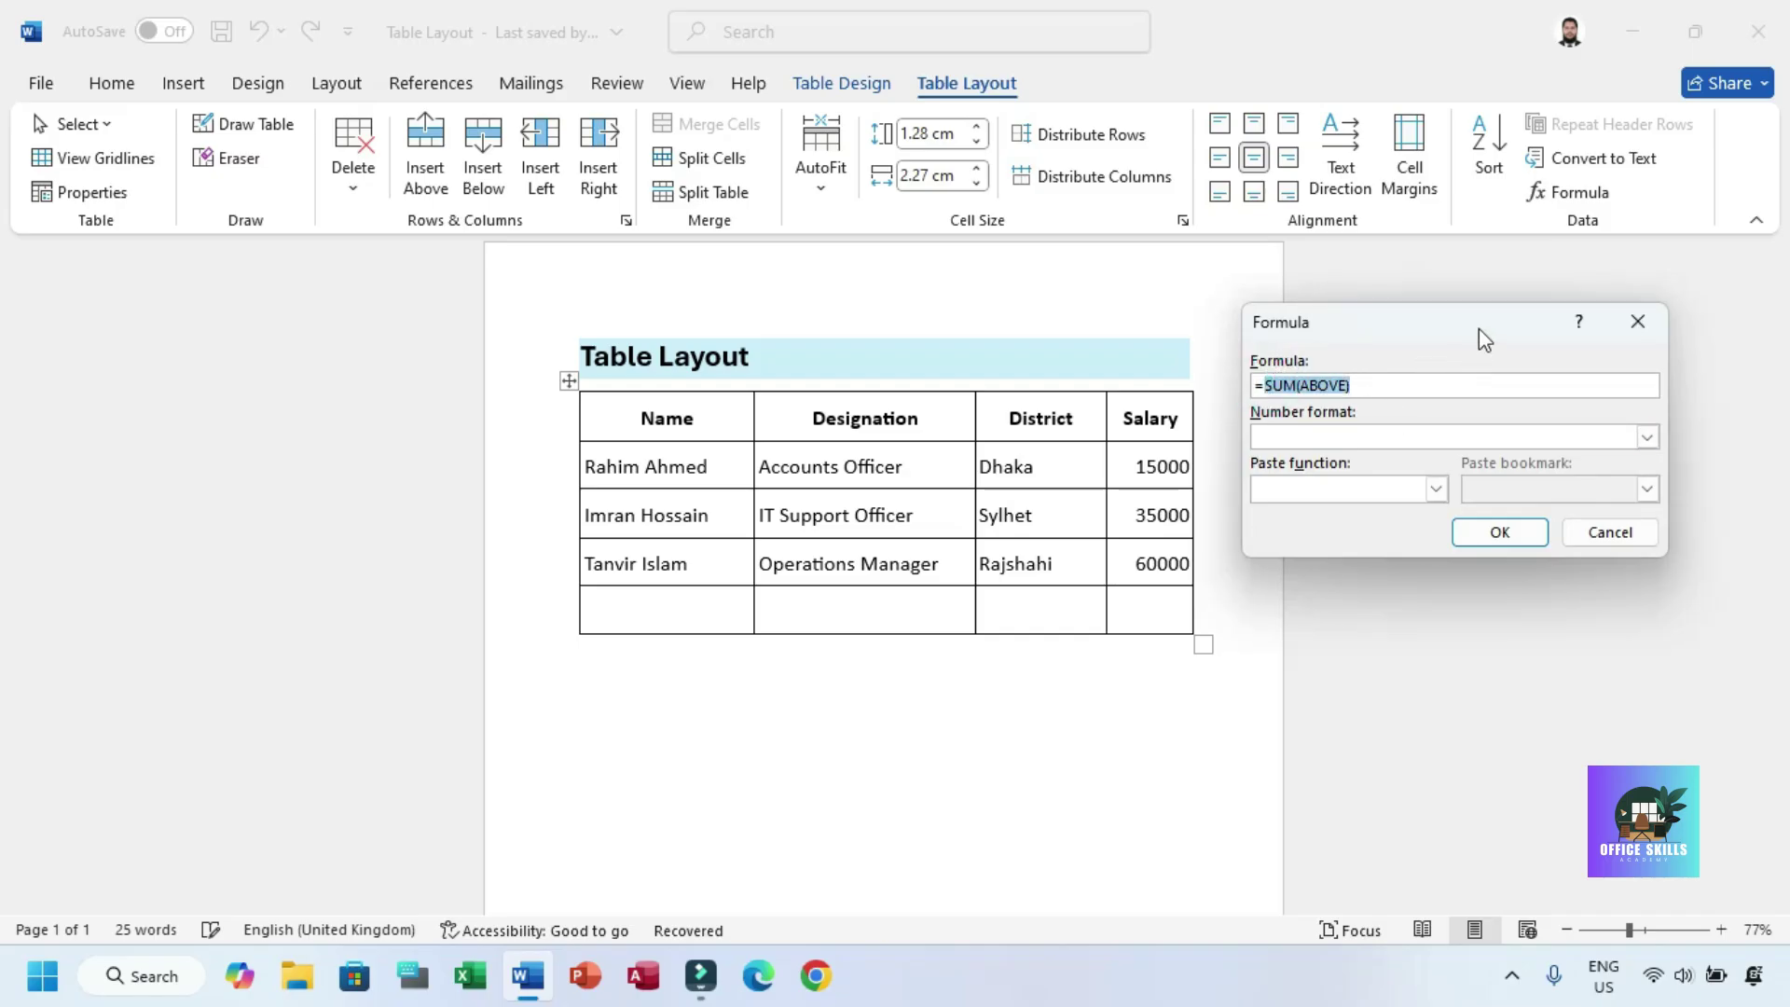
key("BackSpace")
left_click(1436, 490)
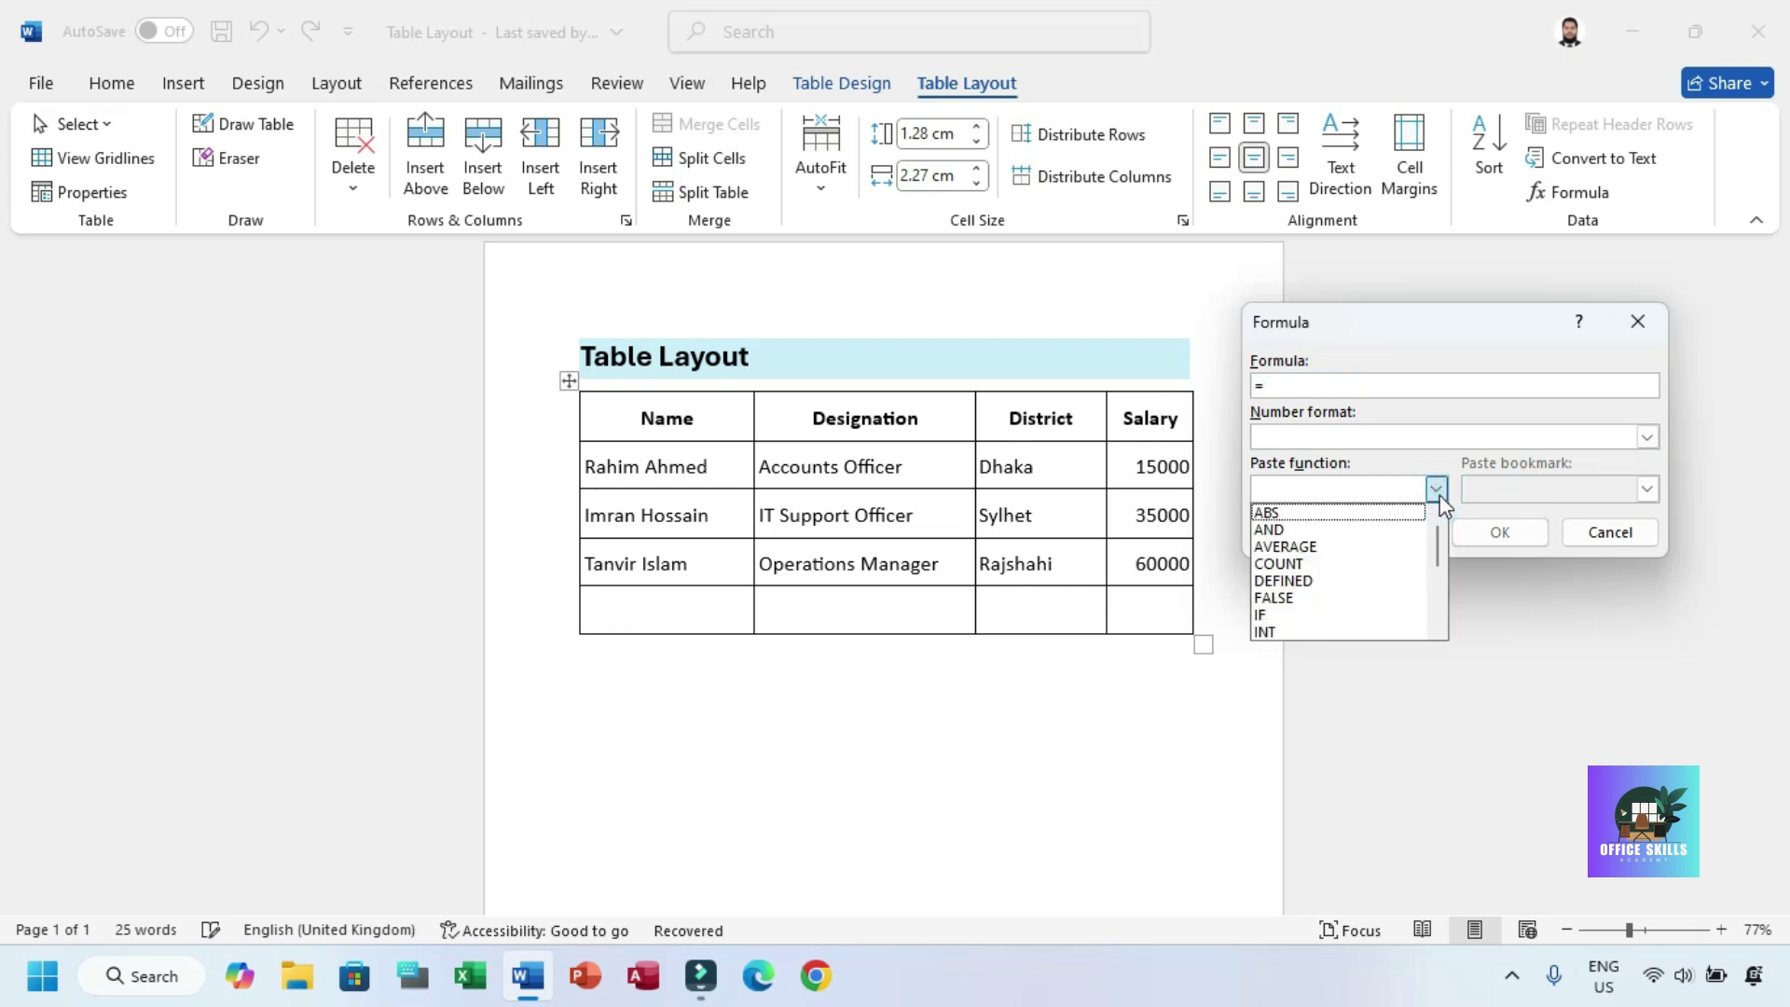
left_click(1322, 546)
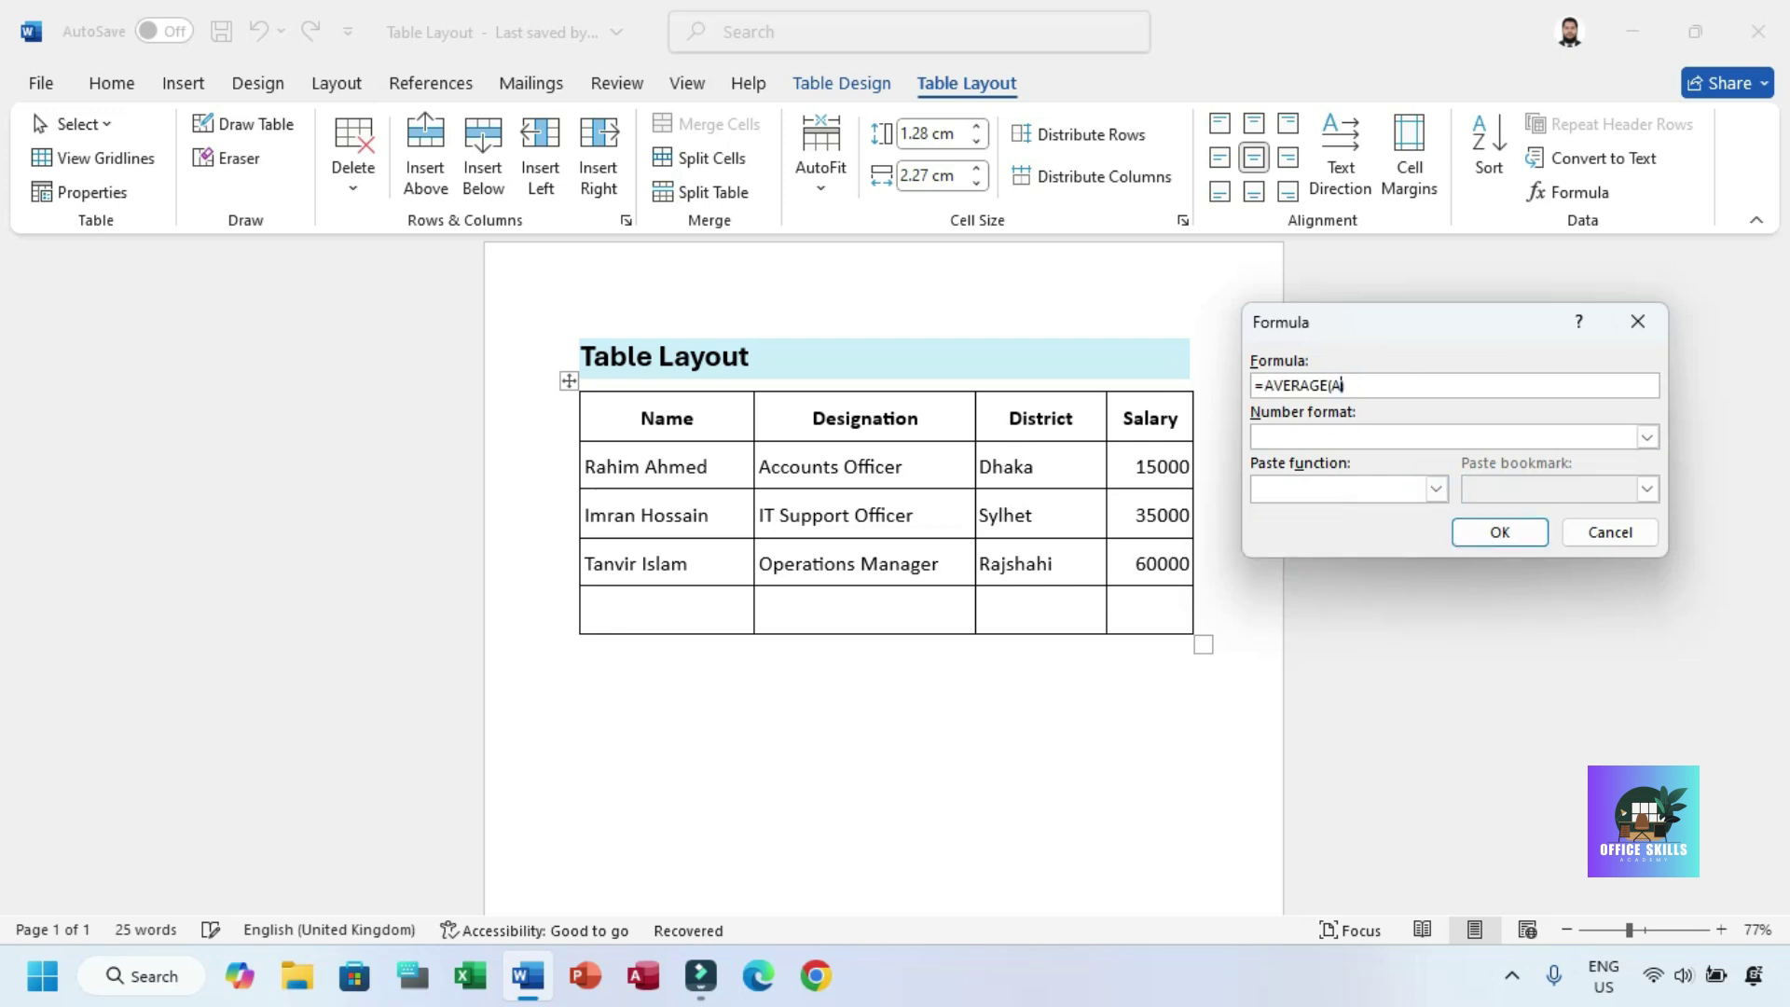
type("Above")
left_click(1496, 535)
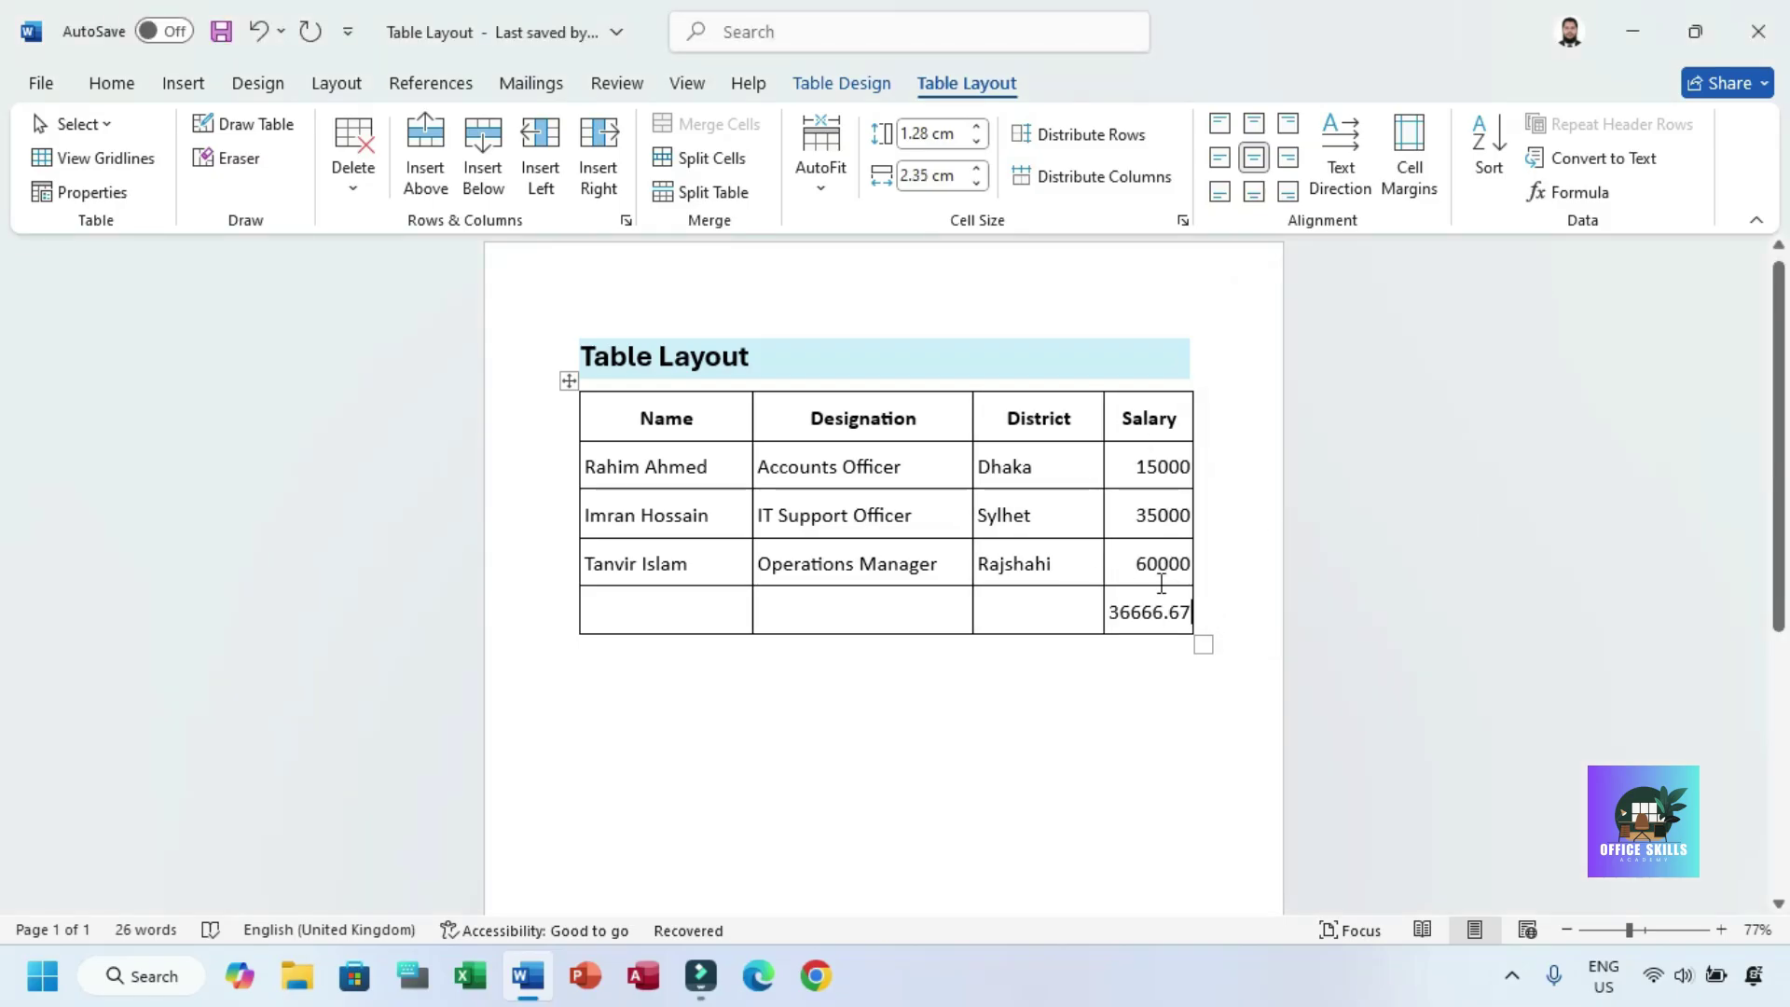
left_click_drag(1115, 612, 1193, 612)
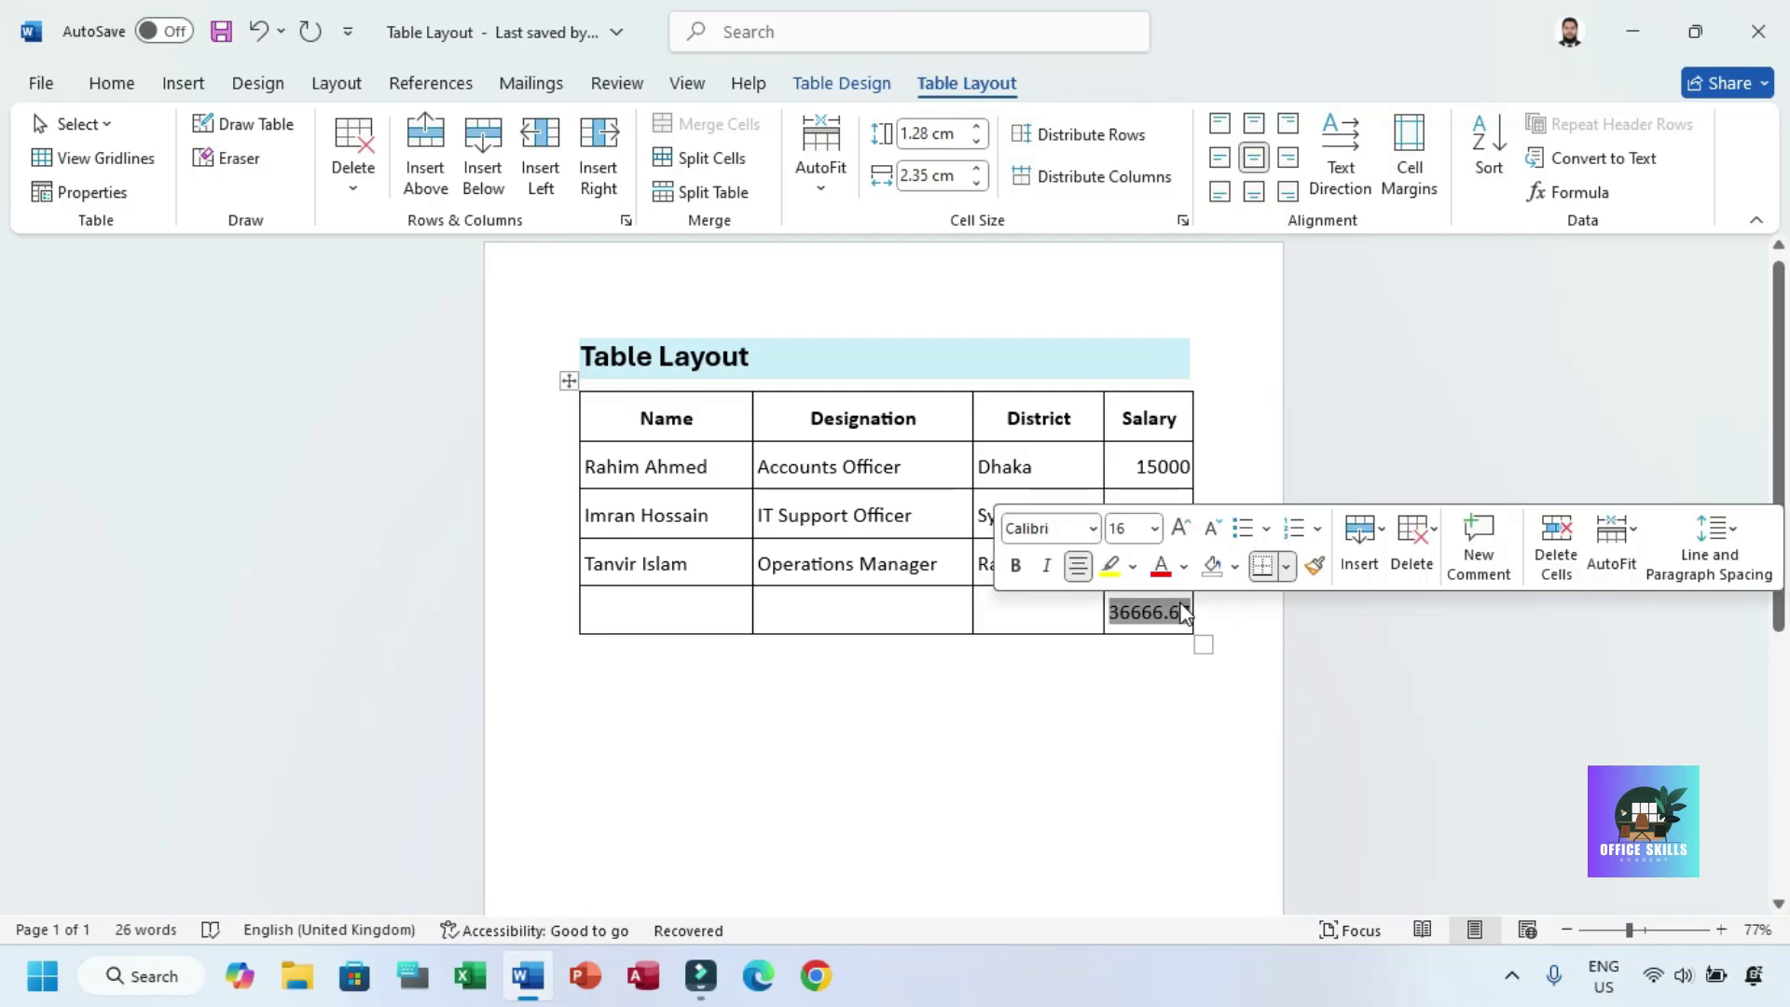
key("Delete")
- Count the salary entries in the last row's Salary cell with the formula =COUNT(ABOVE)
left_click(1574, 197)
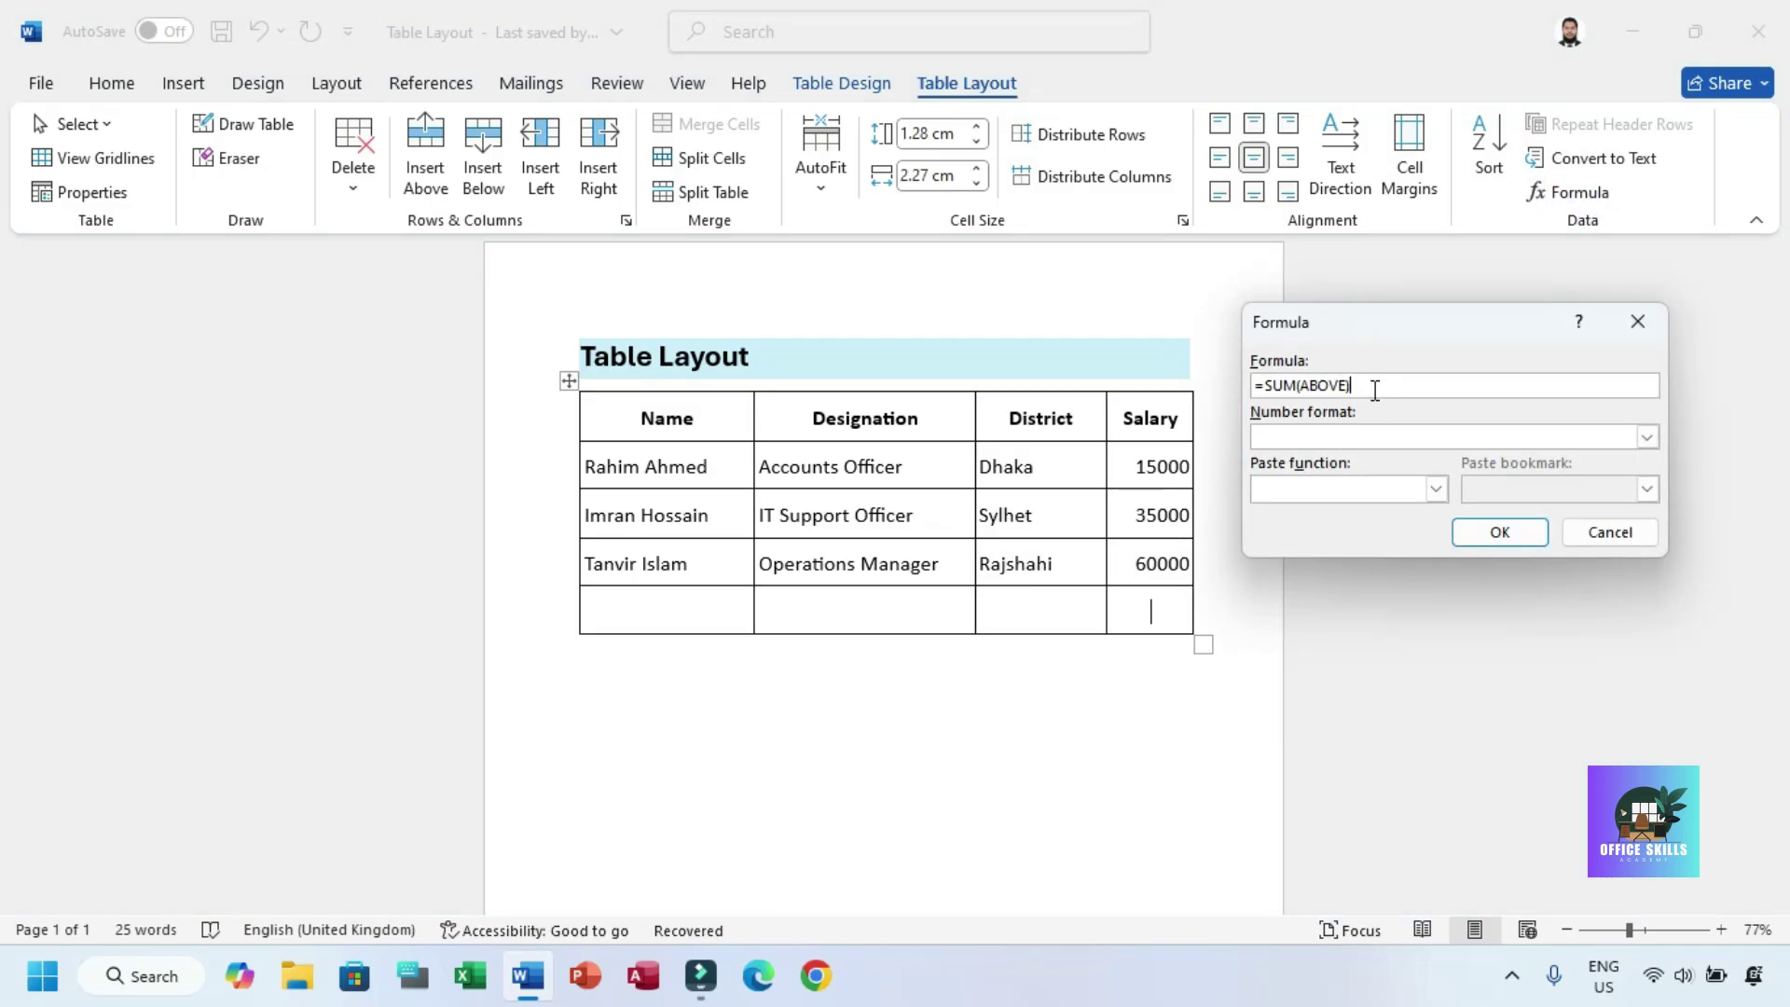
key("Delete")
left_click(1434, 488)
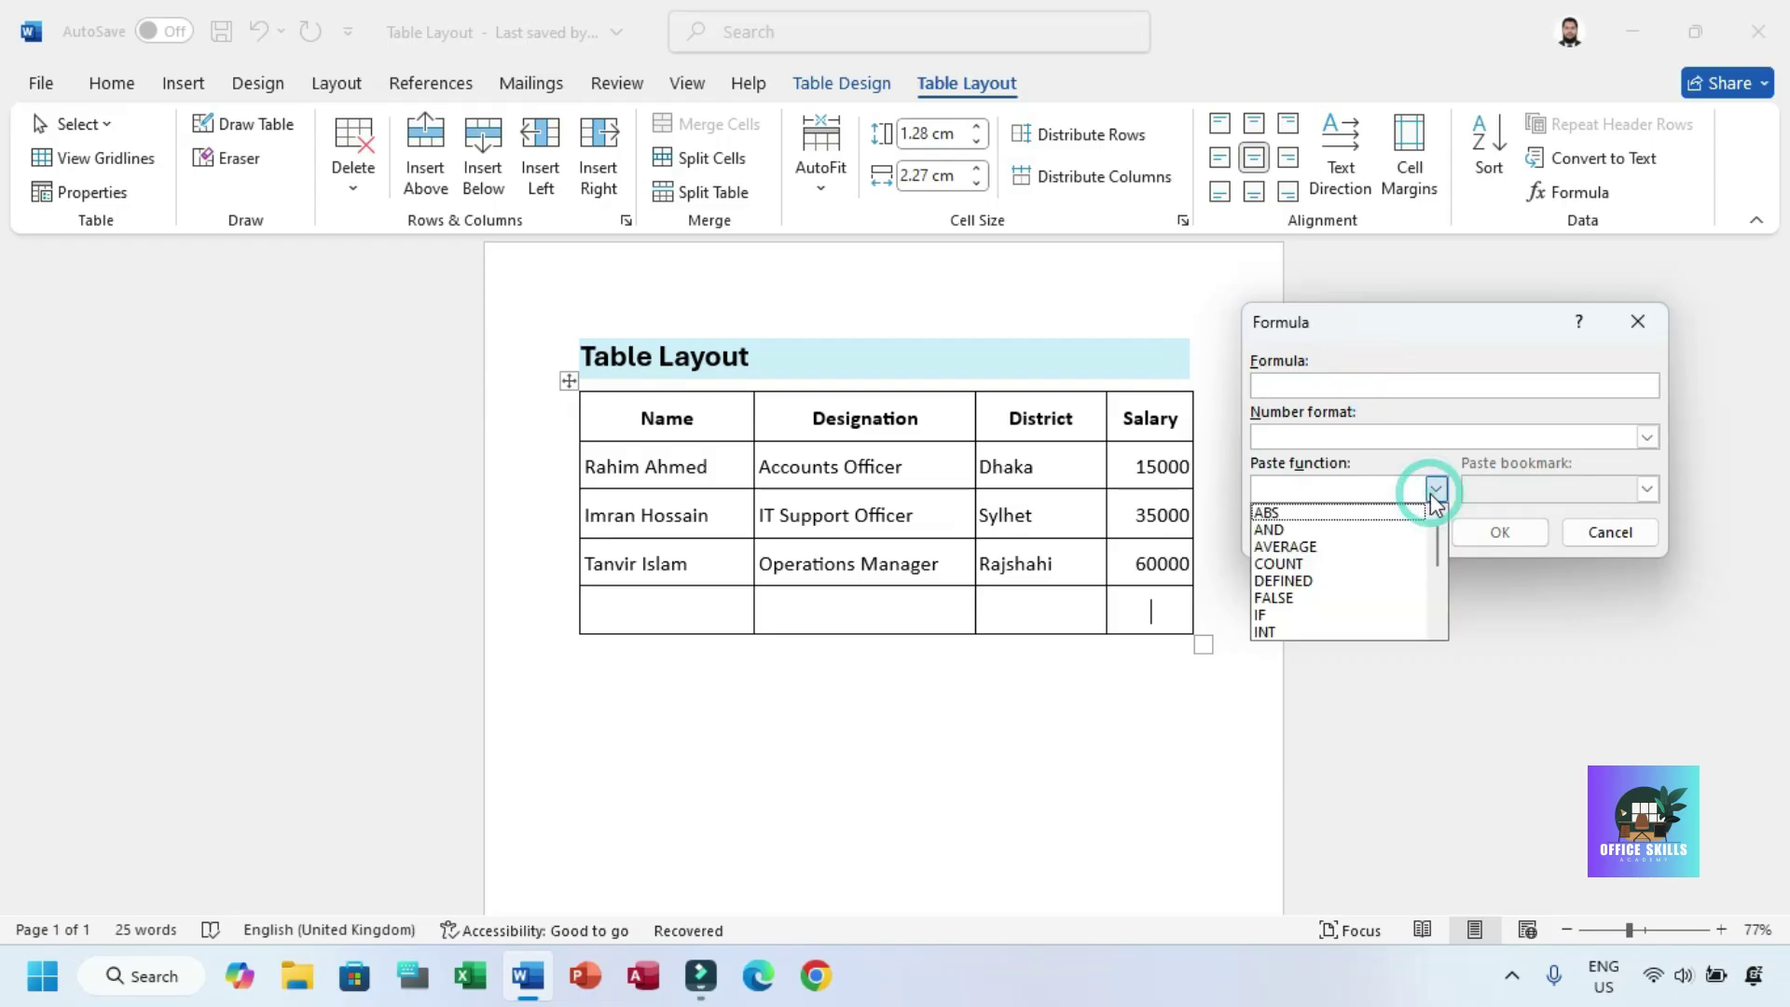
left_click(1339, 563)
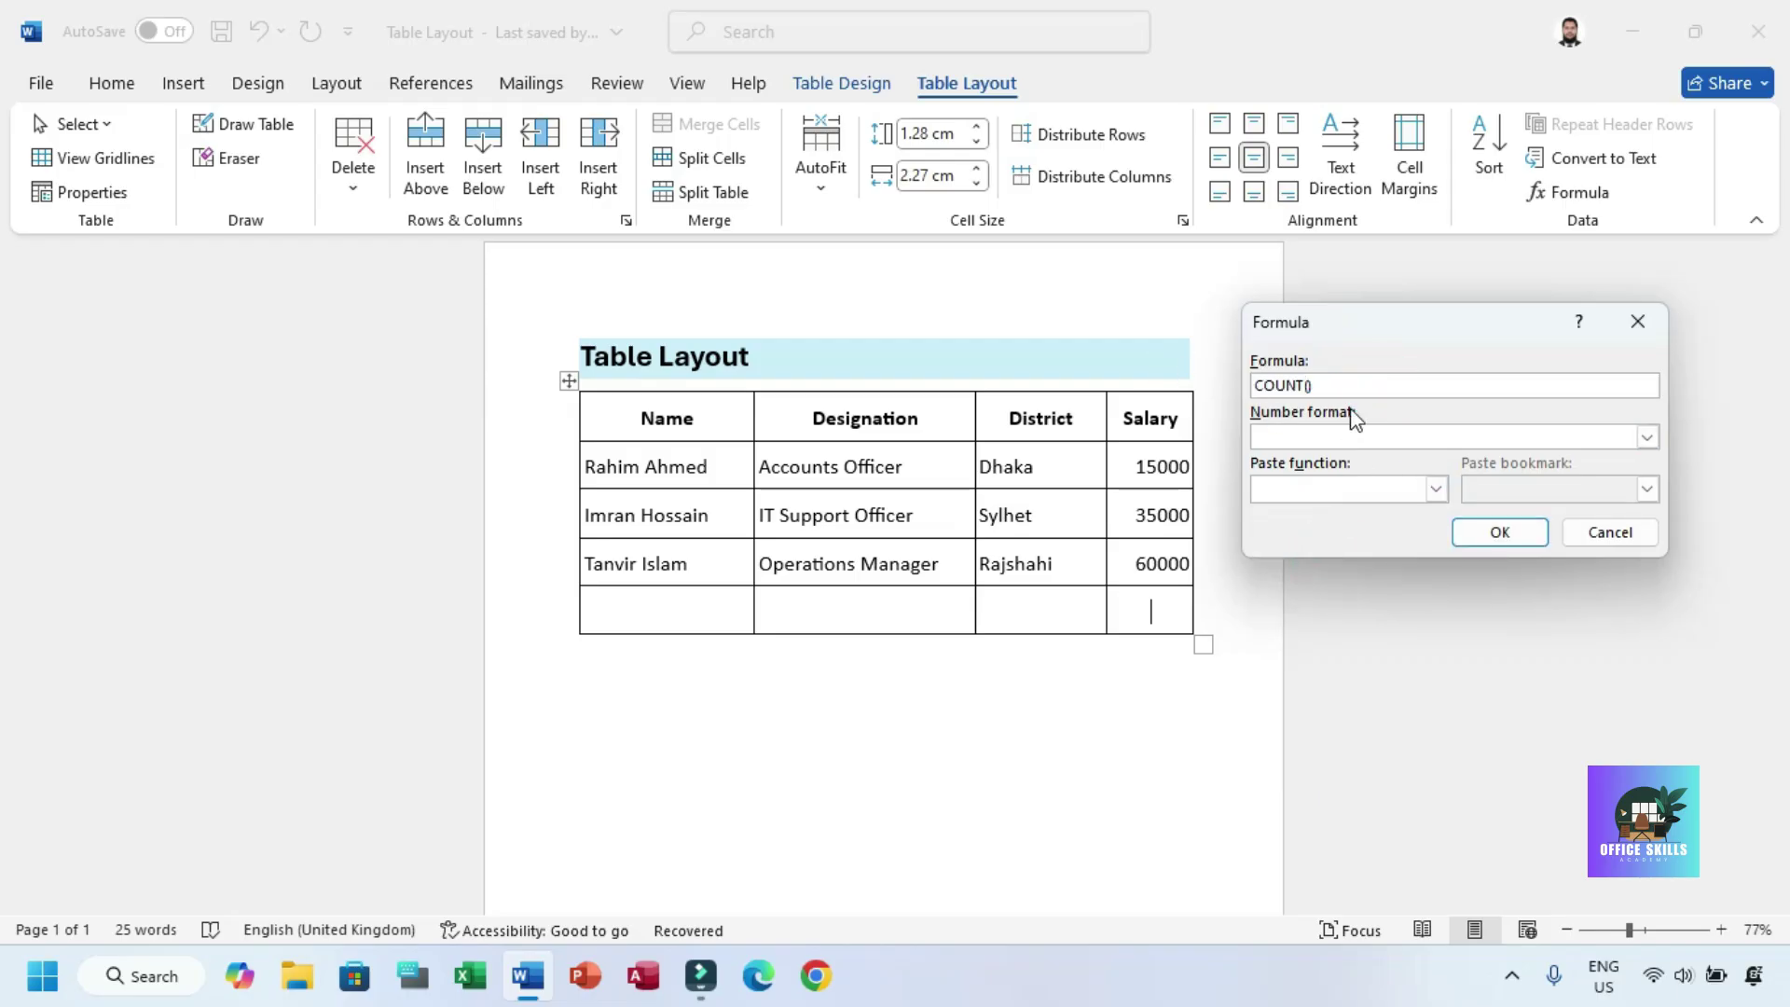
left_click(1255, 388)
type("=")
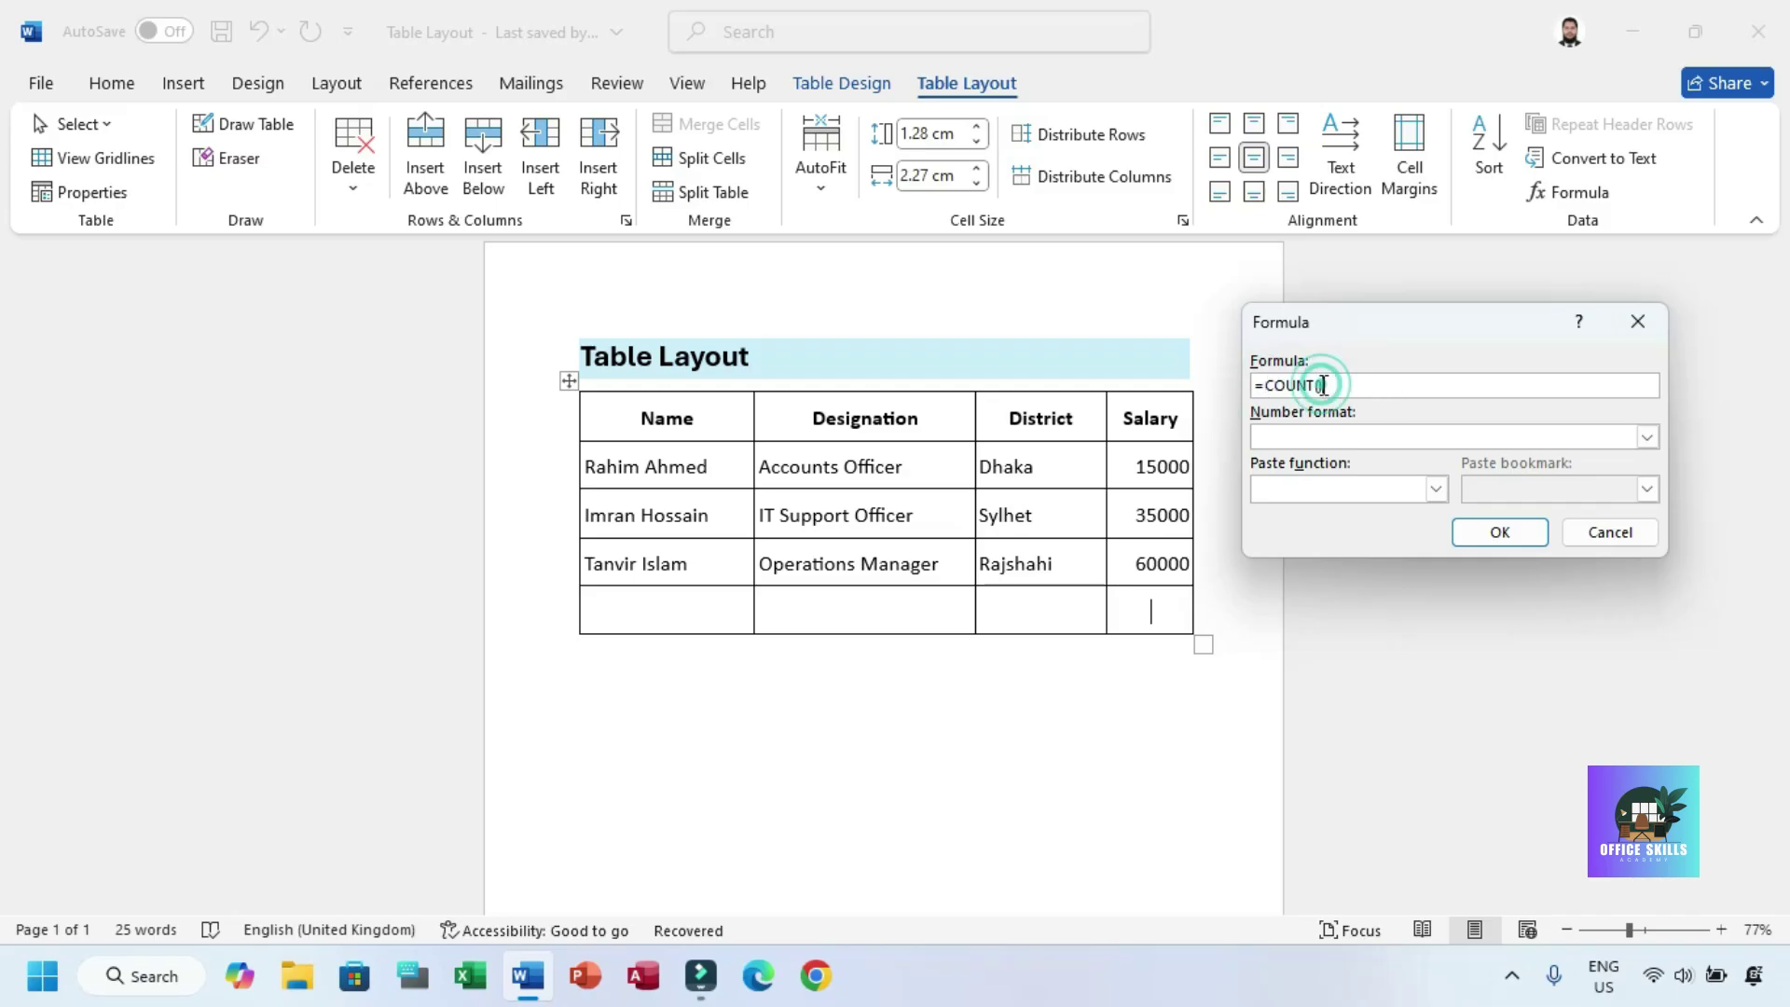
type("ABOVE")
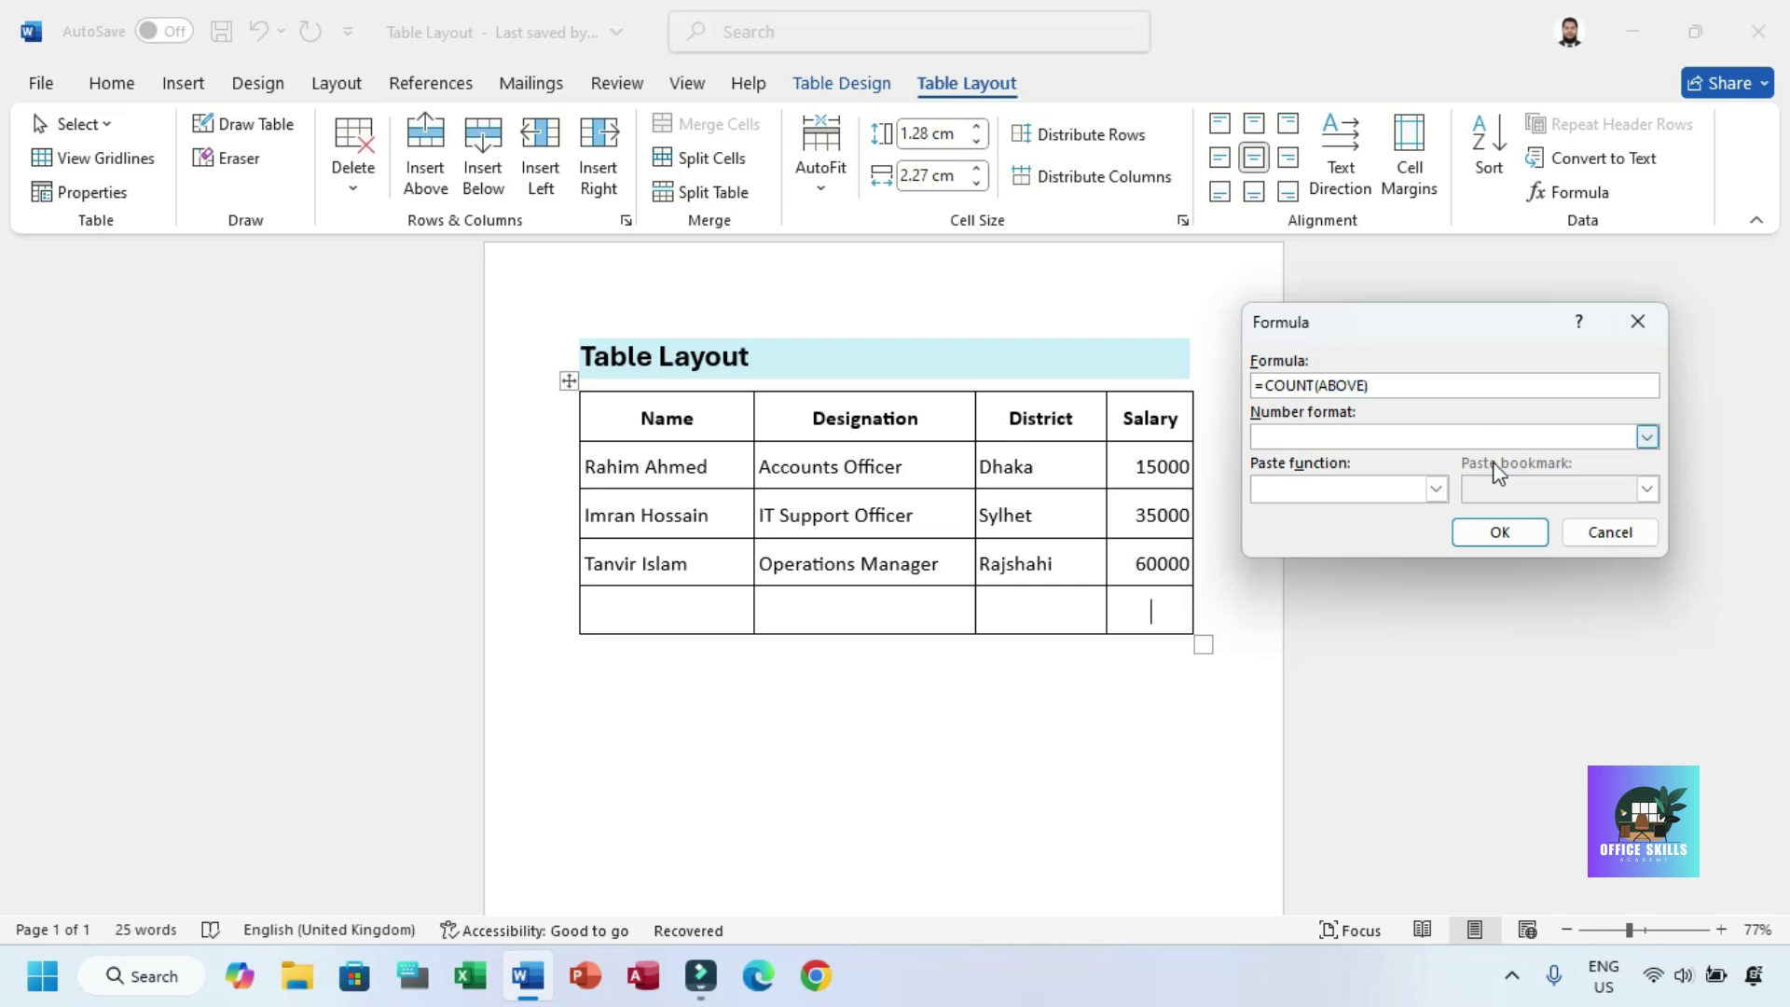
left_click(1487, 527)
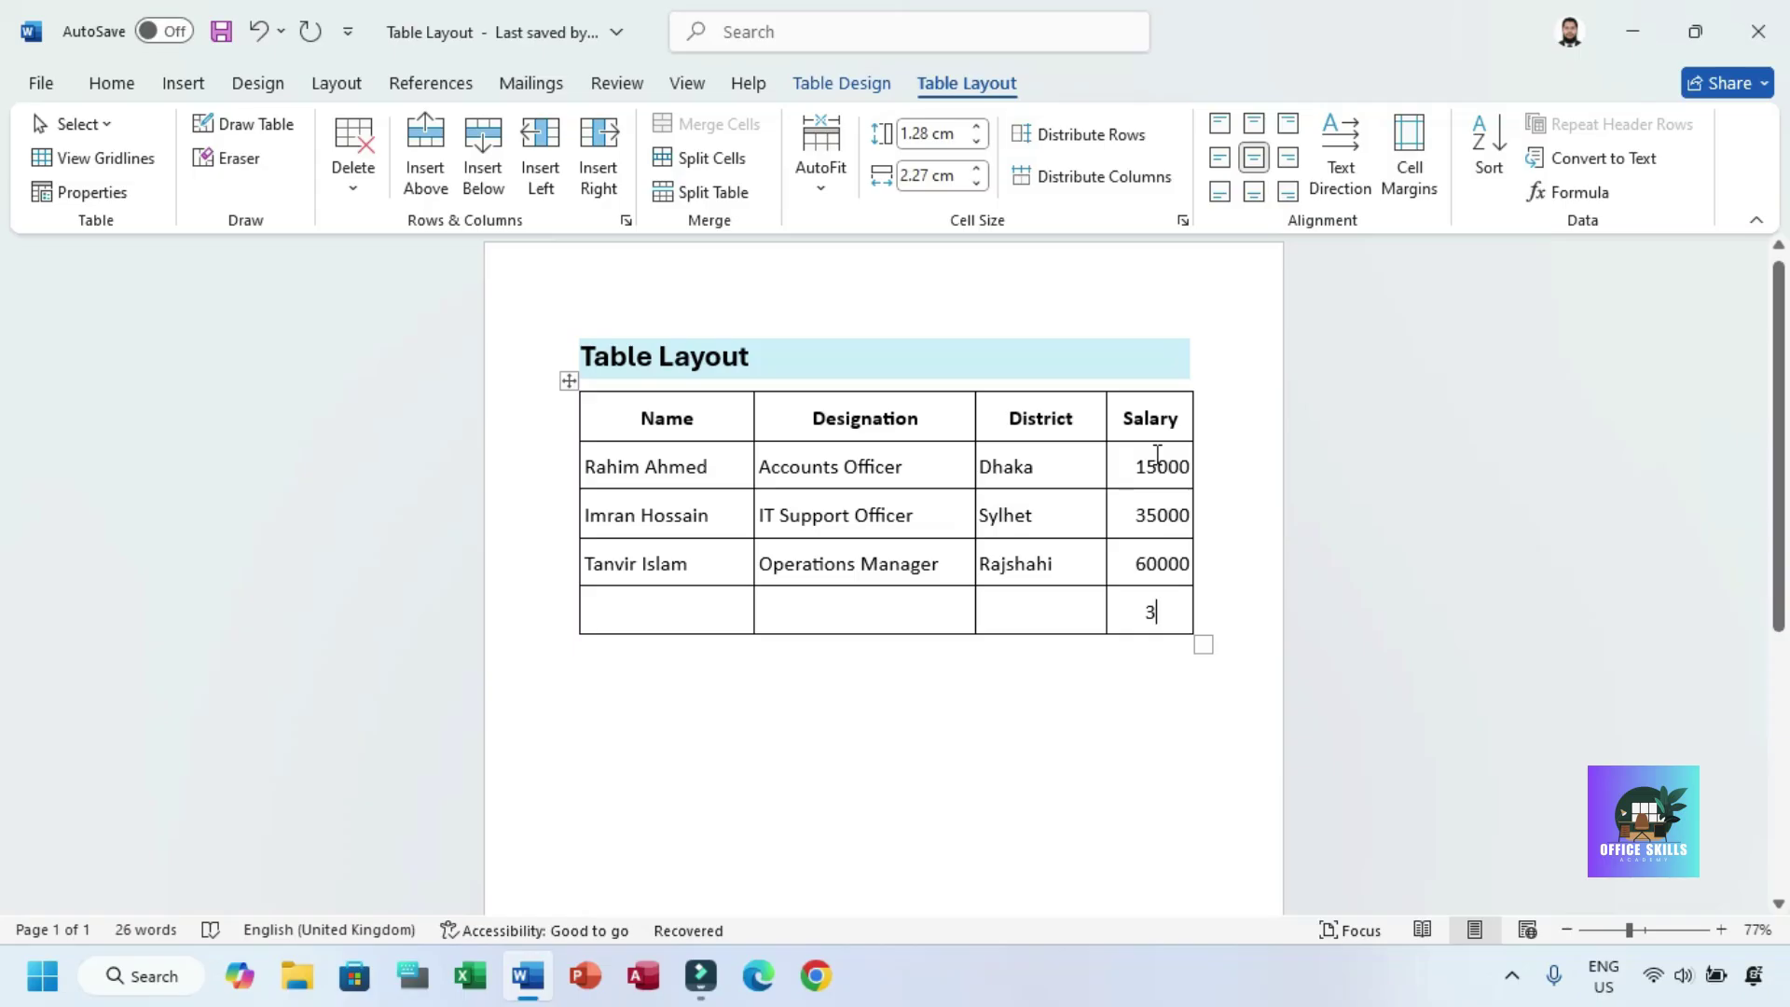
- Browse the list of functions available for table formulas, and leave the formula settings without inserting anything
left_click(1576, 192)
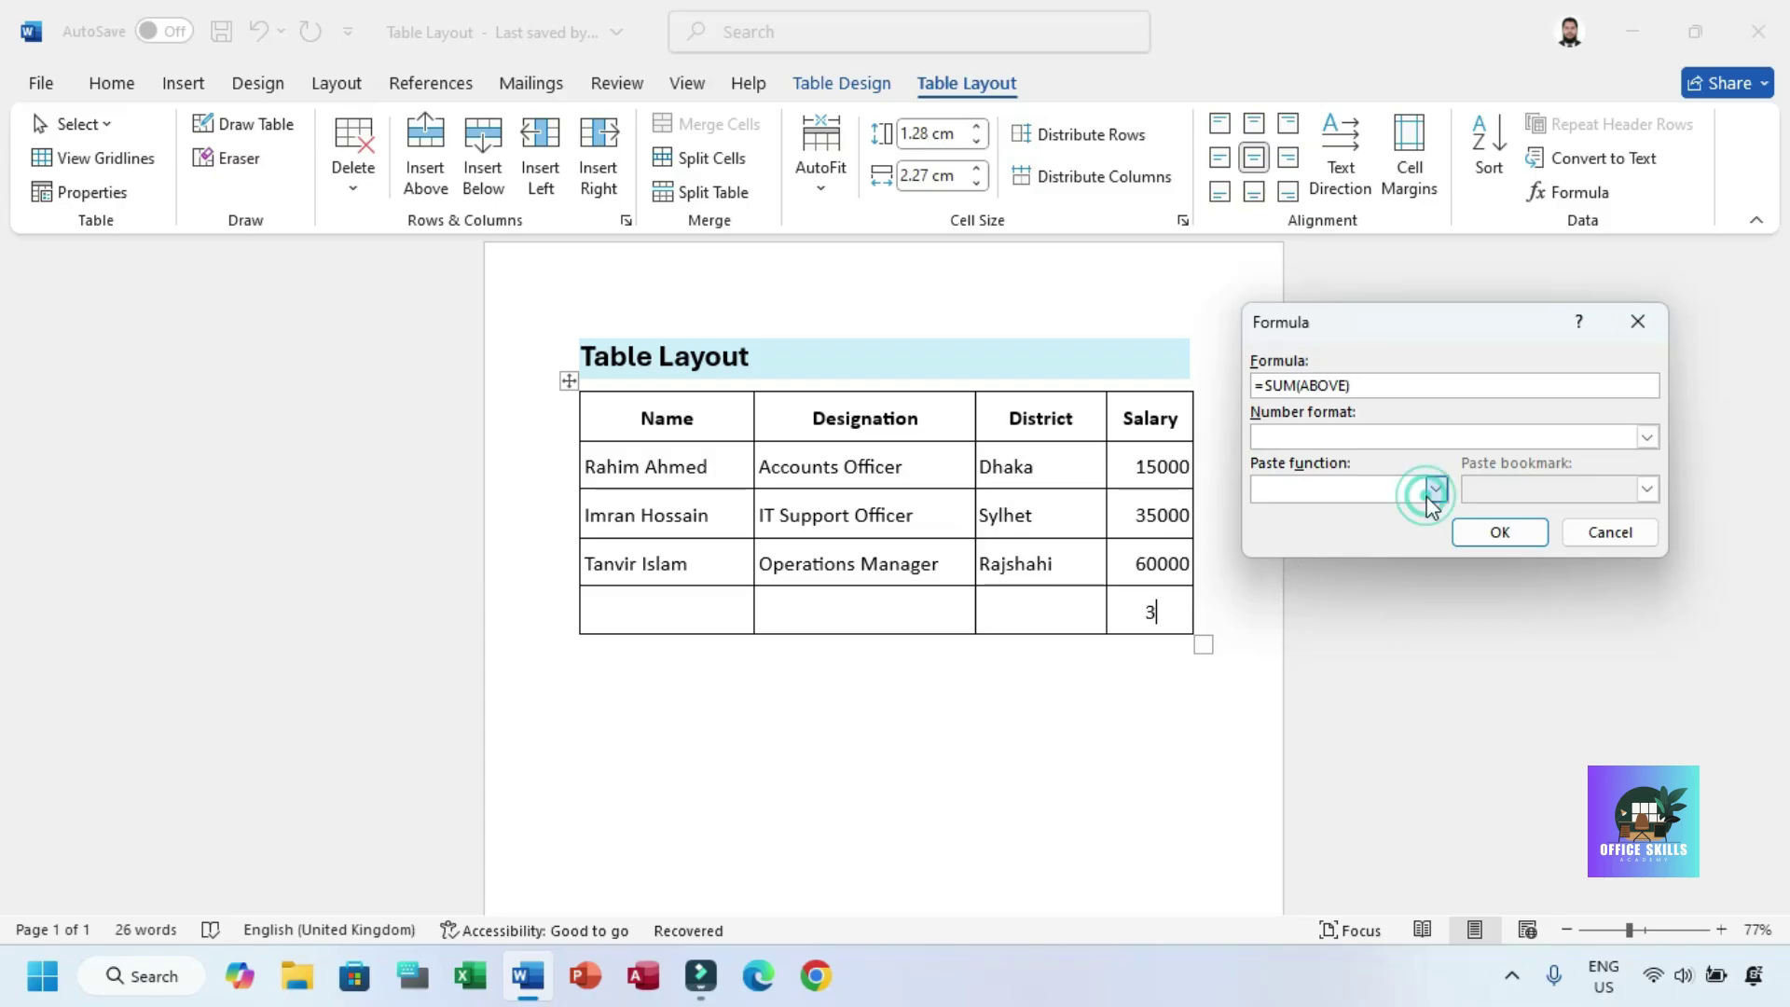
left_click(1433, 489)
mouse_move(1433, 545)
left_mouse_down()
mouse_move(1437, 604)
mouse_move(1437, 572)
left_mouse_up()
left_click(1613, 533)
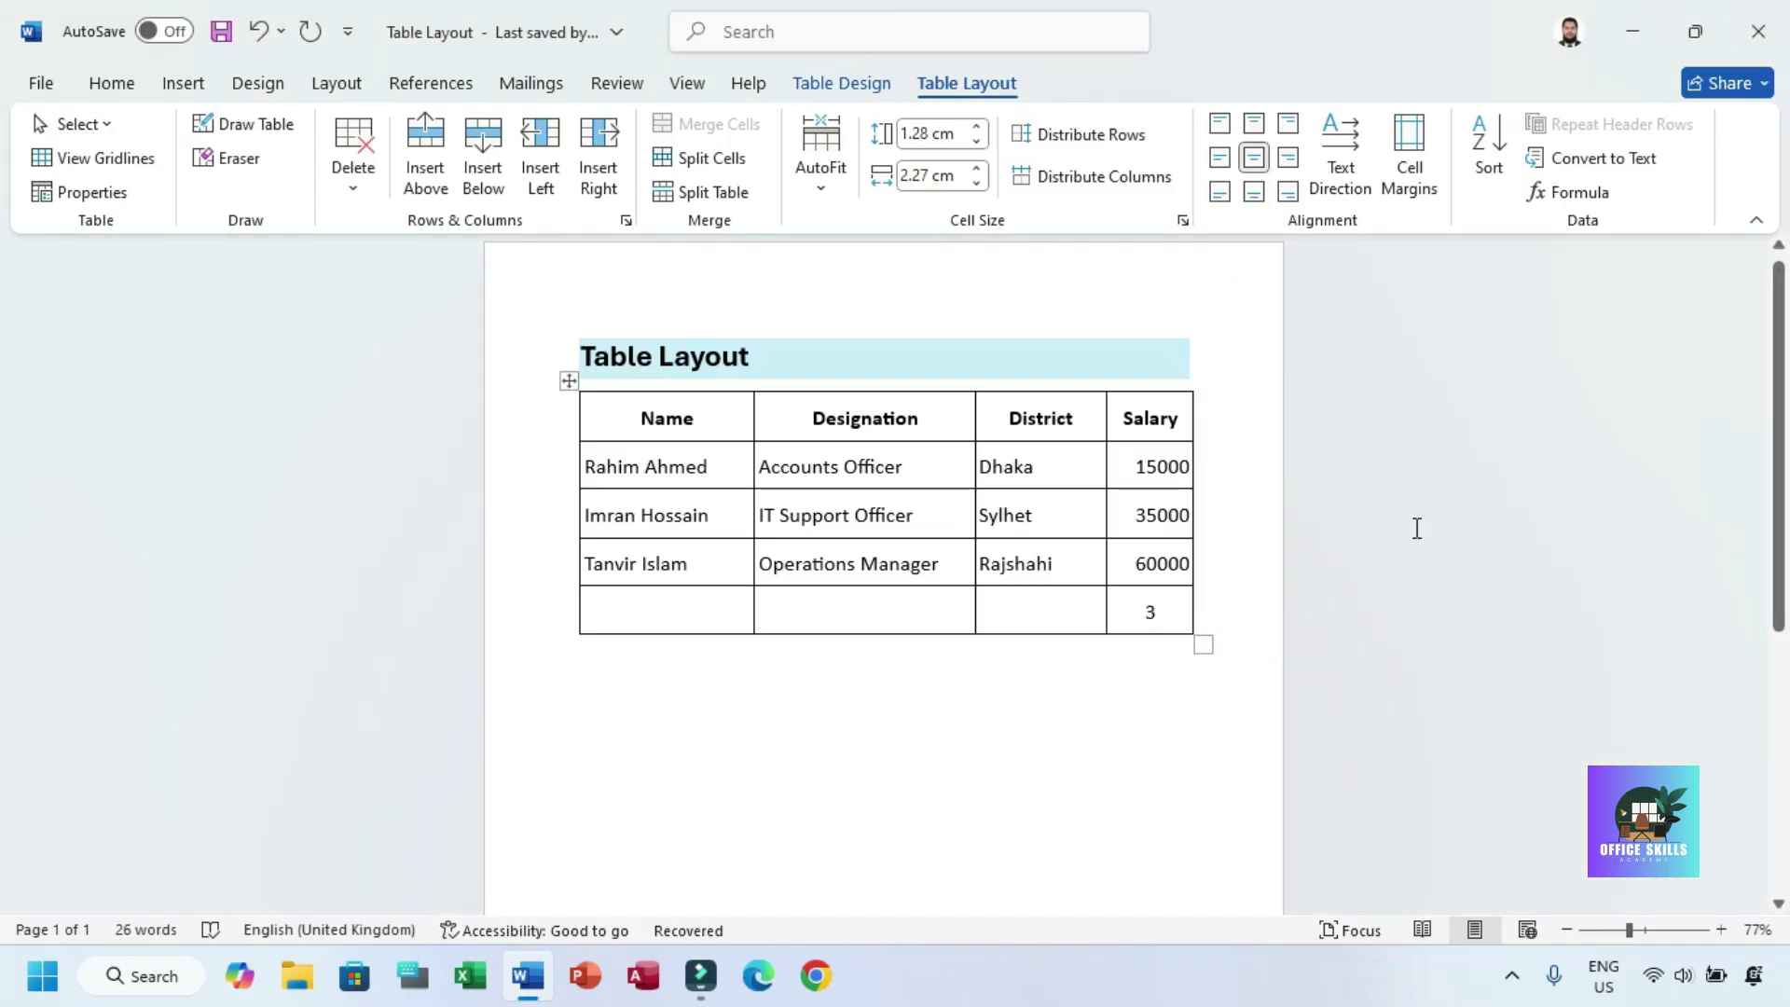